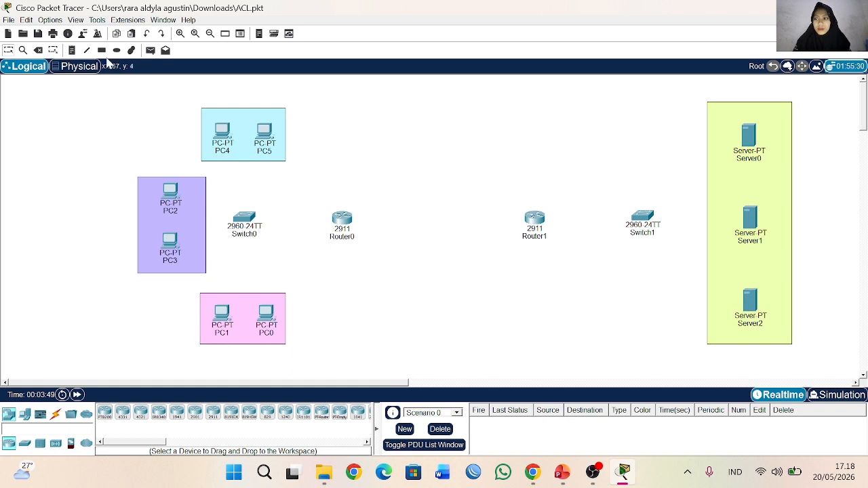
# Step: Connect Switch0 to PC1 and PC0 using the automatically chosen connection type
pyautogui.click(56, 414)
pyautogui.click(104, 413)
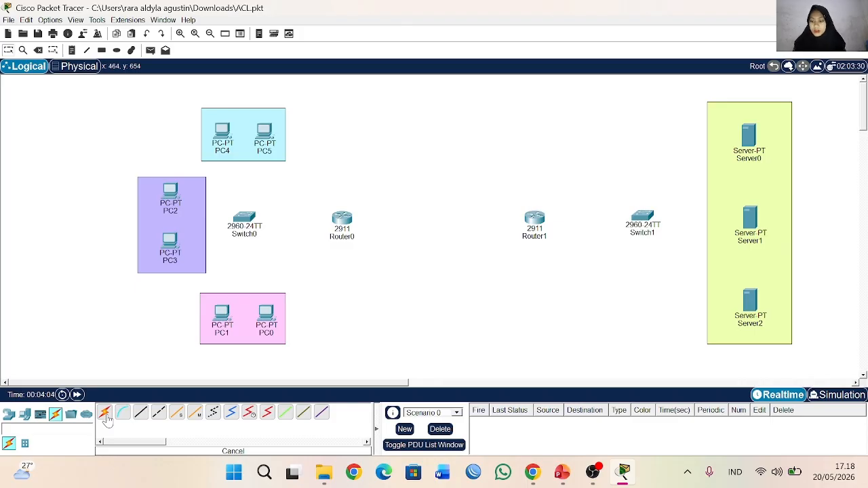
pyautogui.click(244, 219)
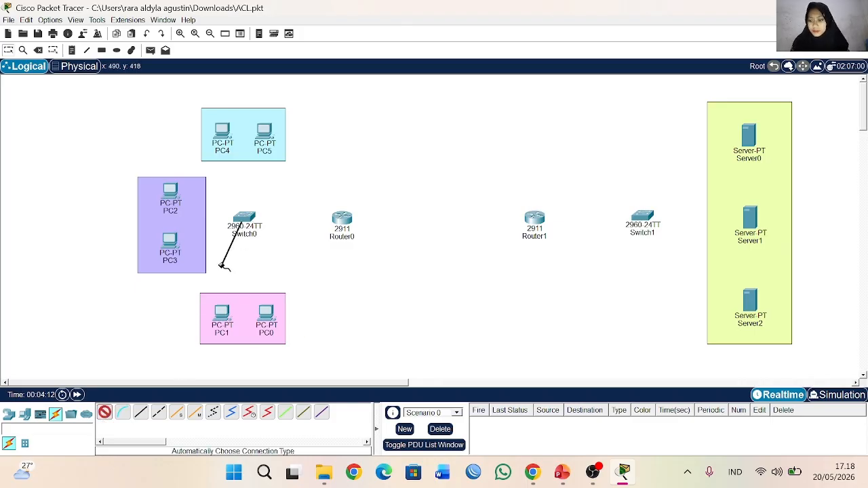
pyautogui.click(222, 309)
pyautogui.click(245, 220)
pyautogui.click(265, 314)
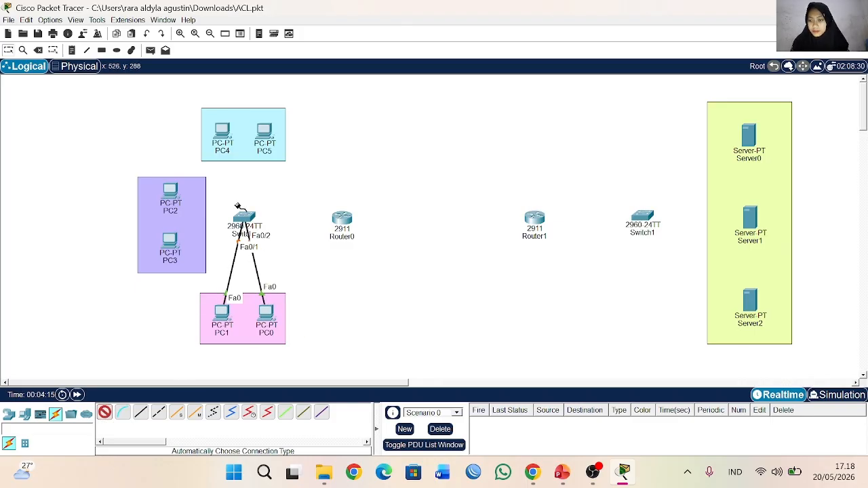
# Step: Connect PC3 and PC2 in the purple area to Switch0 with automatically chosen cables
pyautogui.click(166, 246)
pyautogui.click(242, 218)
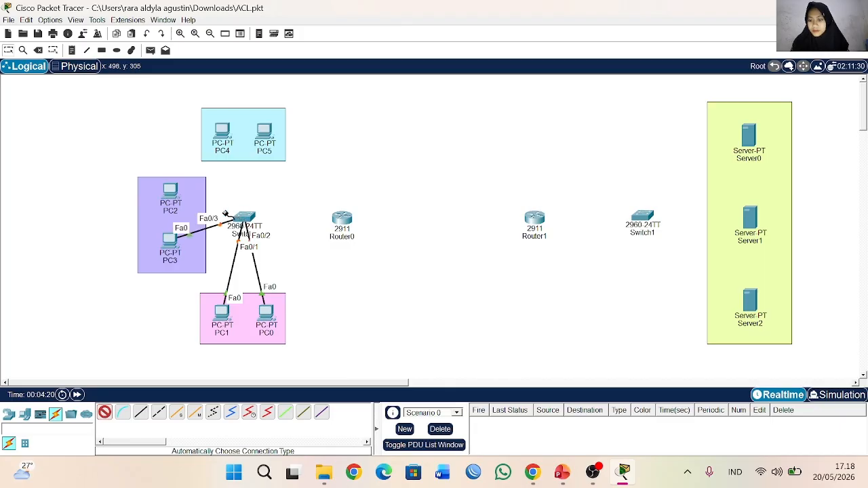
pyautogui.click(168, 192)
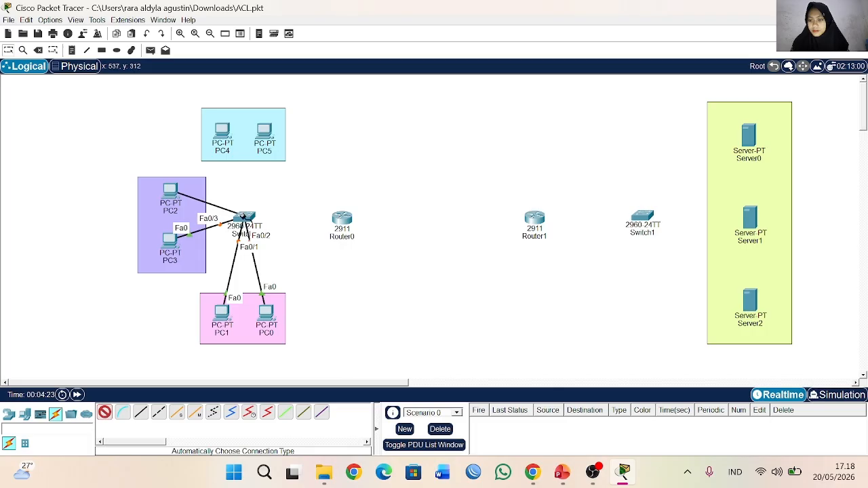
pyautogui.click(242, 217)
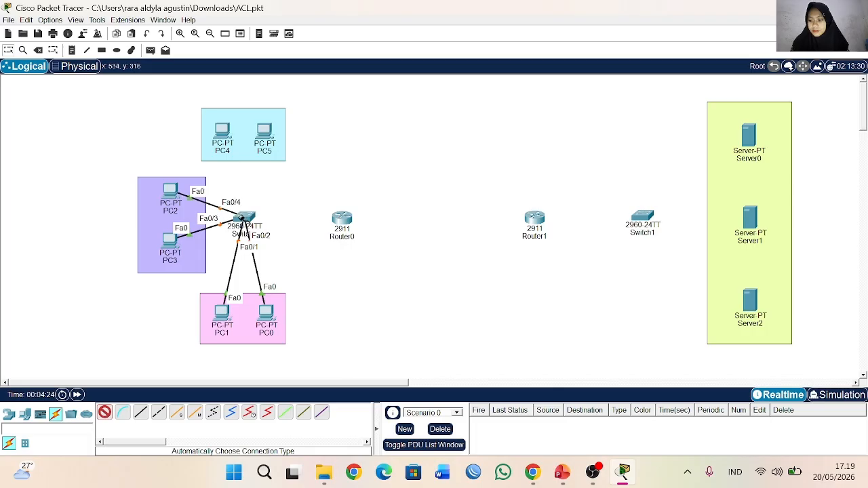
# Step: Connect PC4 and PC5 in the light-blue area to Switch0 with automatically chosen cables
pyautogui.click(224, 141)
pyautogui.click(242, 216)
pyautogui.click(264, 134)
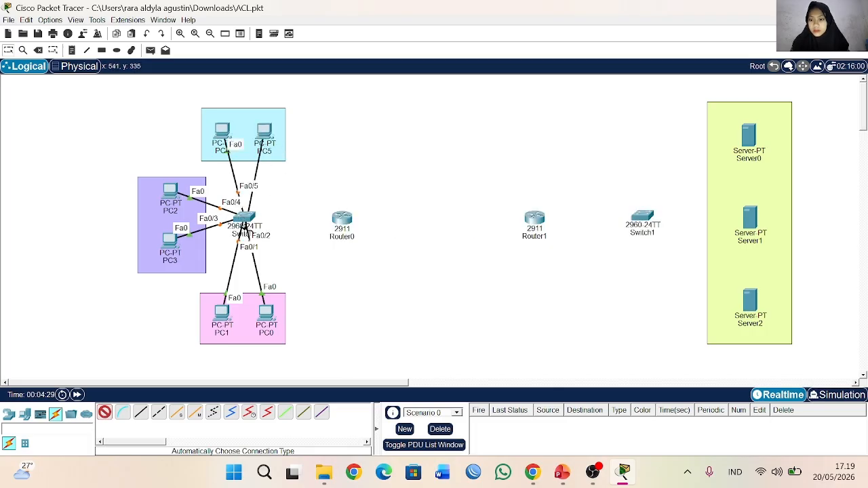
pyautogui.click(246, 215)
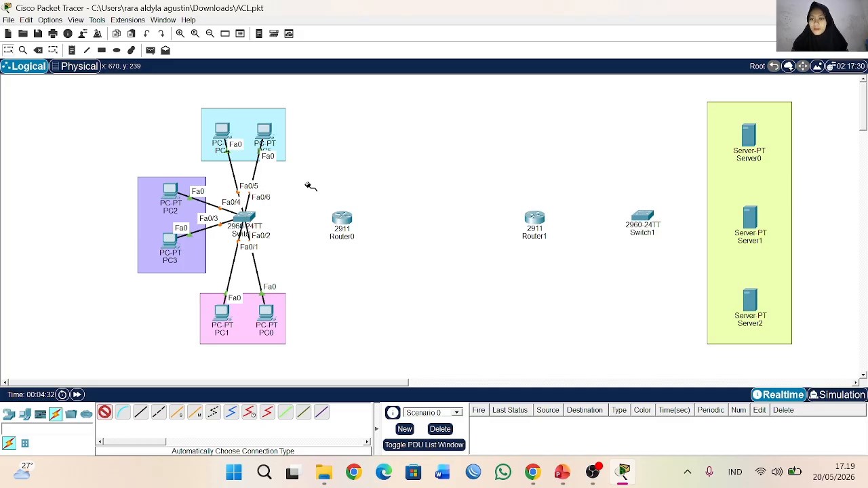
# Step: Link Switch0, Router0, Router1 and Switch1 in series with automatically chosen cables
pyautogui.click(245, 217)
pyautogui.click(342, 218)
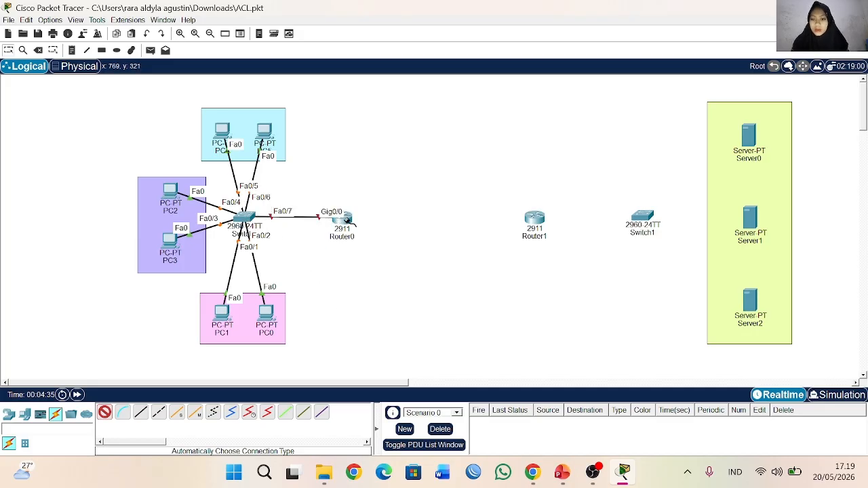
pyautogui.click(342, 218)
pyautogui.click(538, 218)
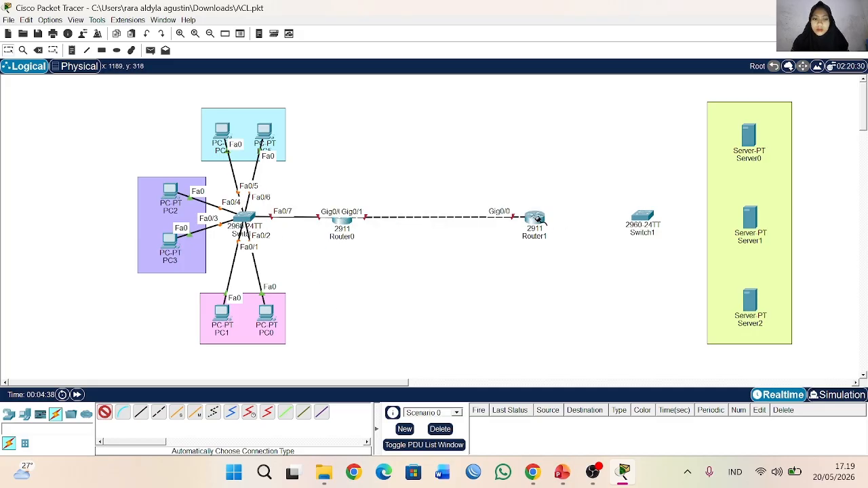
pyautogui.click(538, 218)
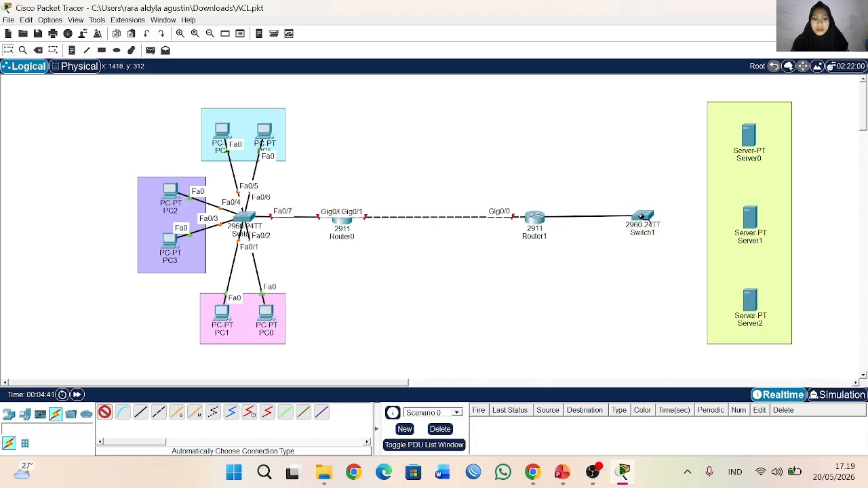
pyautogui.click(641, 217)
# Step: Connect Switch1 to Server0, Server1 and Server2 with automatically chosen cables
pyautogui.click(641, 217)
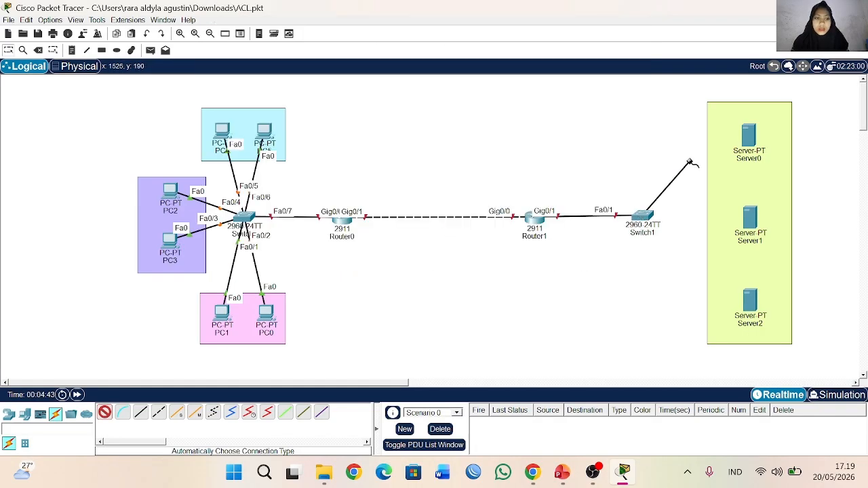
pyautogui.click(749, 136)
pyautogui.click(642, 217)
pyautogui.click(750, 216)
pyautogui.click(655, 219)
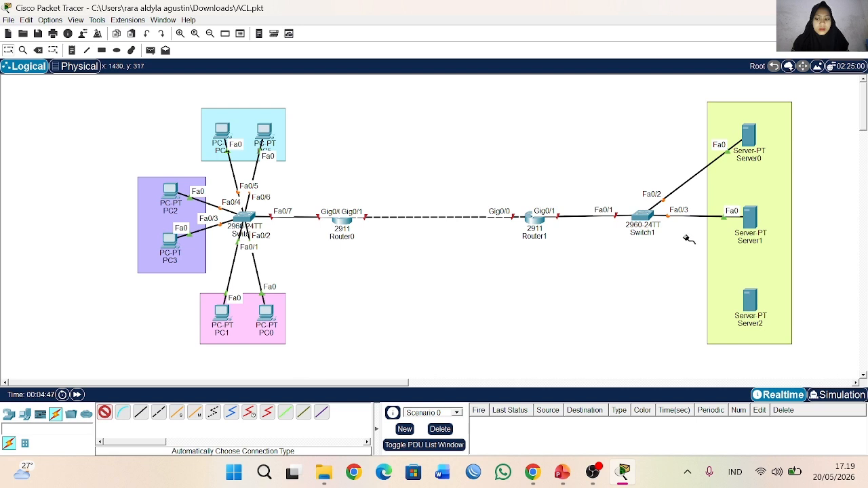
pyautogui.click(750, 304)
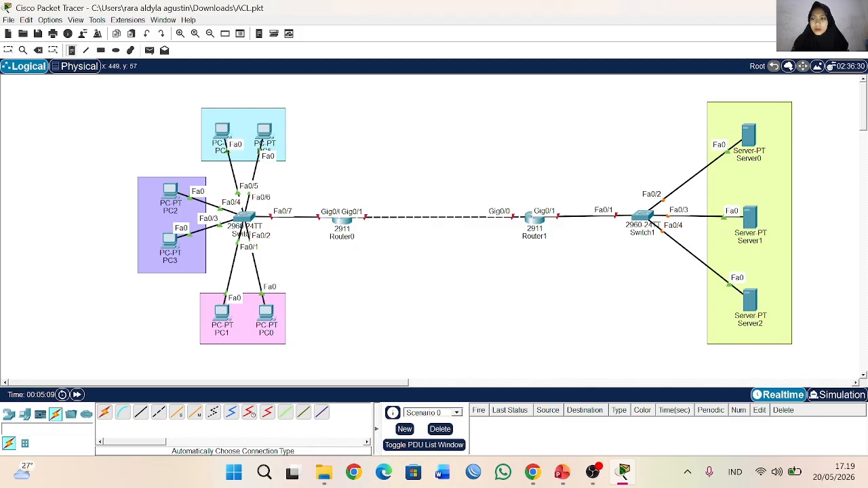
# Step: Add the note VLAN11 to the light-blue PC area and the note LAN12 to the purple PC area
pyautogui.click(206, 108)
pyautogui.write('VLAN11')
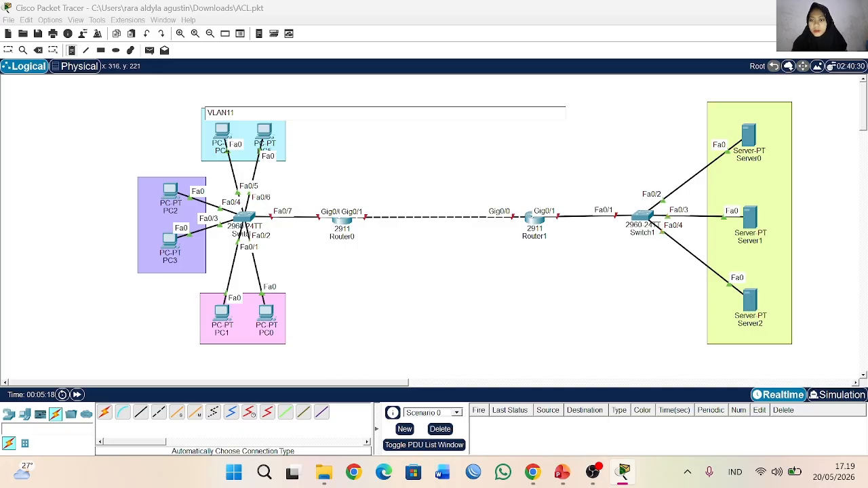
pyautogui.click(141, 175)
pyautogui.write('v')
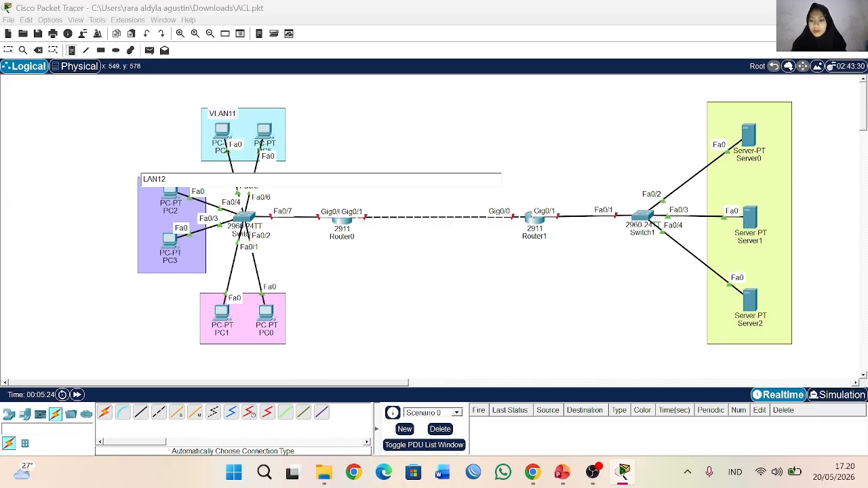
# Step: Add the note VLAN13 below the pink PC area
pyautogui.click(203, 345)
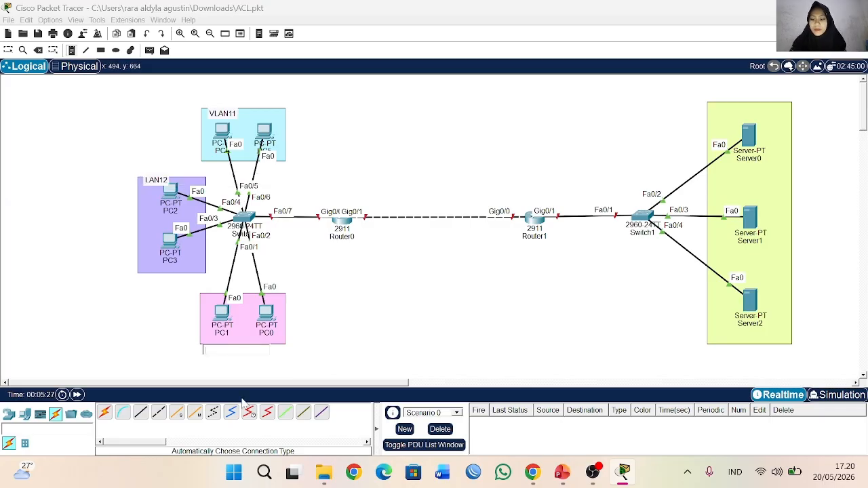
pyautogui.write('VLAN13')
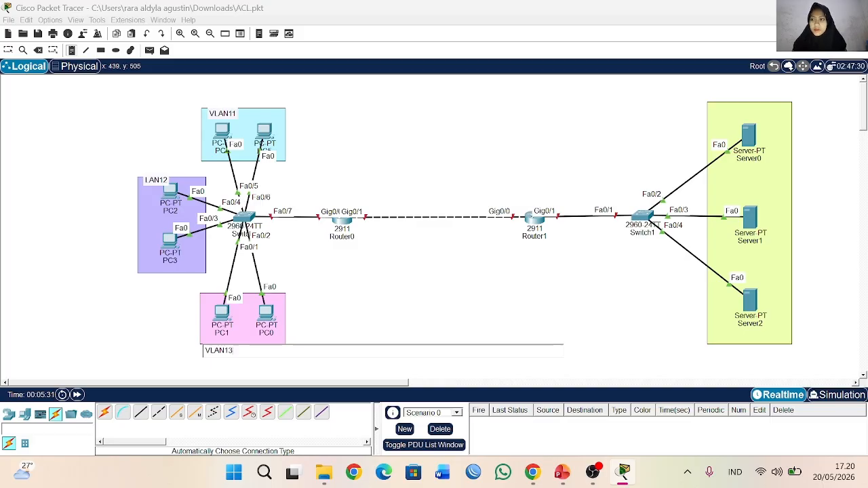
pyautogui.click(8, 51)
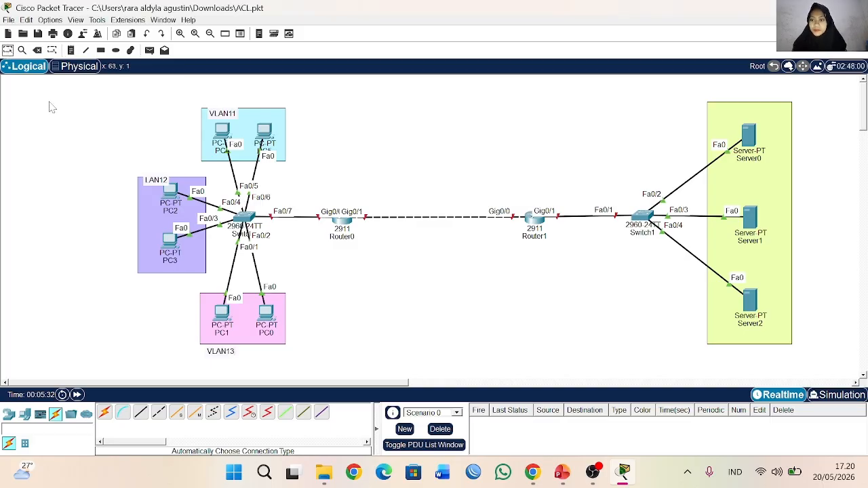
# Step: Correct the purple area's note to read VLAN12
pyautogui.click(153, 181)
pyautogui.press('BackSpace')
pyautogui.write('VLA')
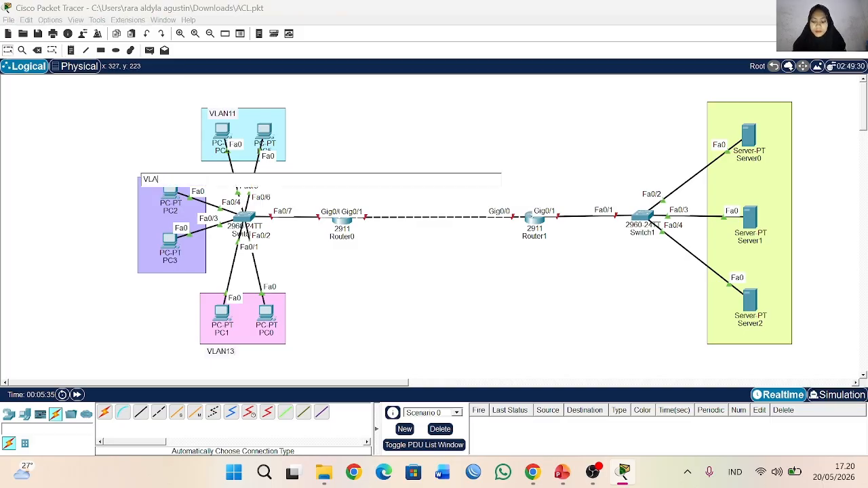
pyautogui.write('N12')
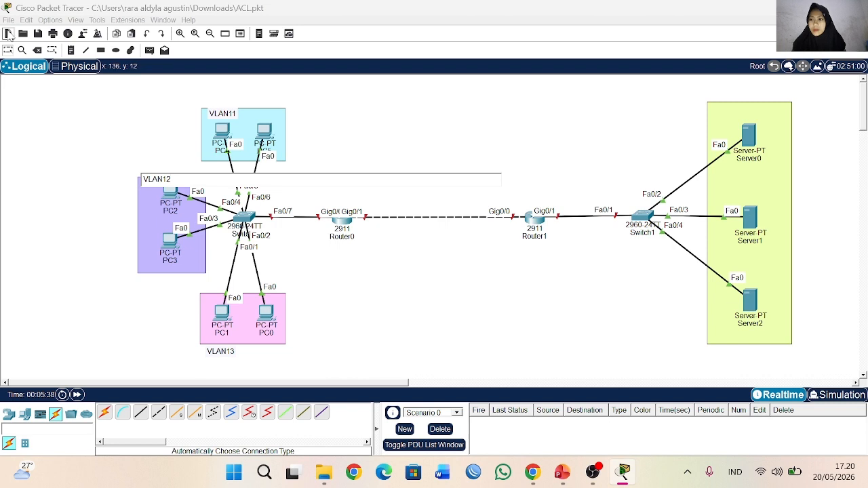
# Step: Add the note VLAN99 at the upper edge of the green server area
pyautogui.click(72, 50)
pyautogui.click(711, 96)
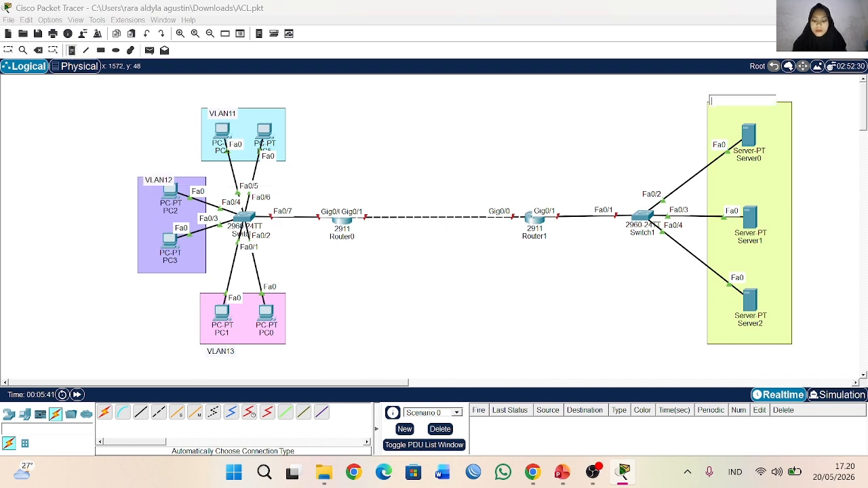
pyautogui.write('vLAN99')
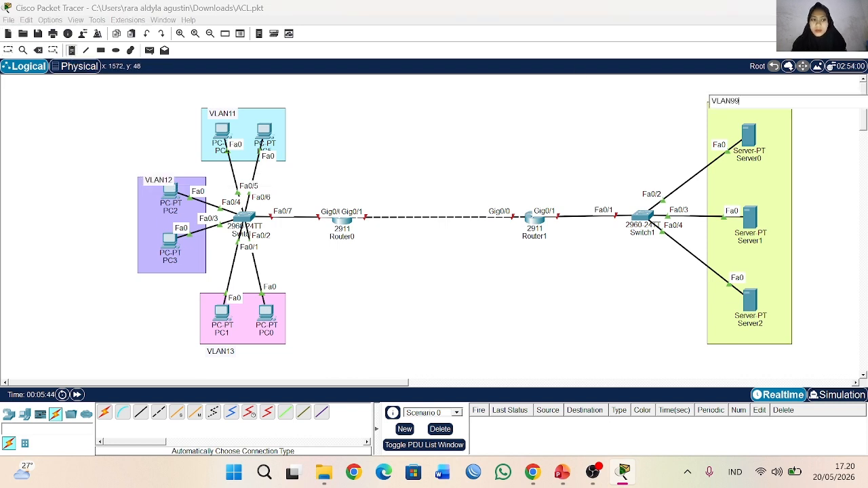
pyautogui.click(6, 52)
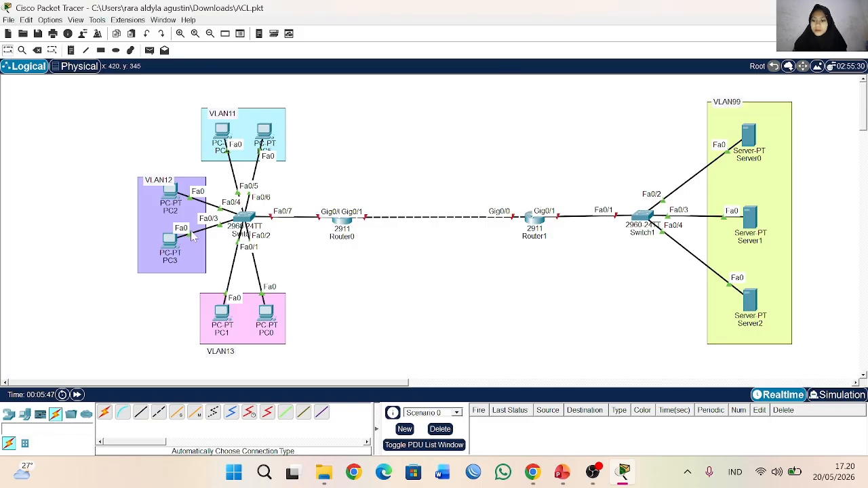
# Step: Move the VLAN13 note closer to the pink area's corner and add the note 123.123.123.1/24 above the VLAN11 area
pyautogui.moveTo(221, 352); pyautogui.dragTo(222, 351)
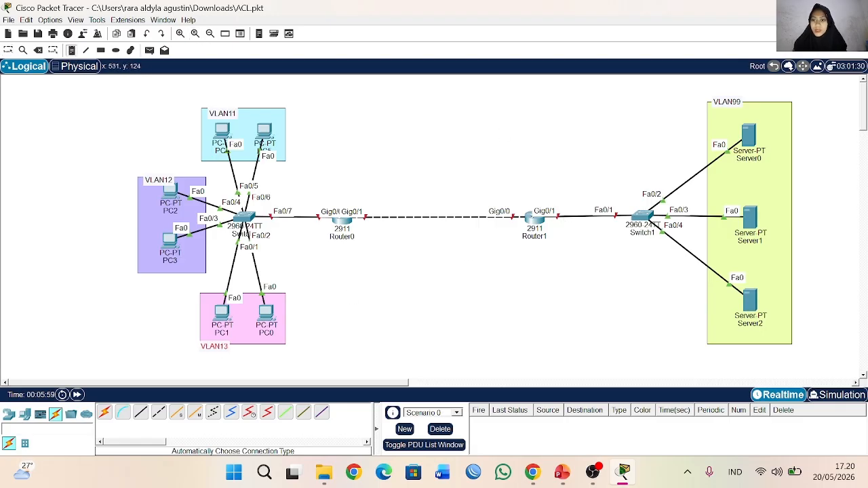
pyautogui.click(259, 100)
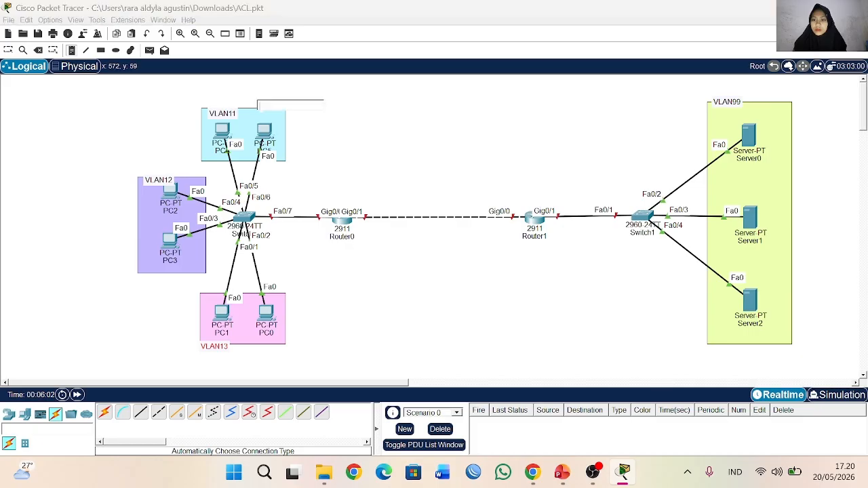
pyautogui.write('123.123.')
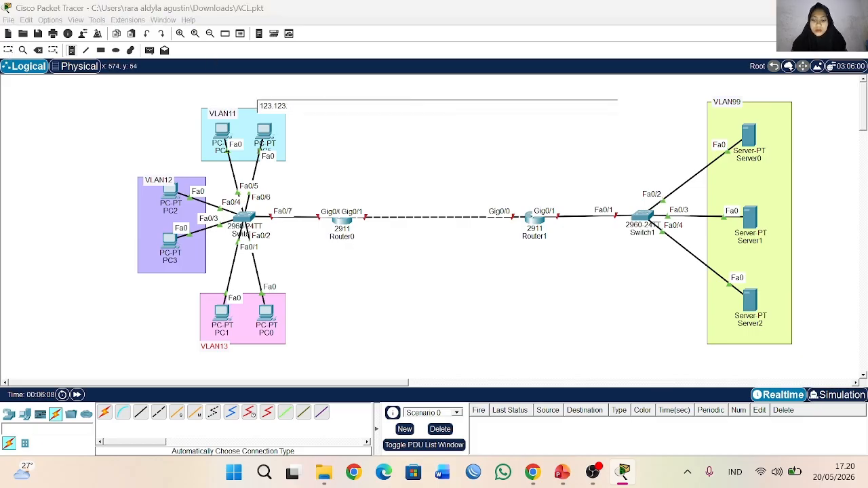
pyautogui.write('123')
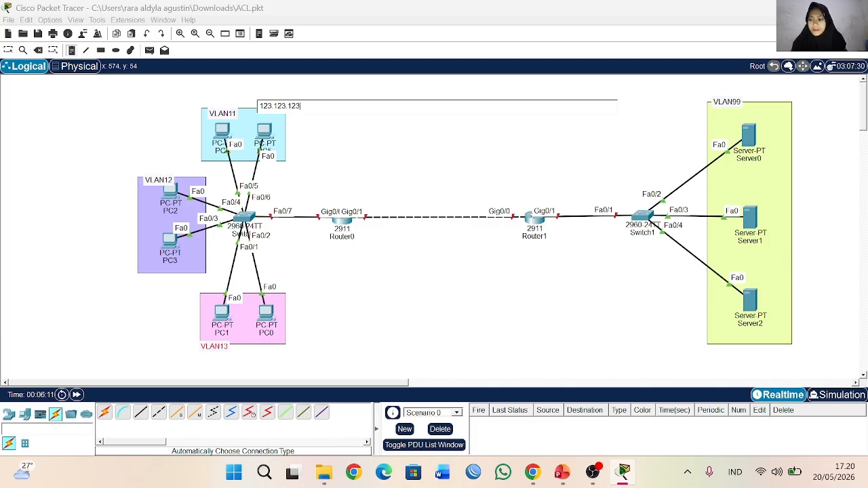
pyautogui.write('.1/24')
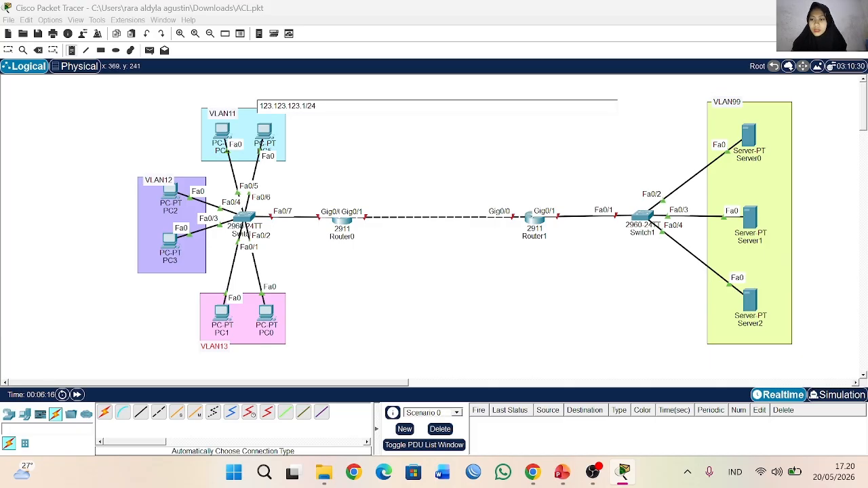
# Step: Add the note 124.124.124.1/24 above the purple VLAN12 area
pyautogui.click(133, 167)
pyautogui.write('124')
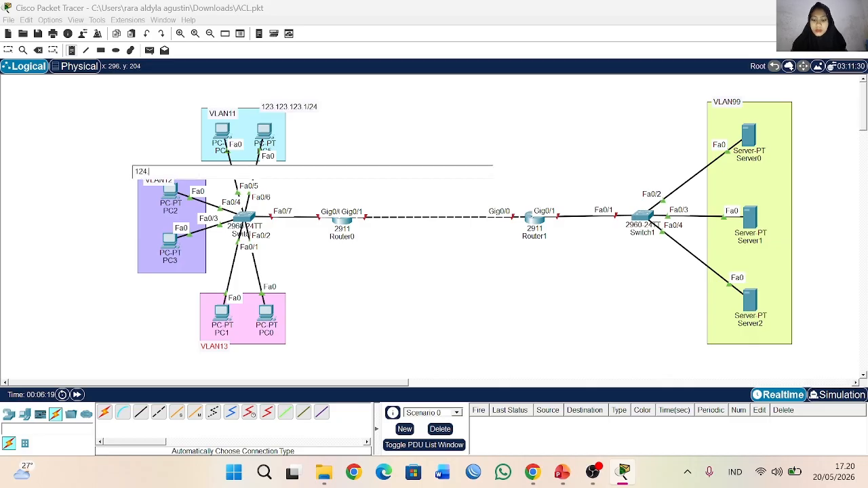
pyautogui.write('.124.124.1')
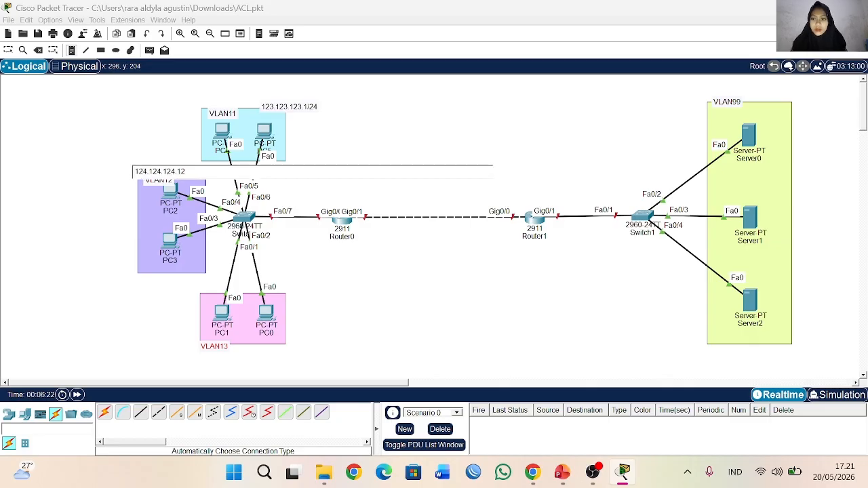
pyautogui.write('/24')
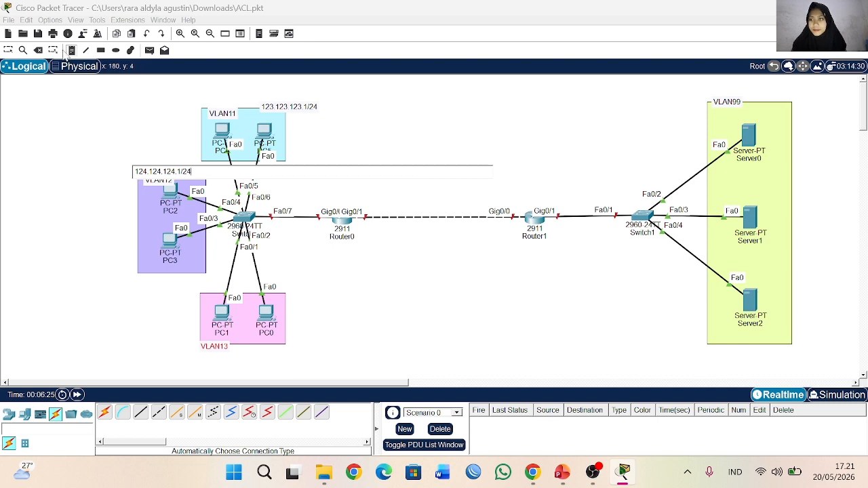
pyautogui.click(3, 47)
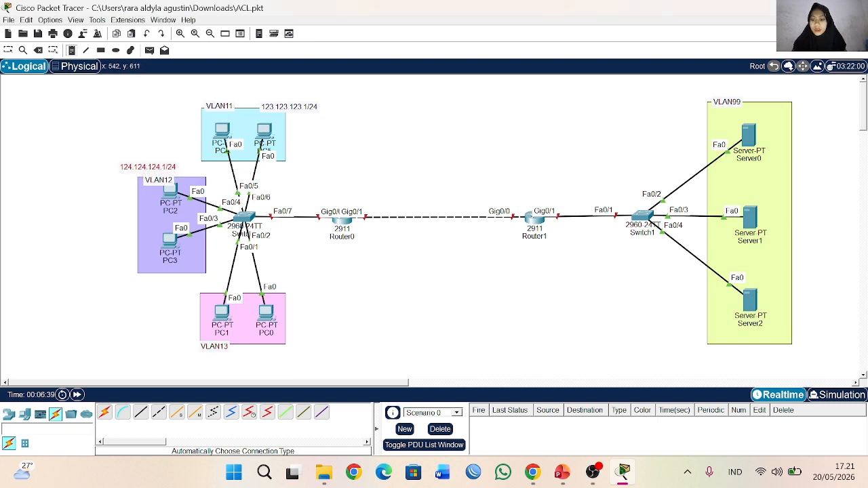
# Step: Add the note 125.125.125.1/24 below the pink area, beside the VLAN13 note
pyautogui.click(247, 347)
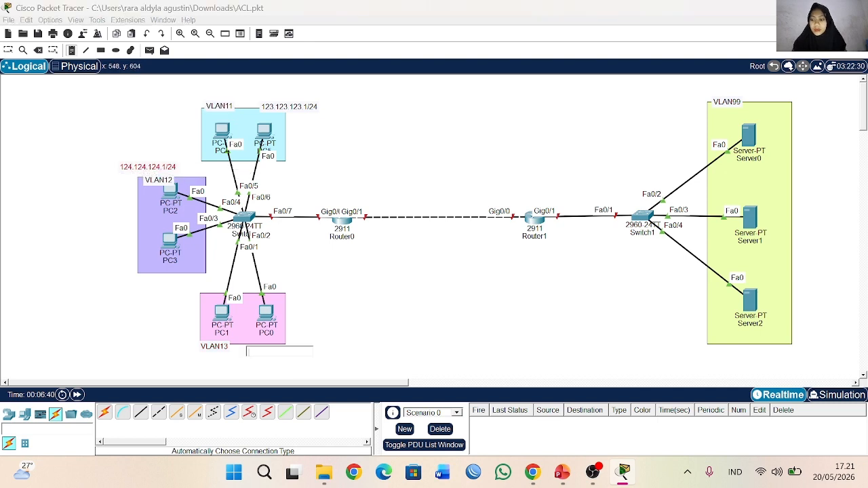
pyautogui.write('125.125.12')
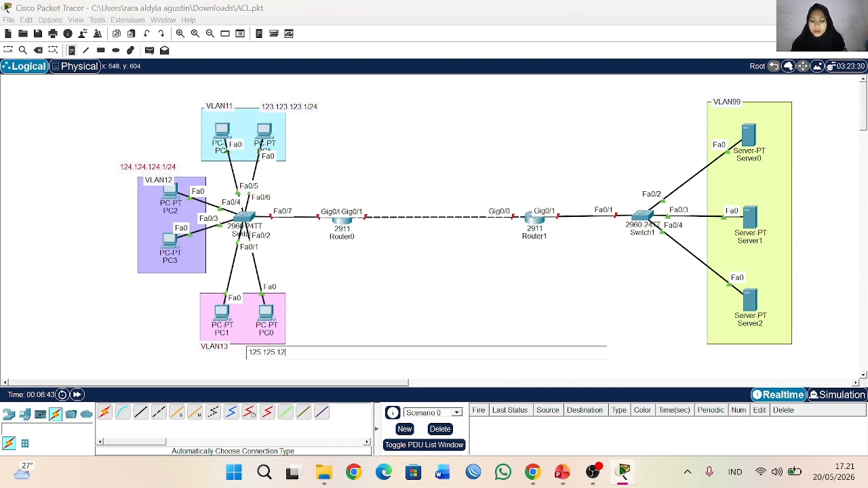
pyautogui.write('5.1/24')
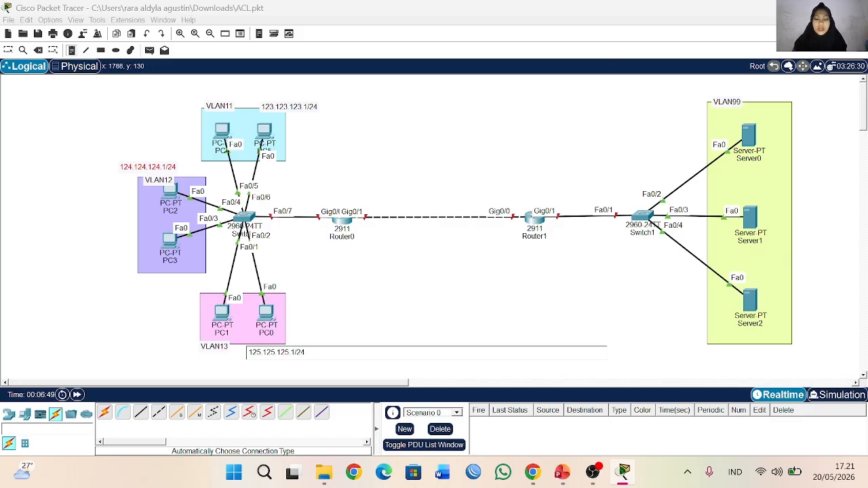
# Step: Add the note 172.16.23.1/24 above the green VLAN99 server area, beside its VLAN note
pyautogui.click(757, 93)
pyautogui.write('172.16')
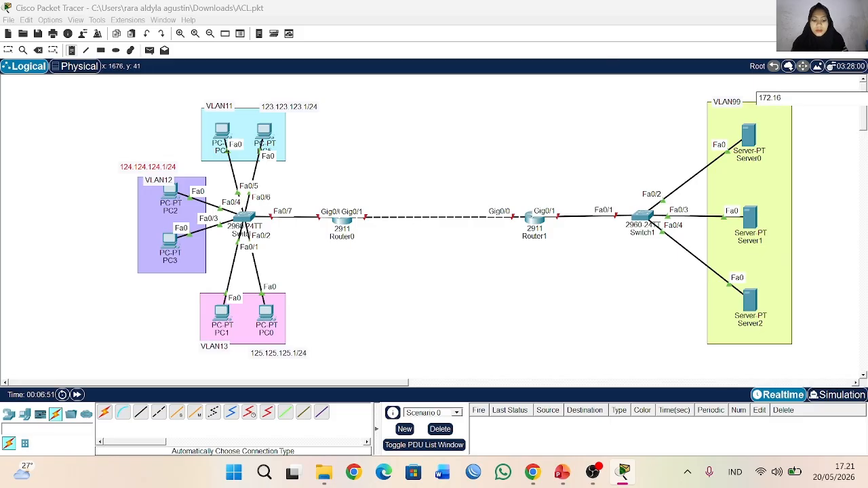
pyautogui.write('.23.1/24')
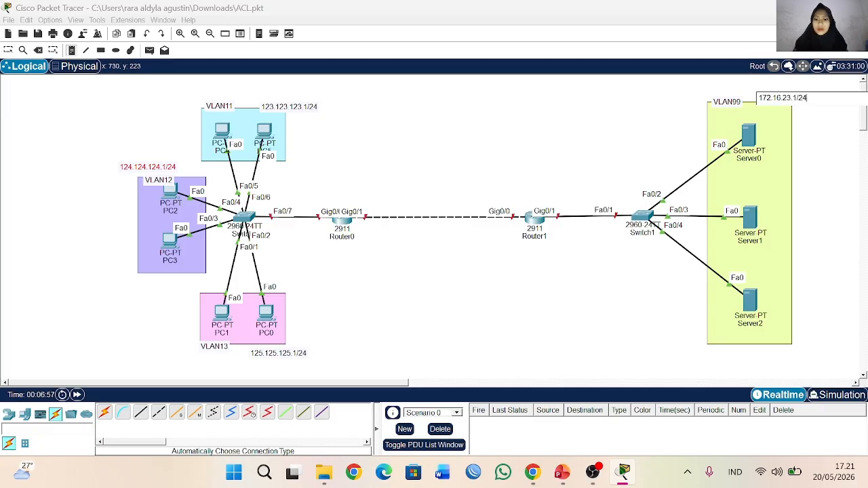
# Step: Add the note 23.23.23.1/30 above Router0, beside the link towards Router1
pyautogui.click(341, 194)
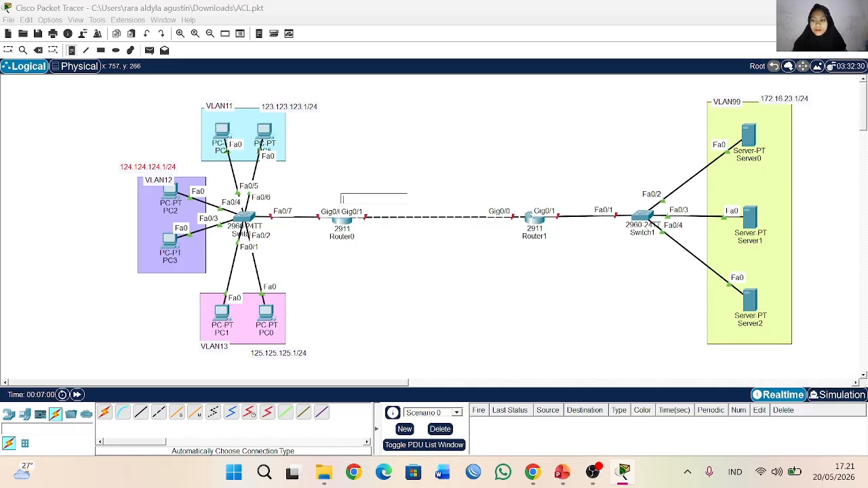
pyautogui.write('23.23.23.')
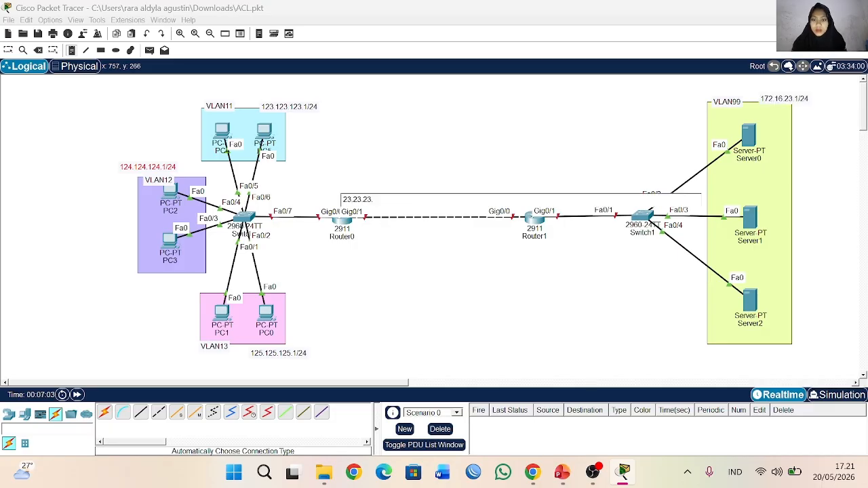
pyautogui.write('1/24')
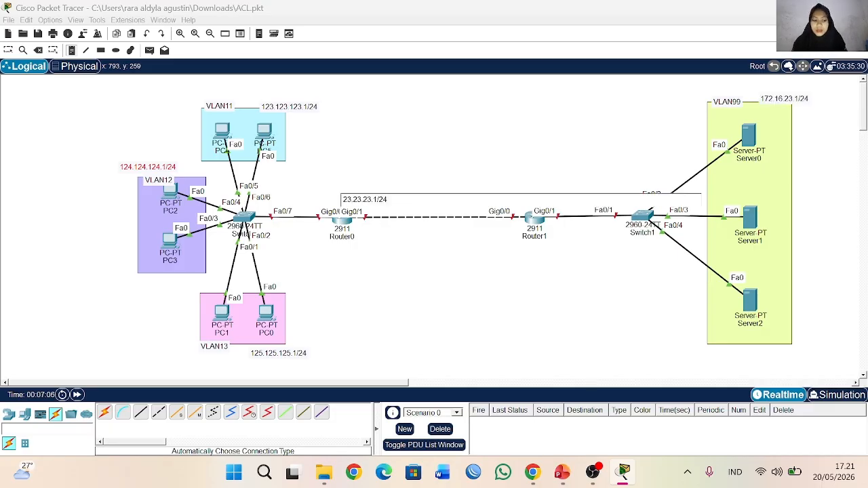
pyautogui.press('BackSpace')
pyautogui.press('BackSpace')
pyautogui.write('30')
# Step: Add the note 23.23.23.2/30 above Router1 and move the 125.125.125.1/24 note slightly closer to the pink area
pyautogui.click(522, 188)
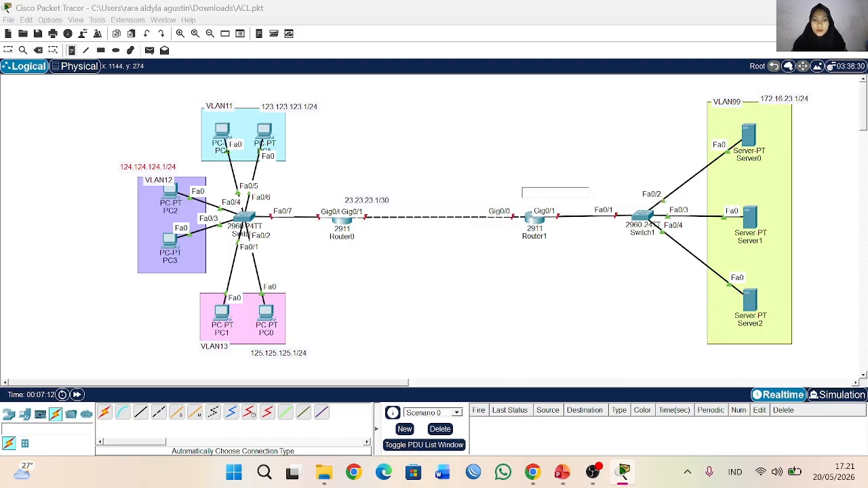
pyautogui.click(515, 197)
pyautogui.write('23.23.23')
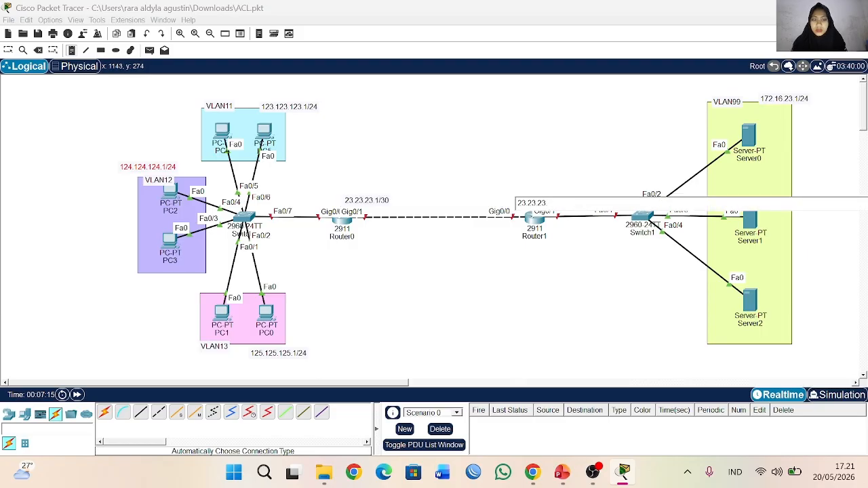
pyautogui.write('.2/30')
pyautogui.click(441, 203)
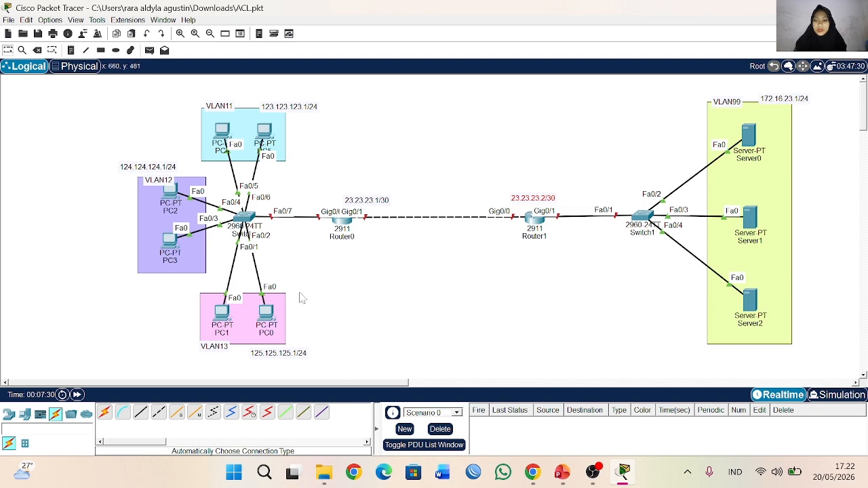
pyautogui.moveTo(289, 358); pyautogui.dragTo(288, 356)
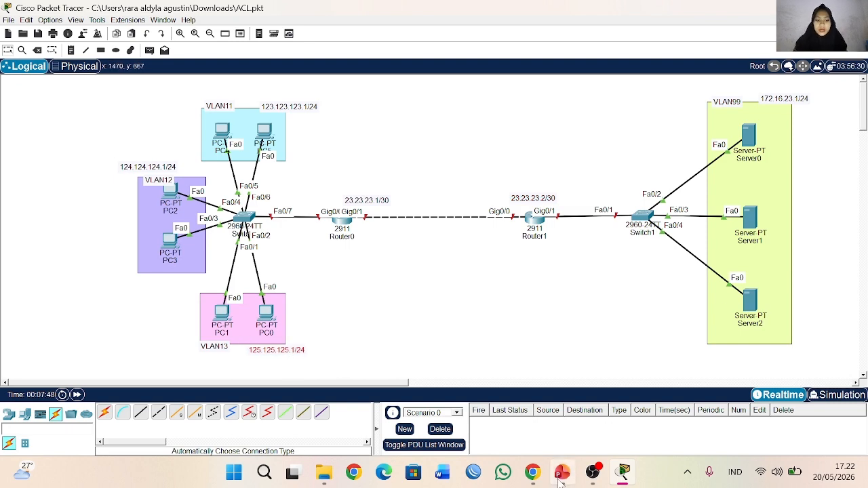
pyautogui.click(562, 474)
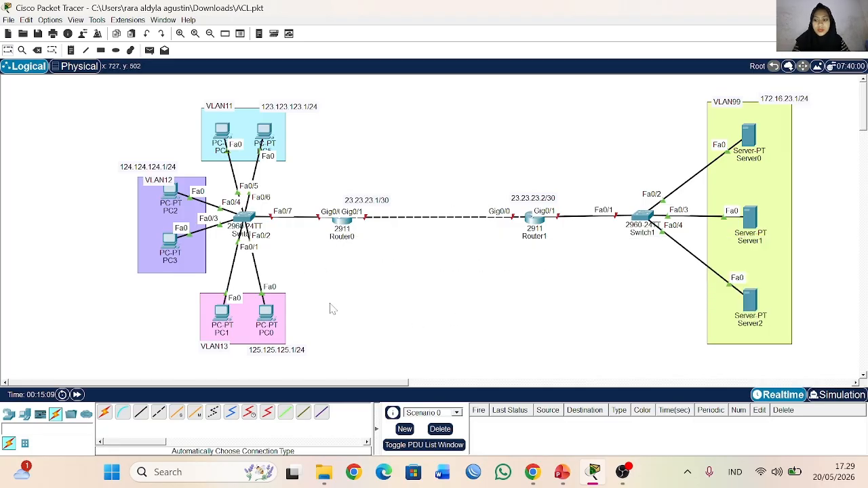
# Step: Open the command line of Switch0 and enter global configuration mode with en and conf t
pyautogui.click(245, 218)
pyautogui.click(266, 99)
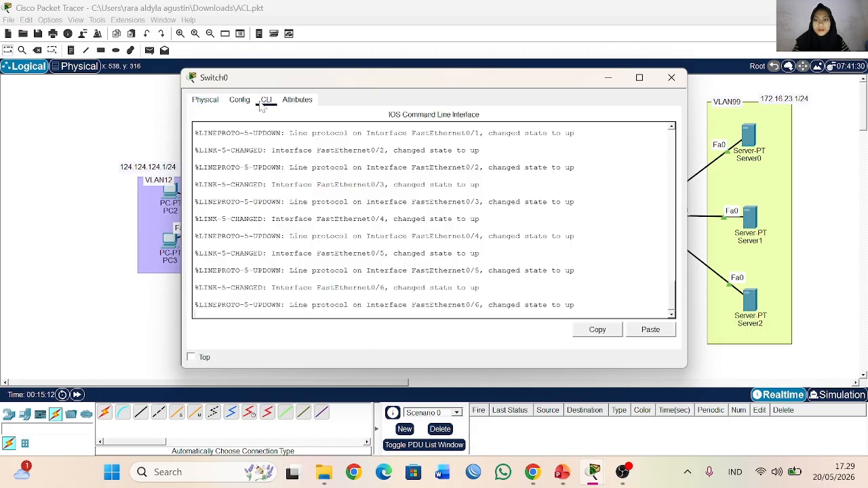
pyautogui.press('Return')
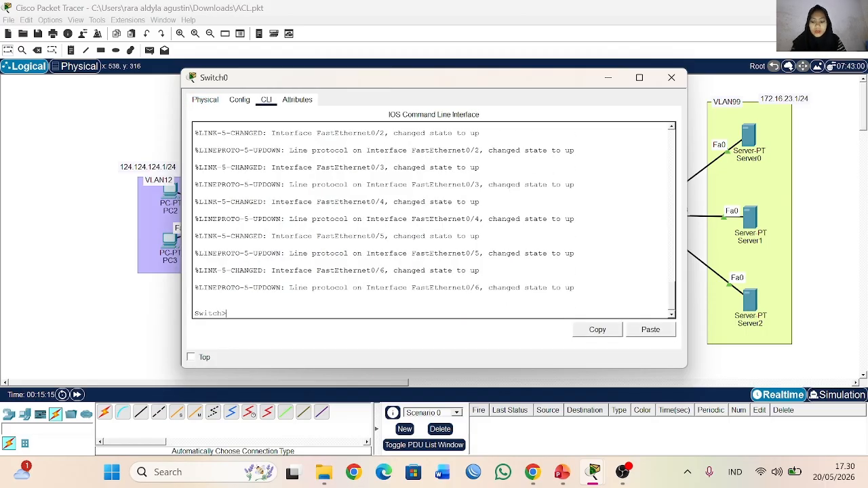
pyautogui.write('en')
pyautogui.press('Return')
pyautogui.write('conf t')
pyautogui.press('Return')
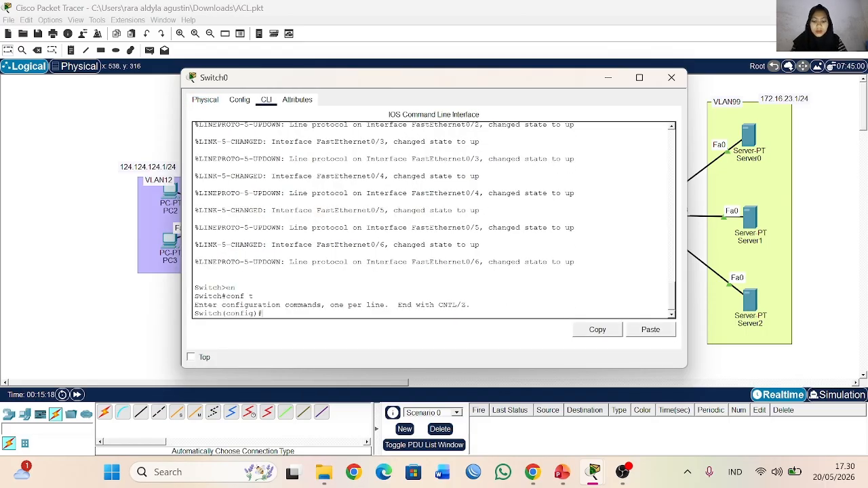
# Step: Create VLAN 11 on Switch0, moving its window aside so the PC areas can be seen
pyautogui.write('vlan')
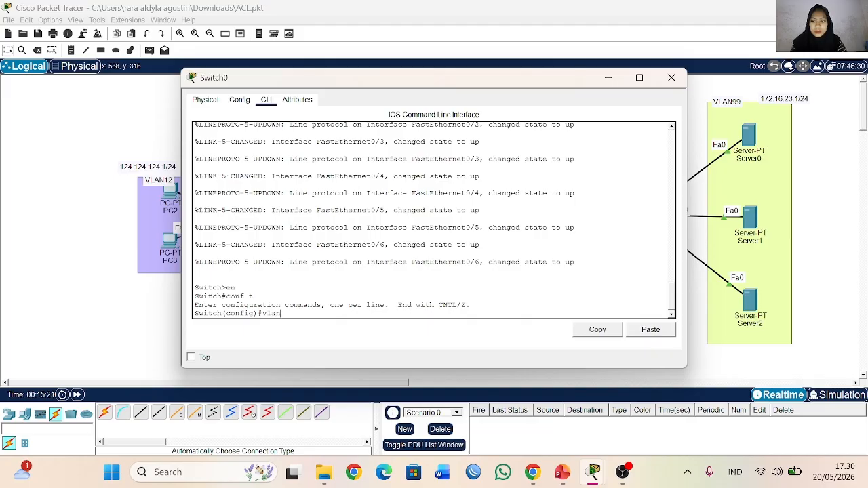
pyautogui.moveTo(387, 78); pyautogui.dragTo(569, 57)
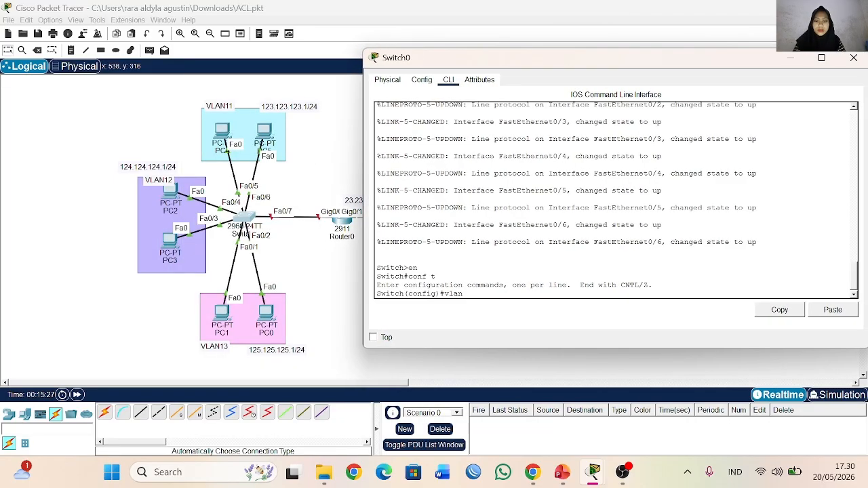
pyautogui.write('11')
pyautogui.press('Return')
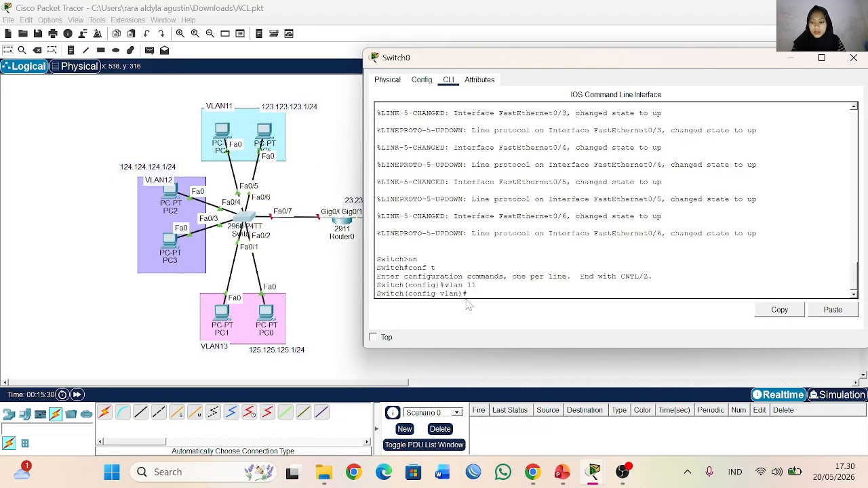
# Step: Create VLAN 12 and VLAN 13 on Switch0
pyautogui.write('valn 12')
pyautogui.press('Return')
pyautogui.write('v')
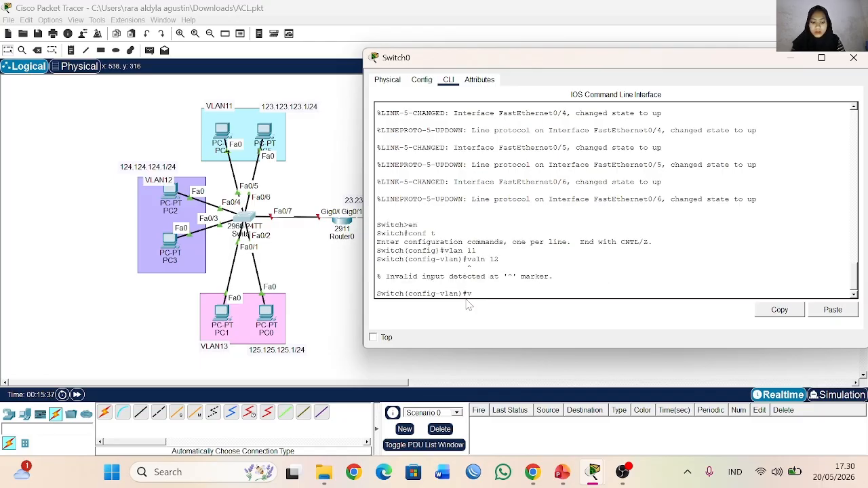
pyautogui.write('lan 12')
pyautogui.press('Return')
pyautogui.write('vlan 13')
pyautogui.press('Return')
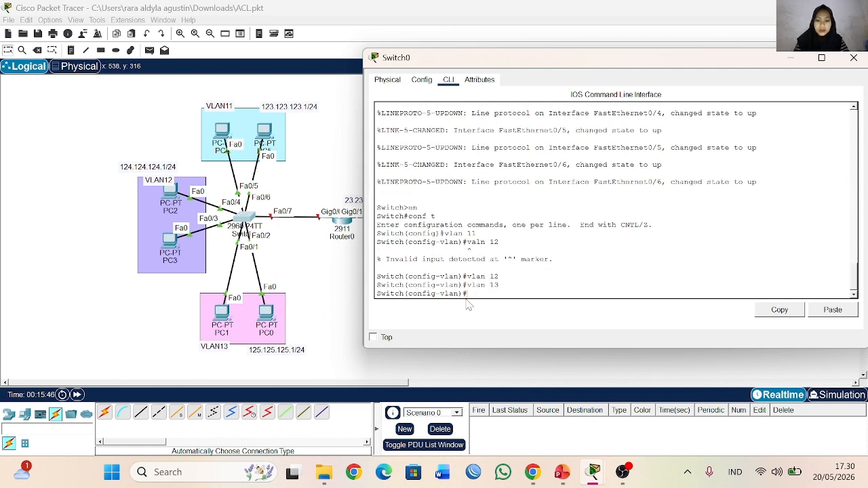
# Step: Select the interface range fa0/1-2 on Switch0 and set it to switchport mode access
pyautogui.write('int ')
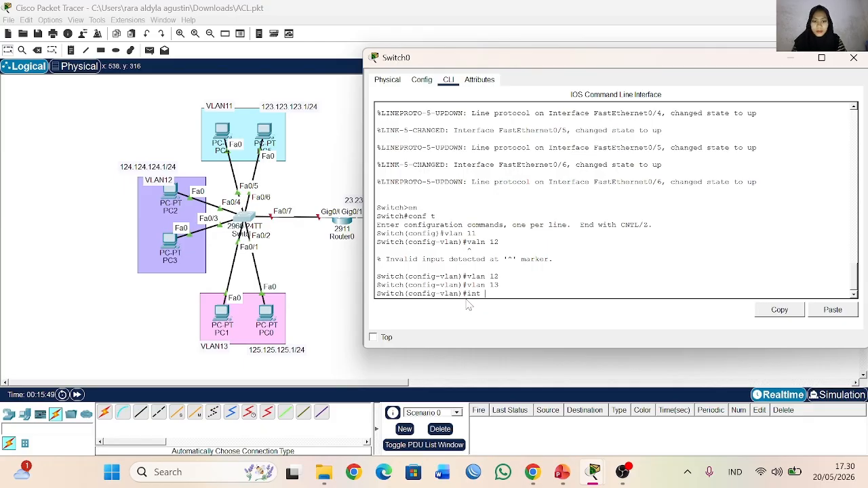
pyautogui.write('gfa0/1-2')
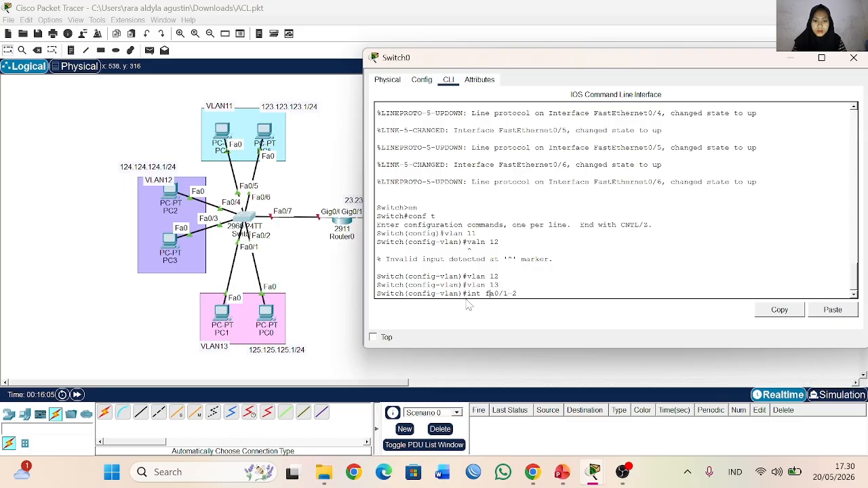
pyautogui.write('range')
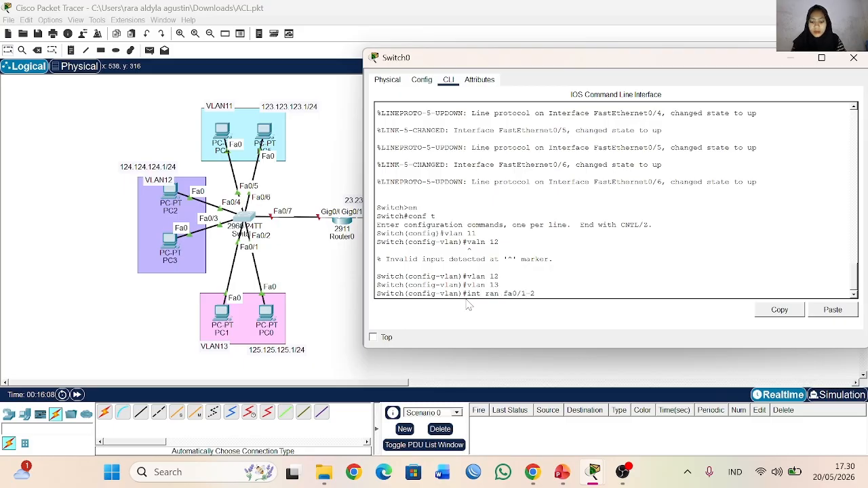
pyautogui.press('Return')
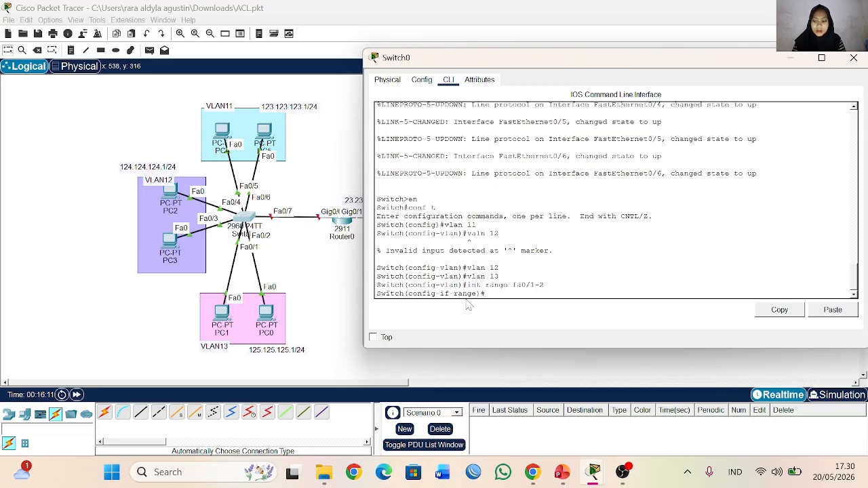
pyautogui.write('sw')
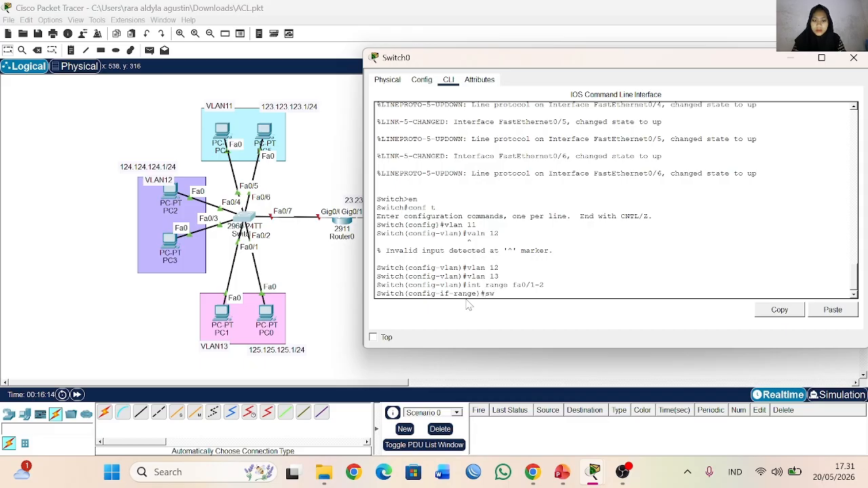
pyautogui.press('Tab')
pyautogui.write('mo')
pyautogui.press('Tab')
pyautogui.write('ac')
pyautogui.press('Tab')
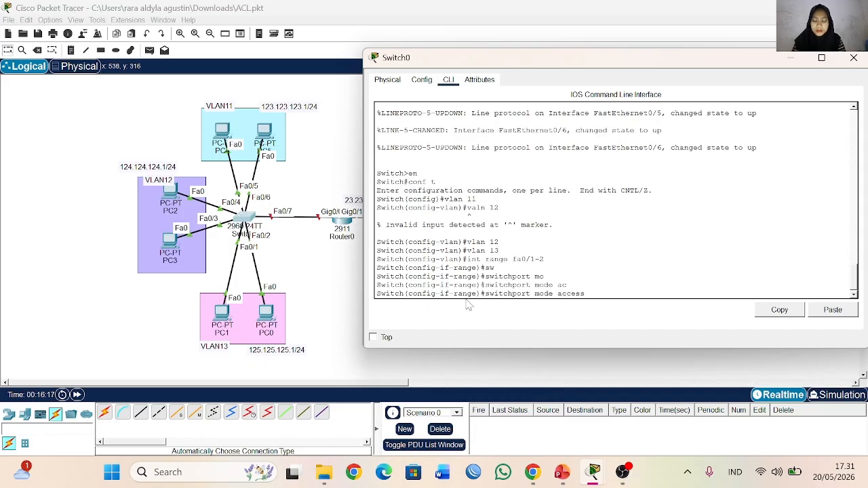
pyautogui.press('Return')
# Step: Assign the ports fa0/1-2 to access VLAN 13
pyautogui.write('sw ac')
pyautogui.press('Tab')
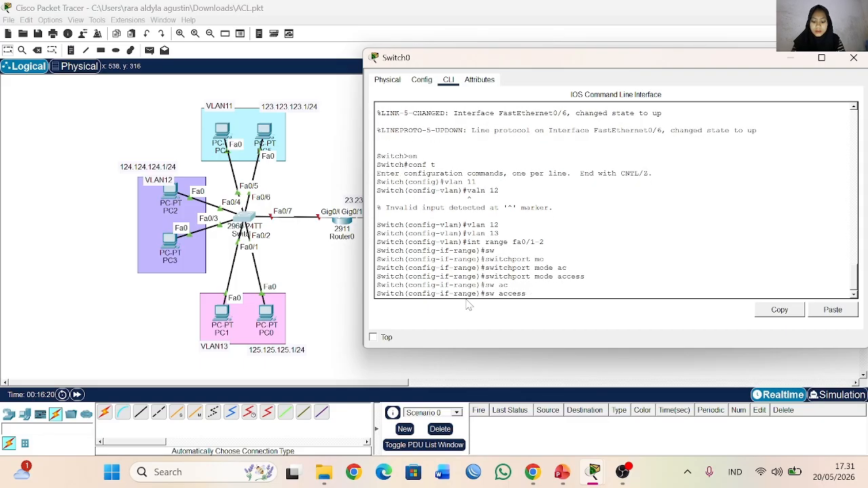
pyautogui.write('vlan 13')
pyautogui.press('Return')
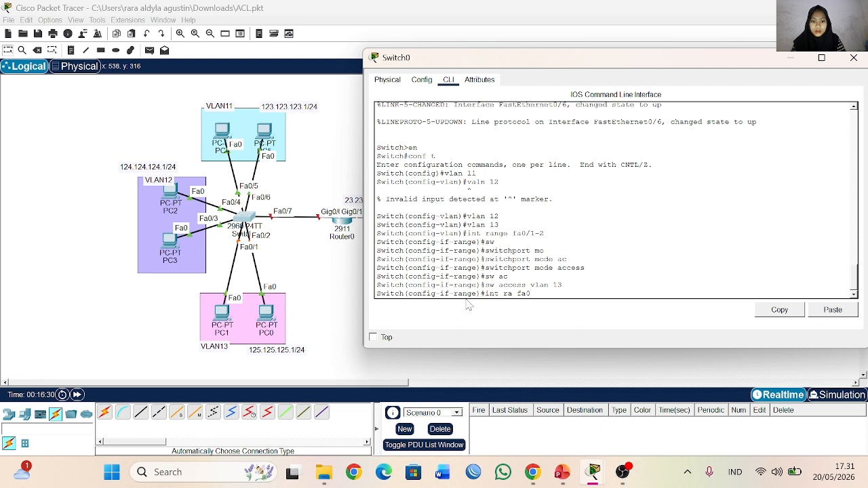
# Step: Select the interface range fa0/2-4 on Switch0 and set it to switchport mode access
pyautogui.write('int ra fa0/2-')
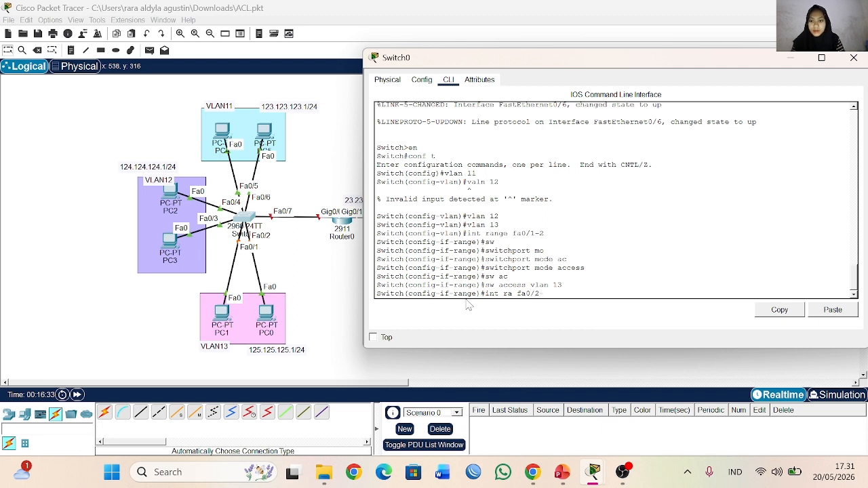
pyautogui.write('4')
pyautogui.press('Return')
pyautogui.write('s')
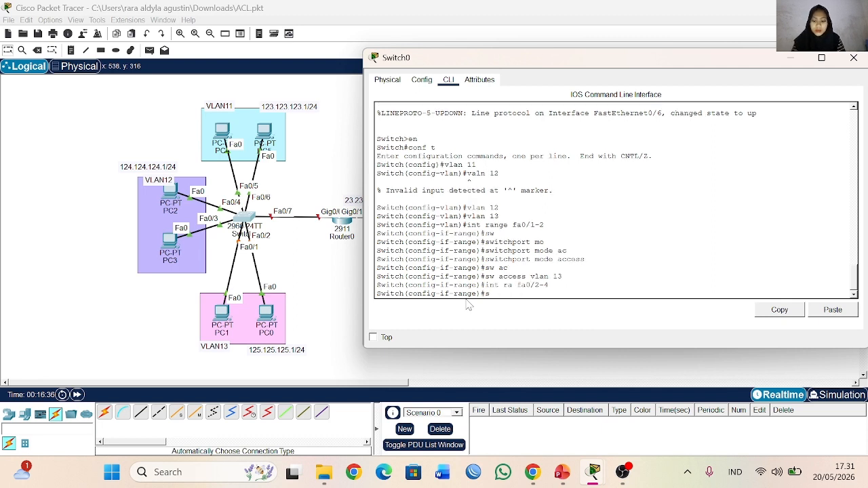
pyautogui.write('w')
pyautogui.press('Tab')
pyautogui.write('moa')
pyautogui.press('Tab')
pyautogui.press('BackSpace')
pyautogui.press('Tab')
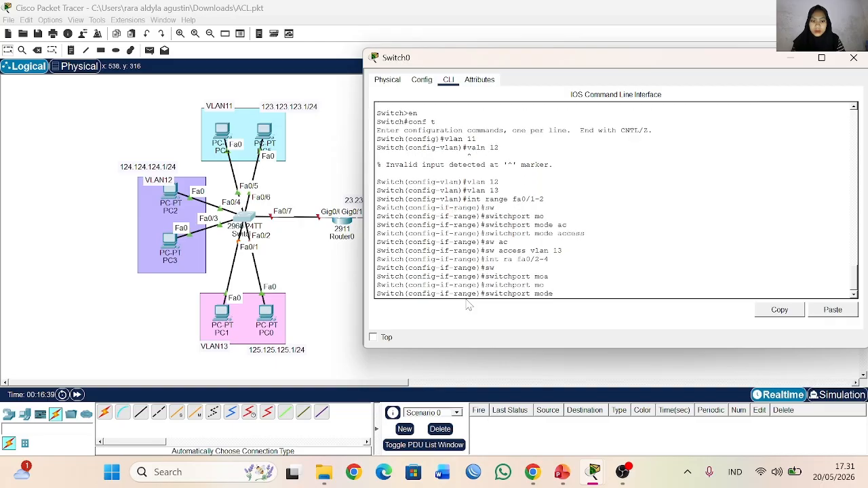
pyautogui.write('ac')
pyautogui.press('Tab')
pyautogui.press('Return')
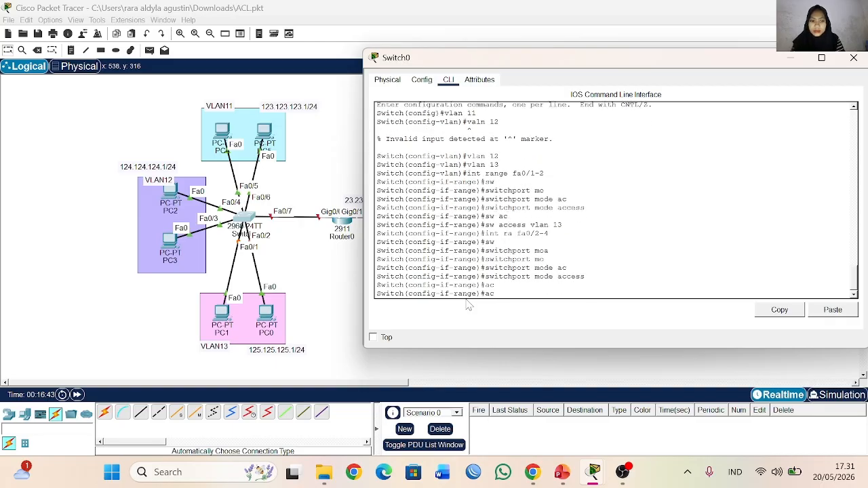
# Step: Clear the stray entry and assign the ports fa0/2-4 to access VLAN 12
pyautogui.press('BackSpace')
pyautogui.press('BackSpace')
pyautogui.write('sw')
pyautogui.press('Tab')
pyautogui.write('ac')
pyautogui.press('Tab')
pyautogui.write('vl')
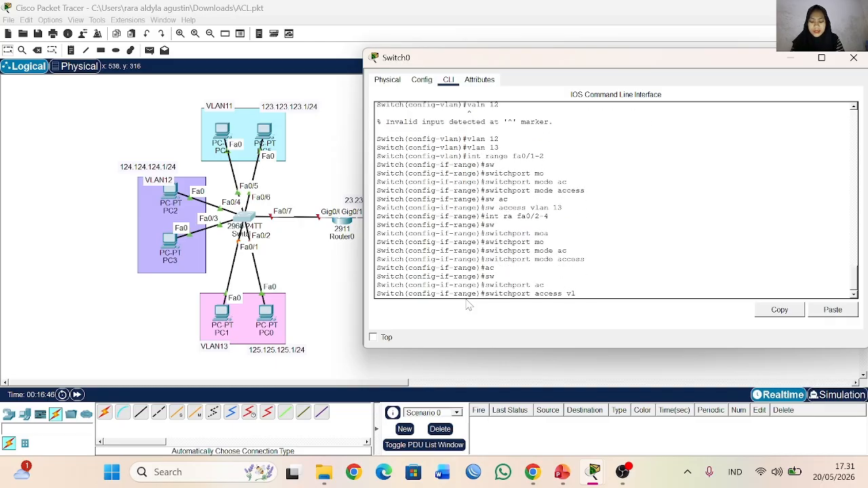
pyautogui.write('an 12')
pyautogui.press('Return')
# Step: Select the interface range fa0/5-6 on Switch0 and set it to switchport mode access
pyautogui.write('int')
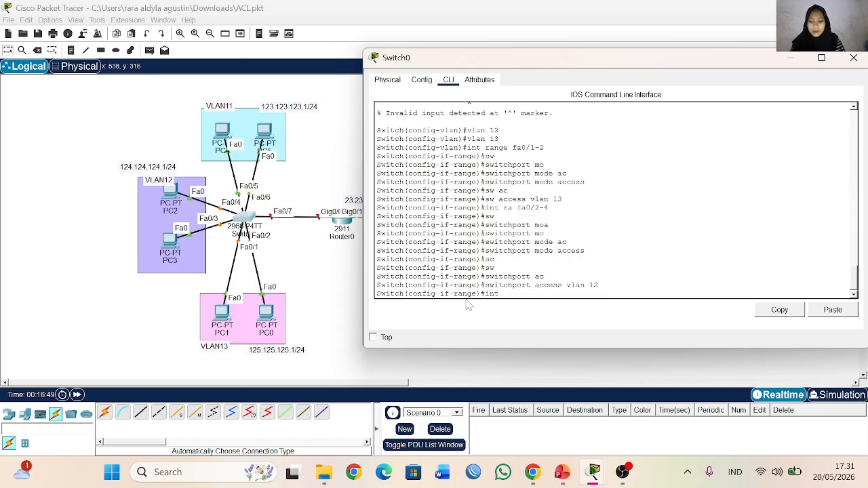
pyautogui.write(' ra fa0/')
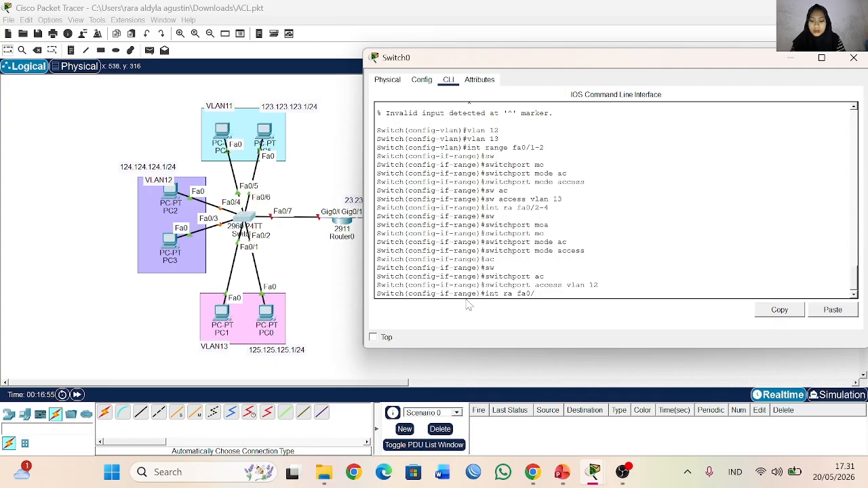
pyautogui.write('5-6')
pyautogui.press('Return')
pyautogui.write('sw')
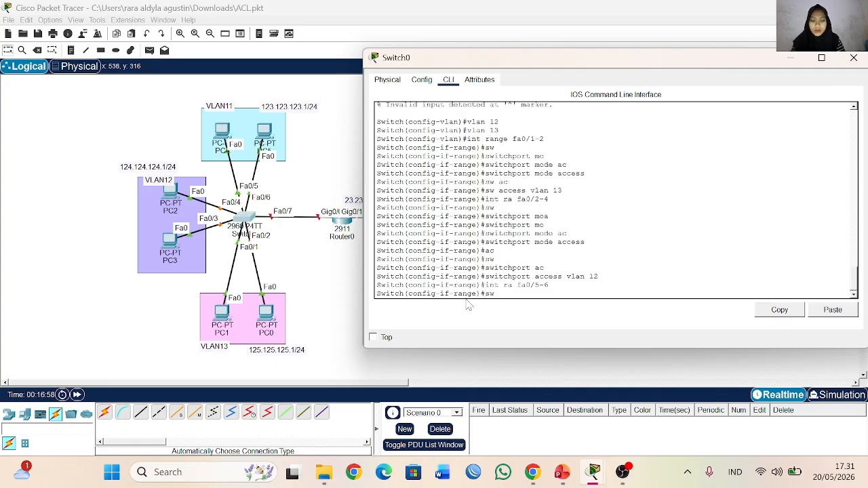
pyautogui.press('Tab')
pyautogui.write('mo')
pyautogui.press('Tab')
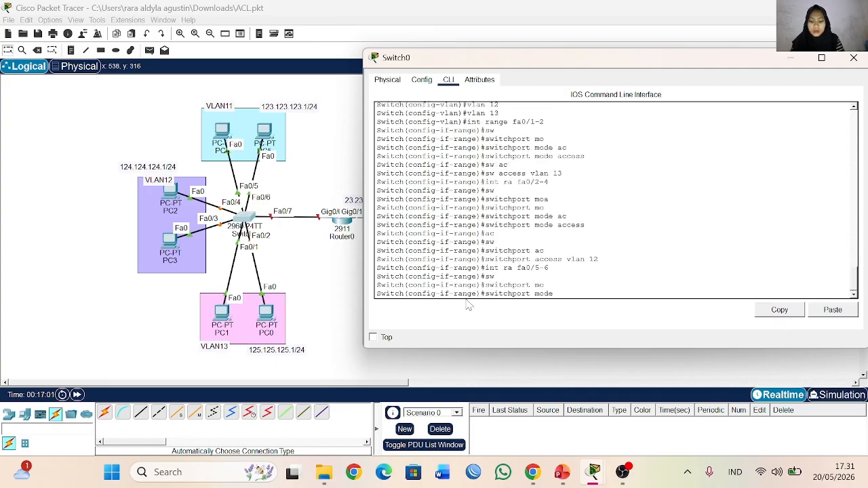
pyautogui.write('ac')
pyautogui.press('Tab')
pyautogui.press('Return')
# Step: Assign the ports fa0/5-6 to access VLAN 11
pyautogui.write('sw')
pyautogui.press('Tab')
pyautogui.write('ac')
pyautogui.press('Tab')
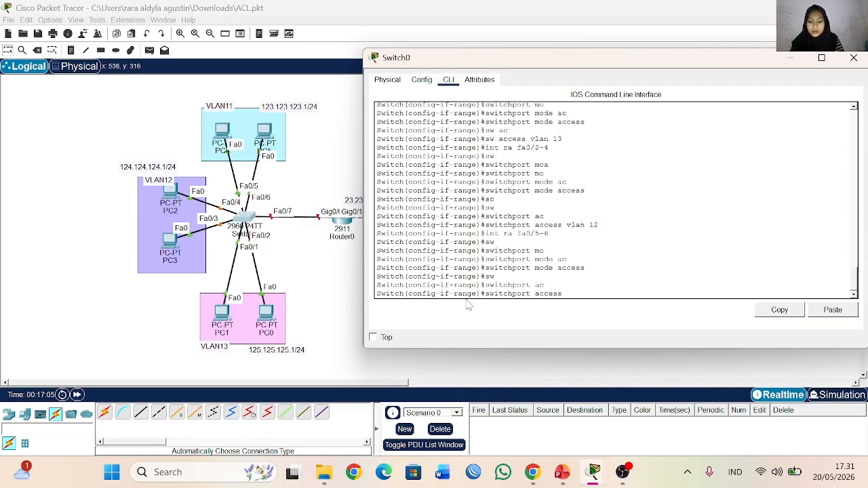
pyautogui.write('vla')
pyautogui.press('Tab')
pyautogui.write('11')
pyautogui.press('Return')
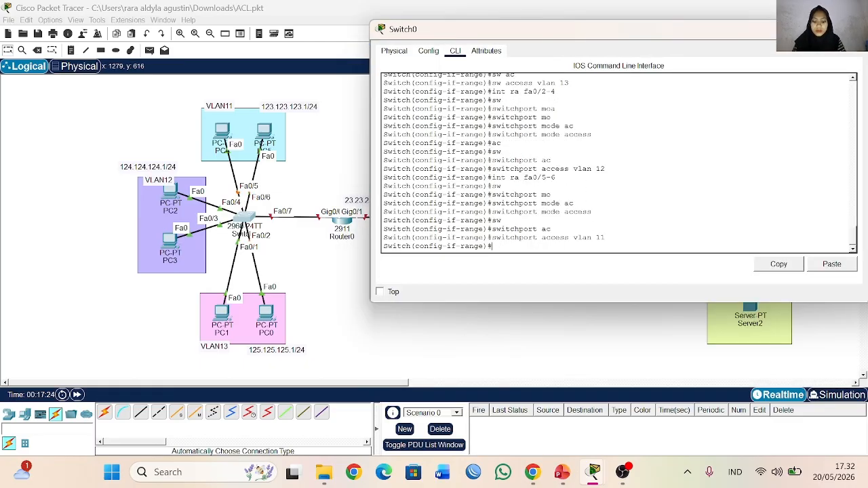
# Step: Enter interface configuration for fa0/7 on Switch0 and close the switch's window
pyautogui.write('int fa0/')
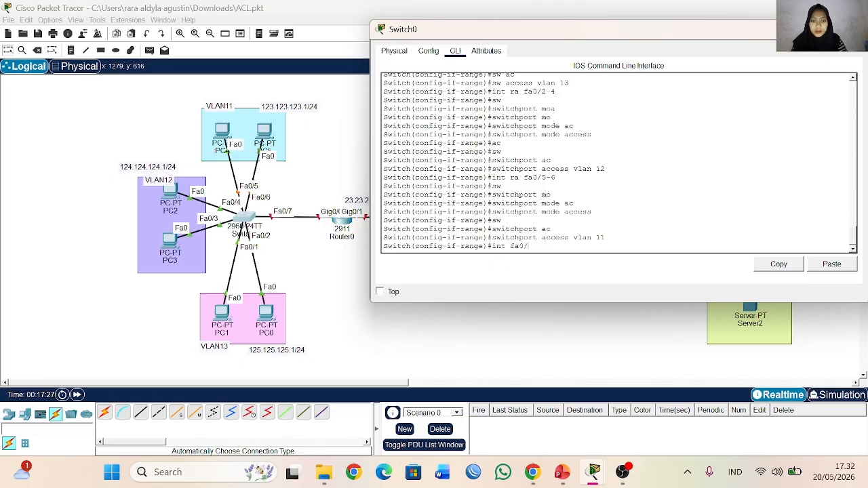
pyautogui.write('7')
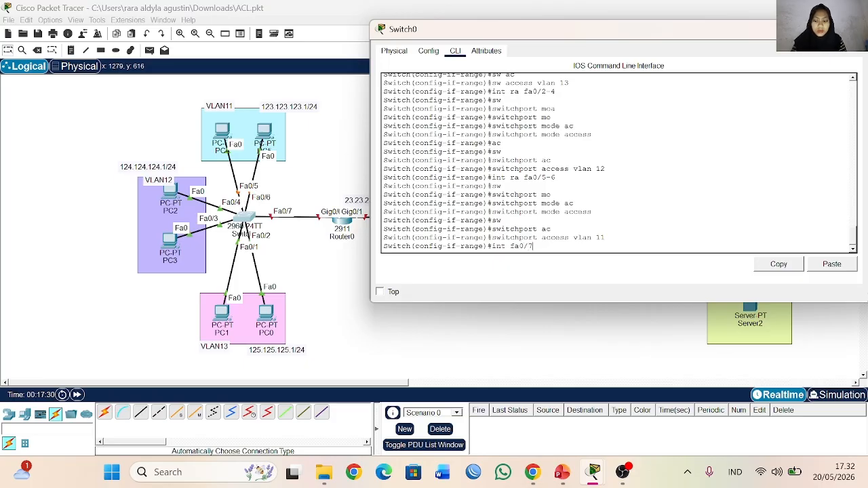
pyautogui.press('Return')
pyautogui.write('sw')
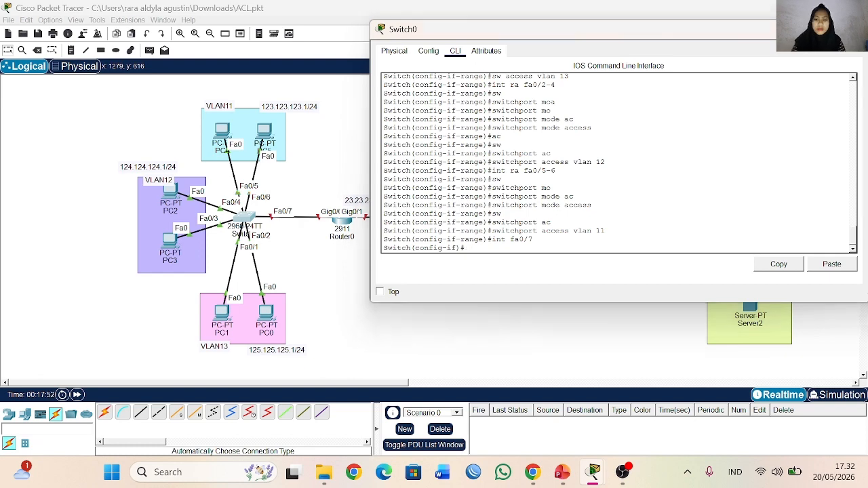
pyautogui.click(855, 29)
# Step: Open Router0's command line and enter global configuration mode through privileged mode
pyautogui.click(342, 224)
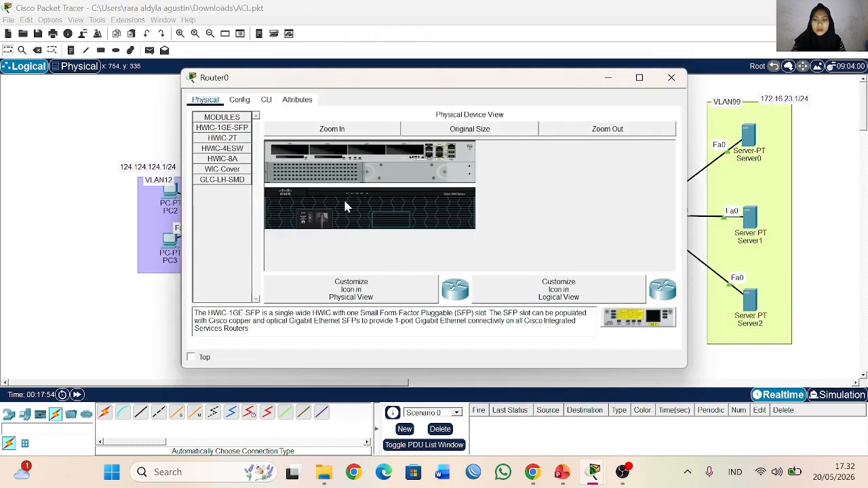
pyautogui.click(266, 99)
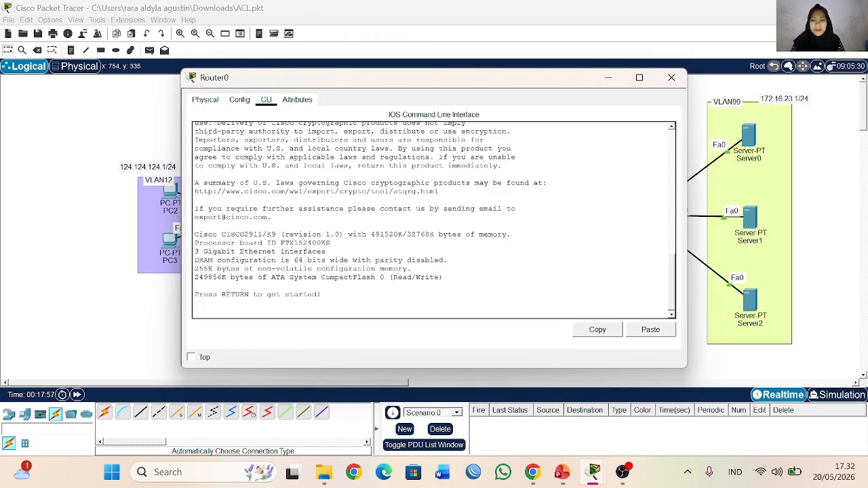
pyautogui.press('Return')
pyautogui.write('en')
pyautogui.press('Return')
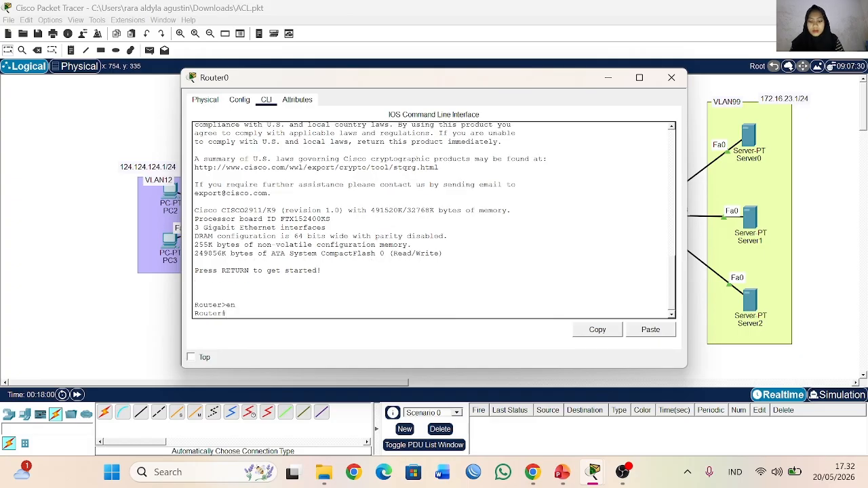
pyautogui.write('conf t')
pyautogui.press('Return')
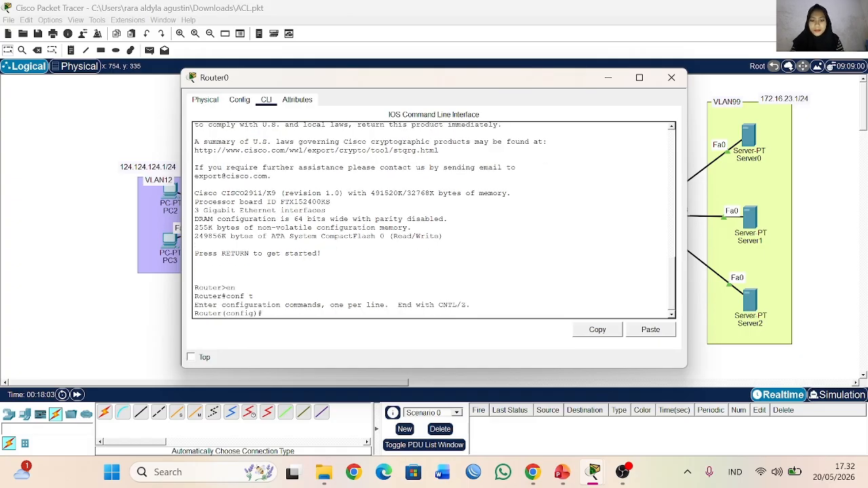
# Step: Enable interface g0/0 on Router0 with no shutdown and close the router's window
pyautogui.write('int')
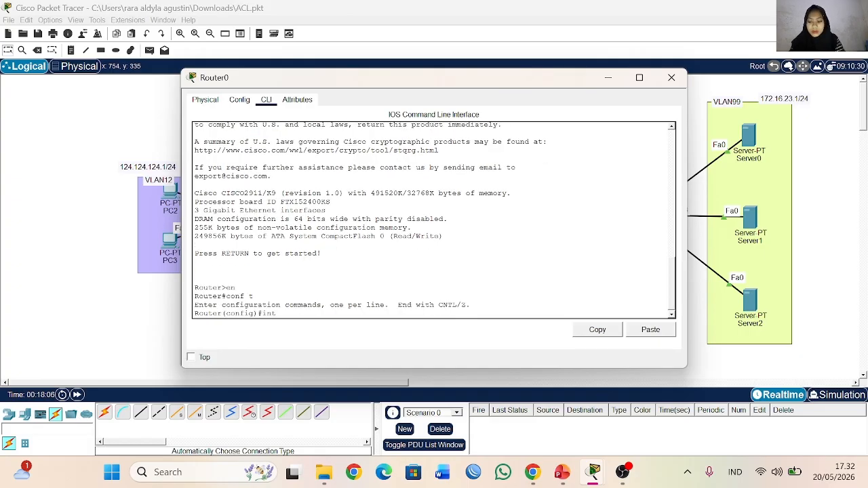
pyautogui.write(' g0')
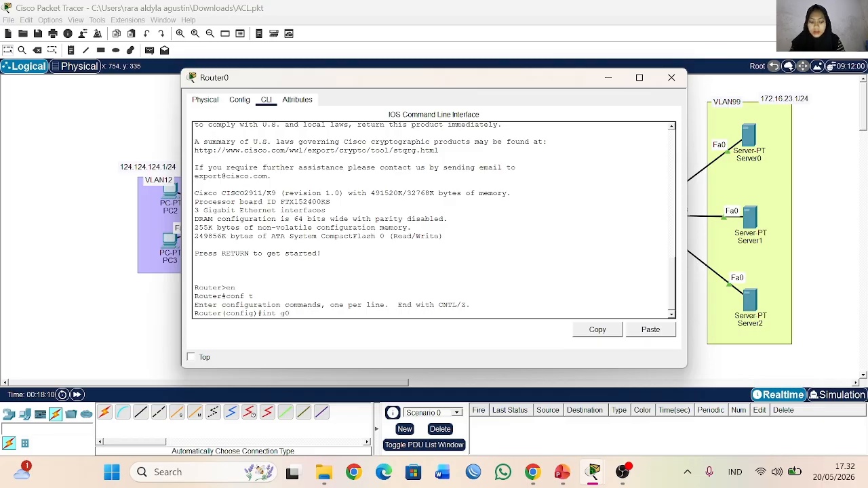
pyautogui.write('/0')
pyautogui.press('Return')
pyautogui.write('no sh')
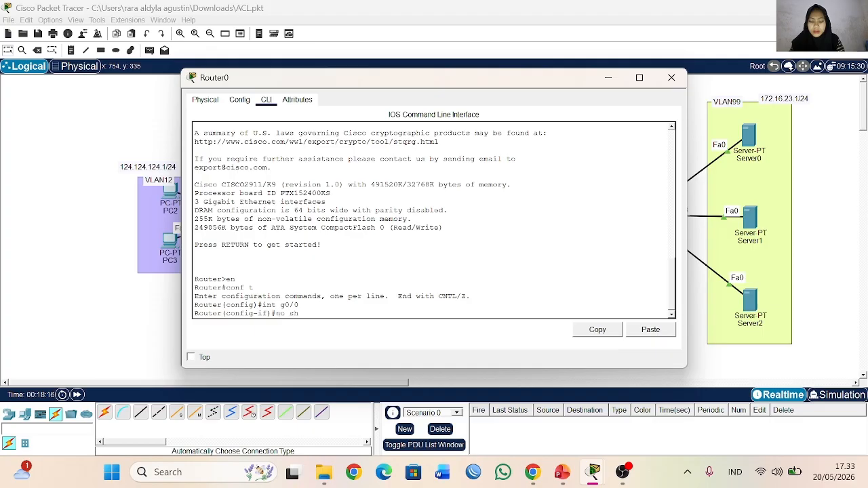
pyautogui.press('Return')
# Step: Set port fa0/7 on Switch0 to switchport mode trunk and close the switch's window
pyautogui.press('Return')
pyautogui.click(670, 79)
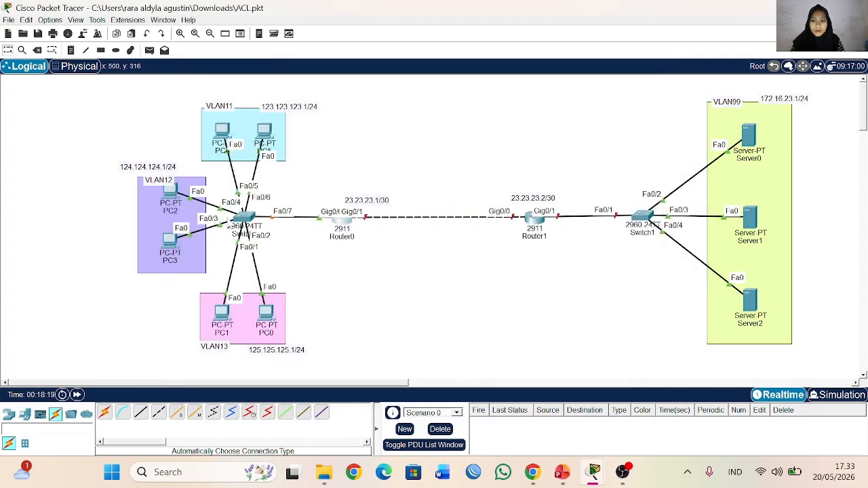
pyautogui.click(242, 221)
pyautogui.press('Return')
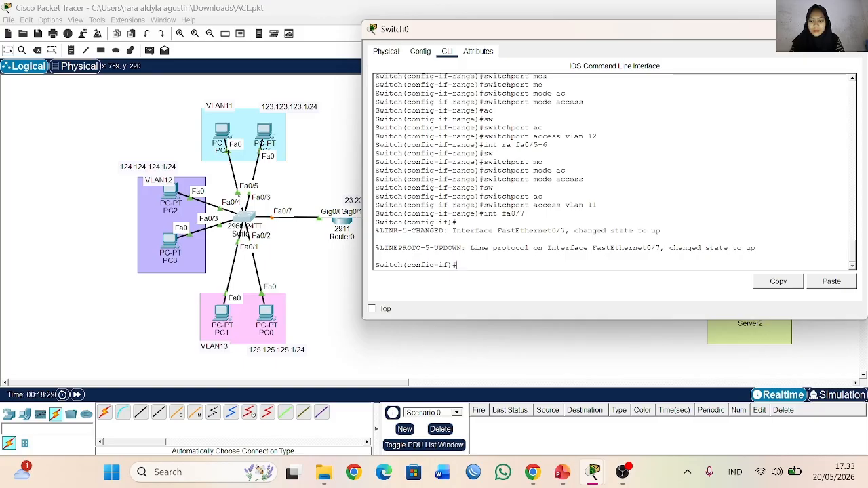
pyautogui.write('sw')
pyautogui.press('Tab')
pyautogui.write('mo')
pyautogui.press('Tab')
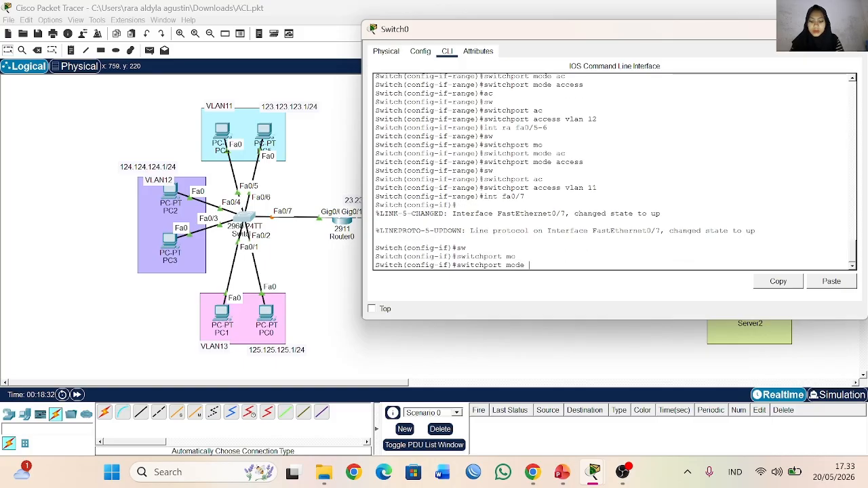
pyautogui.write('tr')
pyautogui.press('Tab')
pyautogui.press('Return')
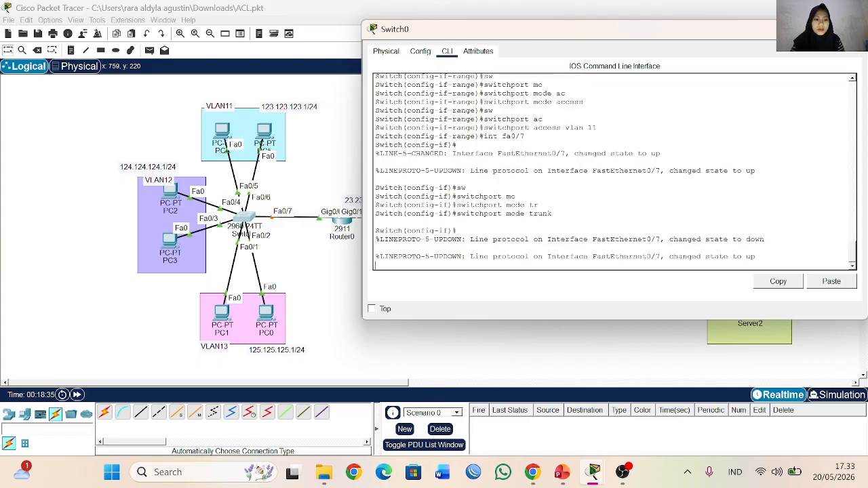
pyautogui.press('Return')
pyautogui.click(852, 29)
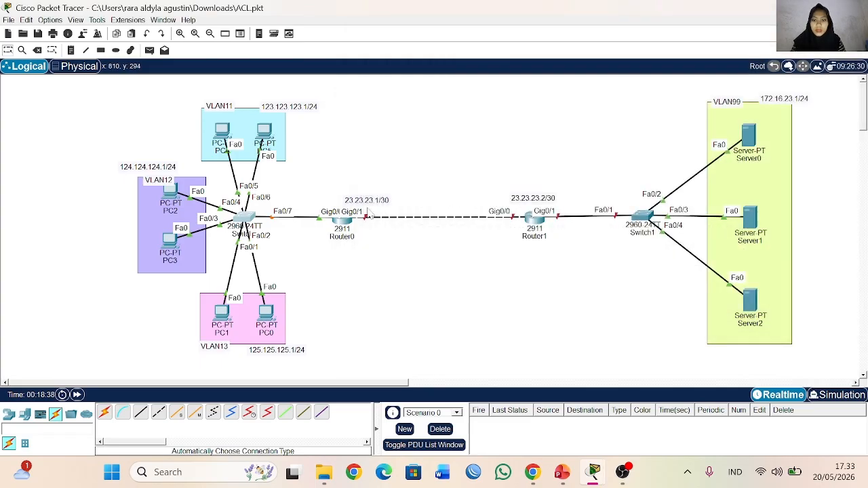
# Step: Create subinterface g0/0.11 on Router0 and set its encapsulation to dot1Q 11
pyautogui.click(334, 229)
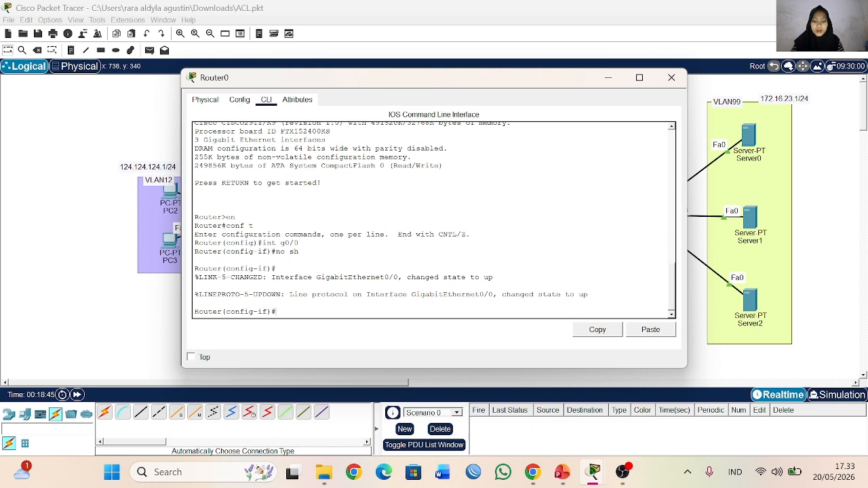
pyautogui.write('int g0/')
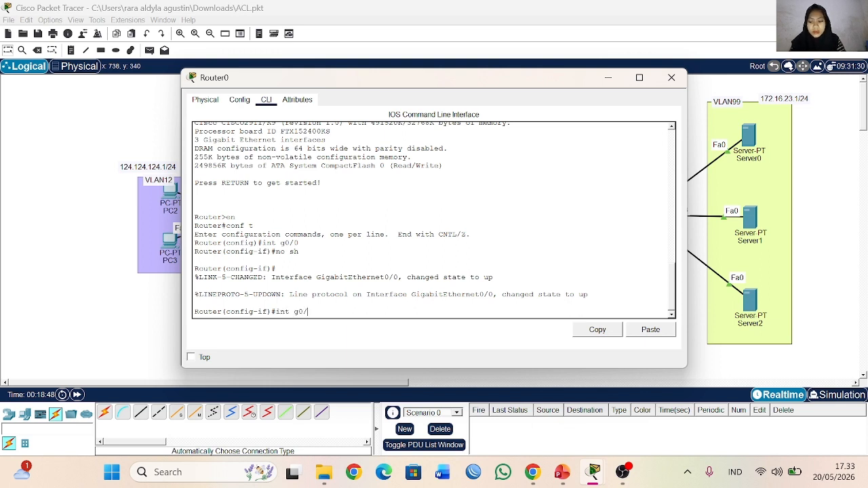
pyautogui.write('0.11')
pyautogui.press('Return')
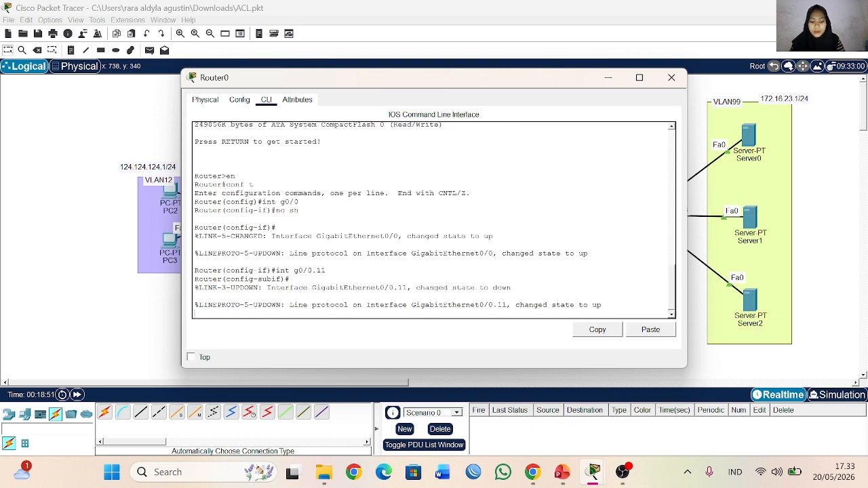
pyautogui.write('ip ad')
pyautogui.press('Return')
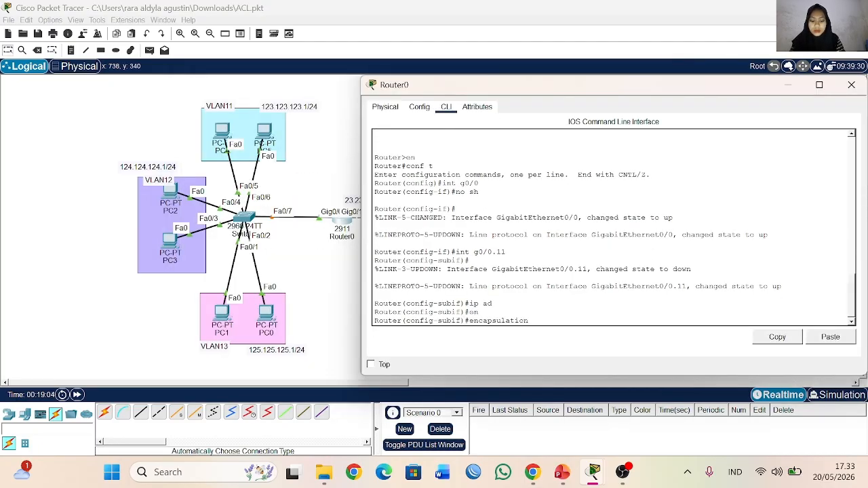
pyautogui.write('do')
pyautogui.press('Tab')
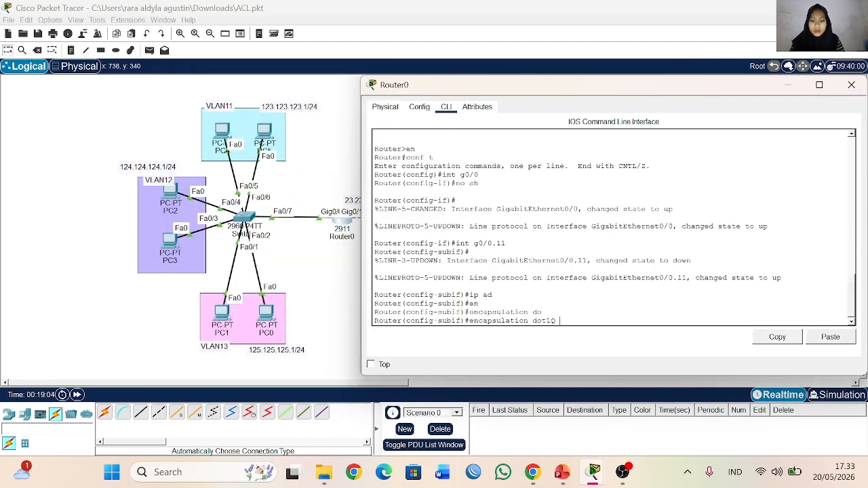
pyautogui.press('Return')
# Step: Assign IP address 123.123.123.1 with mask 255.255.255.0 to subinterface g0/0.11
pyautogui.write('ip ad')
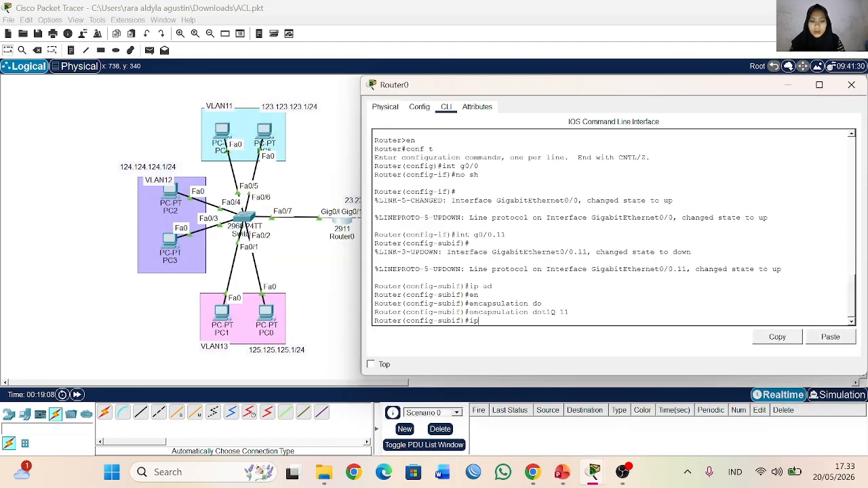
pyautogui.press('Tab')
pyautogui.write('123.123.123.')
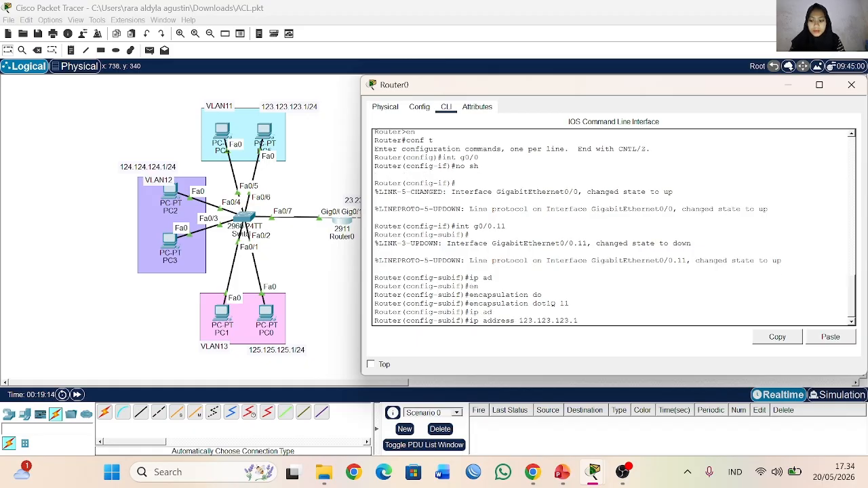
pyautogui.write('1 255.255.255')
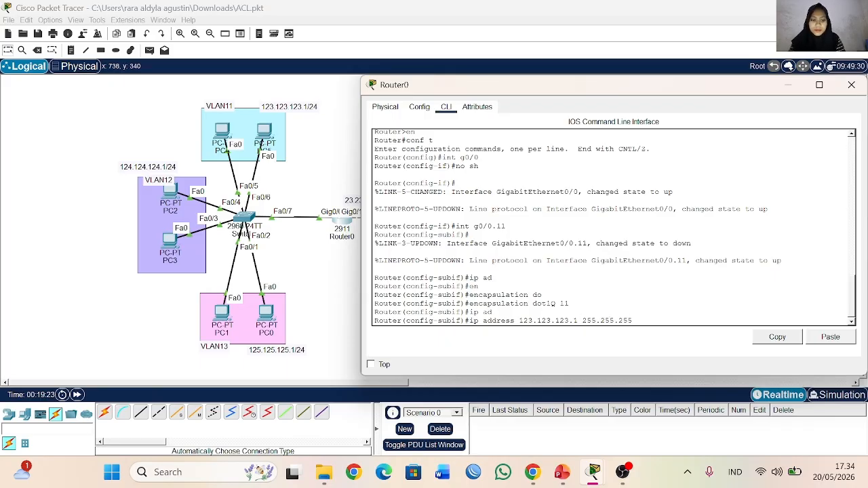
pyautogui.write('.0')
pyautogui.press('Return')
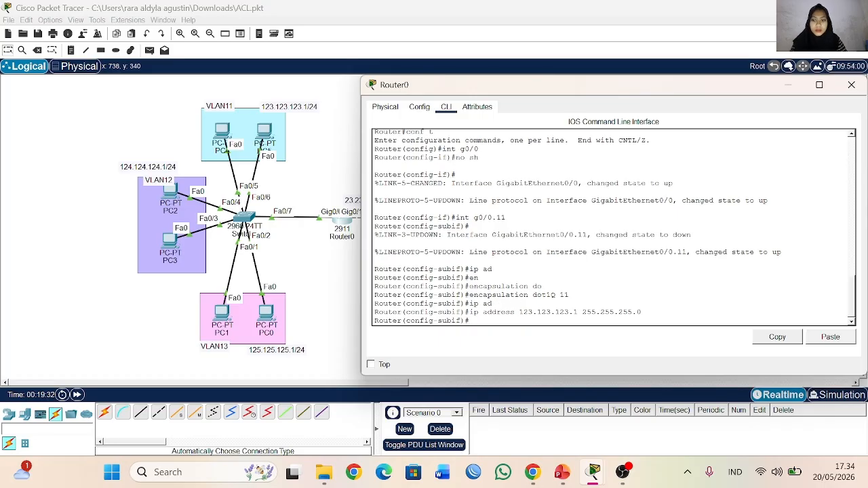
# Step: Create subinterface g0/0.12 on Router0 and set its encapsulation to dot1Q 12
pyautogui.write('int')
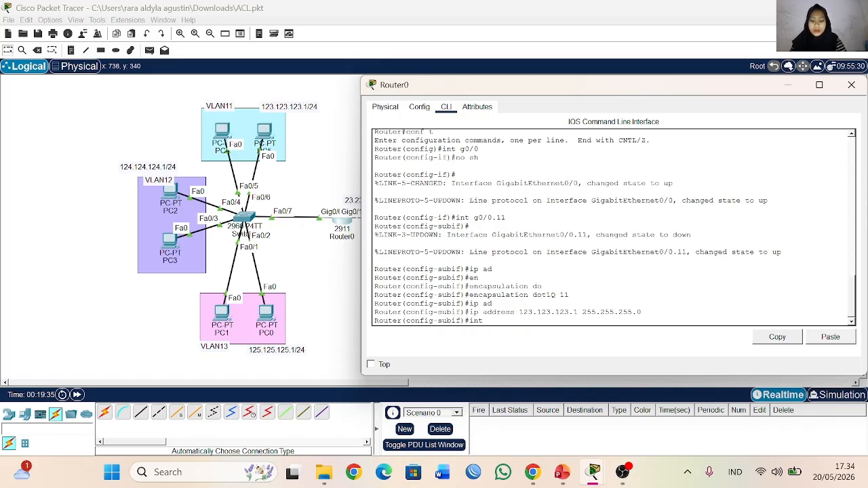
pyautogui.write(' g0/0')
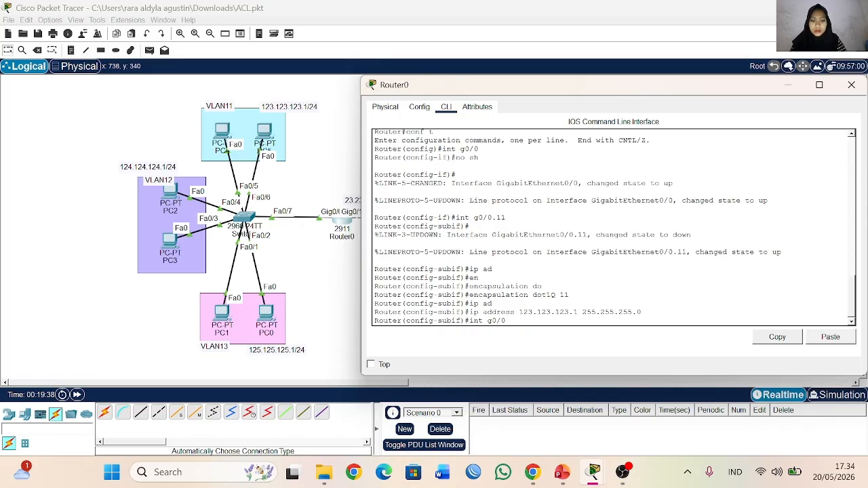
pyautogui.write('.12')
pyautogui.press('Return')
pyautogui.write('en')
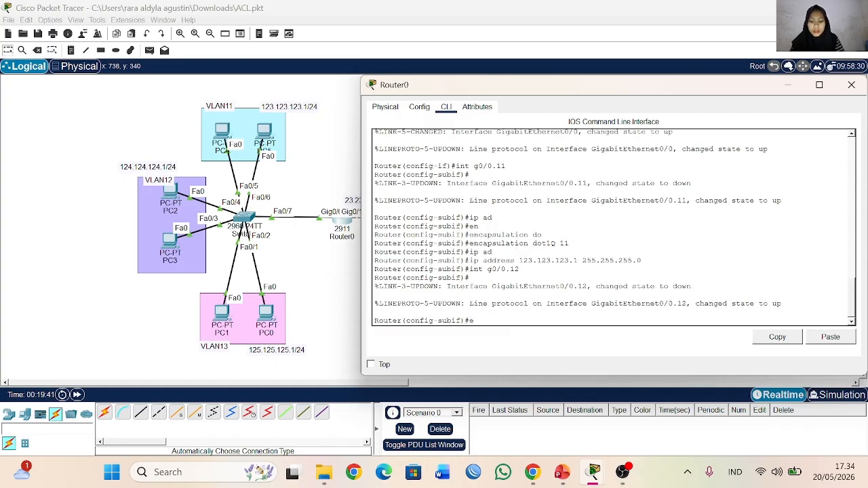
pyautogui.press('Tab')
pyautogui.write('c')
pyautogui.press('BackSpace')
pyautogui.write('do')
pyautogui.press('Tab')
pyautogui.write('12')
pyautogui.press('Return')
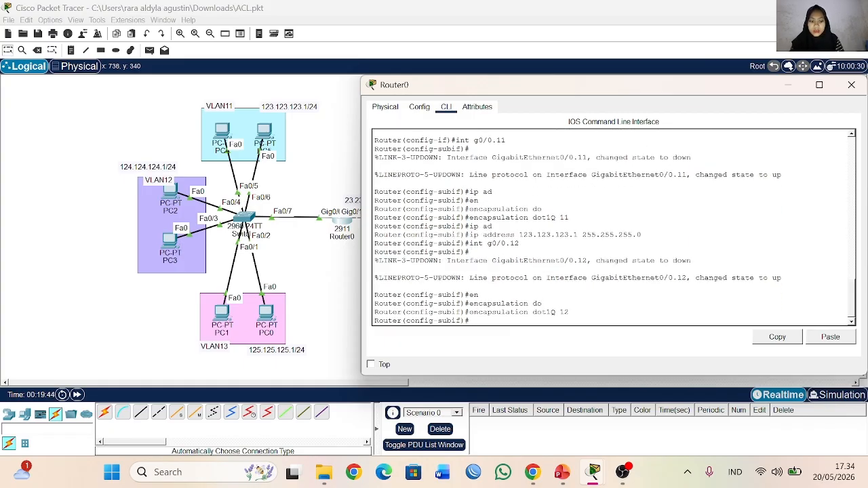
# Step: Assign IP address 124.124.124.1 with mask 255.255.255.0 to subinterface g0/0.12
pyautogui.write('ip ad')
pyautogui.press('Tab')
pyautogui.write('124.12')
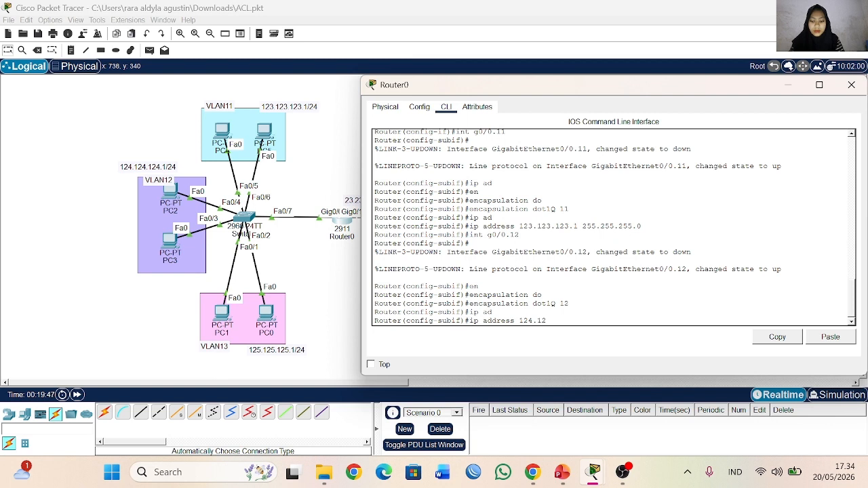
pyautogui.write('4.124.1')
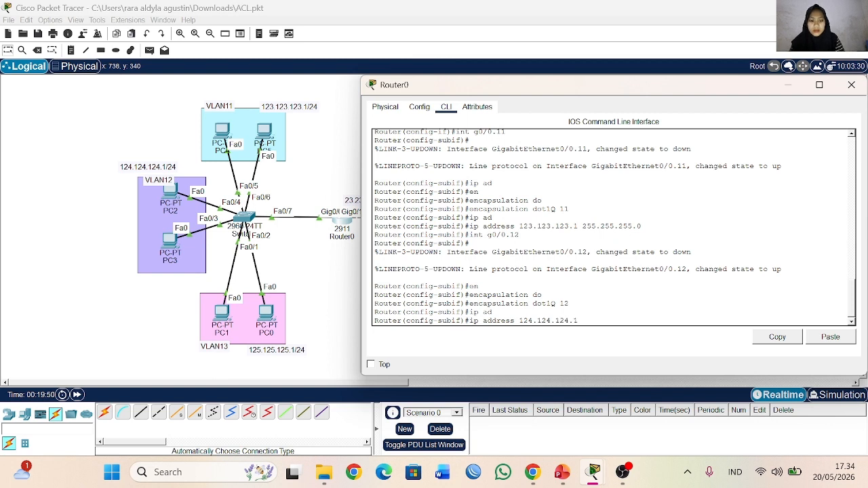
pyautogui.write('/ 255.255.255.0')
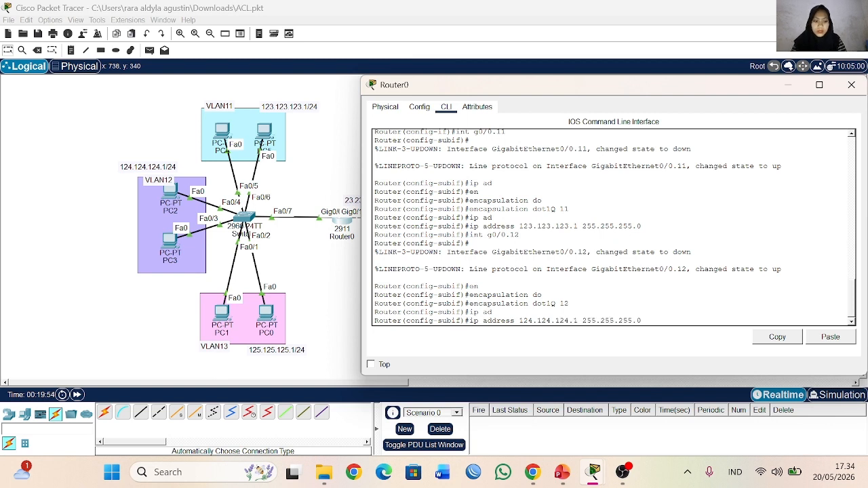
pyautogui.press('Return')
# Step: Create subinterface g0/0.13 on Router0 and set its encapsulation to dot1Q 13
pyautogui.press('Up')
pyautogui.press('Up')
pyautogui.press('Up')
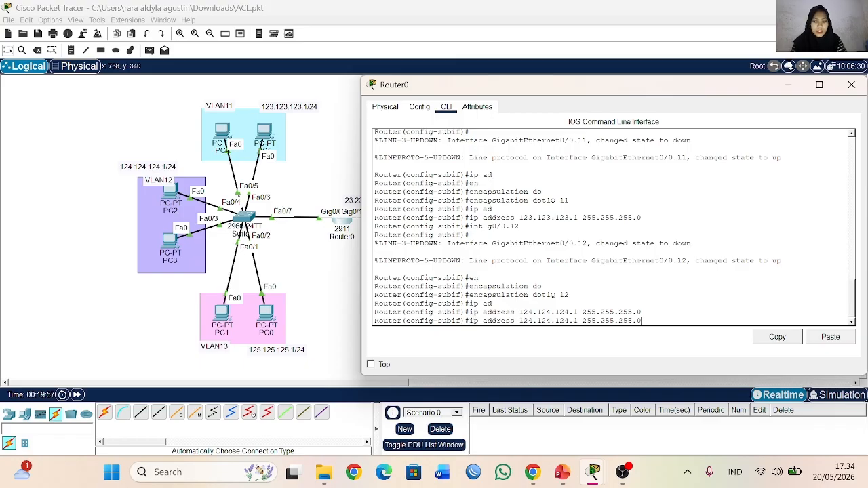
pyautogui.press('BackSpace')
pyautogui.write('3')
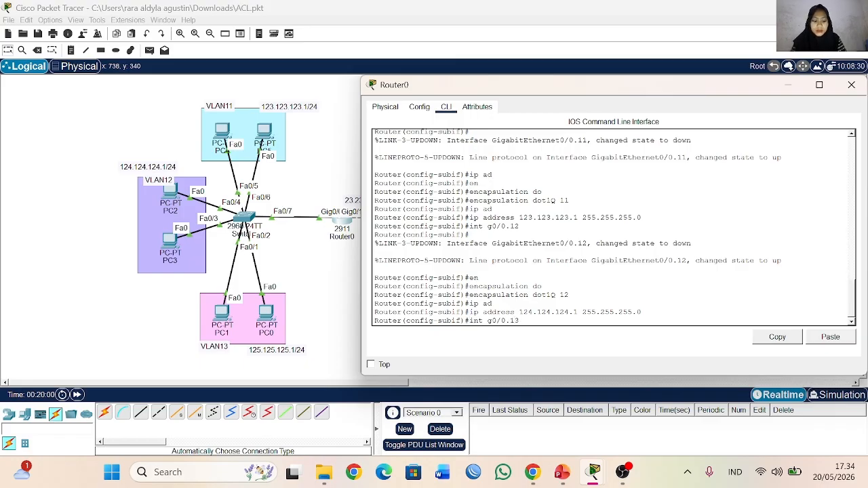
pyautogui.press('Return')
pyautogui.press('Up')
pyautogui.press('Up')
pyautogui.press('Up')
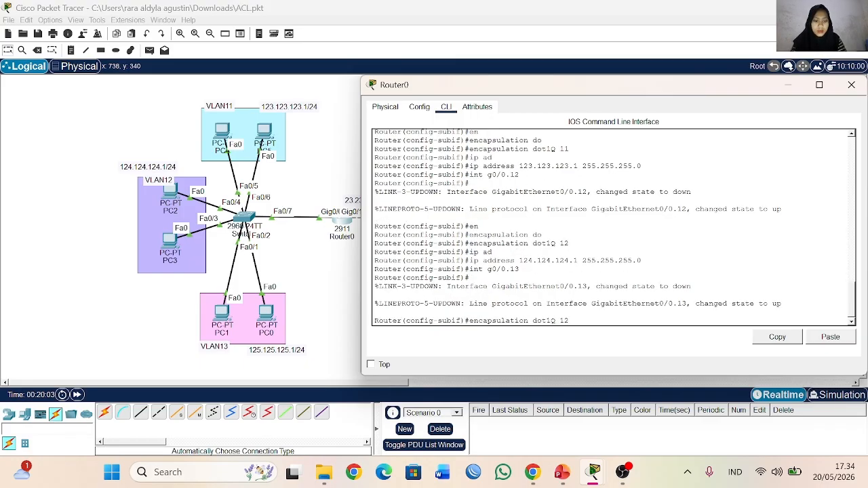
pyautogui.press('Return')
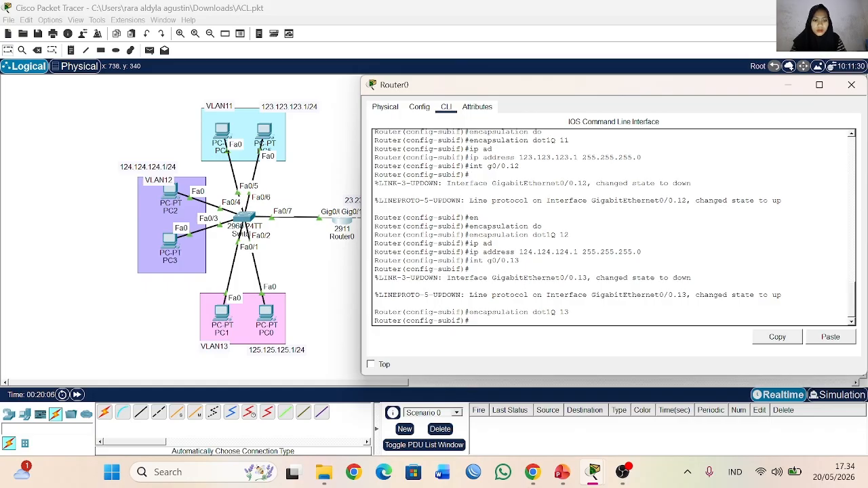
# Step: Assign IP address 125.125.125.1 with mask 255.255.255.0 to subinterface g0/0.13
pyautogui.write('ip ad')
pyautogui.press('Tab')
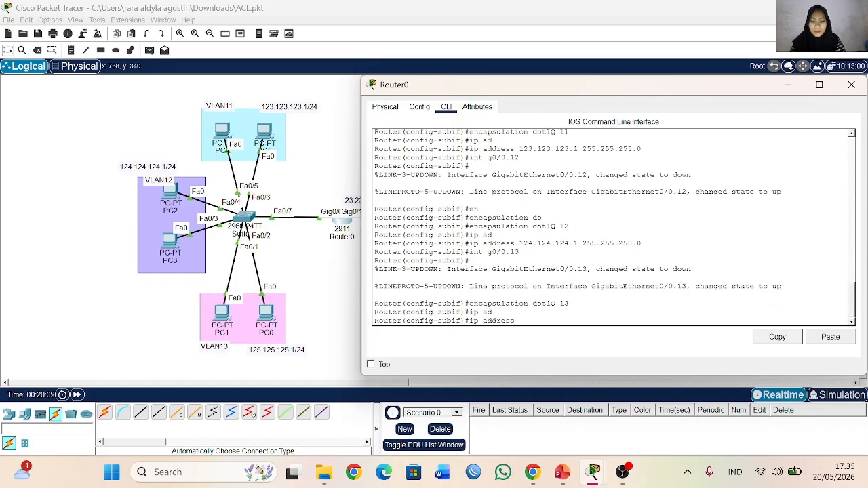
pyautogui.write('125.125.')
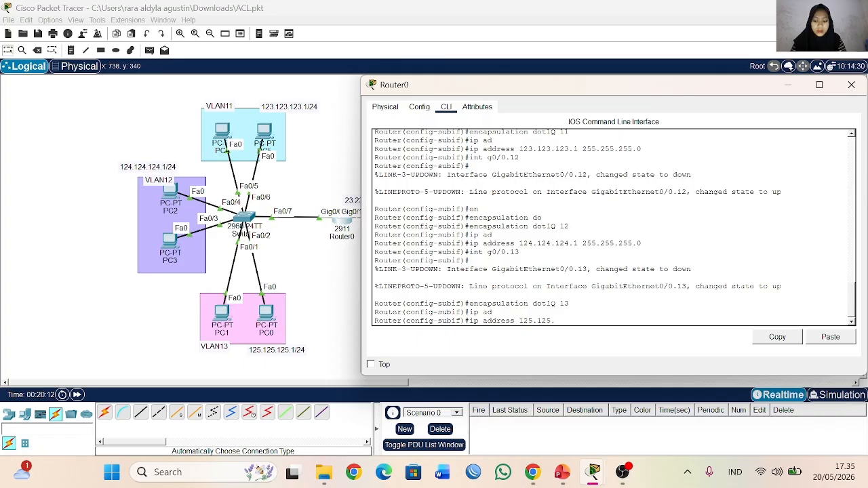
pyautogui.write('125.1 255.255.255.0')
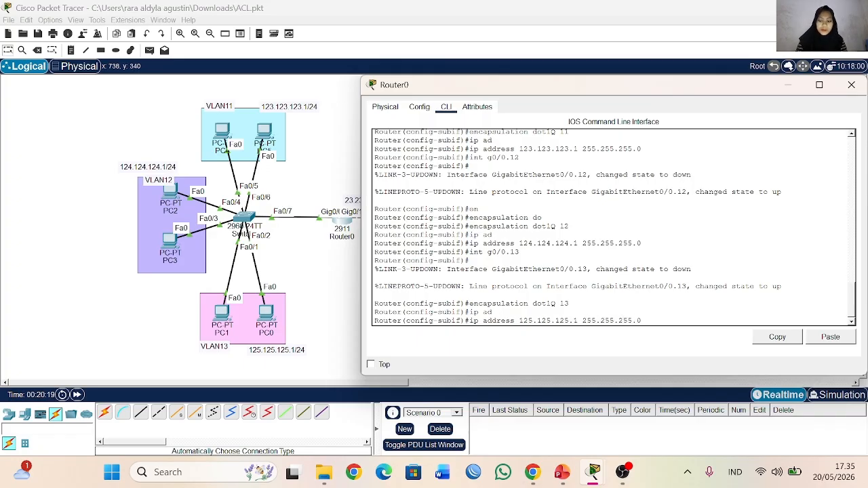
pyautogui.press('Return')
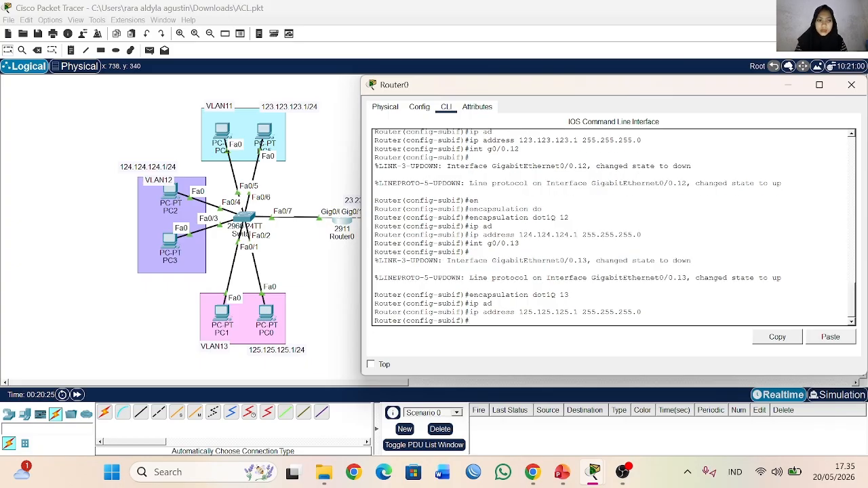
# Step: Return Router0 to global configuration mode and create a DHCP pool named VLAN11
pyautogui.moveTo(745, 93); pyautogui.dragTo(710, 95)
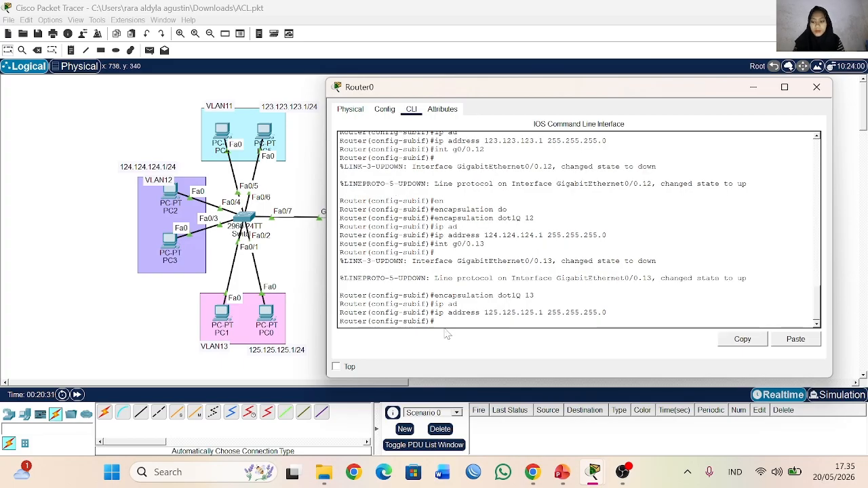
pyautogui.write('ex')
pyautogui.press('Return')
pyautogui.write('ip')
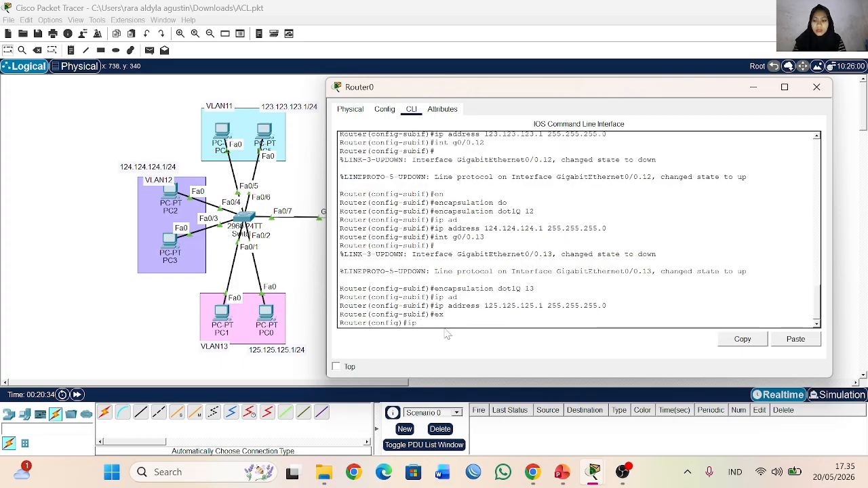
pyautogui.write(' dh')
pyautogui.press('Tab')
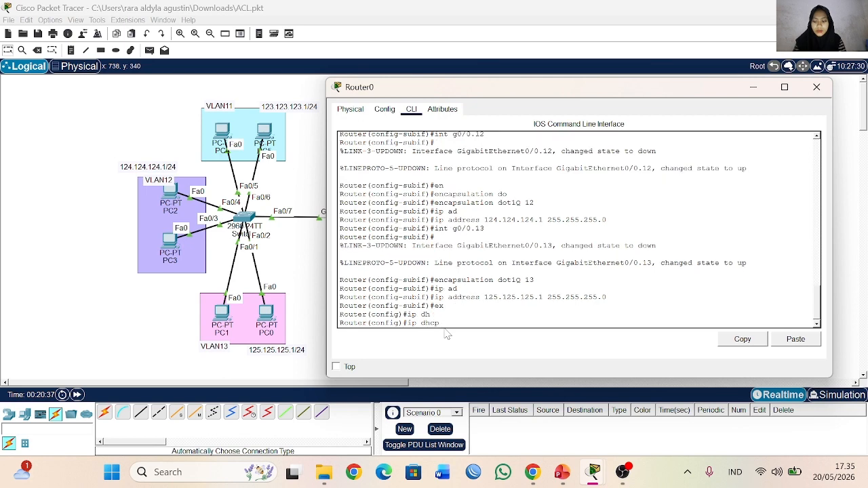
pyautogui.write('po')
pyautogui.press('Tab')
pyautogui.write('VLAN11')
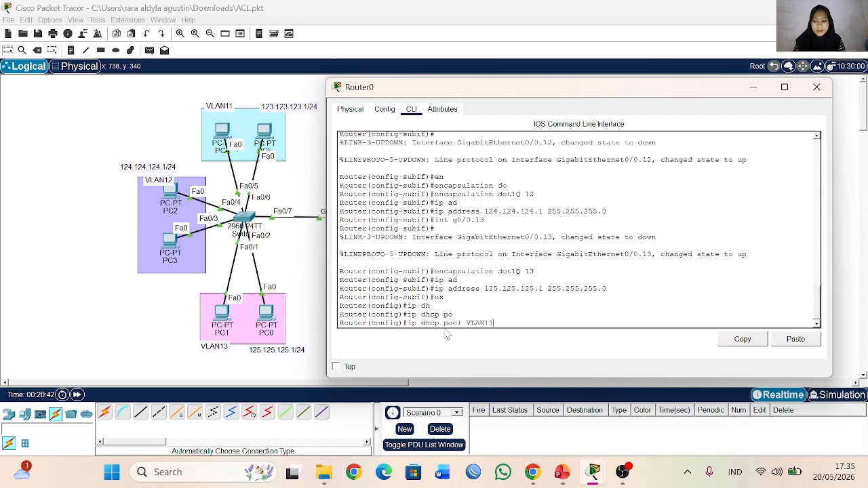
pyautogui.press('Return')
# Step: Set the VLAN11 DHCP pool's network to 123.123.123.0 with mask 255.255.255.0
pyautogui.write('net')
pyautogui.press('Tab')
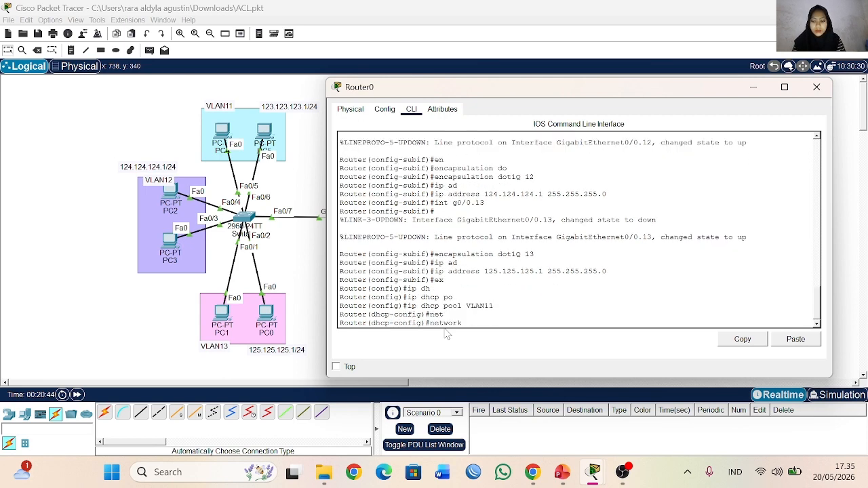
pyautogui.write('123.123.123.1')
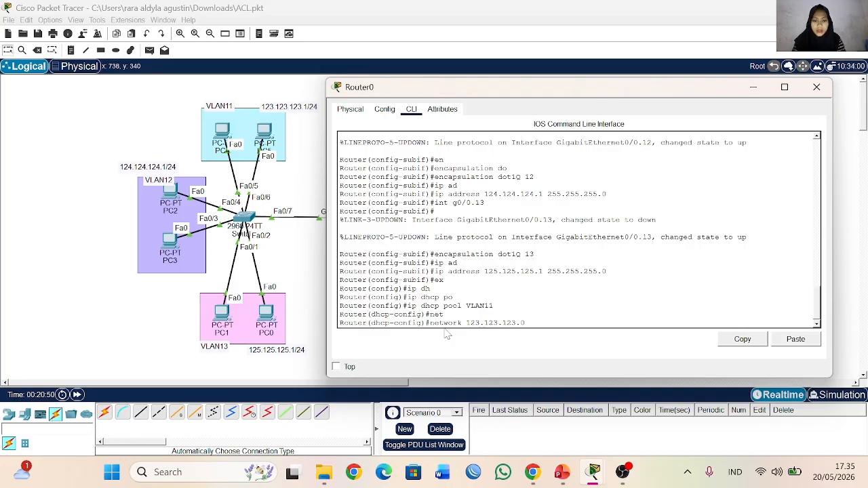
pyautogui.write('0 255.255.255.0')
pyautogui.press('Return')
# Step: Set the VLAN11 pool's default router to 123.123.123.1 and its DNS server to 8.8.8.8
pyautogui.write('de')
pyautogui.press('Tab')
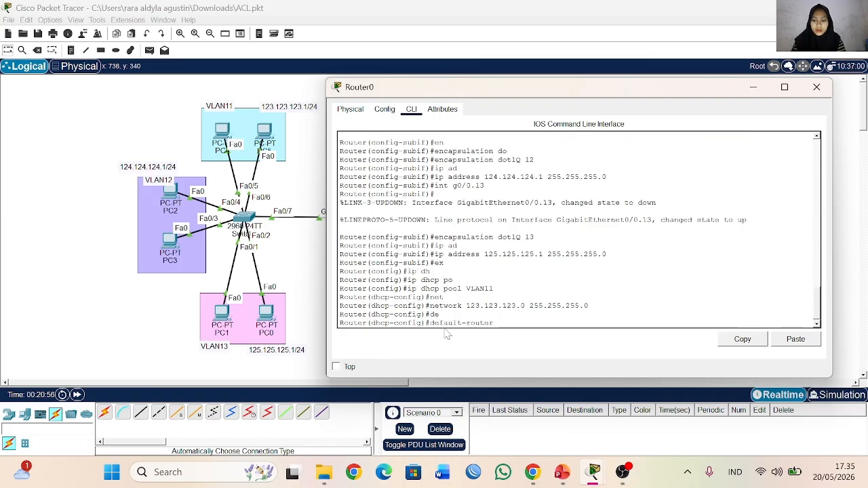
pyautogui.write('123.123.12')
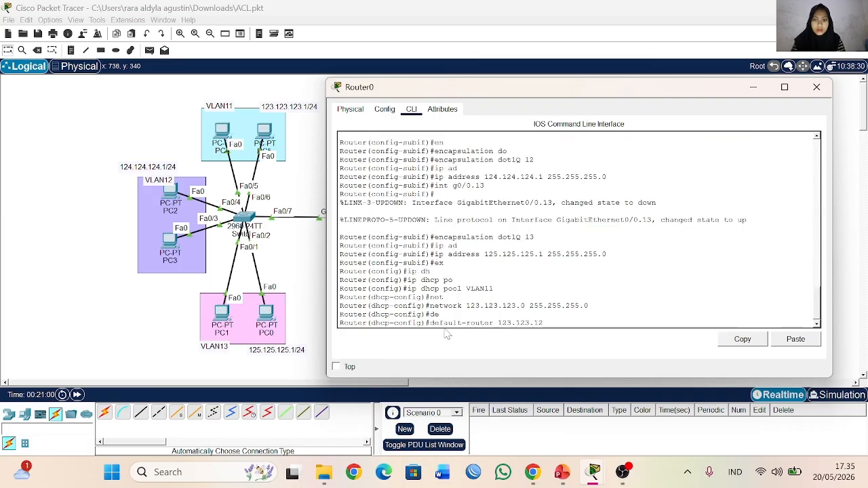
pyautogui.write('3.1')
pyautogui.press('Return')
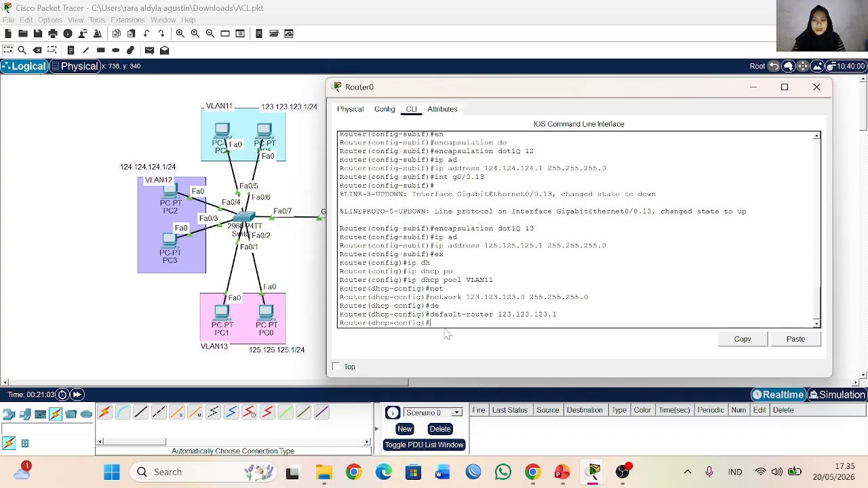
pyautogui.write('dn')
pyautogui.press('Tab')
pyautogui.write('8.8')
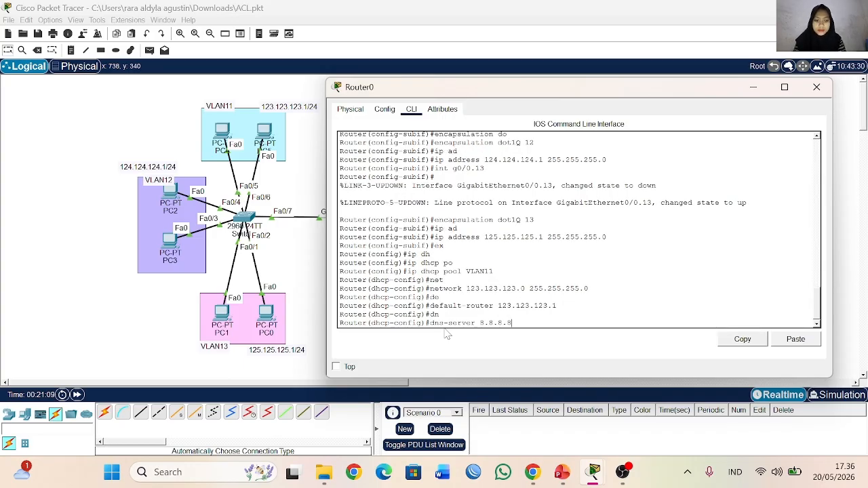
pyautogui.press('Return')
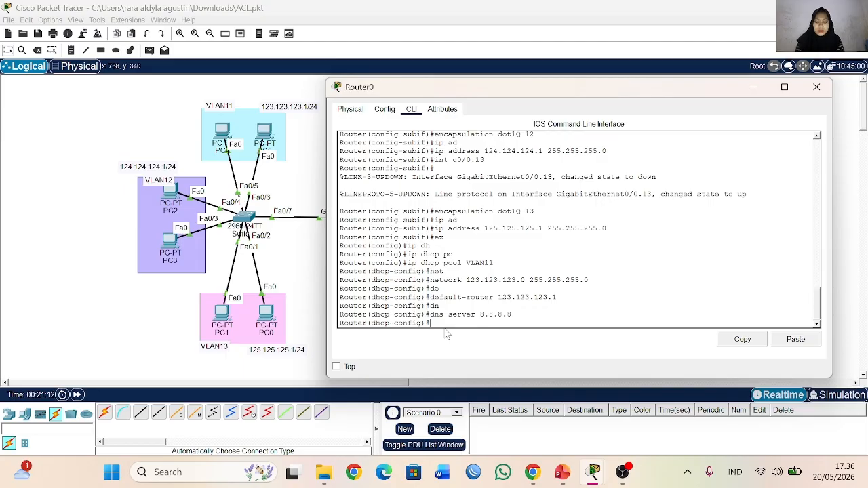
# Step: Leave the VLAN11 pool configuration and create a DHCP pool named VLAN12
pyautogui.write('ex')
pyautogui.press('Return')
pyautogui.write('ig)#i')
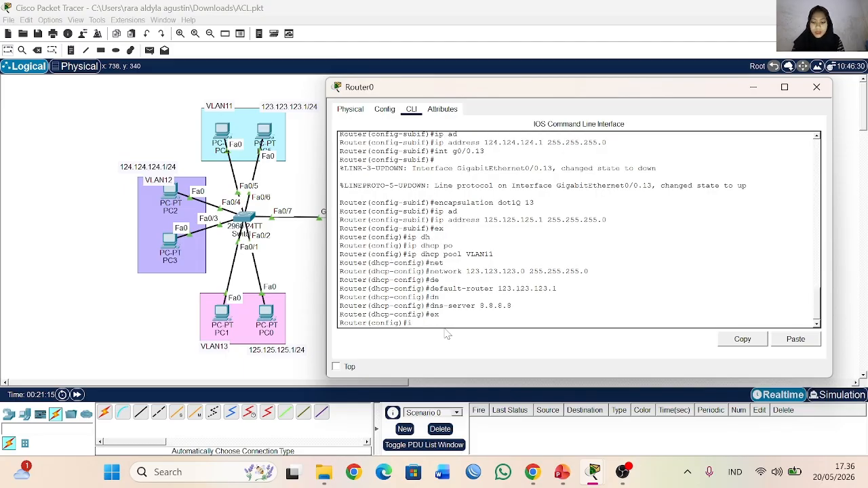
pyautogui.write('p dh')
pyautogui.press('Tab')
pyautogui.write('po')
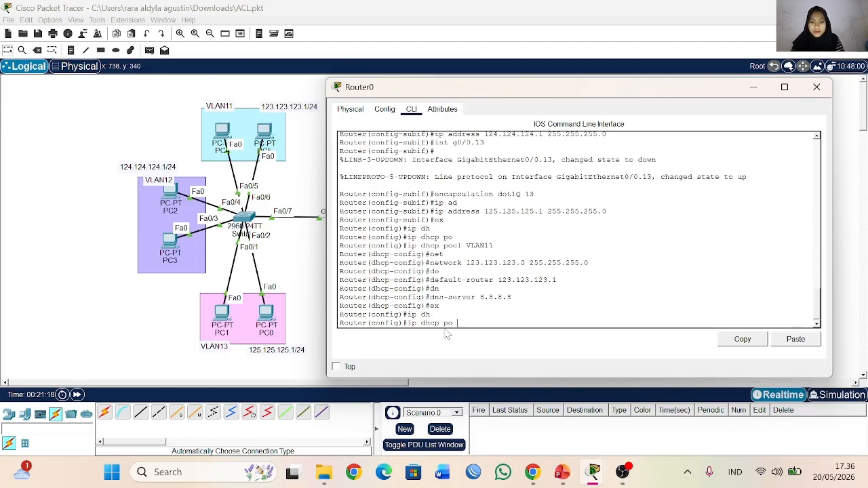
pyautogui.press('BackSpace')
pyautogui.press('BackSpace')
pyautogui.write('o')
pyautogui.press('Tab')
pyautogui.write('VLAN12')
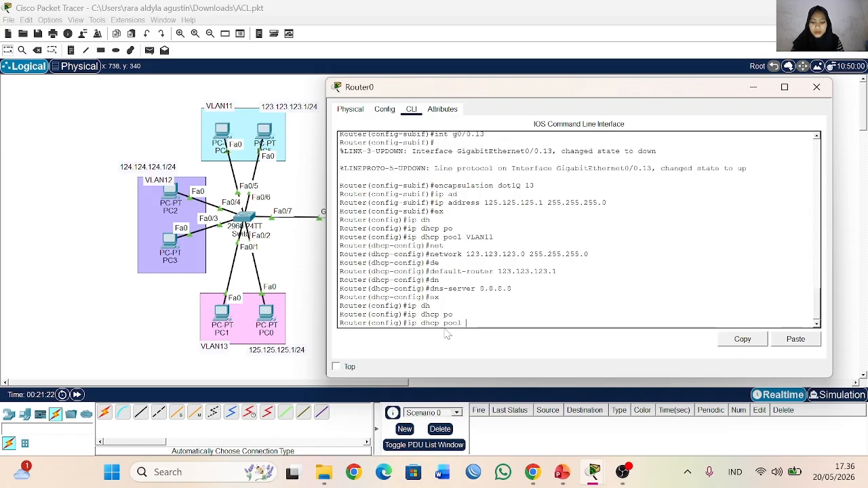
pyautogui.press('Return')
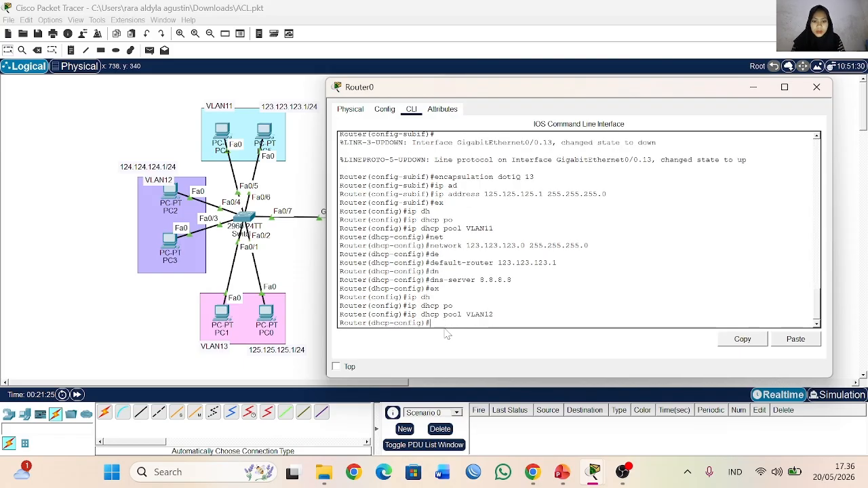
# Step: Set the VLAN12 DHCP pool's network to 124.124.124.0 with mask 255.255.255.0
pyautogui.write('net')
pyautogui.press('Tab')
pyautogui.write('124.12')
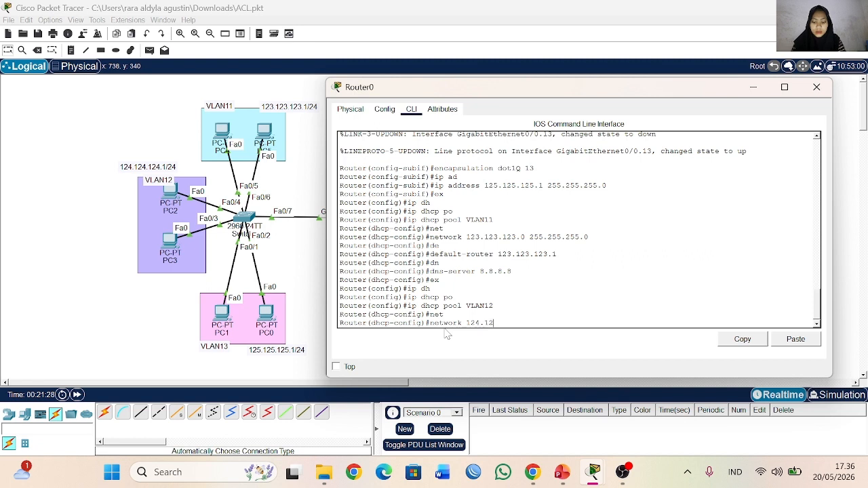
pyautogui.write('4.124.0 ')
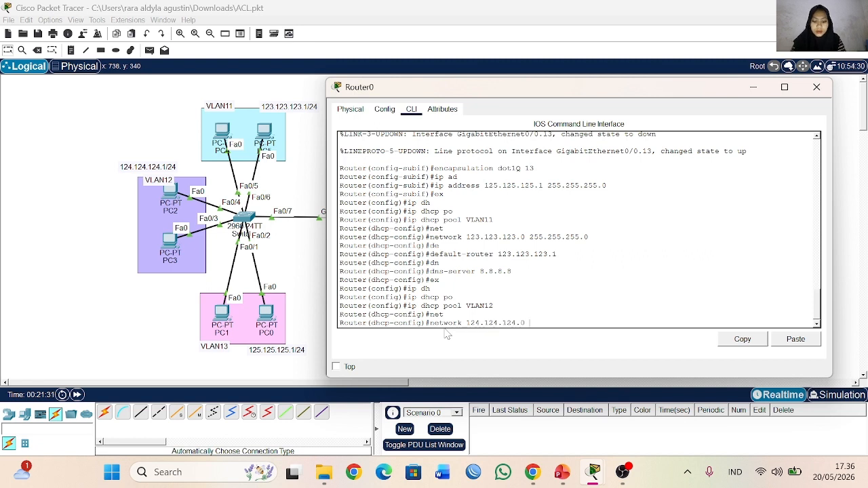
pyautogui.write('255.255.255.0')
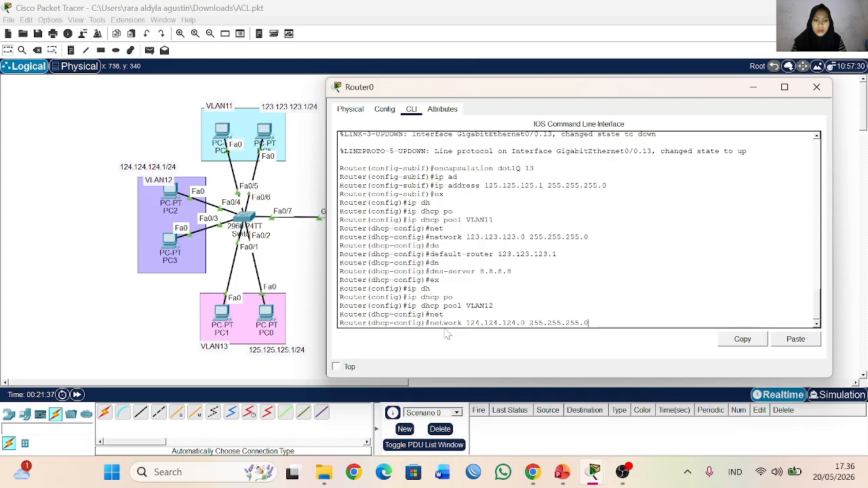
pyautogui.press('Return')
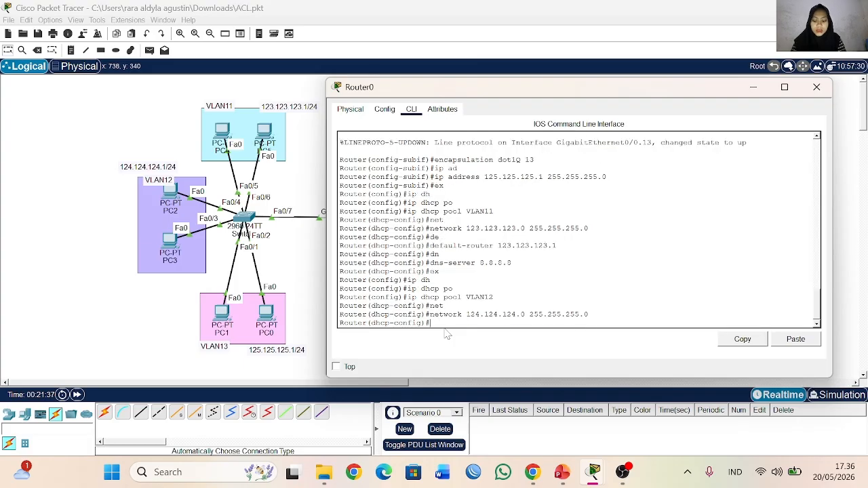
# Step: Set the VLAN12 pool's default router to 124.124.124.1 and its DNS server to 8.8.8.8
pyautogui.write('de')
pyautogui.press('Tab')
pyautogui.write('124.124.1')
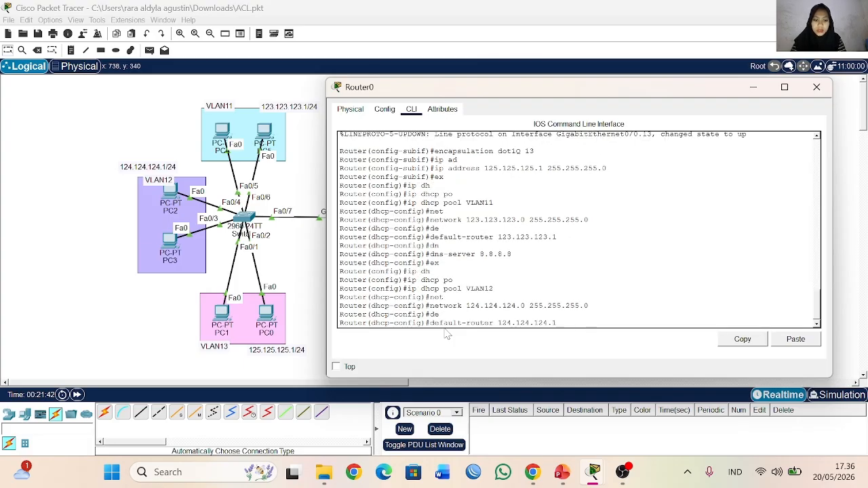
pyautogui.press('Return')
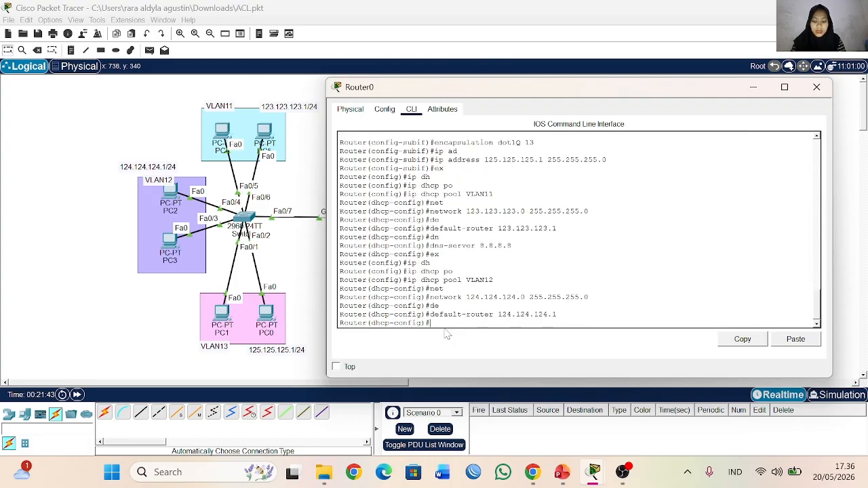
pyautogui.write('dns')
pyautogui.press('Tab')
pyautogui.write('8')
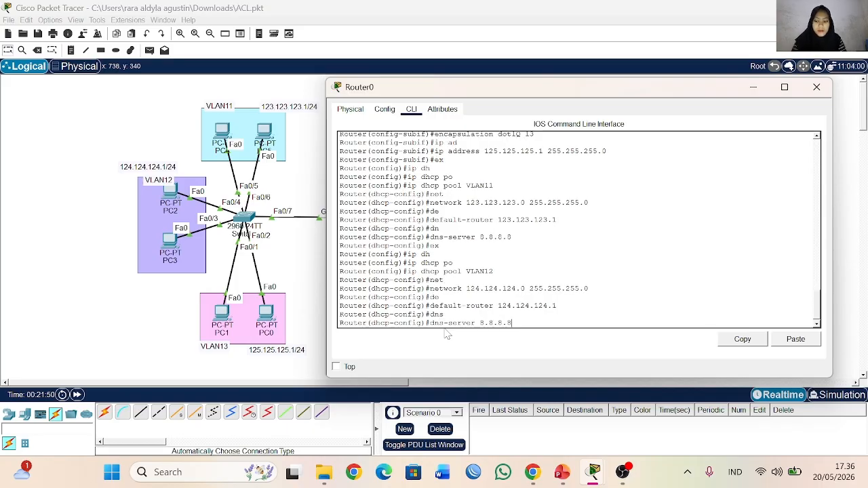
pyautogui.press('Return')
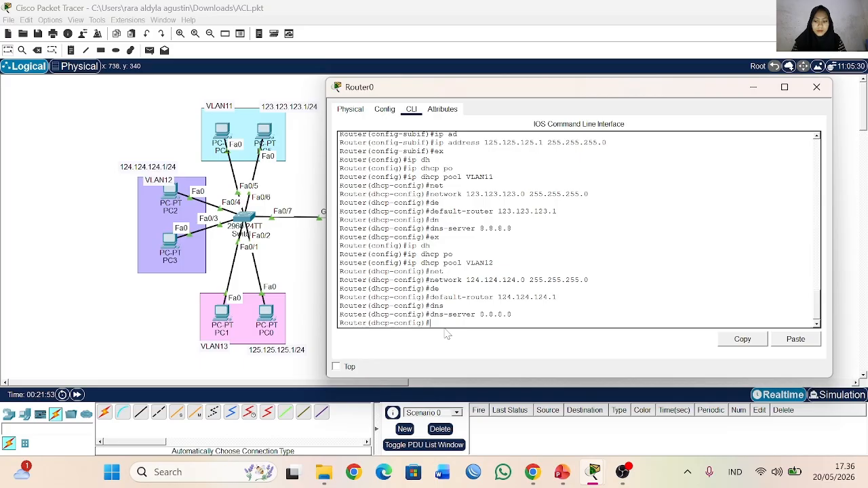
# Step: Leave the VLAN12 pool configuration and create a DHCP pool named VLAN13
pyautogui.write('ex')
pyautogui.press('Return')
pyautogui.press('Up')
pyautogui.press('Up')
pyautogui.press('Up')
pyautogui.press('Up')
pyautogui.press('Up')
pyautogui.press('Up')
pyautogui.press('Up')
pyautogui.press('Up')
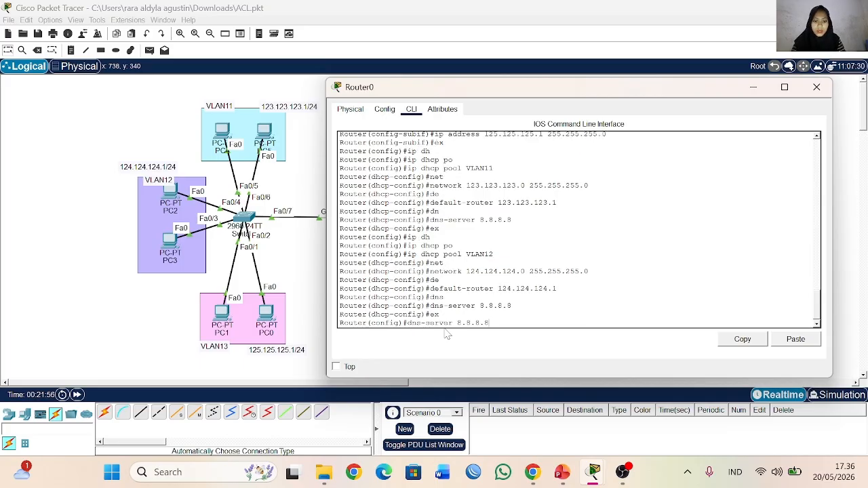
pyautogui.press('BackSpace')
pyautogui.write('3')
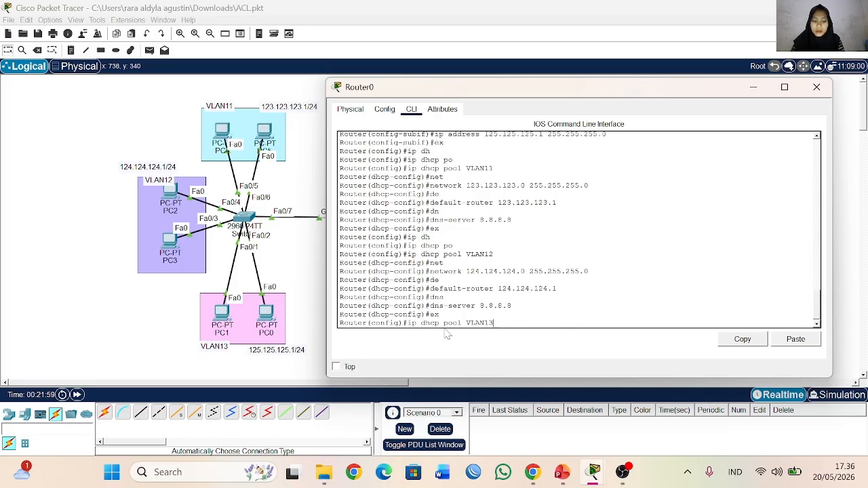
pyautogui.press('Return')
# Step: Set the VLAN13 DHCP pool's network to 125.125.125.0 with mask 255.255.255.0
pyautogui.write('net')
pyautogui.press('Tab')
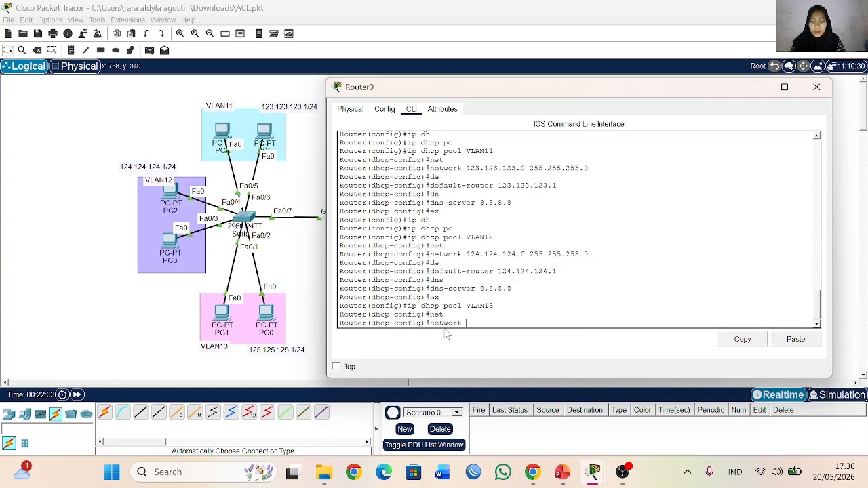
pyautogui.write('132')
pyautogui.write('.132.13')
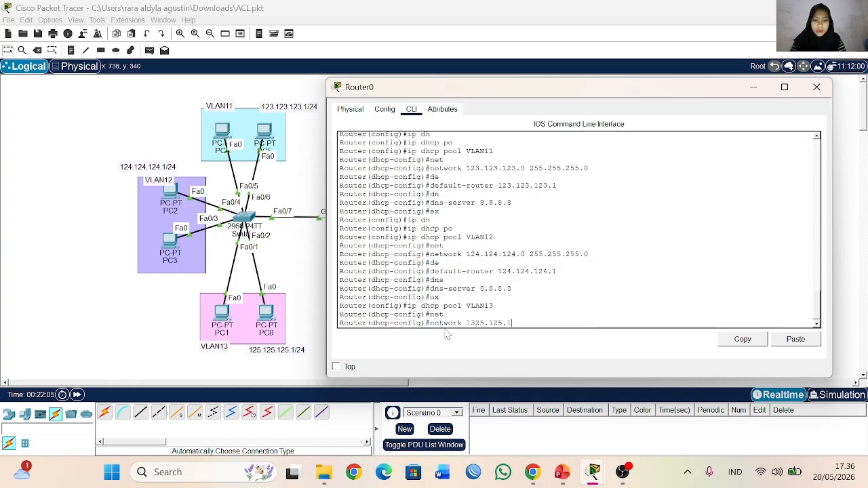
pyautogui.press('BackSpace')
pyautogui.press('BackSpace')
pyautogui.press('BackSpace')
pyautogui.press('BackSpace')
pyautogui.press('BackSpace')
pyautogui.press('BackSpace')
pyautogui.press('BackSpace')
pyautogui.press('BackSpace')
pyautogui.press('BackSpace')
pyautogui.write('25')
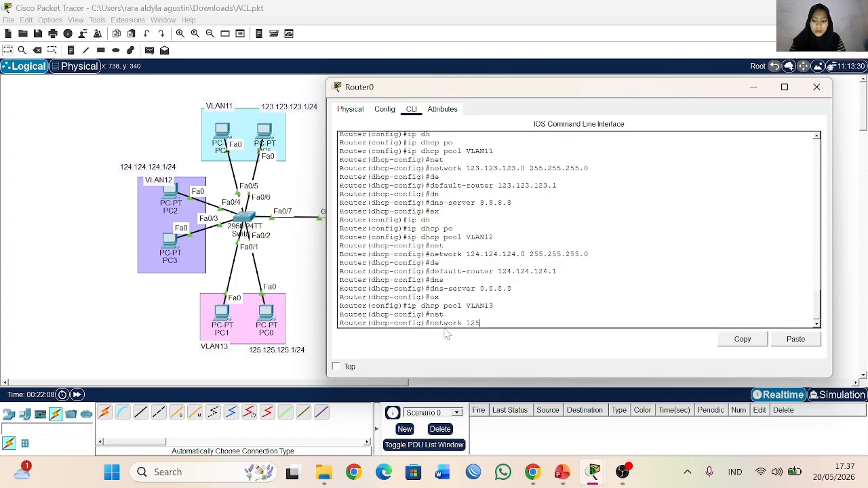
pyautogui.write('.125.125.12')
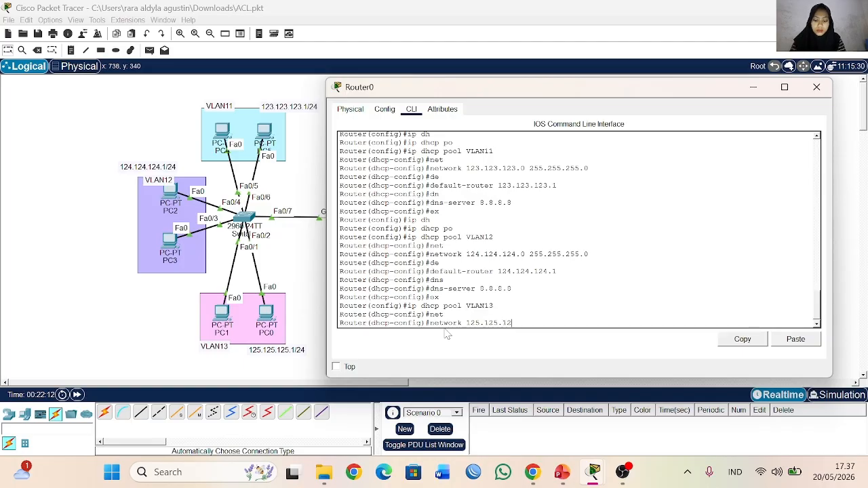
pyautogui.write('5.0')
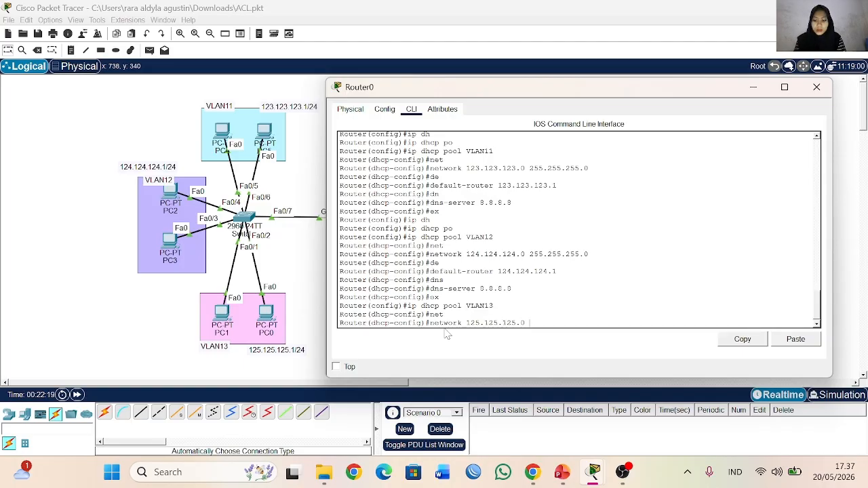
pyautogui.write(' 255.255.255.')
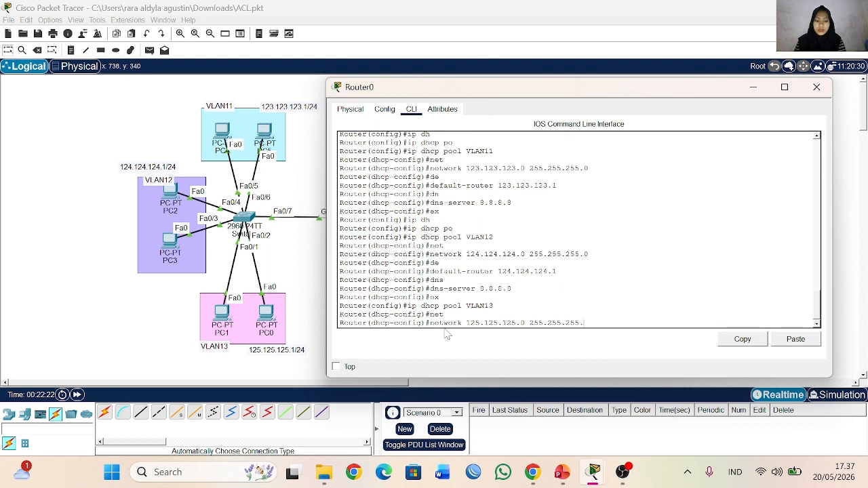
pyautogui.write('0')
pyautogui.press('Return')
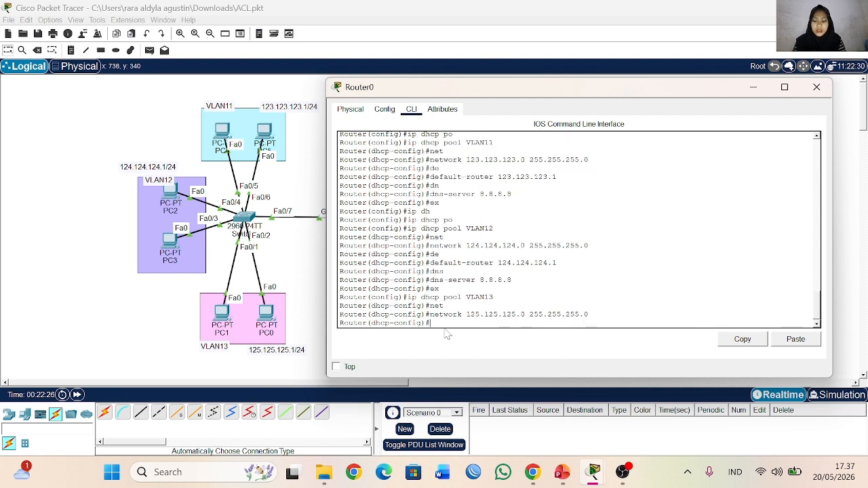
# Step: Set the VLAN13 pool's default router to 125.125.125.1 and its DNS server to 8.8.8.8
pyautogui.write('de')
pyautogui.press('Tab')
pyautogui.write('125.124')
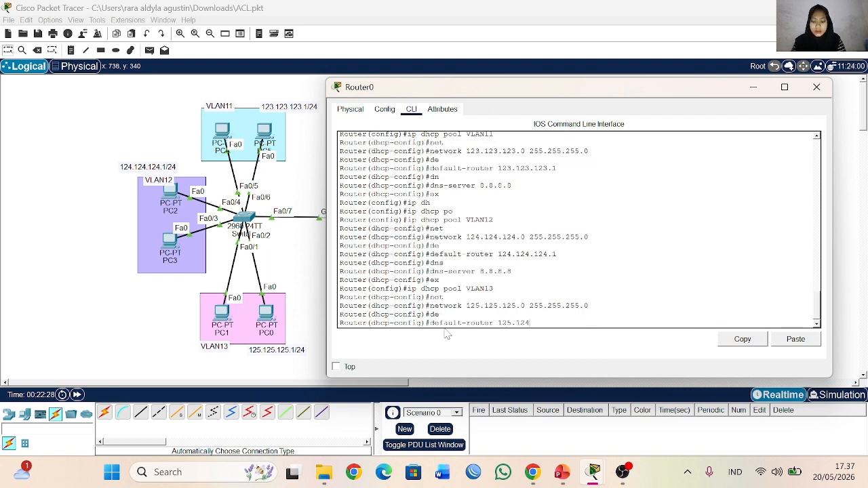
pyautogui.press('BackSpace')
pyautogui.write('5.125.1')
pyautogui.press('Return')
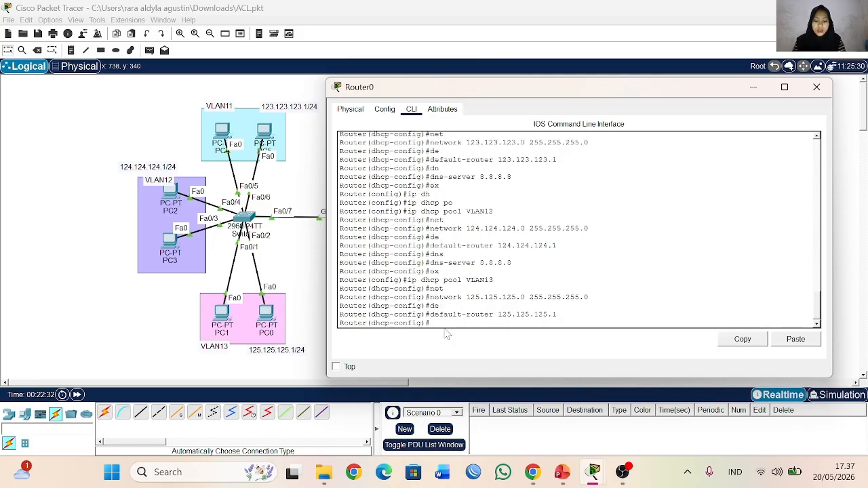
pyautogui.write('dn')
pyautogui.press('Tab')
pyautogui.write('8.8.8.8')
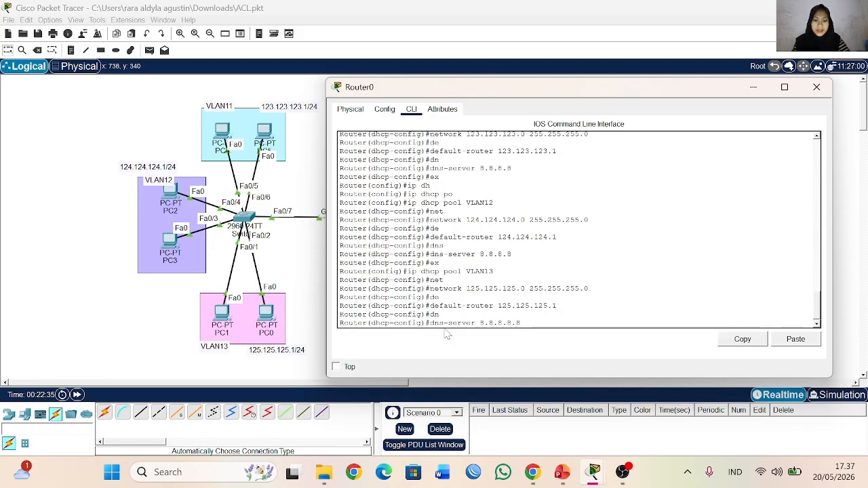
pyautogui.press('Return')
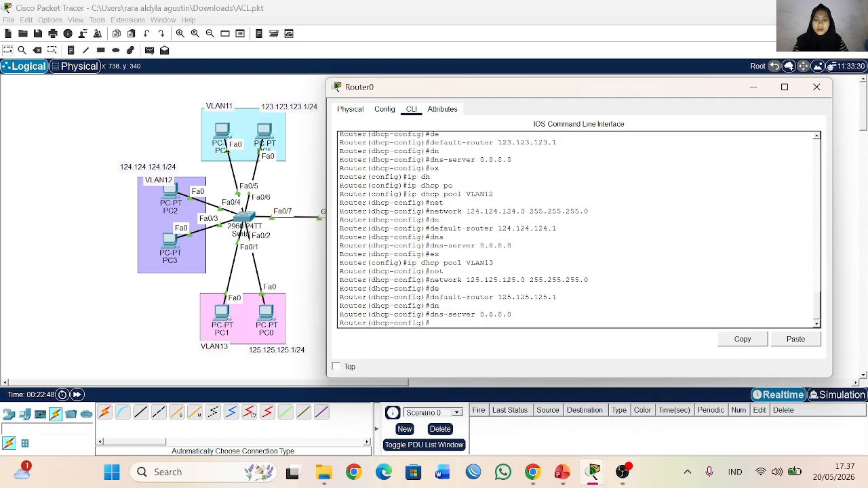
# Step: Leave the VLAN13 pool configuration and enable Router0's interface g0/1 with no shutdown
pyautogui.moveTo(458, 94); pyautogui.dragTo(502, 68)
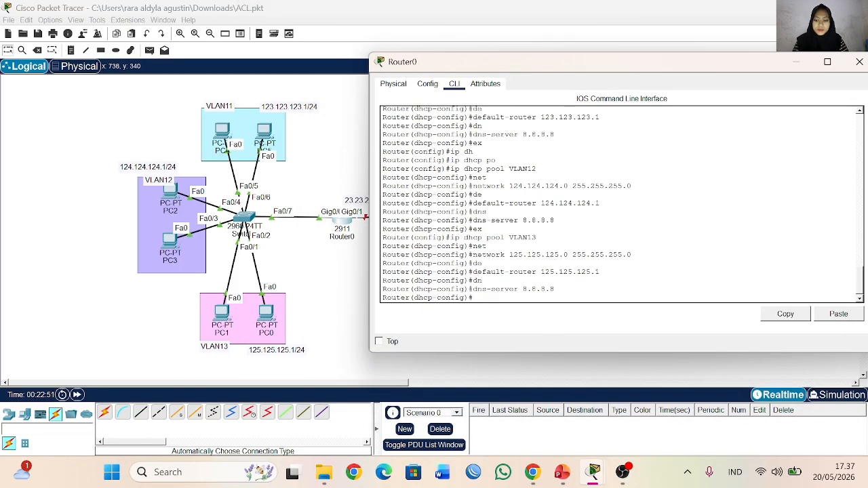
pyautogui.write('ex')
pyautogui.press('Return')
pyautogui.write('int g0/1')
pyautogui.press('Return')
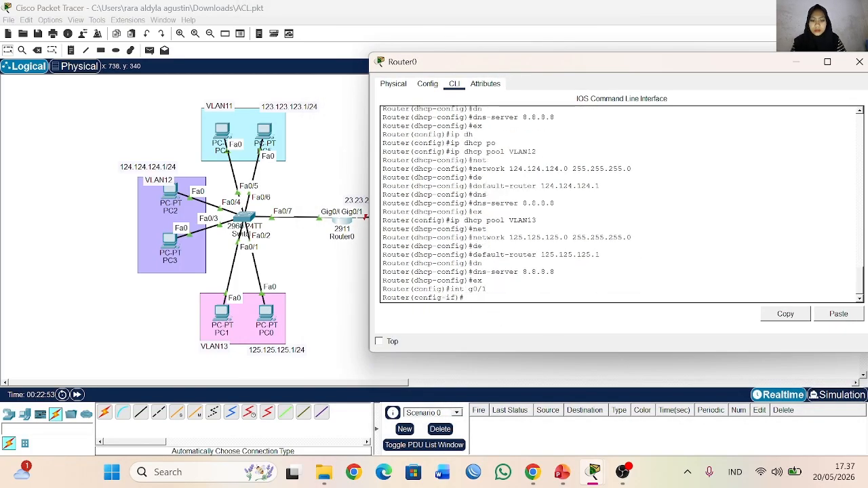
pyautogui.write('no sh')
pyautogui.press('Return')
# Step: Assign Router0's interface g0/1 the IP address 23.23.23.1 with mask 255.255.255.252
pyautogui.write('ip ad')
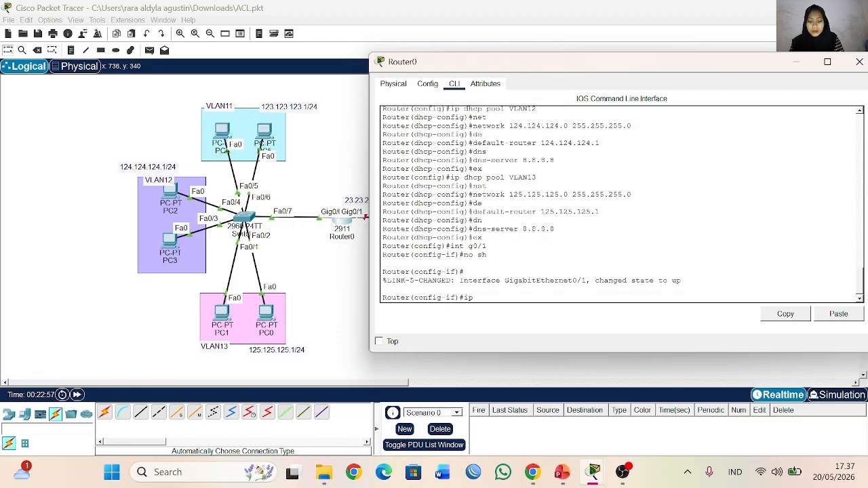
pyautogui.press('Tab')
pyautogui.write('23.23.23.')
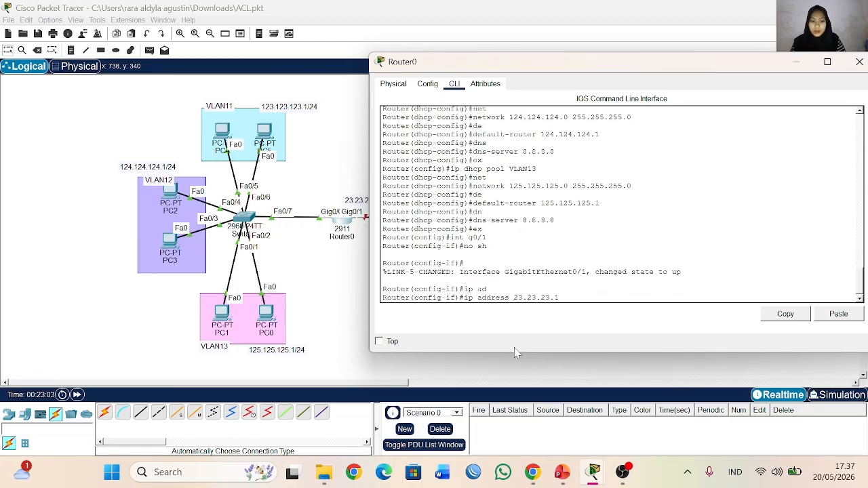
pyautogui.write('1 255.255.255')
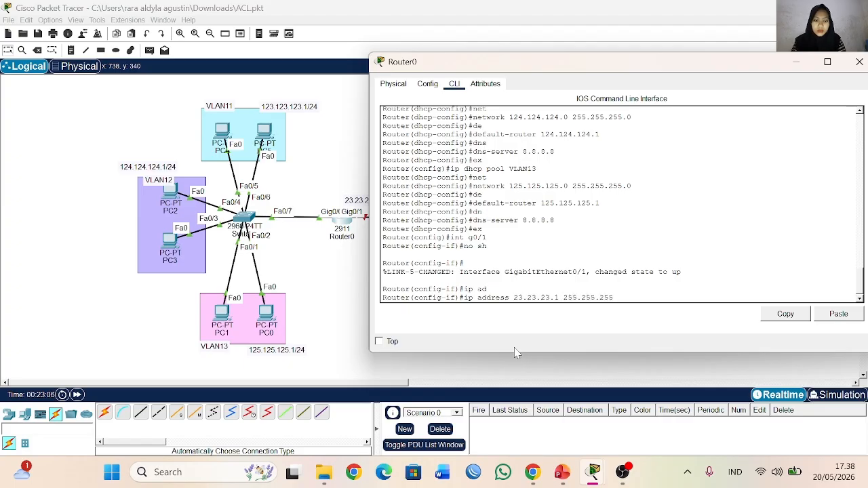
pyautogui.write('.252')
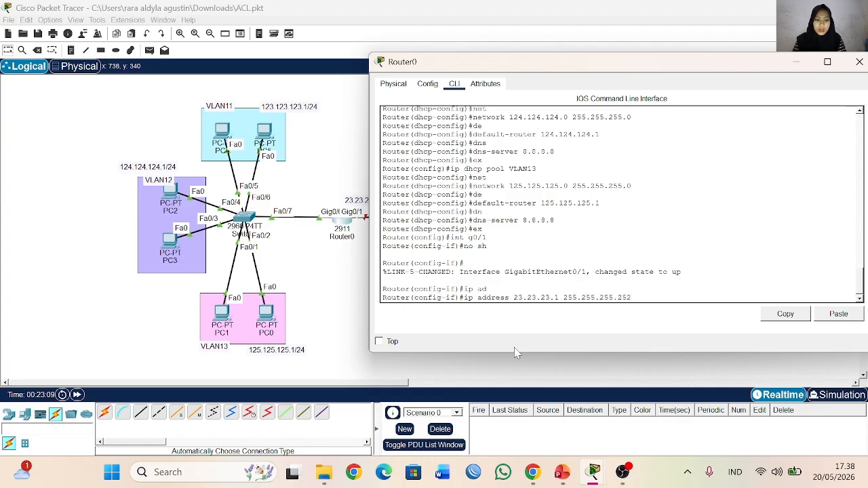
pyautogui.press('Return')
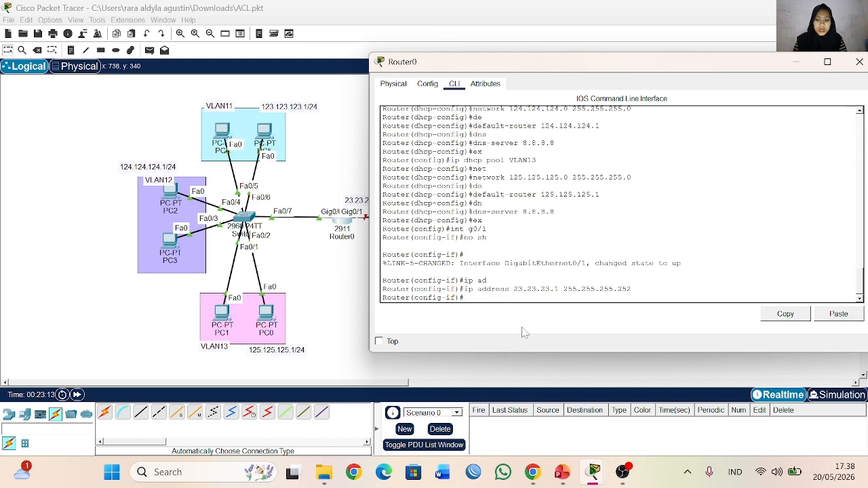
# Step: Close Router0's window and enter global configuration mode in Router1's command line
pyautogui.click(859, 62)
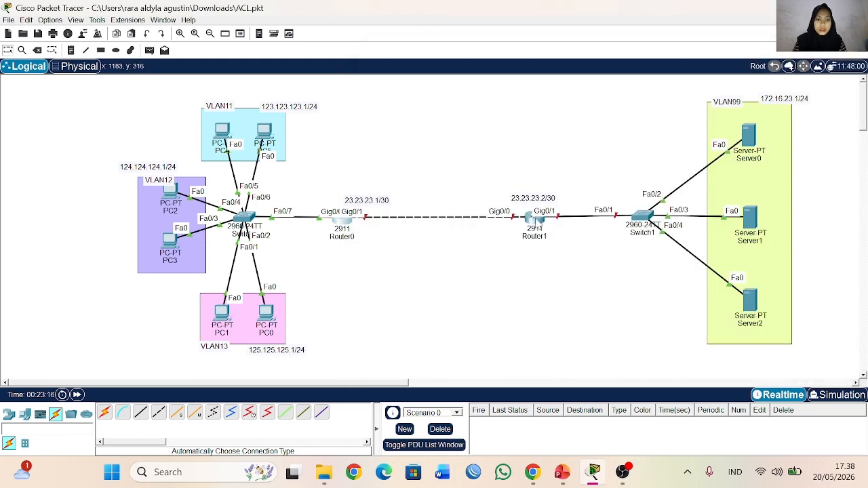
pyautogui.click(535, 217)
pyautogui.click(266, 100)
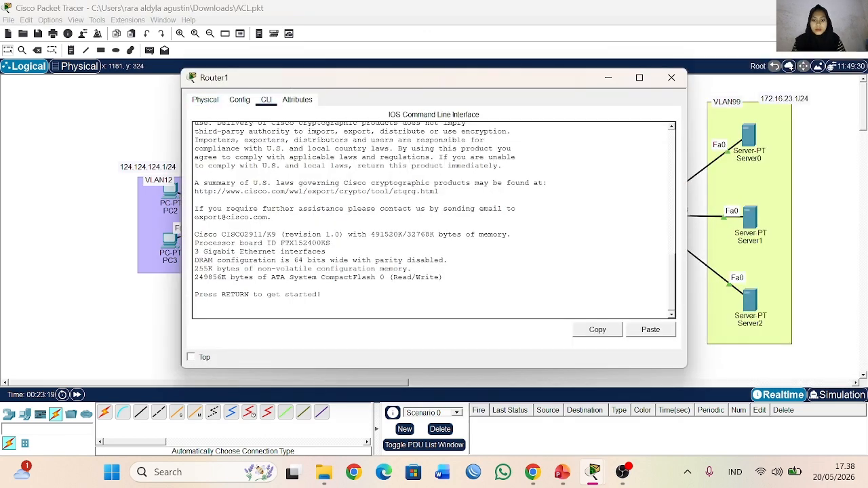
pyautogui.press('Return')
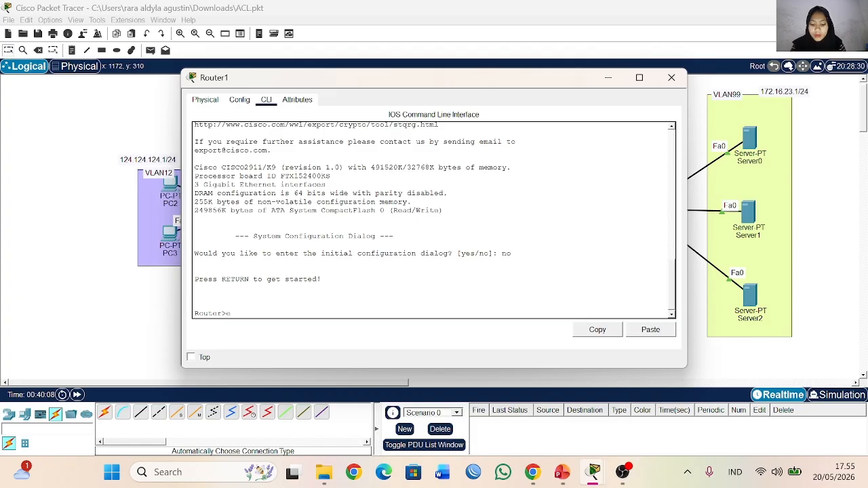
pyautogui.write('en')
pyautogui.press('Return')
pyautogui.write('conf t')
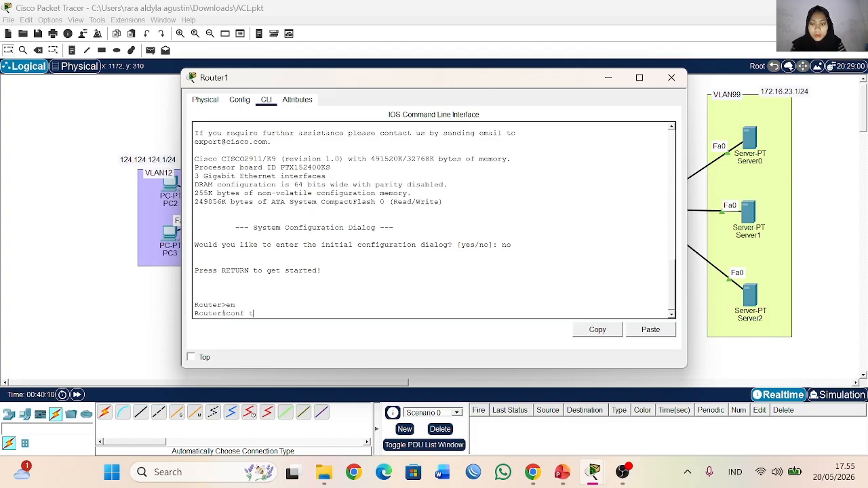
pyautogui.press('Return')
# Step: Enter interface g0/0 on Router1 and enable it with no shutdown
pyautogui.moveTo(419, 80); pyautogui.dragTo(514, 67)
pyautogui.click(358, 301)
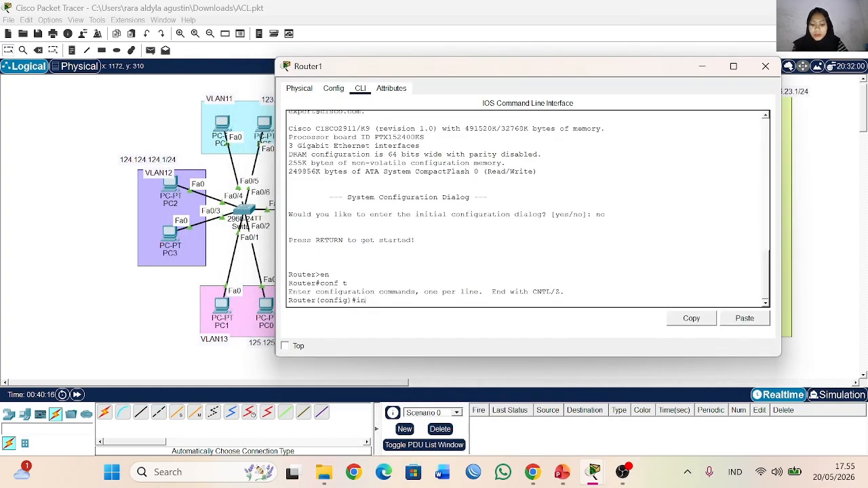
pyautogui.write('int g0/0')
pyautogui.press('Return')
pyautogui.write('nfig-if)#n')
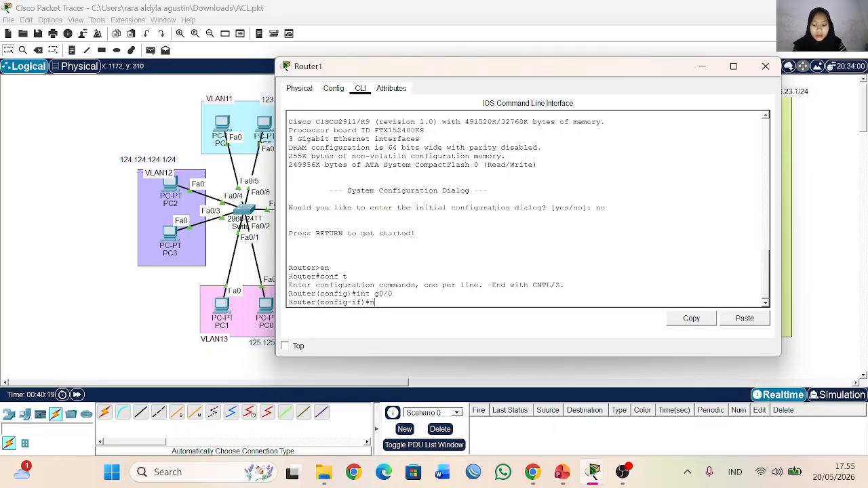
pyautogui.write('o sh')
pyautogui.press('Return')
# Step: Assign Router1's interface g0/0 the IP address 23.23.23.2 with mask 255.255.255.252
pyautogui.write('ip ad')
pyautogui.press('Tab')
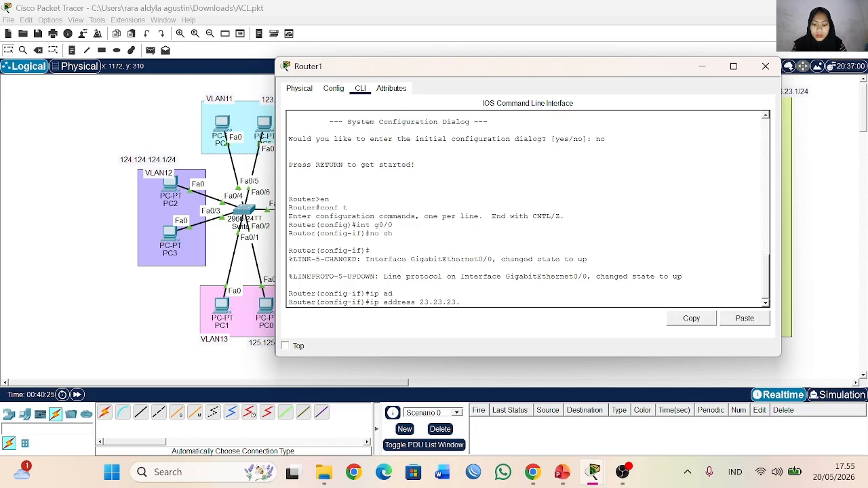
pyautogui.write('23.23.23.2 255.255.255.0')
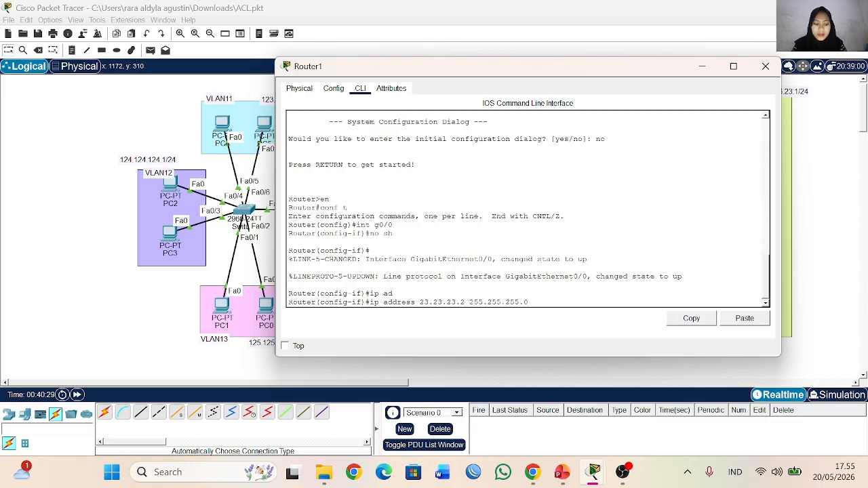
pyautogui.press('BackSpace')
pyautogui.write('252')
pyautogui.press('Return')
# Step: Enter interface g0/1 on Router1 and enable it with no shutdown
pyautogui.moveTo(598, 68); pyautogui.dragTo(632, 104)
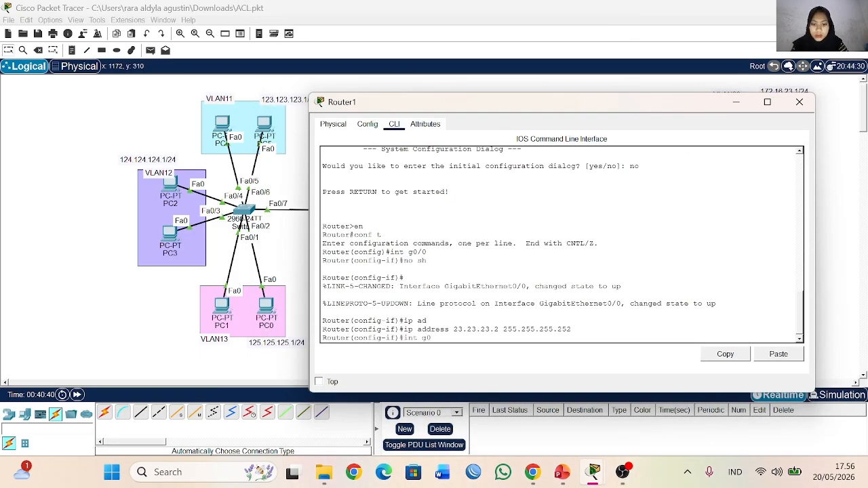
pyautogui.press('Return')
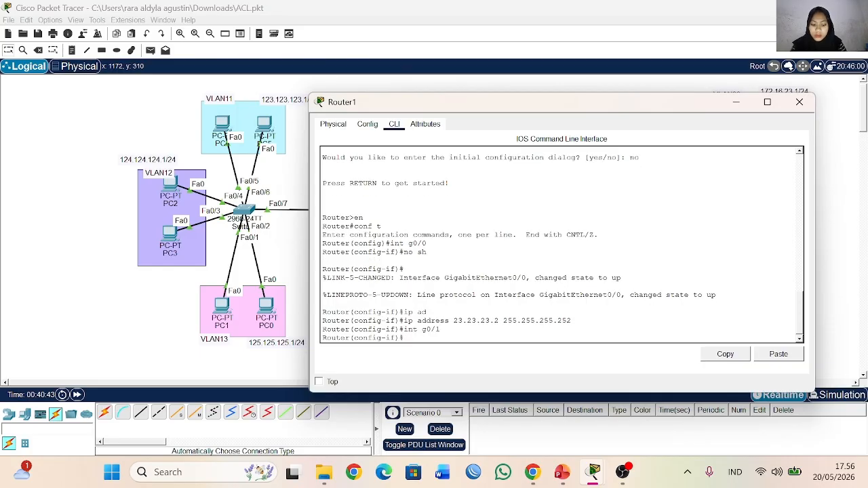
pyautogui.write('no sh')
pyautogui.press('Return')
# Step: Create subinterface g0/1.99 on Router1 and set its encapsulation to dot1Q with VLAN 99
pyautogui.write('int g')
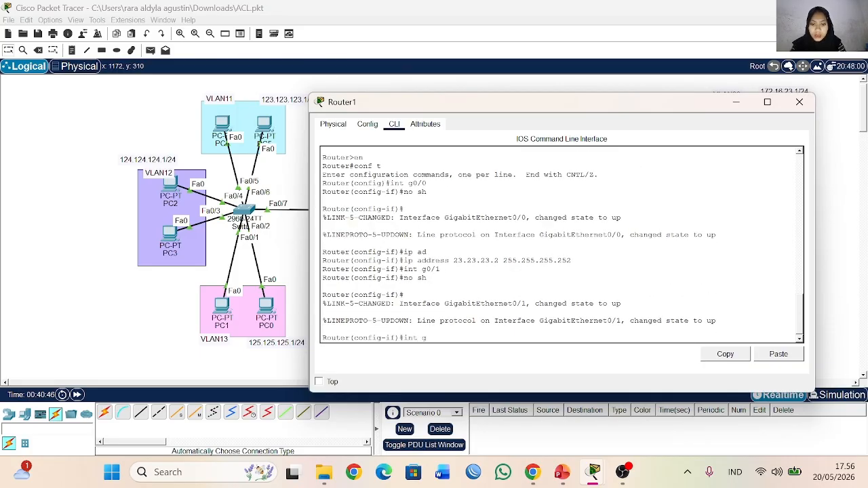
pyautogui.write('0/1.99')
pyautogui.press('Return')
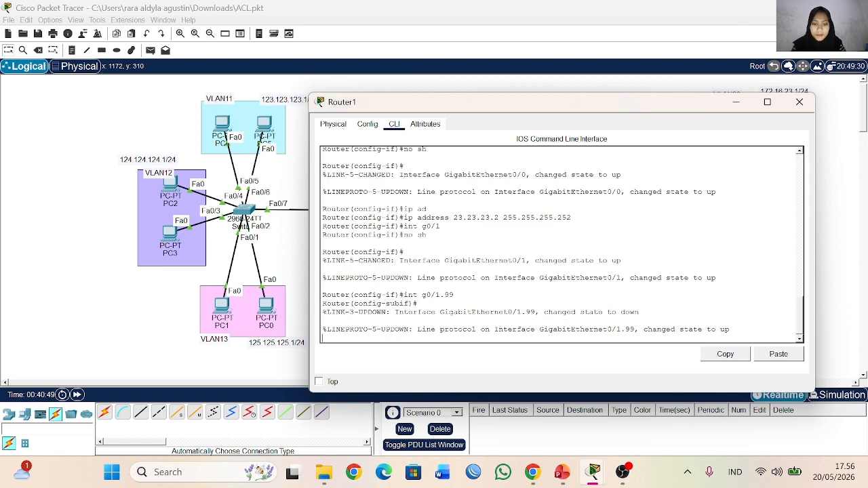
pyautogui.write('en')
pyautogui.press('Tab')
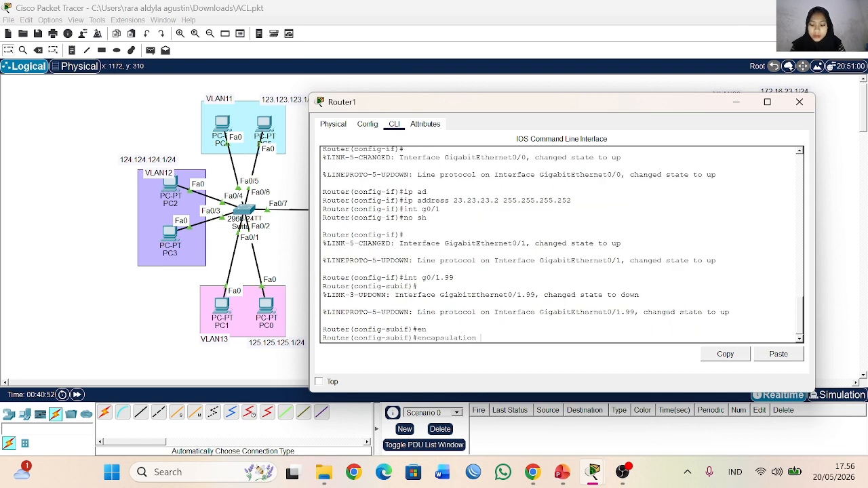
pyautogui.write('do')
pyautogui.press('Tab')
pyautogui.write('99')
pyautogui.press('Return')
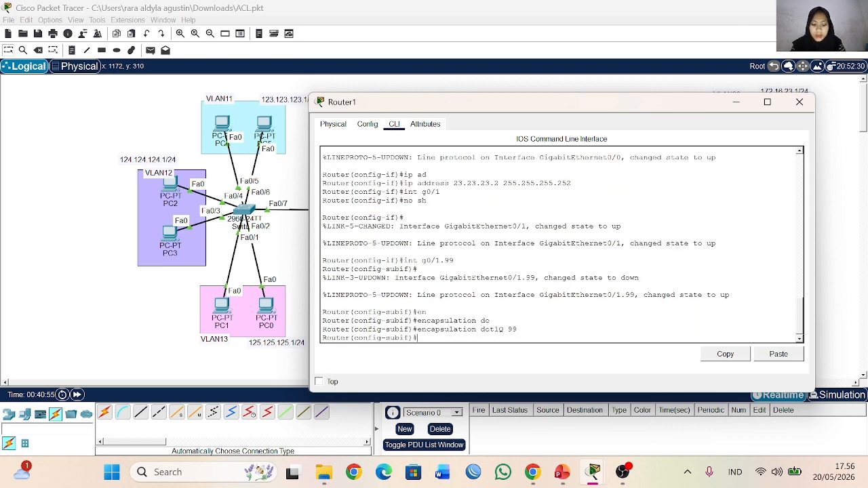
# Step: Assign Router1's subinterface g0/1.99 the IP address 172.16.23.1 with mask 255.255.255.0, and return to global configuration
pyautogui.write('ip ad')
pyautogui.press('Tab')
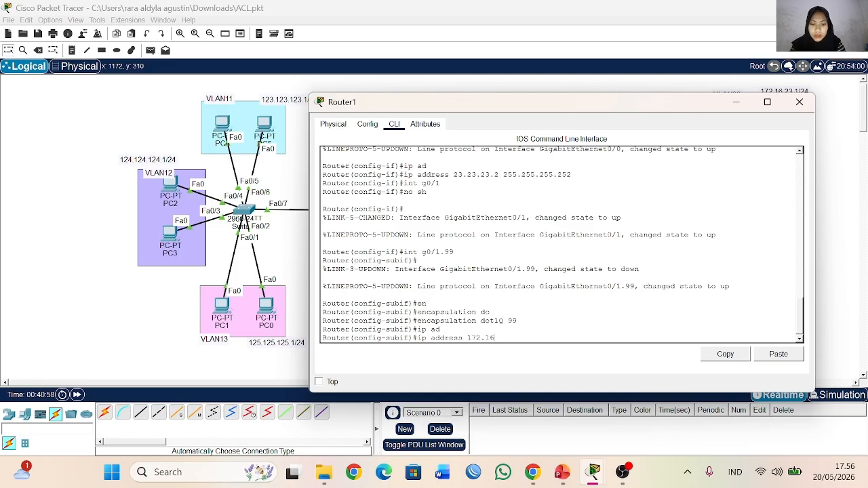
pyautogui.write('172.16.23.12')
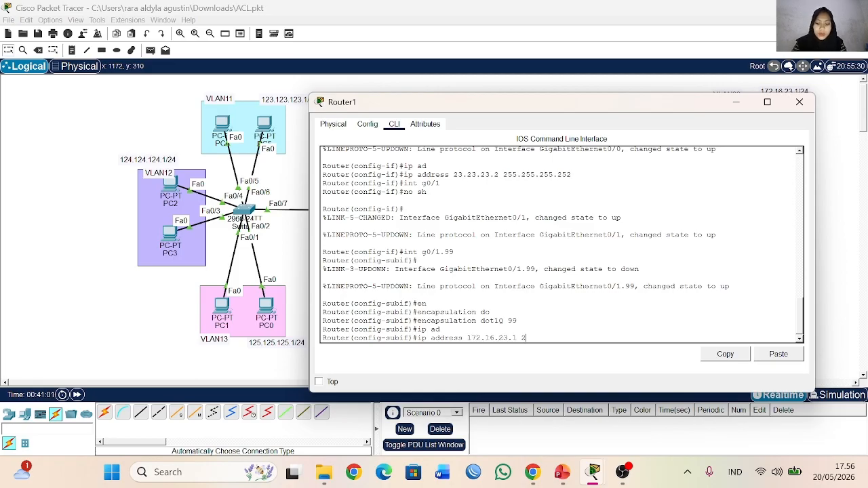
pyautogui.write(' 255.2555.255.')
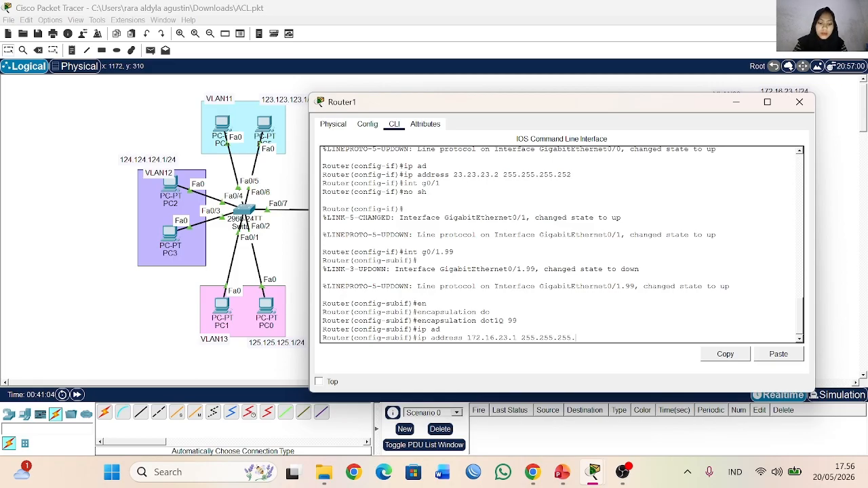
pyautogui.write('0')
pyautogui.press('Return')
pyautogui.write('ex')
pyautogui.press('Return')
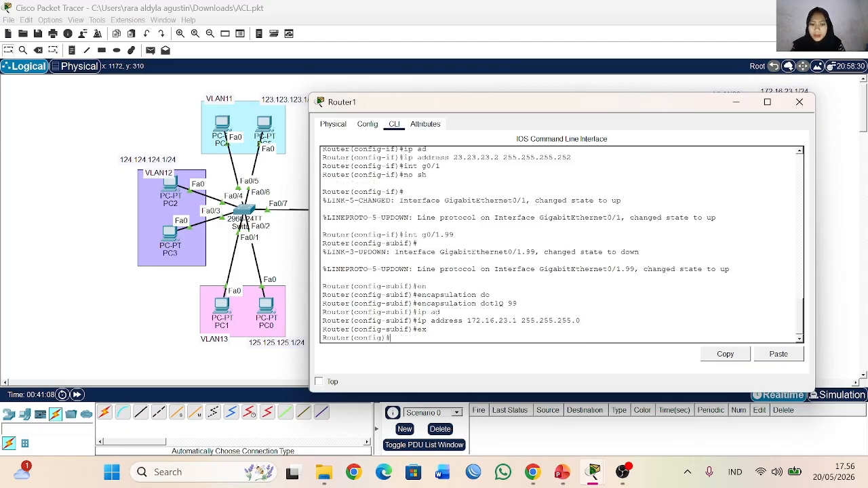
# Step: Create a DHCP pool named vlan99 on Router1
pyautogui.write('ip d')
pyautogui.press('Tab')
pyautogui.write('h')
pyautogui.press('Tab')
pyautogui.write('p dhcp')
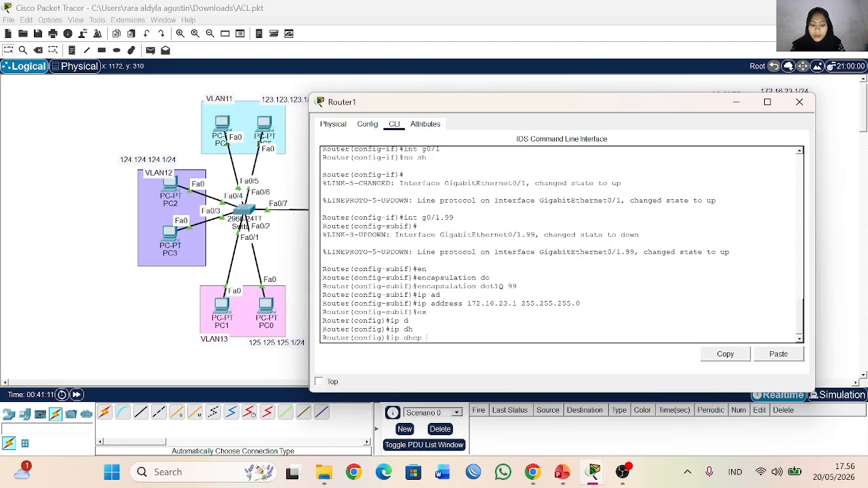
pyautogui.write(' po vlan99')
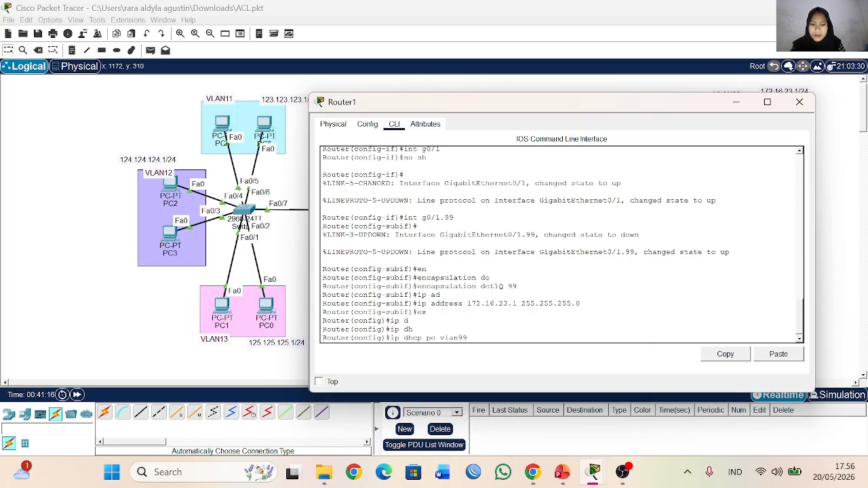
pyautogui.press('Return')
# Step: Set the vlan99 pool's network to 172.16.23.0 with mask 255.255.255.0
pyautogui.write('net')
pyautogui.press('Tab')
pyautogui.write('w')
pyautogui.press('Tab')
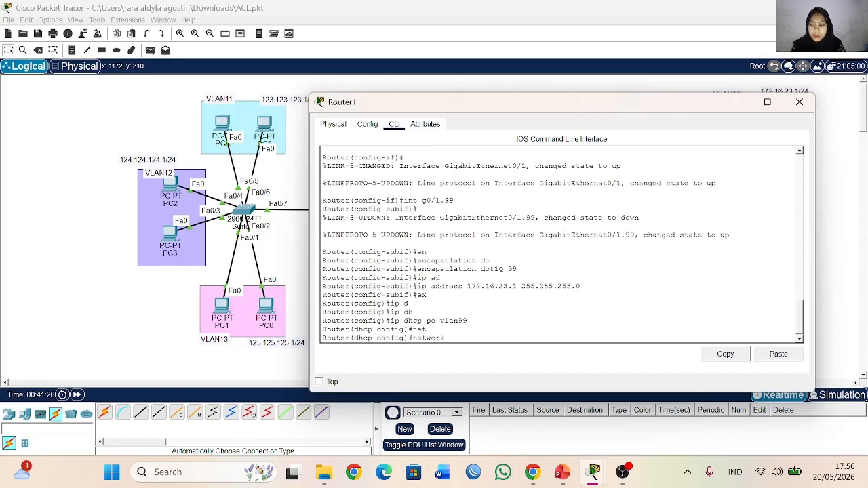
pyautogui.write('172.16.23.0 ')
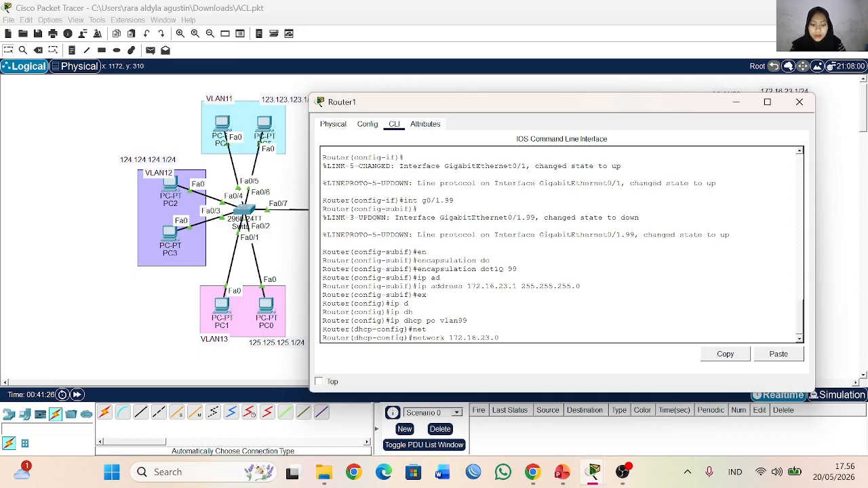
pyautogui.write('255.255.255')
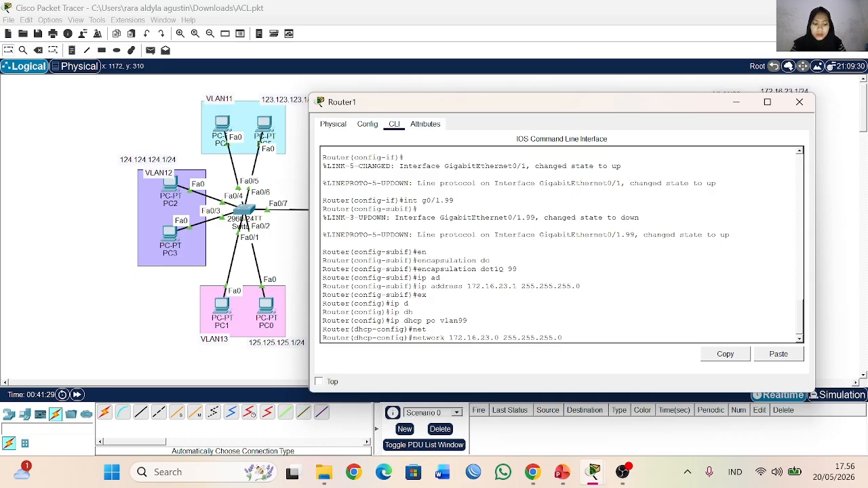
pyautogui.write('.0')
pyautogui.press('Return')
# Step: Set the vlan99 pool's default router to 172.16.23.1
pyautogui.write('de')
pyautogui.press('Tab')
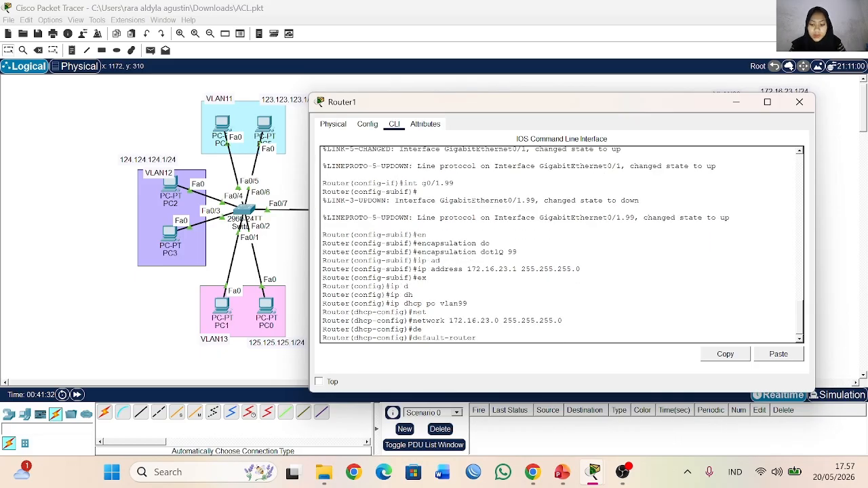
pyautogui.write('172.16.2')
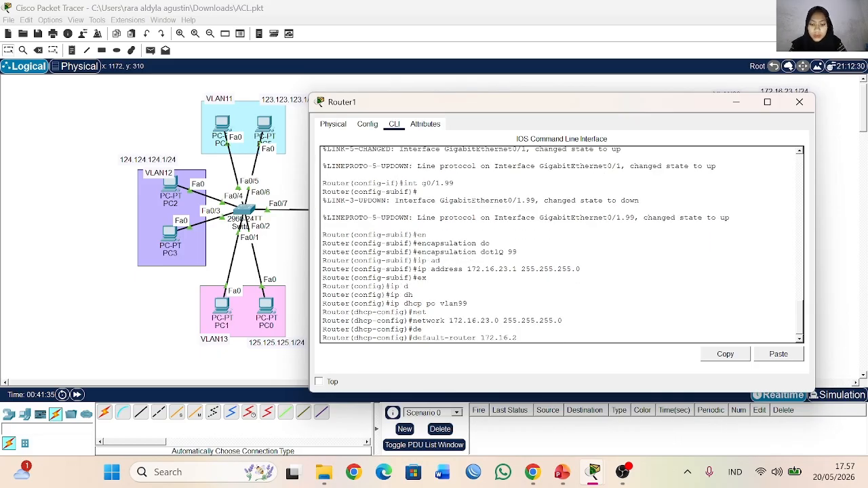
pyautogui.write('3.1')
pyautogui.press('Return')
# Step: Set the vlan99 pool's DNS server to 8.8.8.8 and close Router1's window
pyautogui.write('dn')
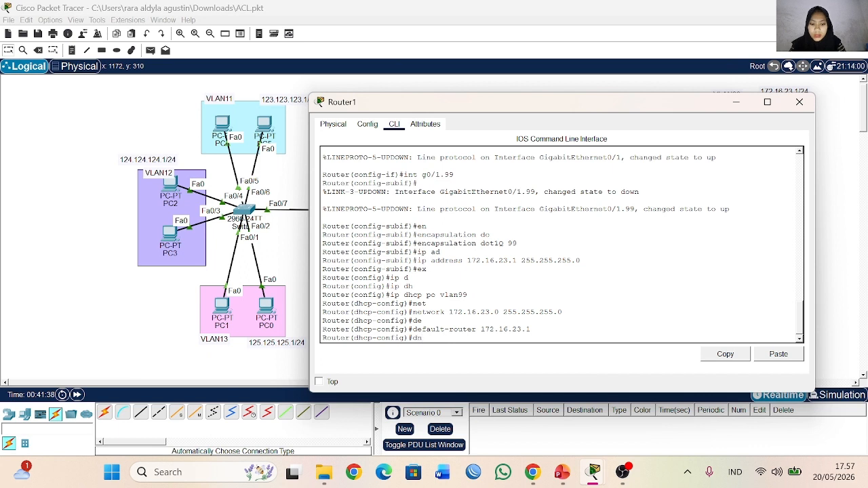
pyautogui.press('Tab')
pyautogui.write('8.8.8.8')
pyautogui.press('Return')
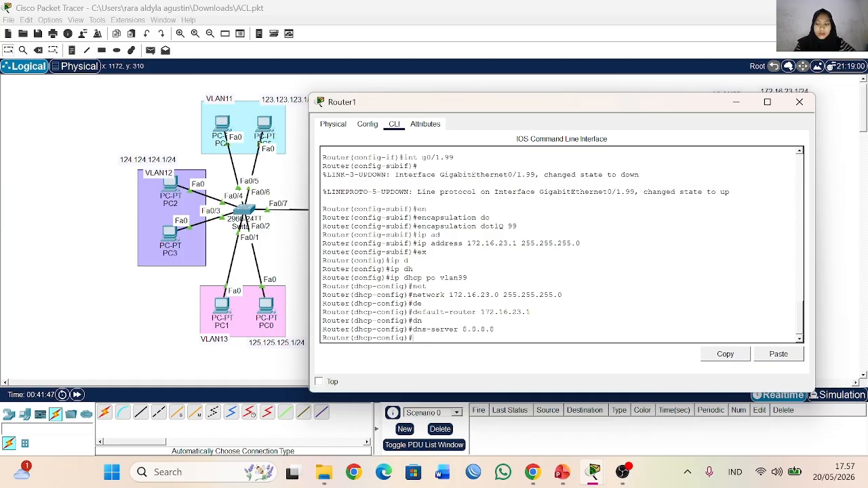
pyautogui.click(799, 102)
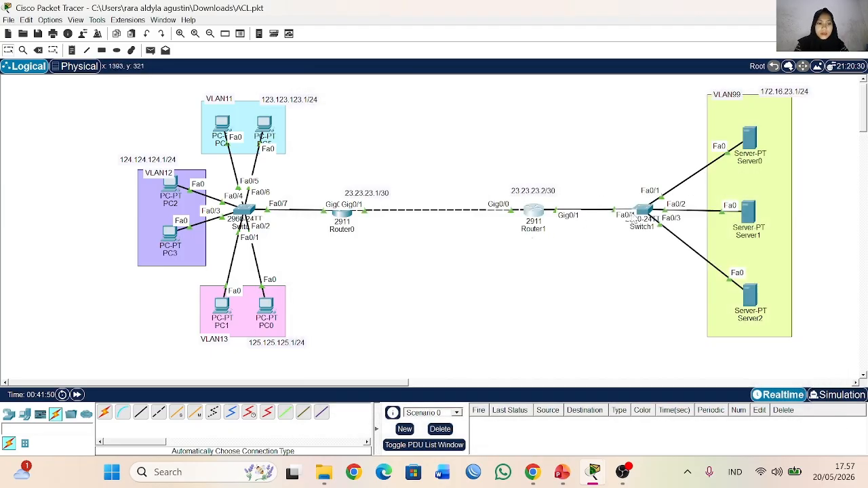
# Step: Open Switch1's command line, enter global configuration mode and create VLAN 99
pyautogui.click(641, 211)
pyautogui.click(266, 99)
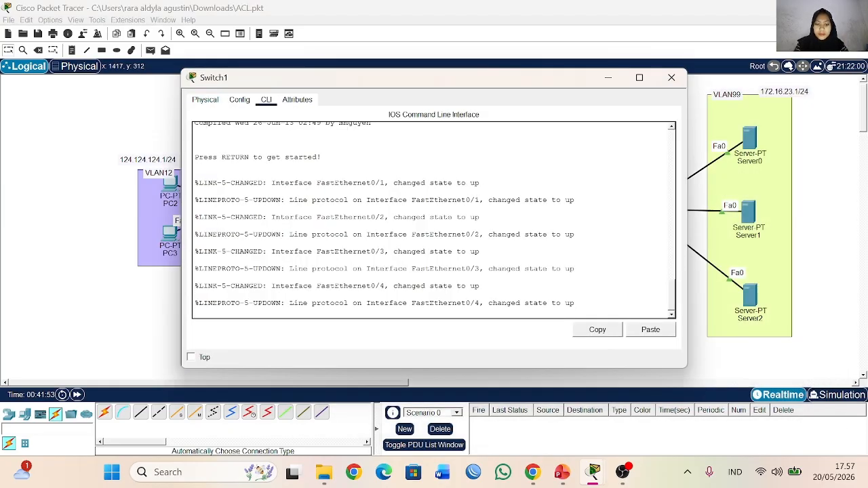
pyautogui.press('Return')
pyautogui.press('Return')
pyautogui.write('en')
pyautogui.press('Return')
pyautogui.write('conf t')
pyautogui.press('Return')
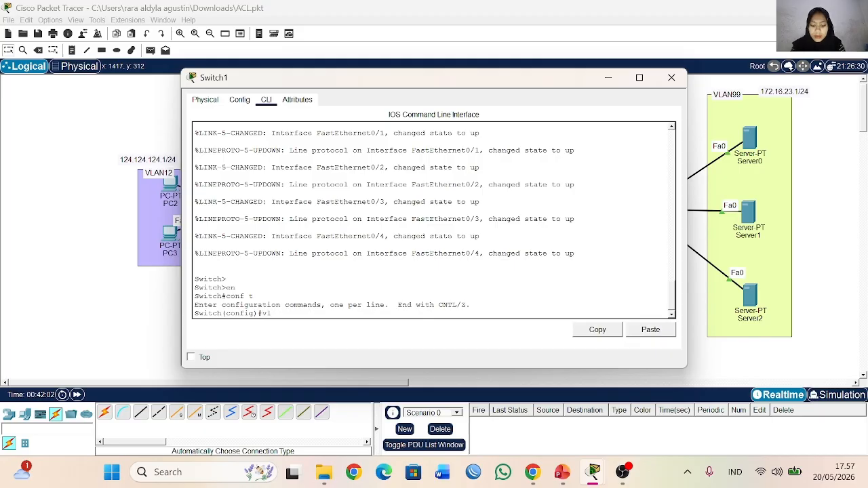
pyautogui.write('vlan 99')
pyautogui.press('Return')
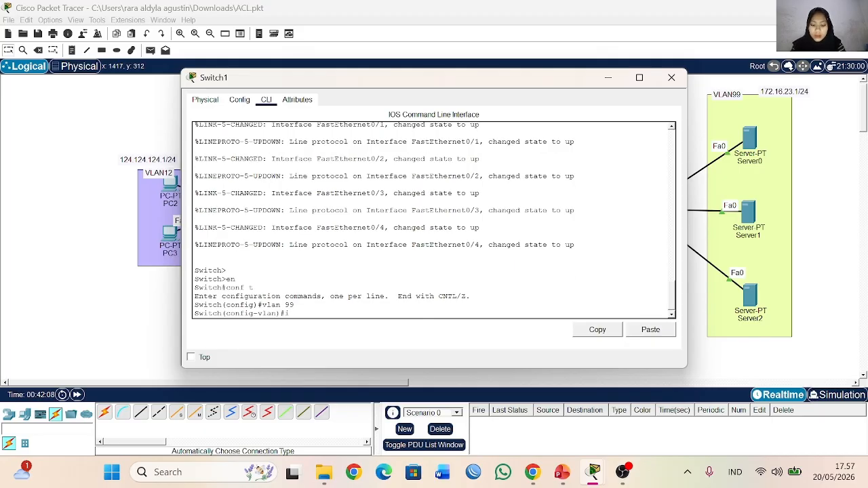
# Step: Set Switch1's interface range fa0/1-3 to switchport access mode
pyautogui.write('nt')
pyautogui.press('Tab')
pyautogui.write('ra')
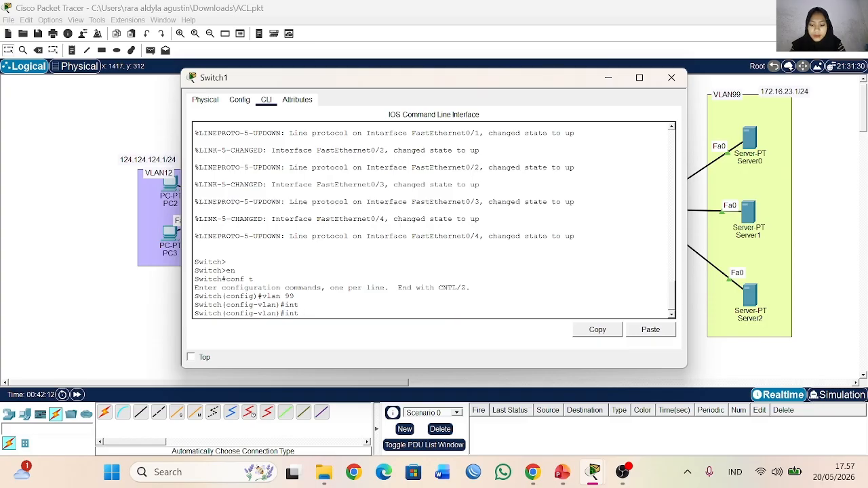
pyautogui.press('Tab')
pyautogui.write('fa')
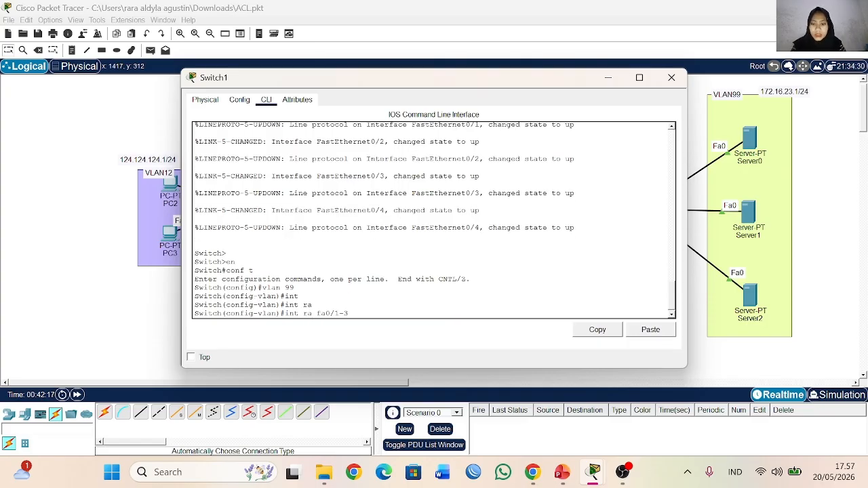
pyautogui.write('0/1-3')
pyautogui.press('Return')
pyautogui.write('sw')
pyautogui.press('Tab')
pyautogui.write('mo')
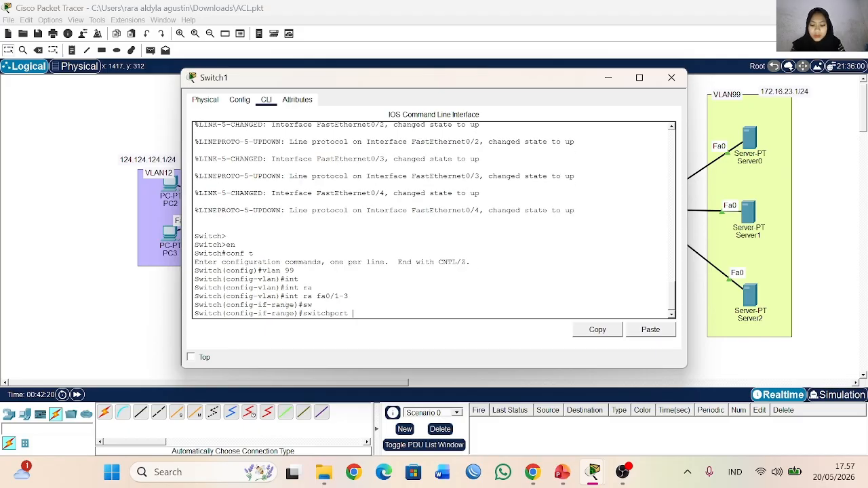
pyautogui.press('Tab')
pyautogui.write('ac')
pyautogui.press('Tab')
pyautogui.press('Return')
# Step: Assign Switch1's fa0/1-3 port range to access VLAN 99 and exit the range configuration
pyautogui.write('sw')
pyautogui.press('Tab')
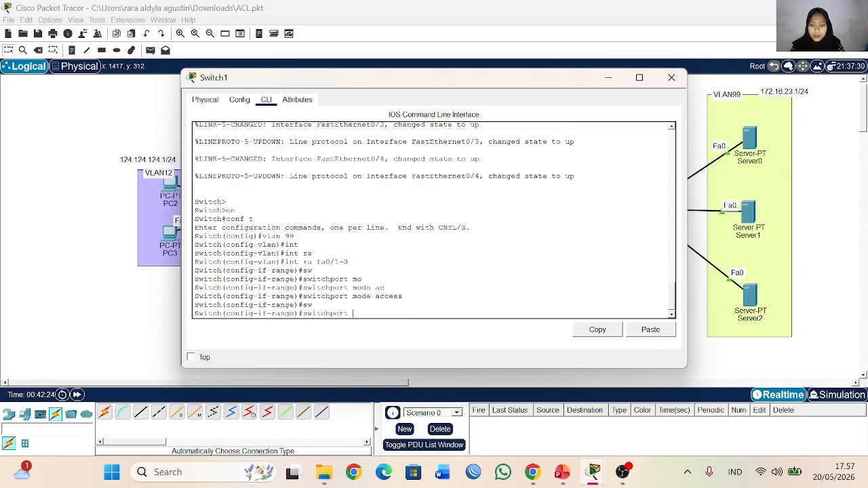
pyautogui.write('ac')
pyautogui.press('Tab')
pyautogui.write('vl')
pyautogui.press('Tab')
pyautogui.write('99')
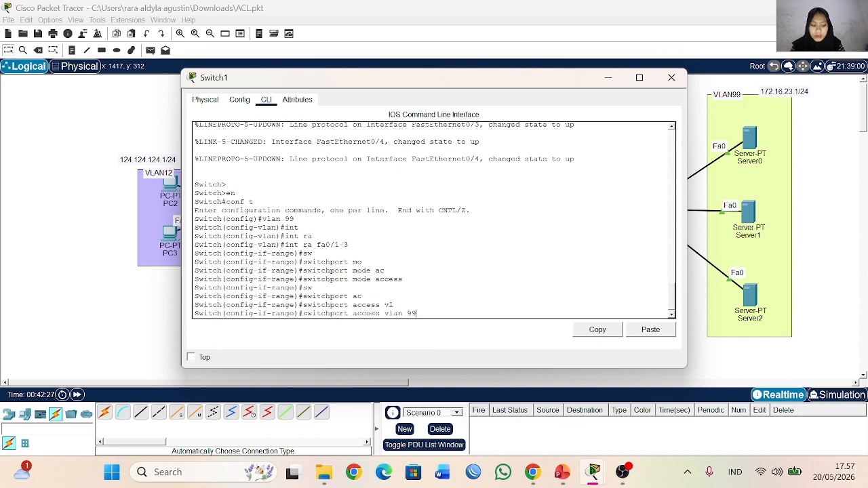
pyautogui.press('Return')
pyautogui.write('ex')
pyautogui.press('Return')
# Step: Set Switch1's interface fa0/4 to trunk mode and close the switch's window
pyautogui.write('int f')
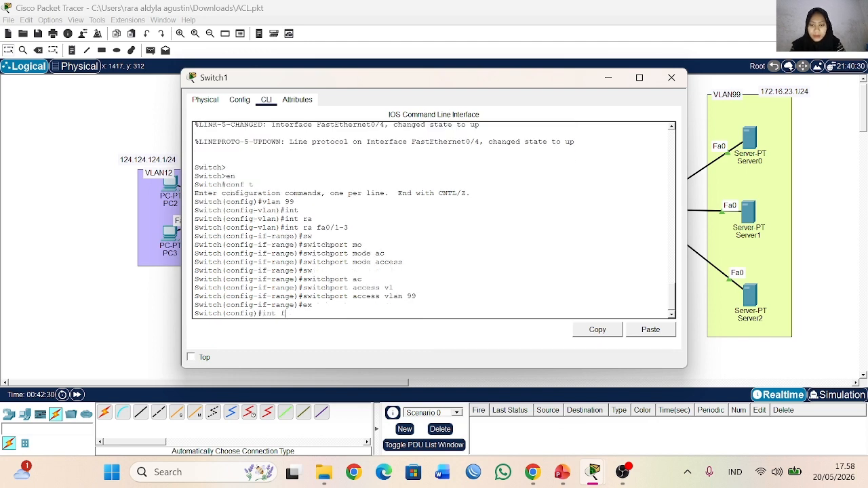
pyautogui.write('a0/4')
pyautogui.press('Return')
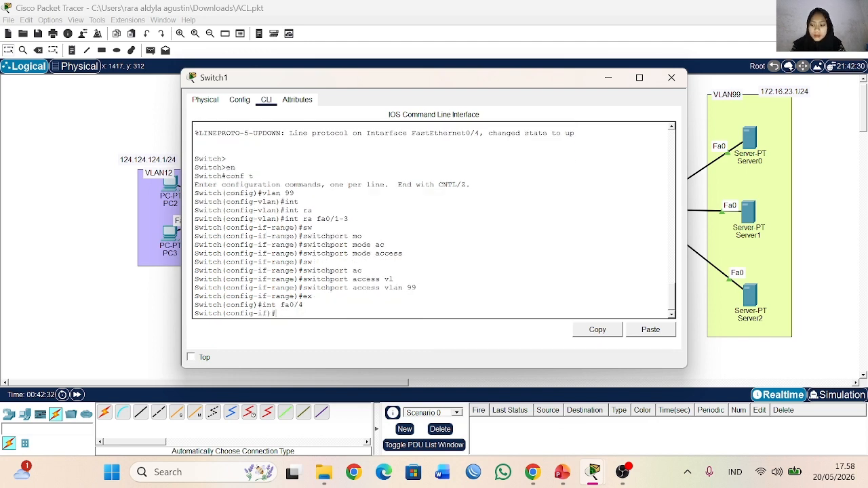
pyautogui.write('sw')
pyautogui.press('Tab')
pyautogui.write('mo')
pyautogui.press('Tab')
pyautogui.write('tr')
pyautogui.press('Tab')
pyautogui.press('Return')
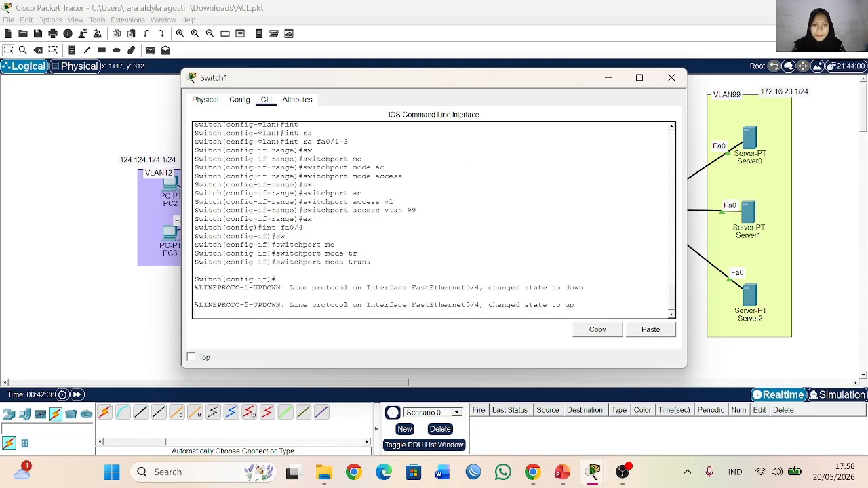
pyautogui.click(671, 77)
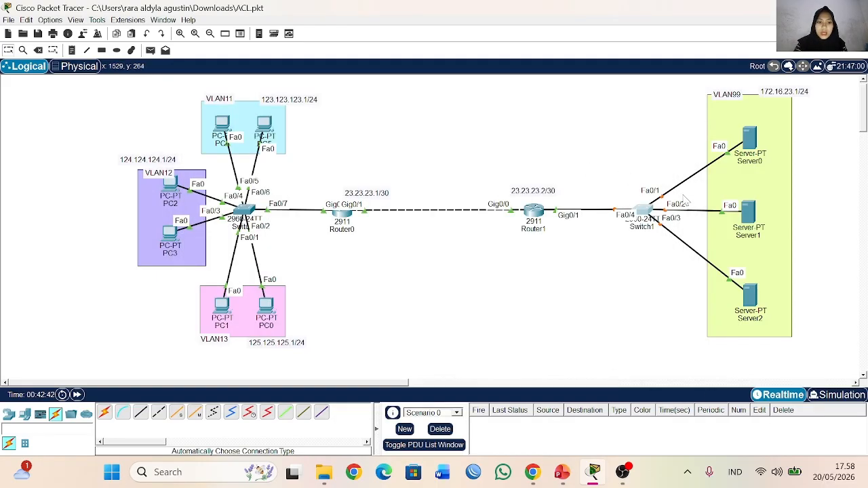
# Step: Switch Server0's IP configuration to DHCP, request an address again and close its window
pyautogui.click(751, 139)
pyautogui.click(312, 100)
pyautogui.click(232, 139)
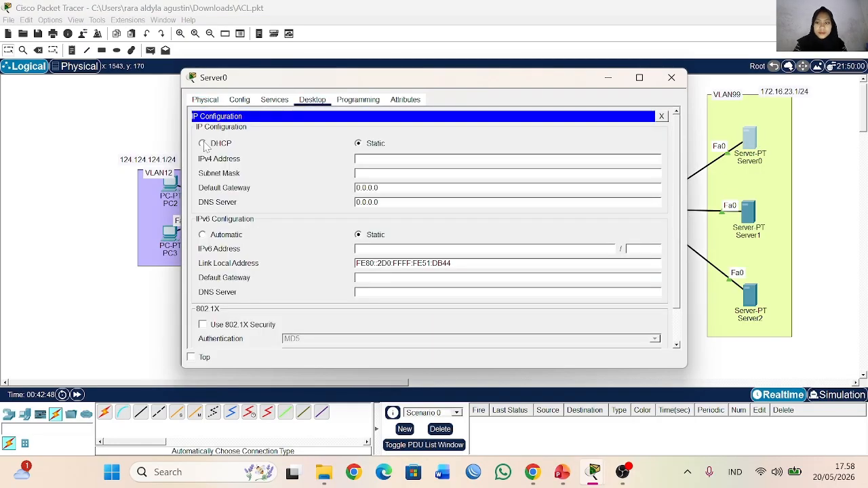
pyautogui.click(202, 143)
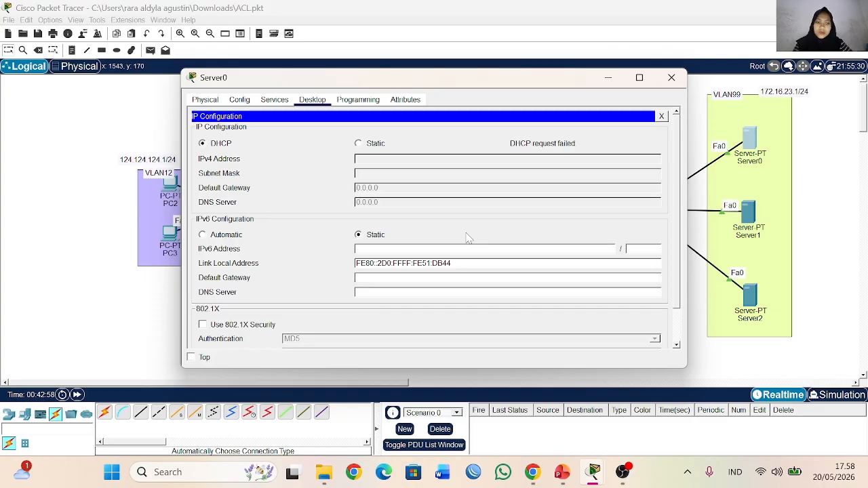
pyautogui.click(358, 143)
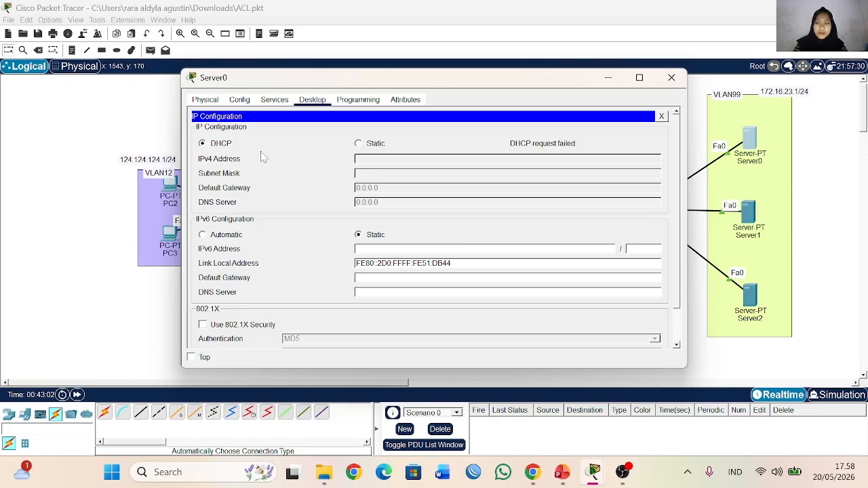
pyautogui.click(200, 145)
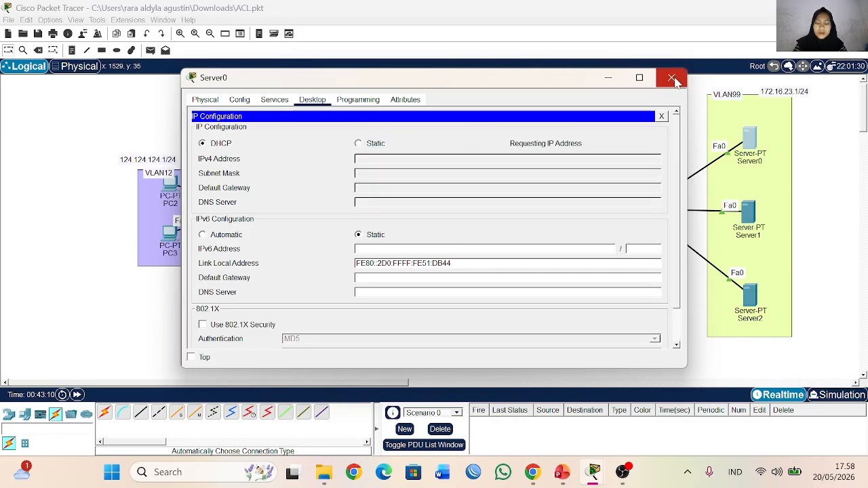
pyautogui.click(671, 77)
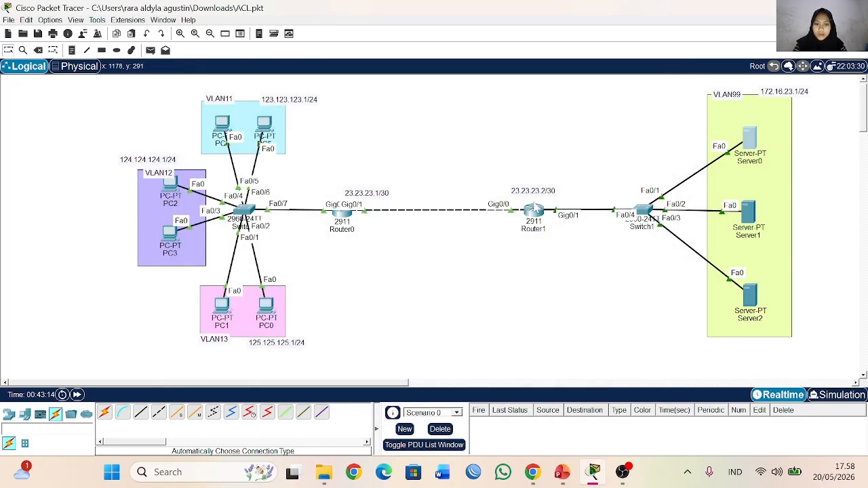
# Step: Check Router1's command-line output and the IP configuration Server0 received through DHCP
pyautogui.click(533, 216)
pyautogui.press('Return')
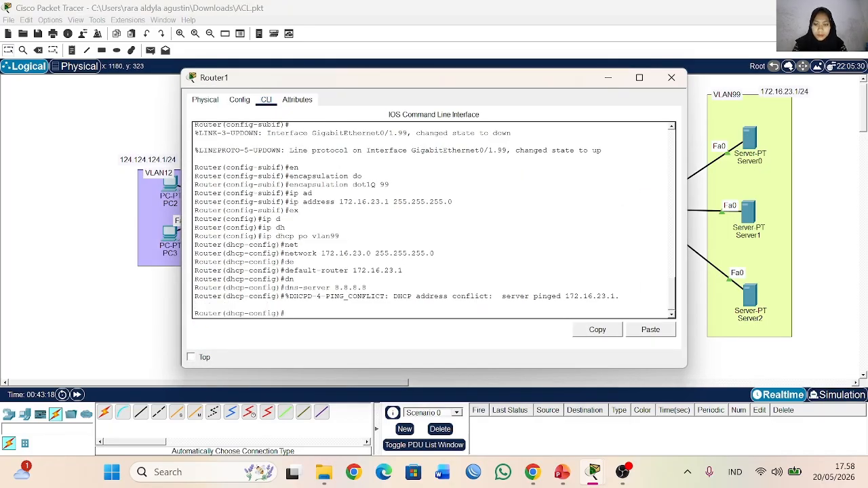
pyautogui.click(740, 137)
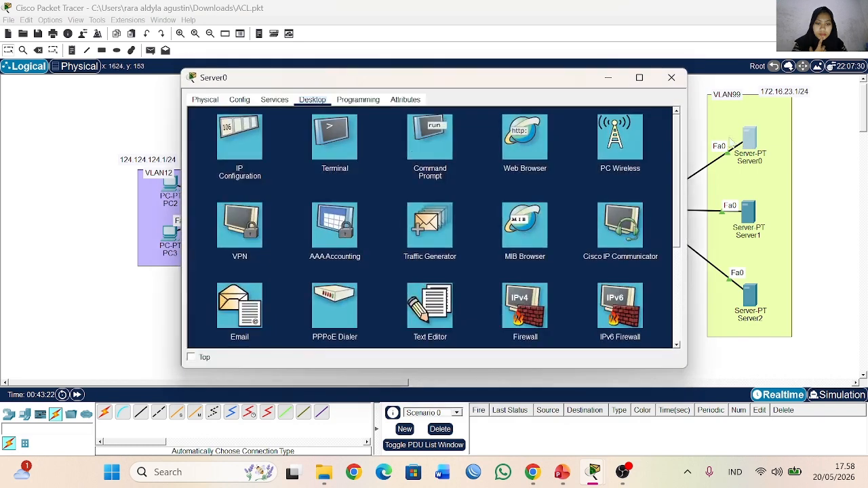
pyautogui.click(234, 136)
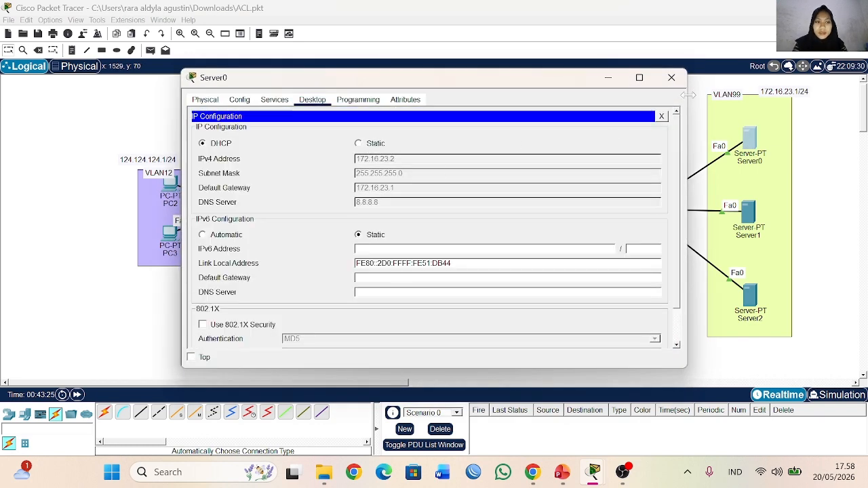
# Step: Switch Server1's IP configuration to DHCP and close its window
pyautogui.click(749, 218)
pyautogui.click(312, 100)
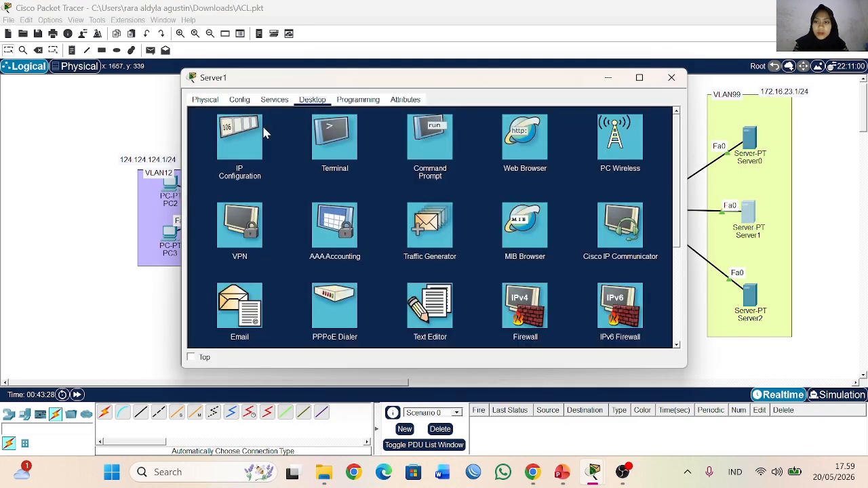
pyautogui.click(234, 139)
pyautogui.click(202, 144)
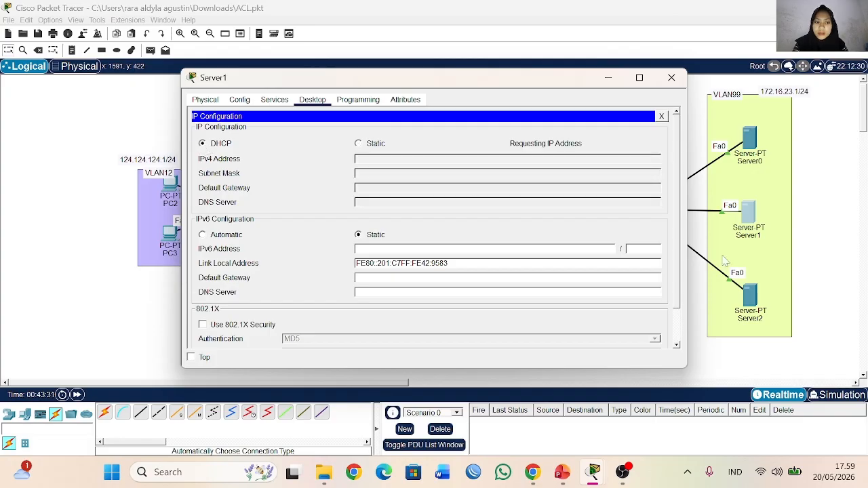
pyautogui.click(671, 77)
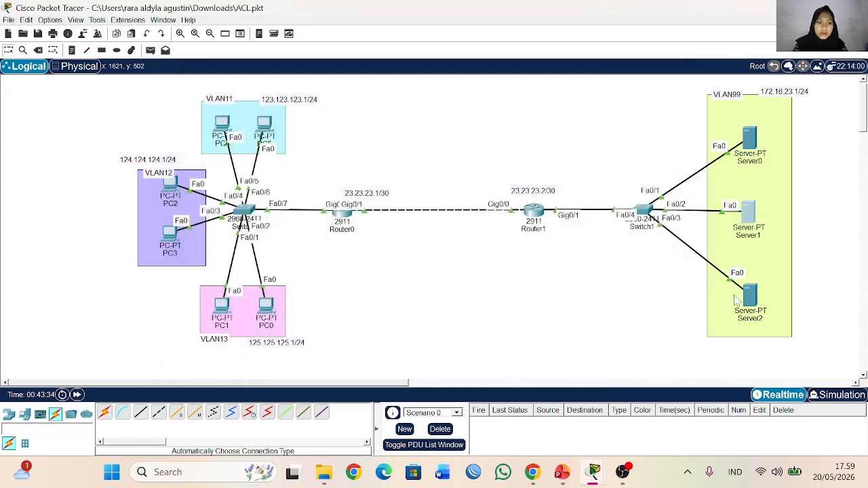
# Step: Switch Server2's IP configuration to DHCP and close its window
pyautogui.click(749, 295)
pyautogui.click(312, 100)
pyautogui.click(238, 138)
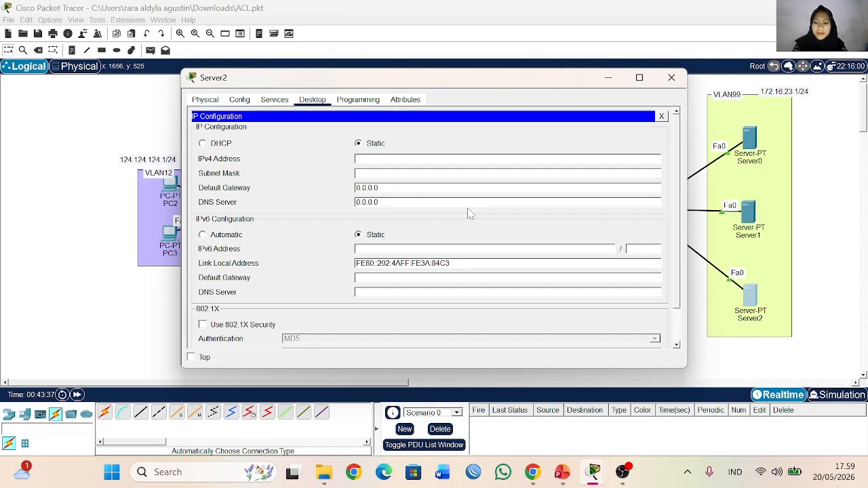
pyautogui.click(203, 144)
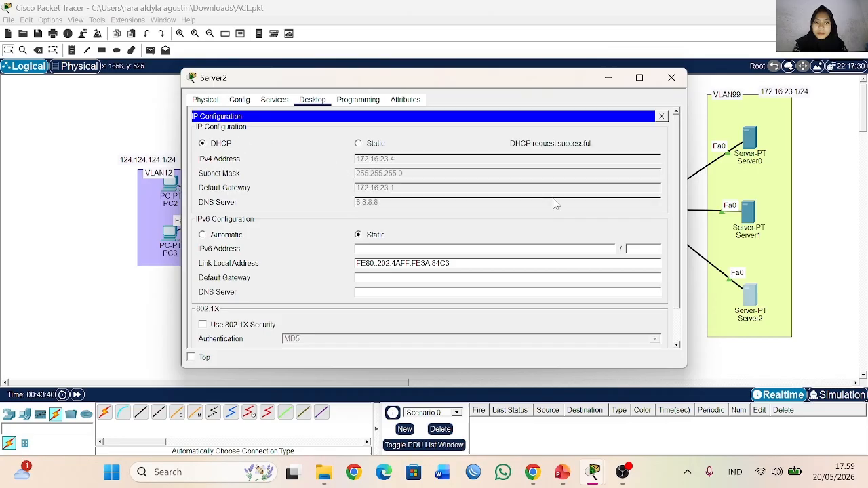
pyautogui.click(669, 78)
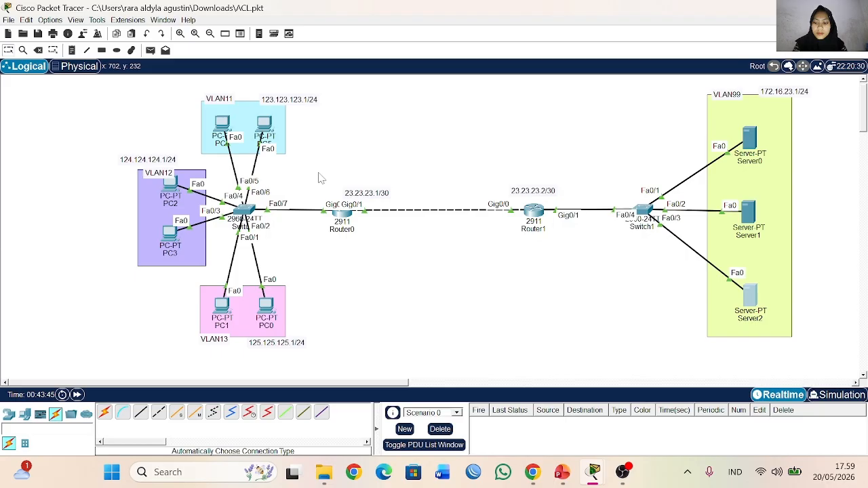
# Step: Set PC4 in VLAN11 to obtain its IP address through DHCP and close its window
pyautogui.click(222, 125)
pyautogui.click(273, 100)
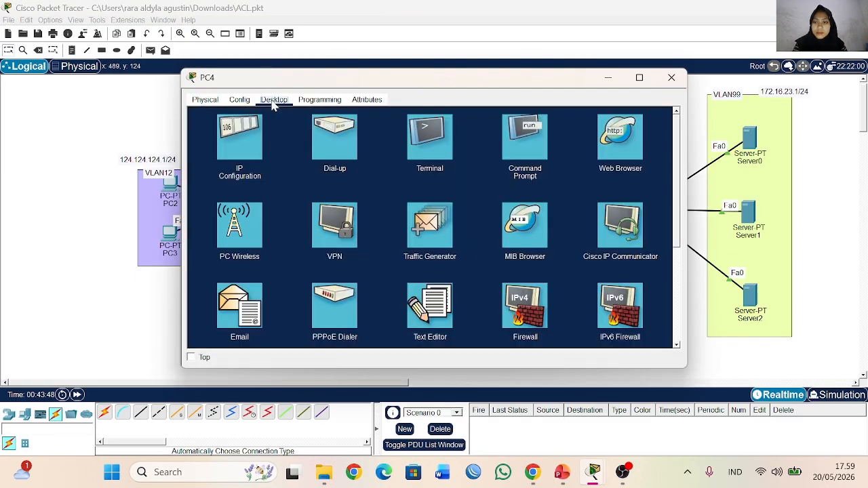
pyautogui.click(239, 142)
pyautogui.click(202, 157)
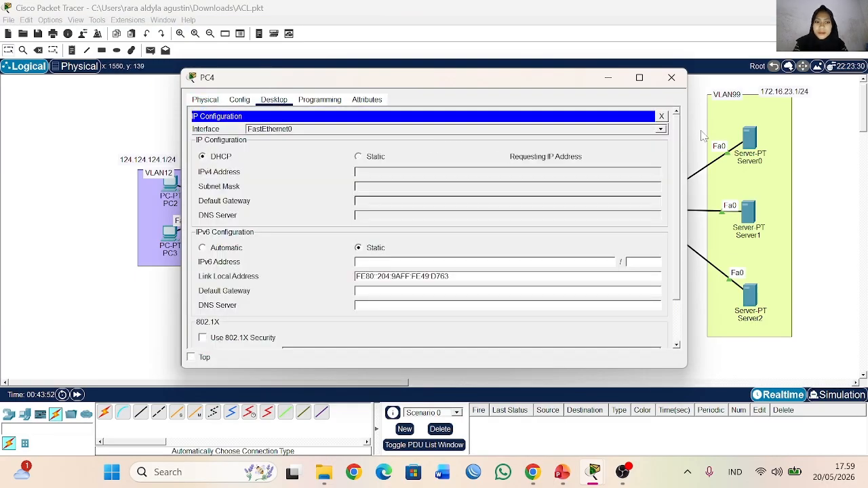
pyautogui.click(671, 78)
# Step: Set PC5 in VLAN11 to obtain its IP address through DHCP and close its window
pyautogui.click(257, 127)
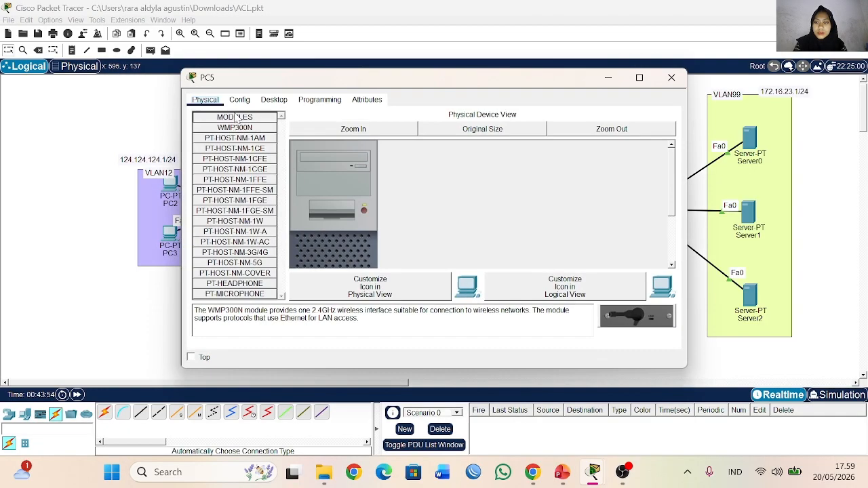
pyautogui.click(273, 100)
pyautogui.click(239, 142)
pyautogui.click(202, 156)
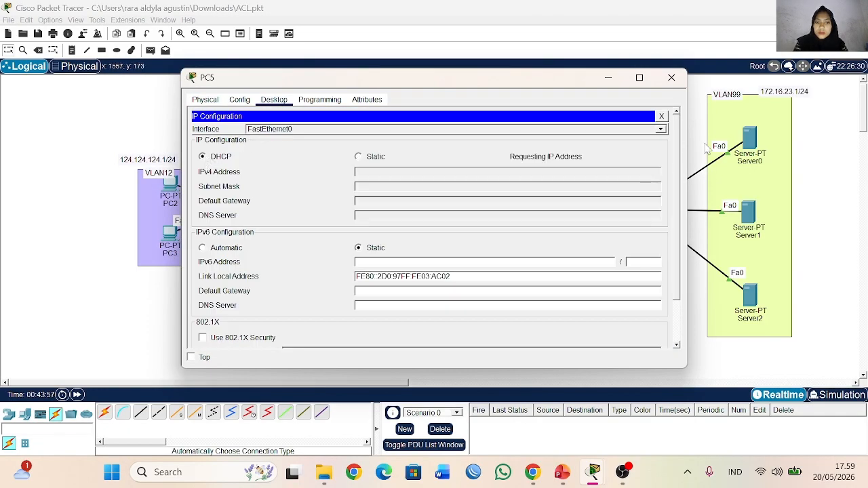
pyautogui.click(672, 78)
# Step: Set PC3 in VLAN12 to obtain its IP address through DHCP and close its window
pyautogui.click(169, 232)
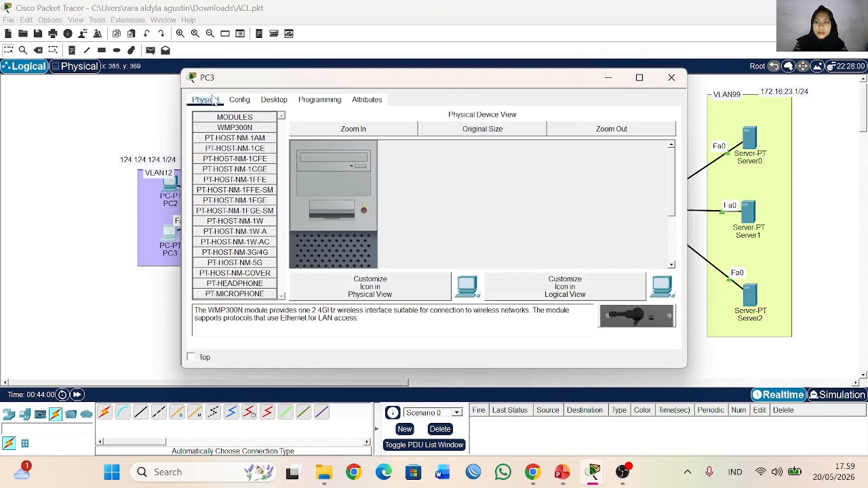
pyautogui.click(273, 100)
pyautogui.click(240, 139)
pyautogui.click(202, 157)
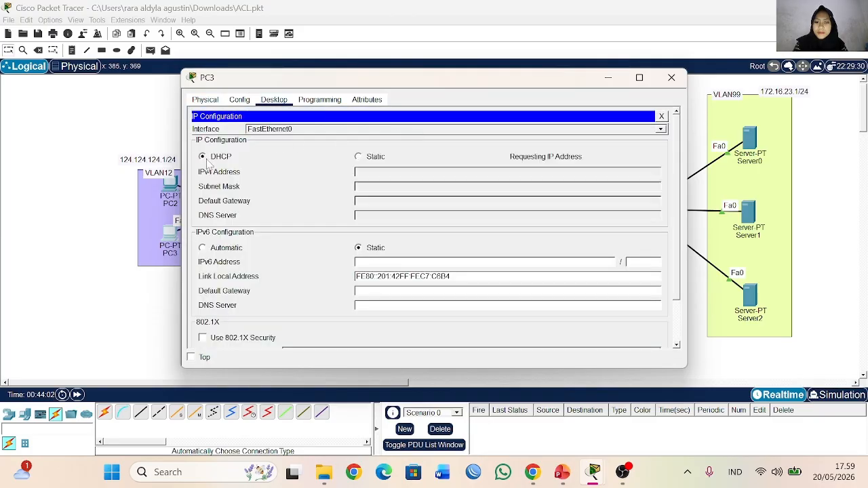
pyautogui.click(680, 79)
# Step: Set PC2 in VLAN12 to obtain its IP address through DHCP and close its window
pyautogui.click(170, 190)
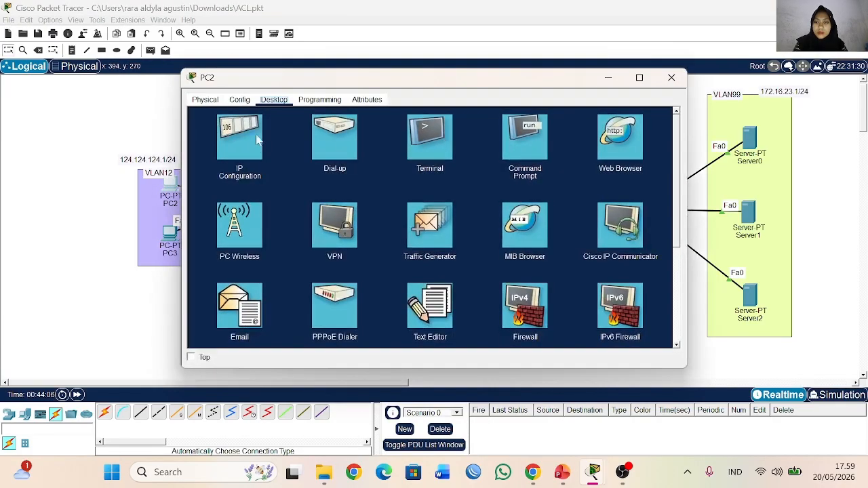
pyautogui.click(257, 139)
pyautogui.click(671, 78)
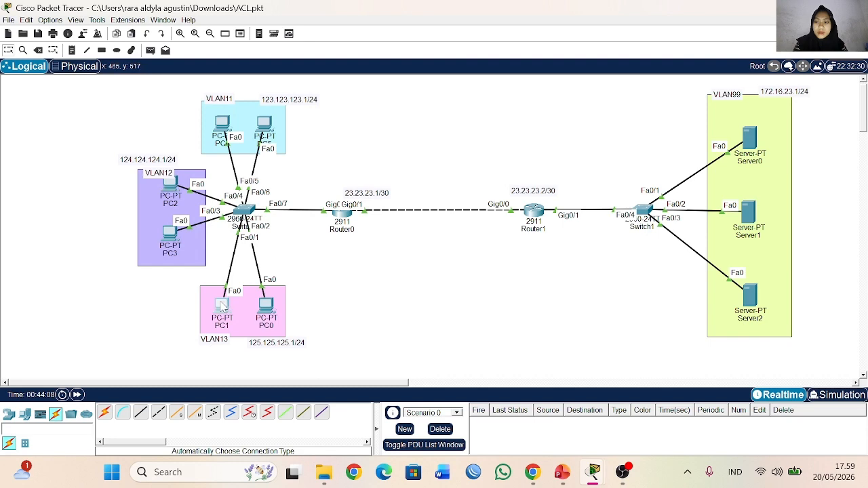
# Step: Set PC1 in VLAN13 to obtain its IP address through DHCP and close its window
pyautogui.click(224, 307)
pyautogui.click(273, 100)
pyautogui.click(240, 139)
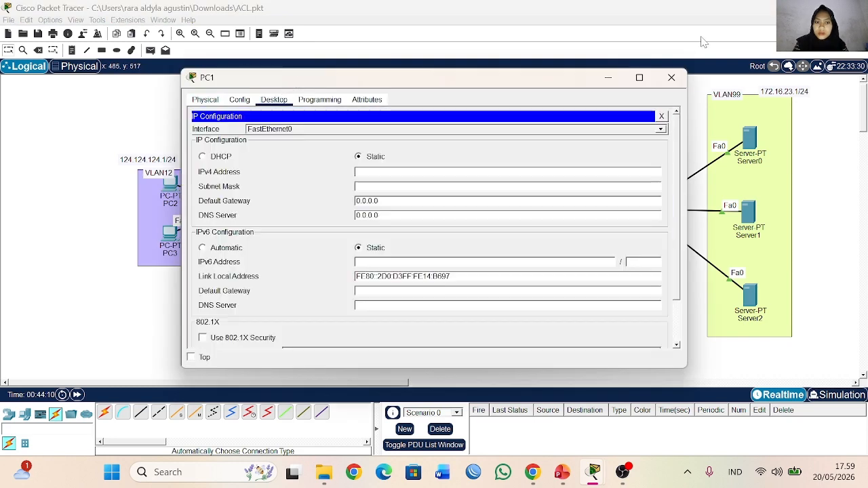
pyautogui.click(202, 157)
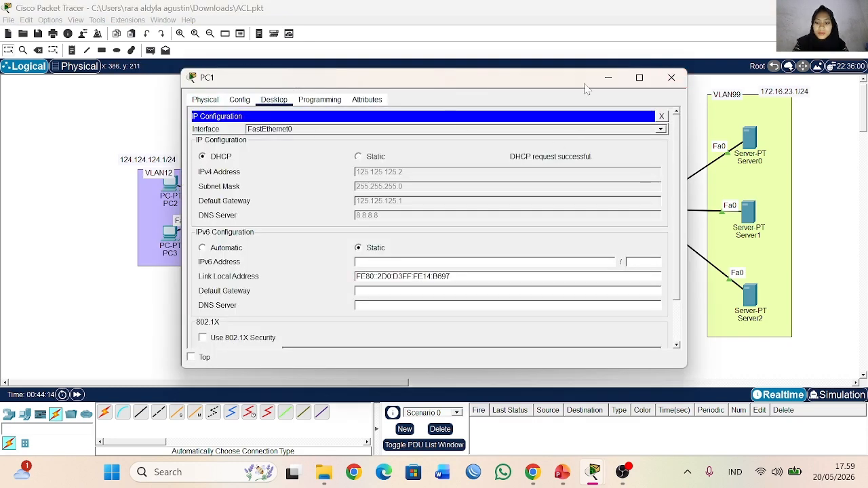
pyautogui.click(671, 77)
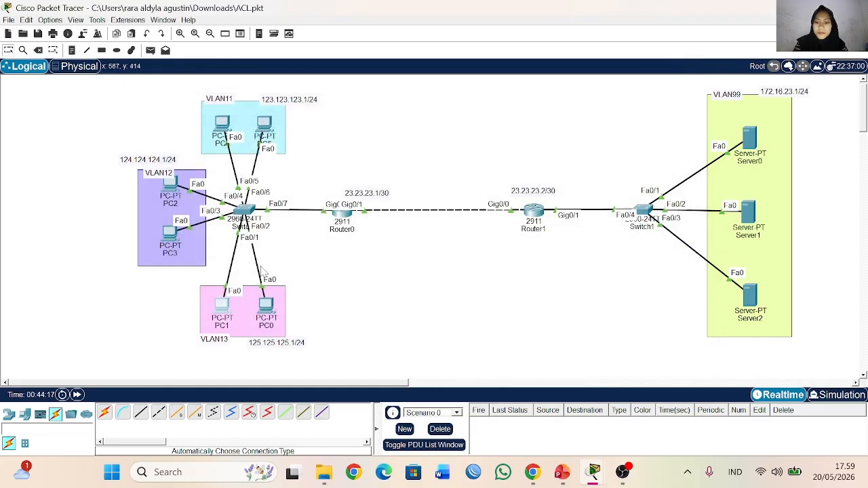
# Step: Set PC0 in VLAN13 to obtain its IP address through DHCP and close its window
pyautogui.click(269, 310)
pyautogui.click(273, 100)
pyautogui.click(246, 155)
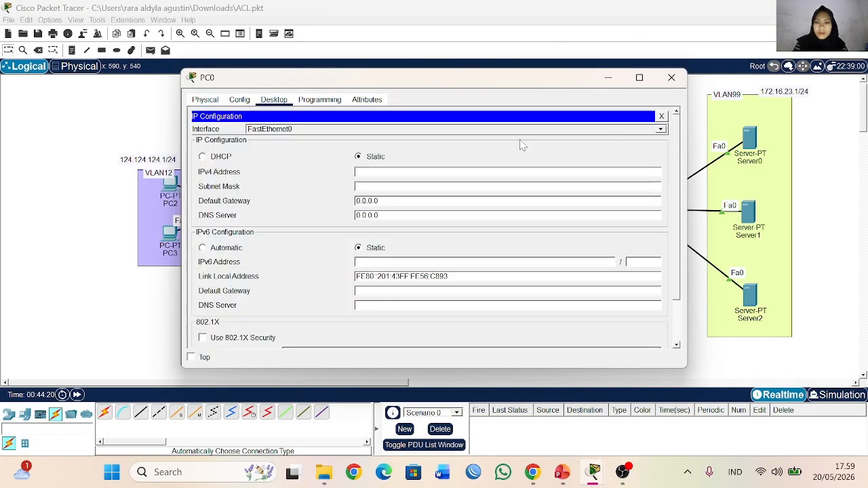
pyautogui.click(202, 156)
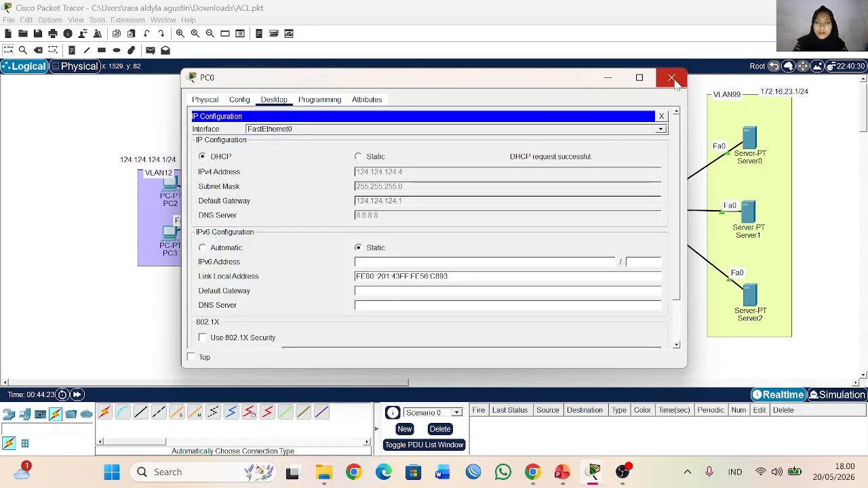
pyautogui.click(672, 78)
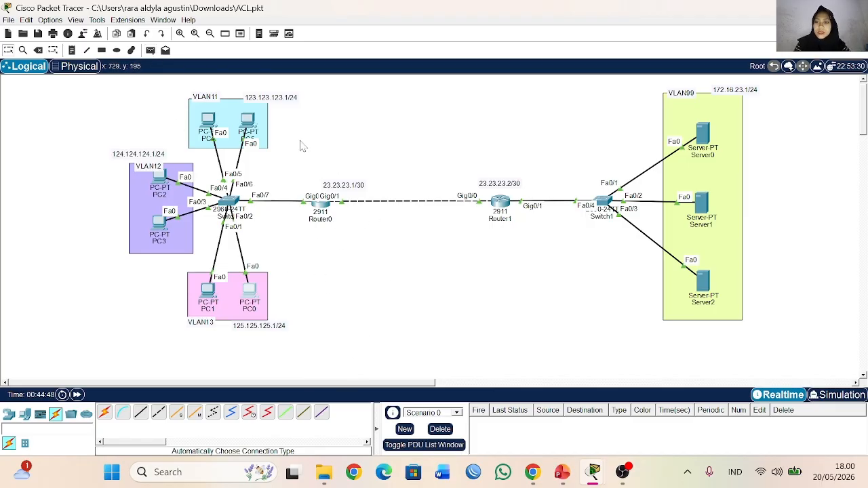
# Step: Test connectivity by sending a simple PDU from Server0 to PC5 and fire it again
pyautogui.click(150, 50)
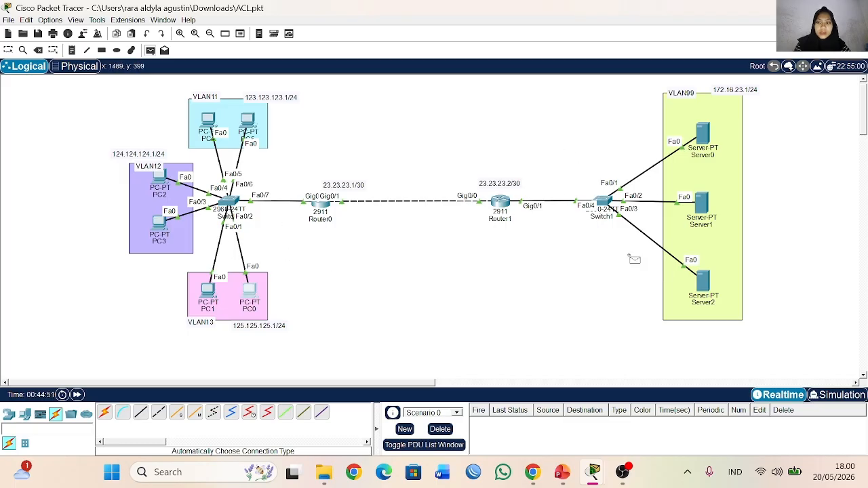
pyautogui.moveTo(698, 134)
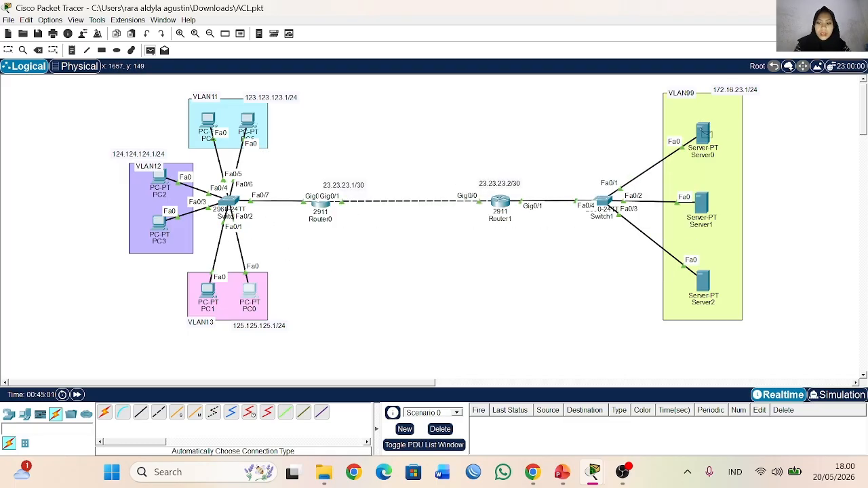
pyautogui.click(250, 125)
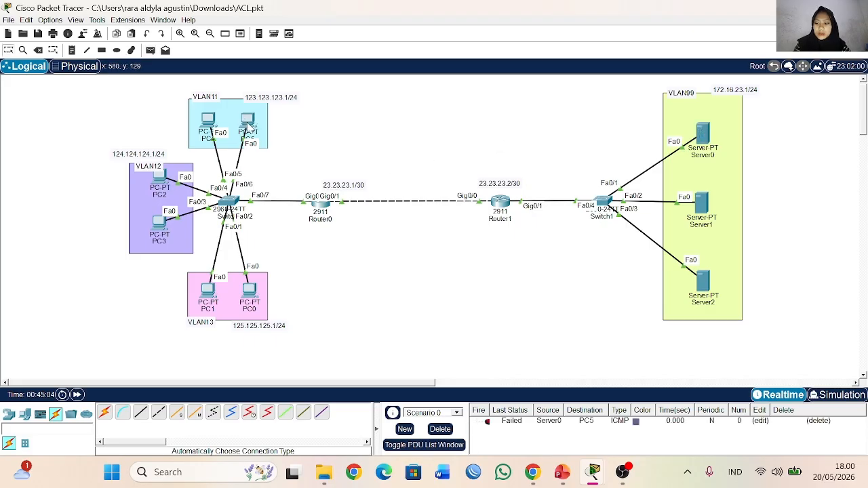
pyautogui.doubleClick(488, 422)
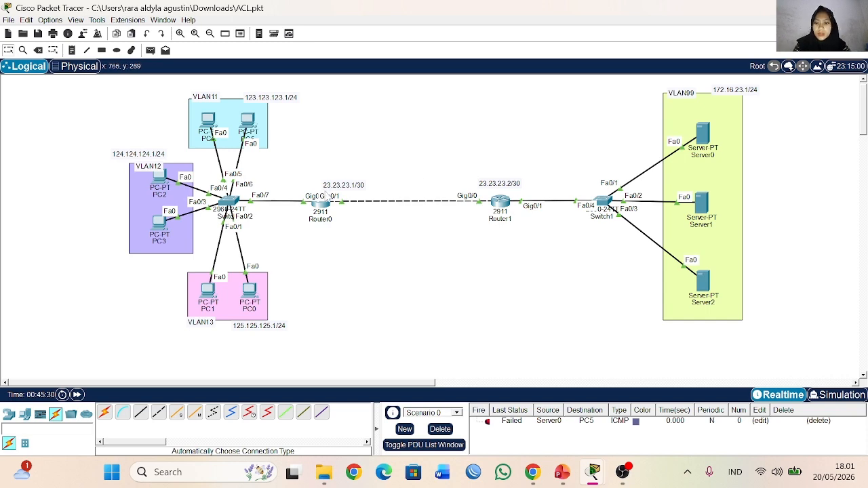
# Step: Exit Router0's interface configuration and enter EIGRP routing with autonomous system number 1
pyautogui.click(320, 207)
pyautogui.press('Return')
pyautogui.write('ex')
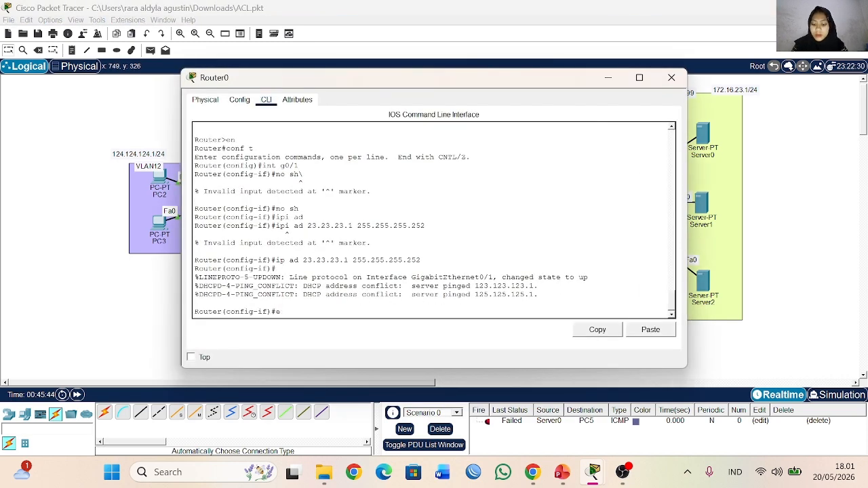
pyautogui.press('Return')
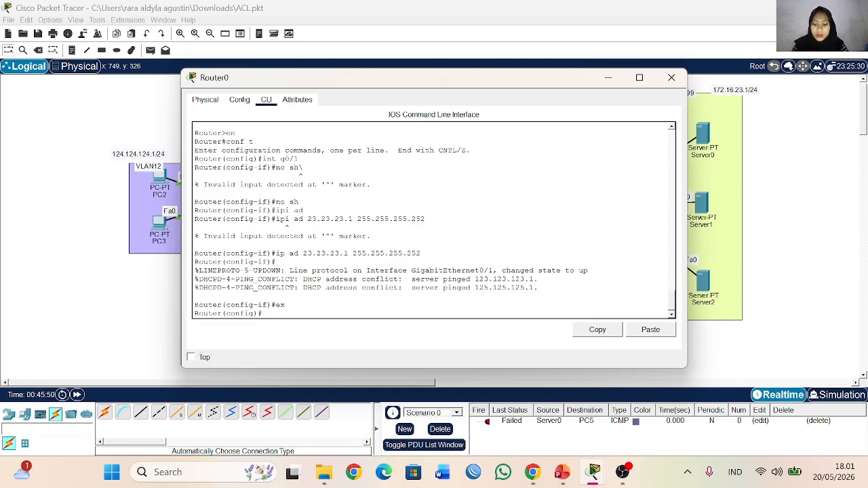
pyautogui.write('rou')
pyautogui.press('Tab')
pyautogui.write('ei')
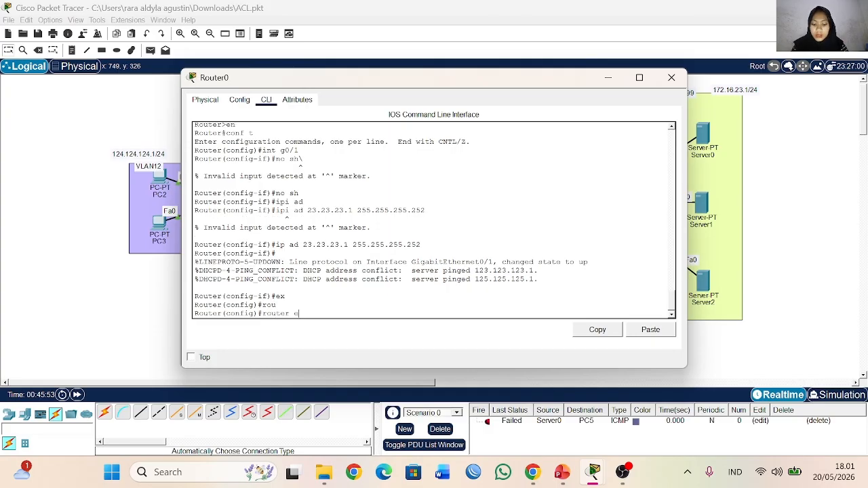
pyautogui.press('Tab')
pyautogui.write('1')
pyautogui.press('Return')
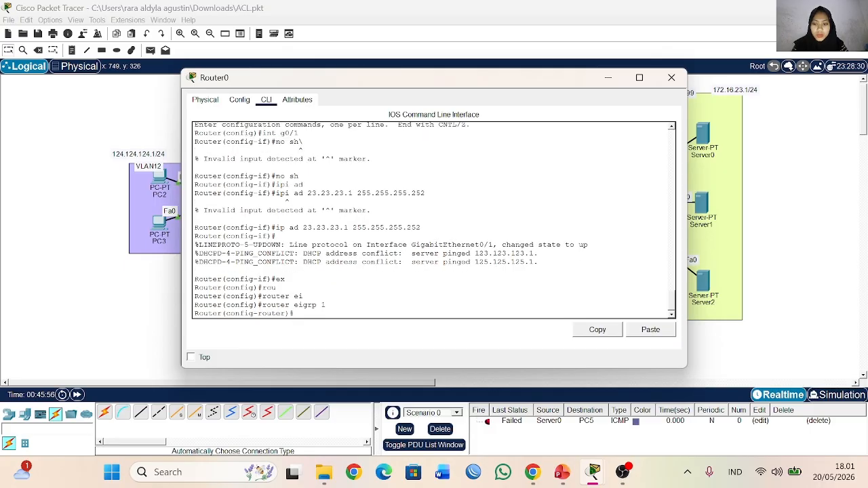
# Step: Advertise network 23.23.23.0 in Router0's EIGRP process and close the router's window
pyautogui.write('net')
pyautogui.press('Tab')
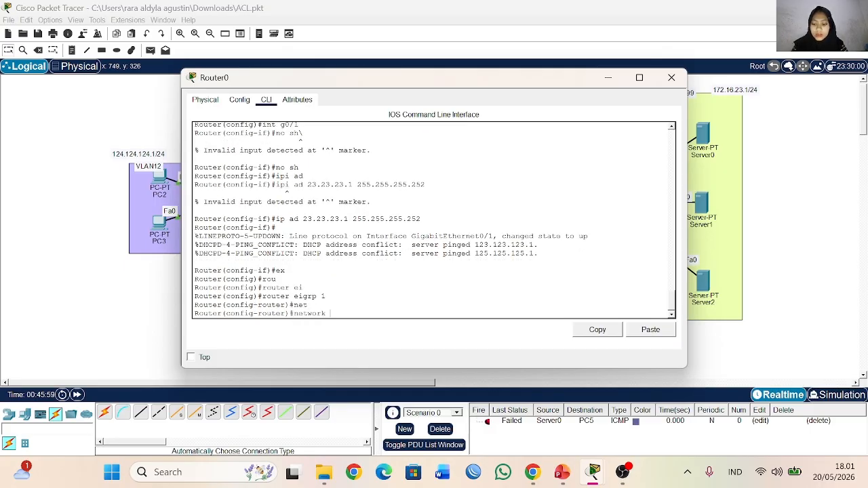
pyautogui.write('23.23.23.0')
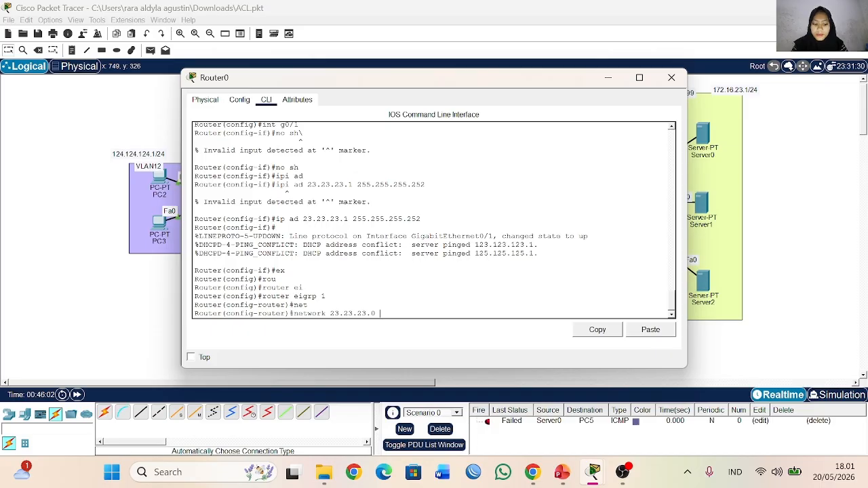
pyautogui.press('Return')
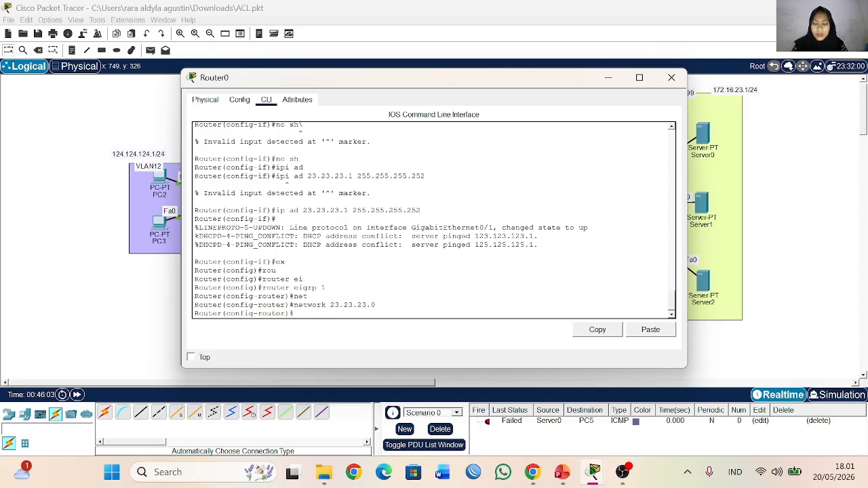
pyautogui.click(669, 80)
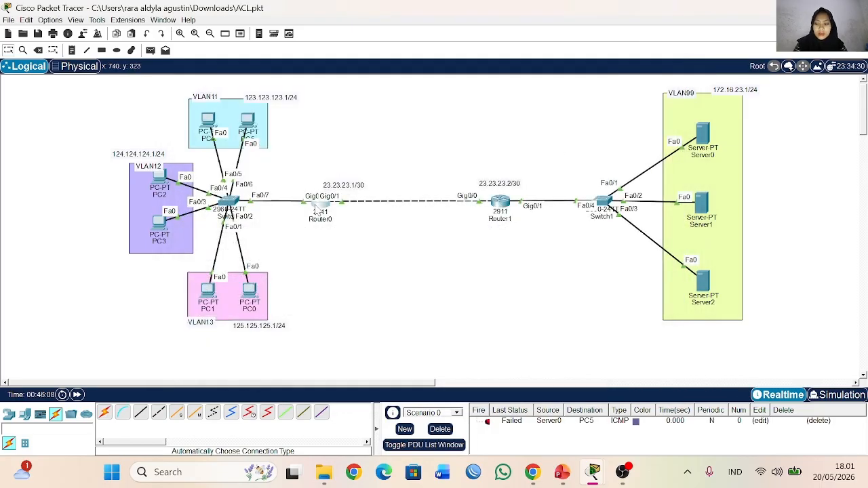
# Step: Nudge Router0 toward Router1 and its neighbouring 2960 switch slightly down, then reopen Router0's command line
pyautogui.moveTo(316, 210)
pyautogui.mouseDown()
pyautogui.moveTo(345, 214)
pyautogui.moveTo(333, 213)
pyautogui.mouseUp()
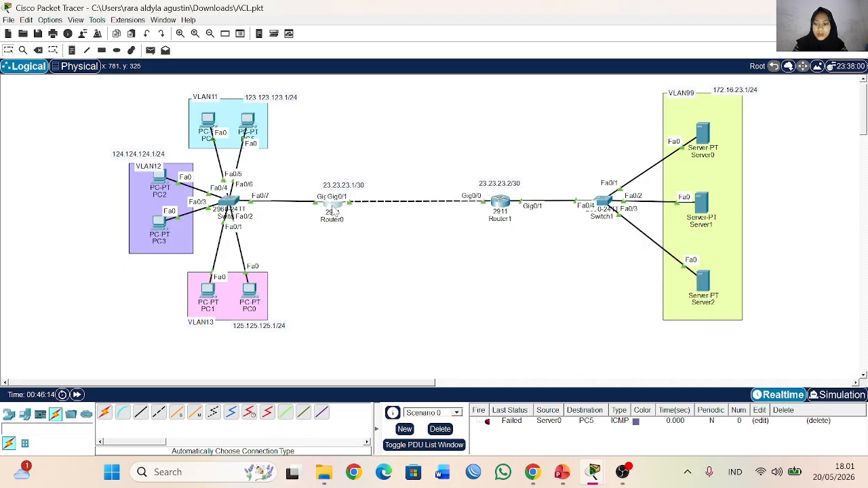
pyautogui.moveTo(232, 212); pyautogui.dragTo(234, 218)
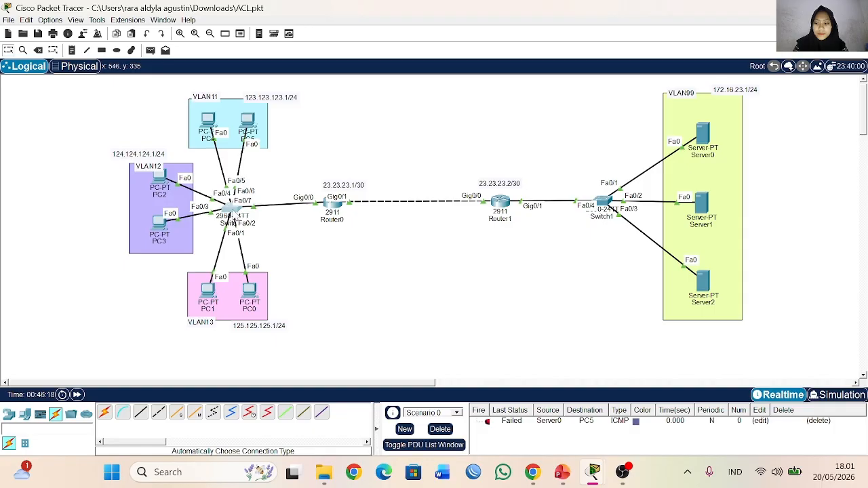
pyautogui.doubleClick(338, 216)
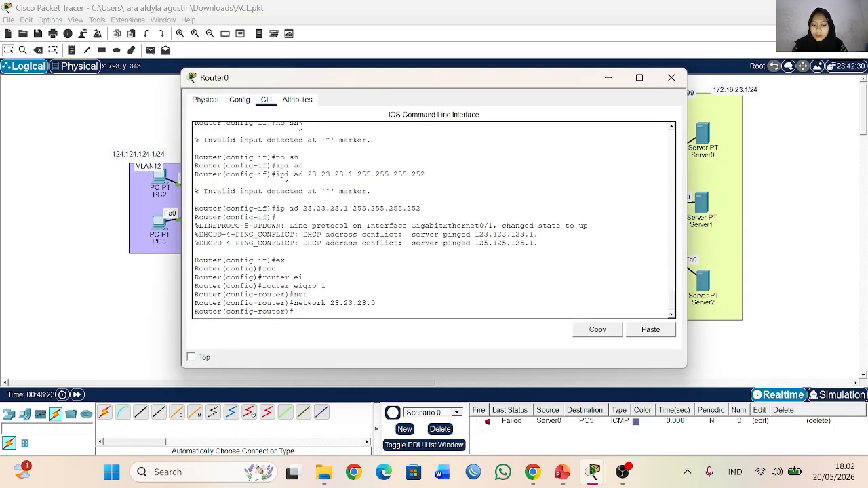
# Step: Advertise network 123.123.123.0 in Router0's EIGRP 1 process
pyautogui.write('net')
pyautogui.press('Tab')
pyautogui.write('123.123')
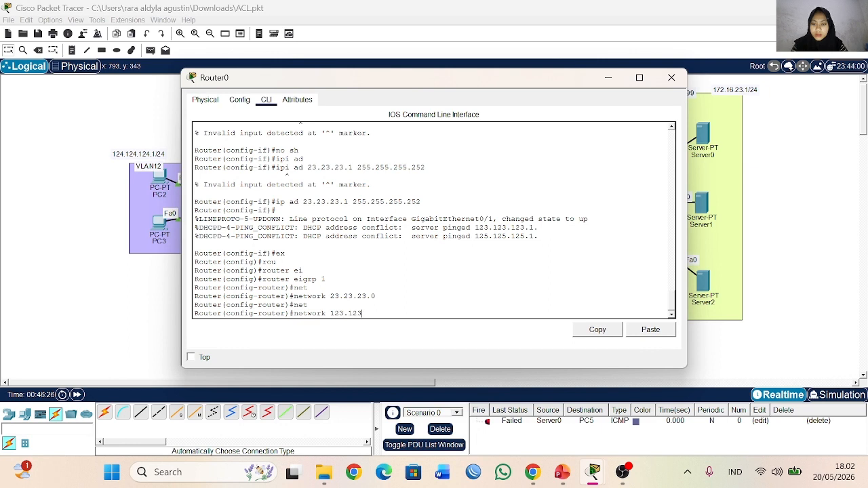
pyautogui.write('.123.0')
pyautogui.press('Return')
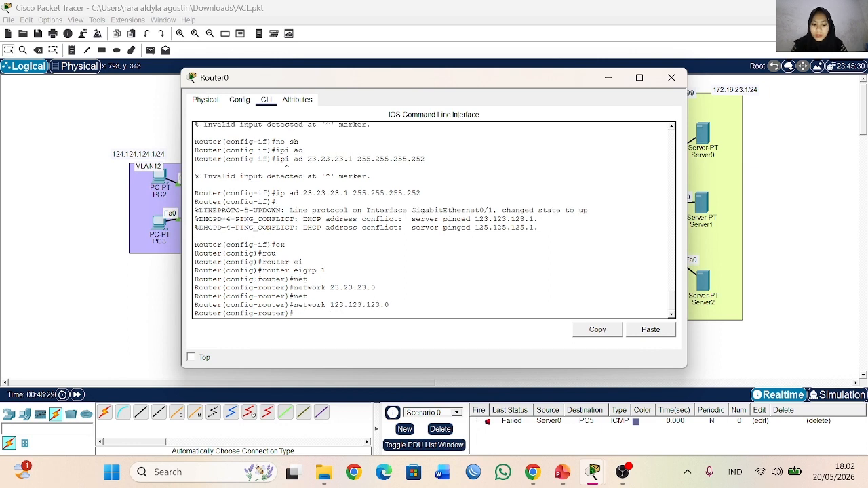
# Step: Advertise network 124.124.124.0 in Router0's EIGRP process
pyautogui.press('Up')
pyautogui.press('BackSpace')
pyautogui.press('BackSpace')
pyautogui.press('BackSpace')
pyautogui.press('BackSpace')
pyautogui.press('BackSpace')
pyautogui.press('BackSpace')
pyautogui.press('BackSpace')
pyautogui.press('BackSpace')
pyautogui.press('BackSpace')
pyautogui.press('BackSpace')
pyautogui.press('BackSpace')
pyautogui.press('BackSpace')
pyautogui.write('124.124.124.')
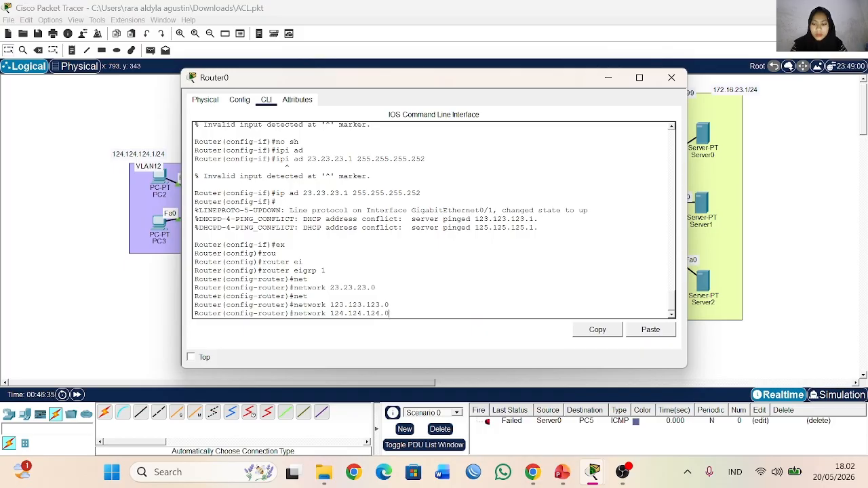
pyautogui.write('0')
pyautogui.press('Return')
# Step: Advertise network 125.125.125.0 in Router0's EIGRP process and close the router's window
pyautogui.write('net')
pyautogui.press('Tab')
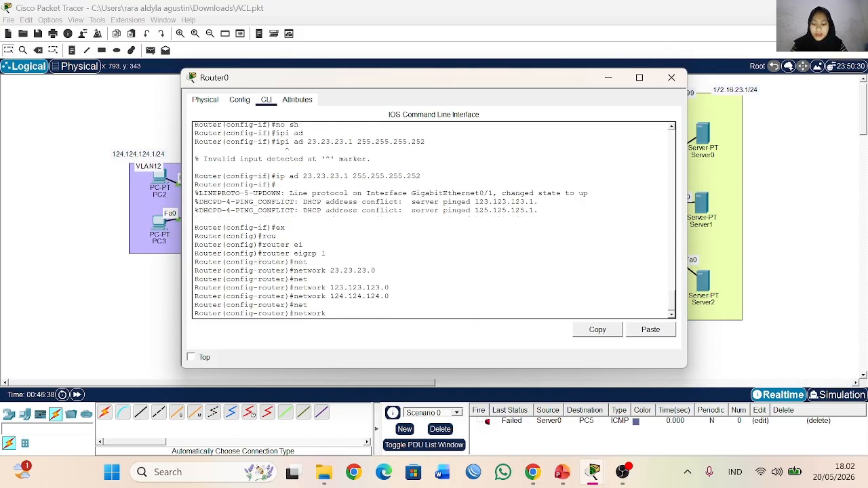
pyautogui.write('125.125.125.0')
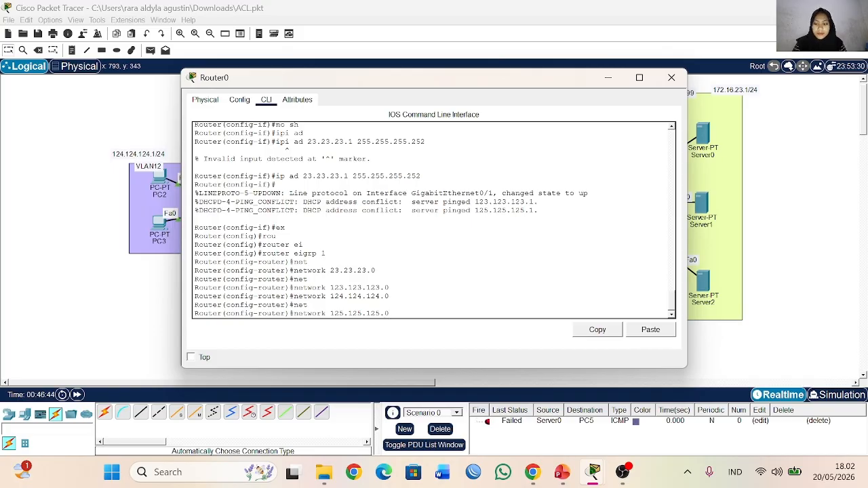
pyautogui.press('Return')
pyautogui.click(672, 77)
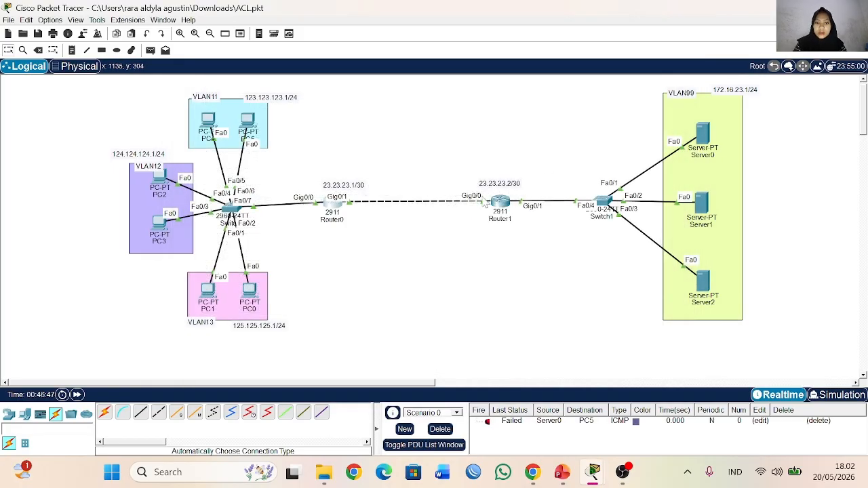
# Step: Open Router1's command line, exit its DHCP pool configuration and enter EIGRP routing with autonomous system number 1
pyautogui.click(501, 204)
pyautogui.write('ex')
pyautogui.press('Return')
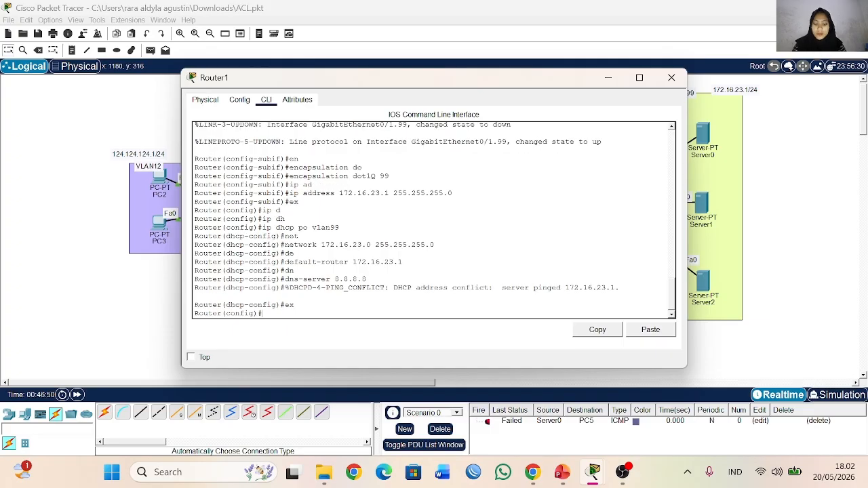
pyautogui.write('rou')
pyautogui.press('Tab')
pyautogui.write('ter e')
pyautogui.press('Tab')
pyautogui.write('2')
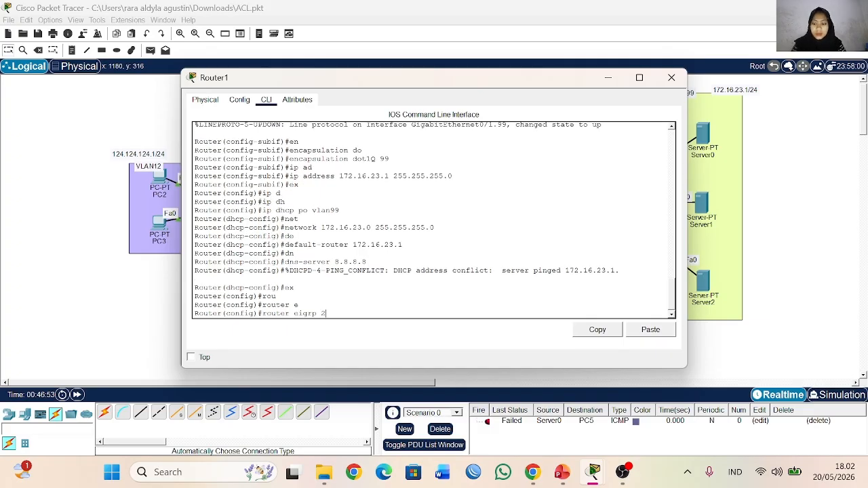
pyautogui.press('BackSpace')
pyautogui.write('1')
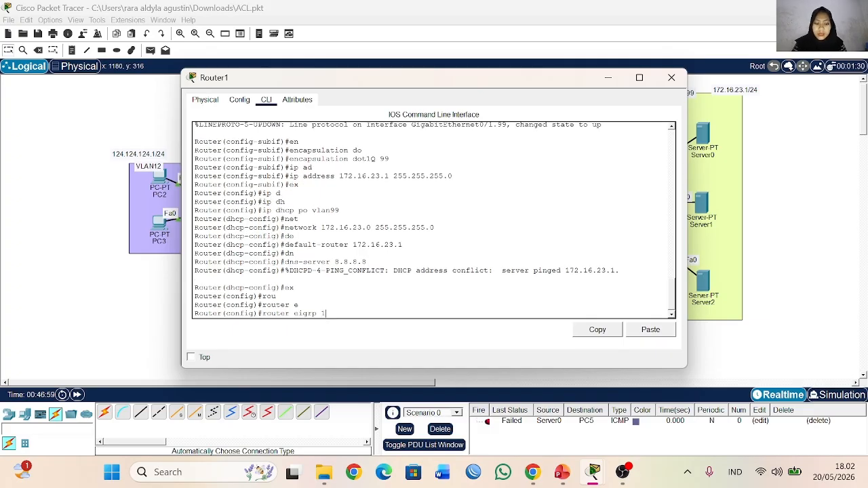
pyautogui.press('Return')
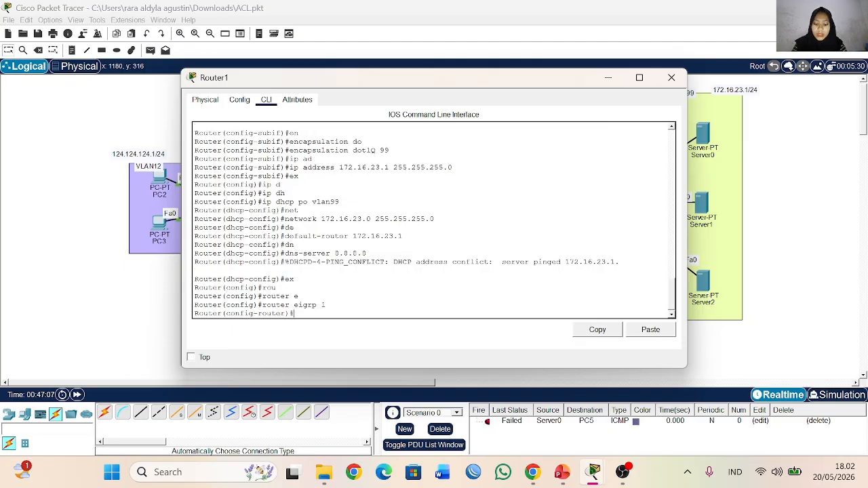
# Step: Advertise the inter-router network 23.23.23.0 in Router1's EIGRP process
pyautogui.write('net')
pyautogui.press('Tab')
pyautogui.write('23.23.23')
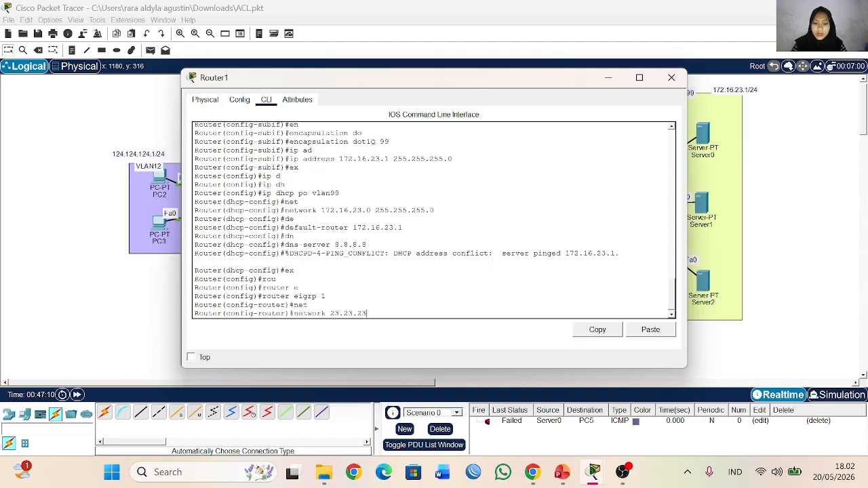
pyautogui.write('.0')
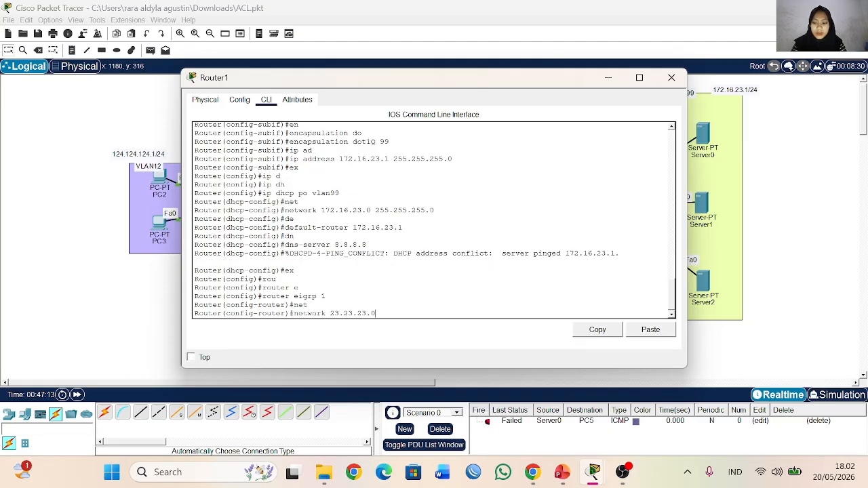
pyautogui.press('Return')
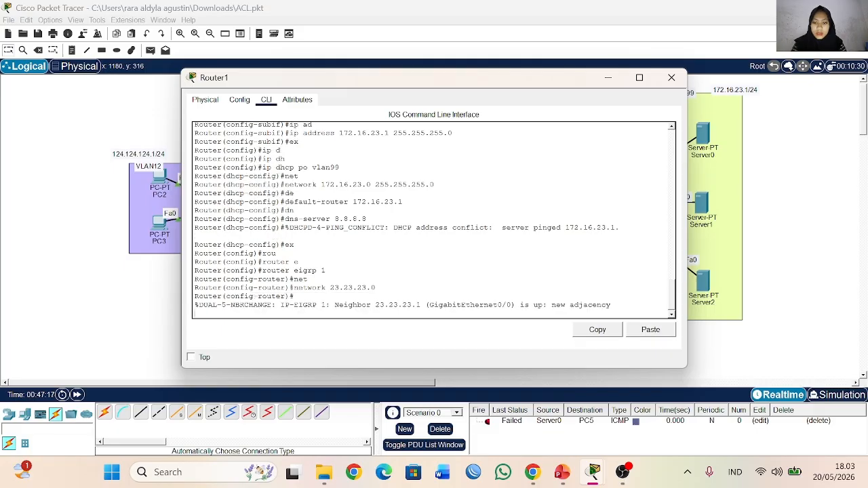
# Step: Advertise the server network 172.16.23.0 in Router1's EIGRP process
pyautogui.press('Return')
pyautogui.write('network')
pyautogui.press('Tab')
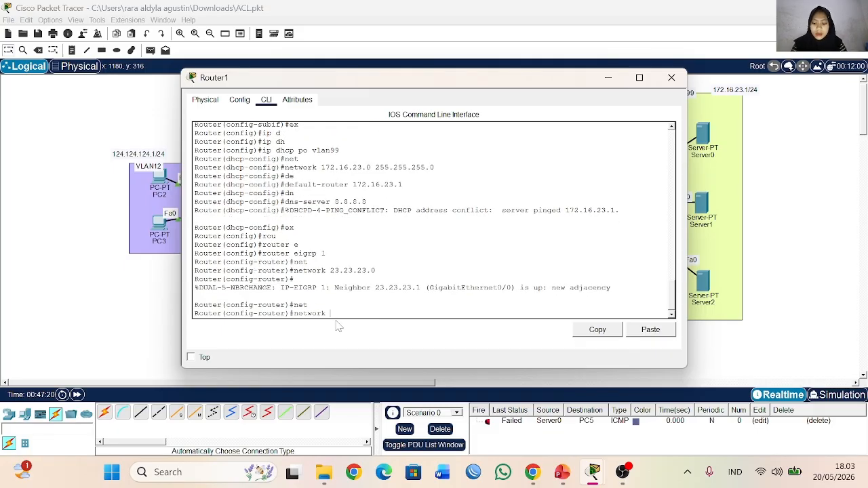
pyautogui.write('172.16.23.0')
pyautogui.press('Return')
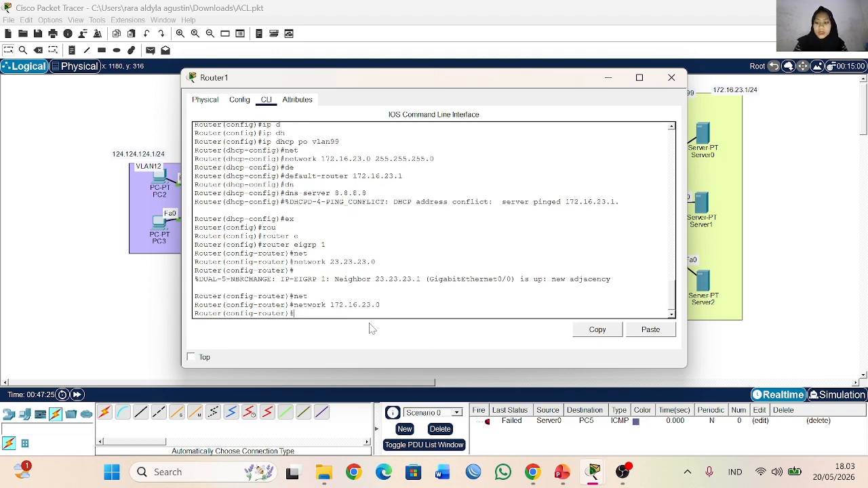
# Step: Display Router1's IP routing table with do sh ip ro, examine the EIGRP-learned routes and close the router's window
pyautogui.write('do sh ip ro')
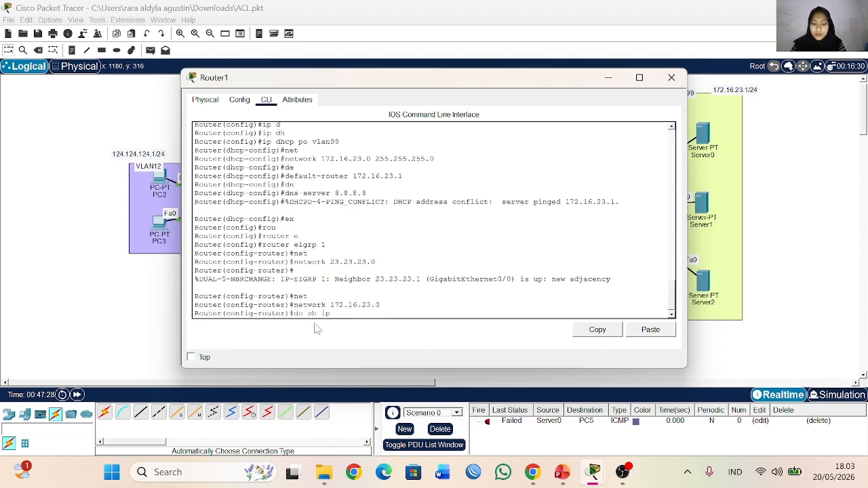
pyautogui.press('Return')
pyautogui.press('Return')
pyautogui.press('Return')
pyautogui.press('Return')
pyautogui.press('Return')
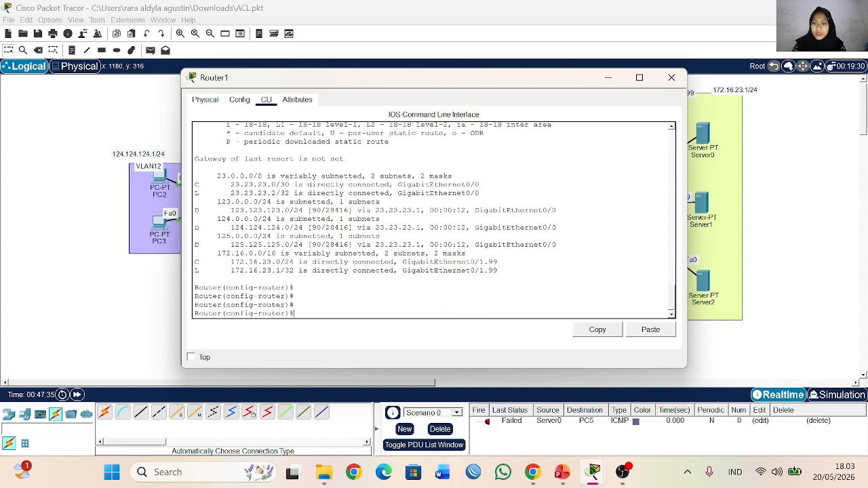
pyautogui.moveTo(195, 210); pyautogui.dragTo(213, 237)
pyautogui.click(208, 245)
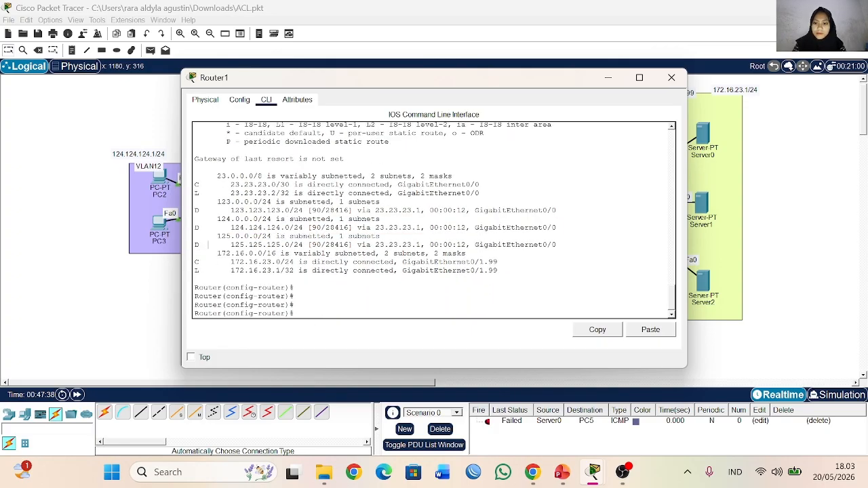
pyautogui.click(671, 77)
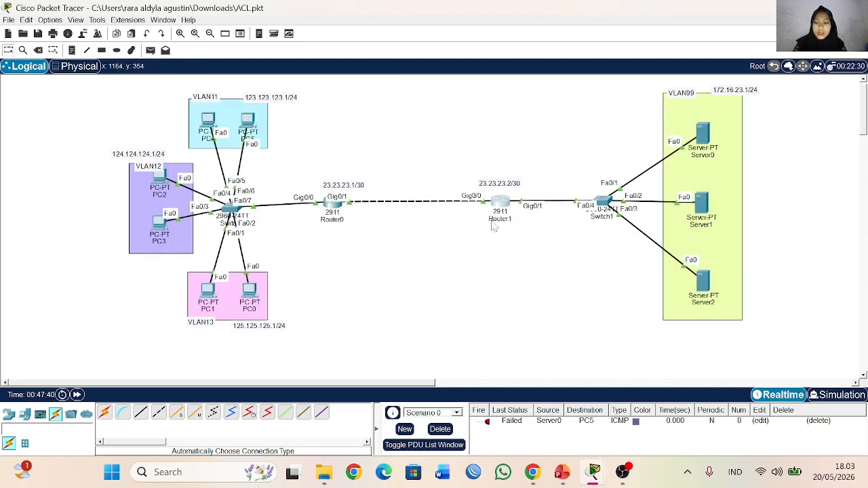
# Step: Display Router0's IP routing table with do sh ip ro, examine its routes and close the router's window
pyautogui.click(332, 203)
pyautogui.press('Return')
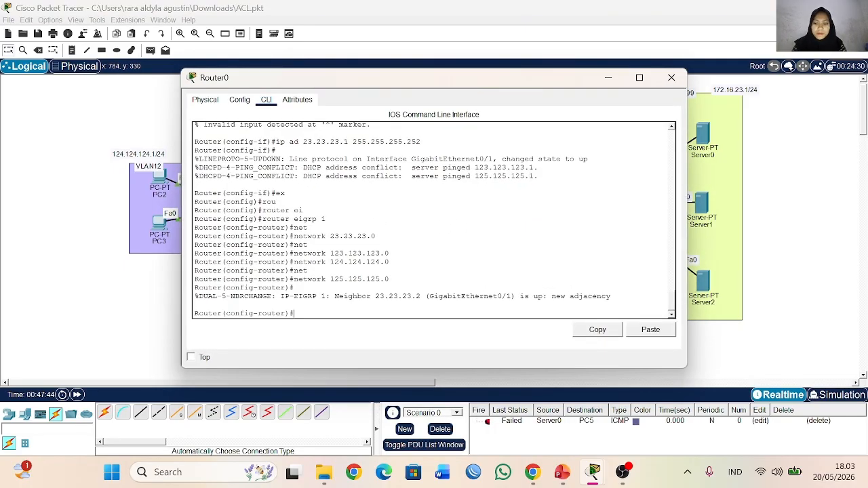
pyautogui.write('do sh ip ro')
pyautogui.press('Return')
pyautogui.press('Return')
pyautogui.press('Return')
pyautogui.press('Return')
pyautogui.press('Return')
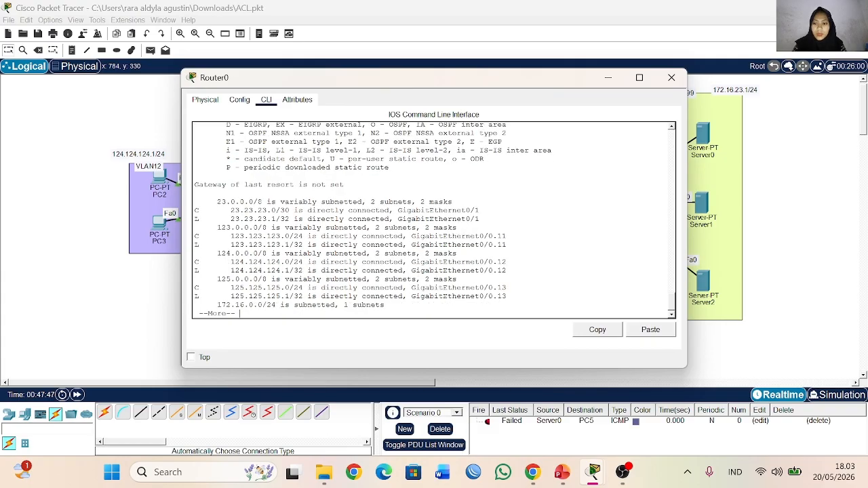
pyautogui.press('Return')
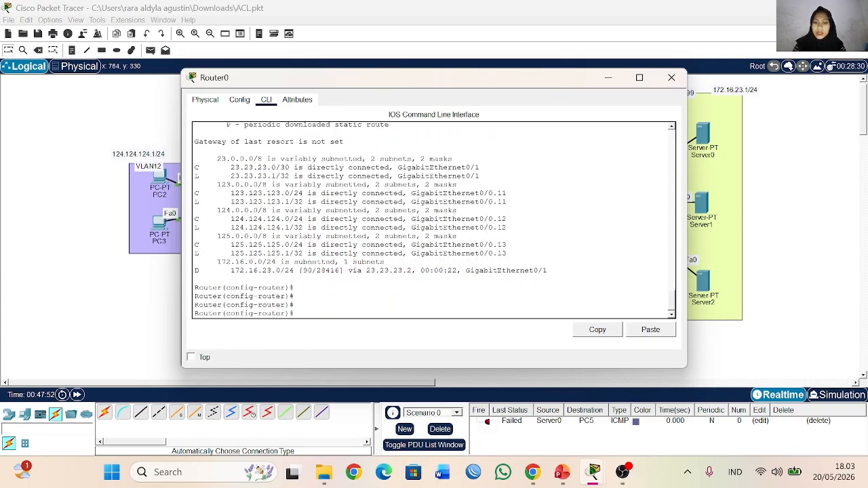
pyautogui.click(671, 78)
# Step: Test connectivity between the two networks by sending a simple PDU from Server0 to PC0
pyautogui.click(150, 50)
pyautogui.click(703, 132)
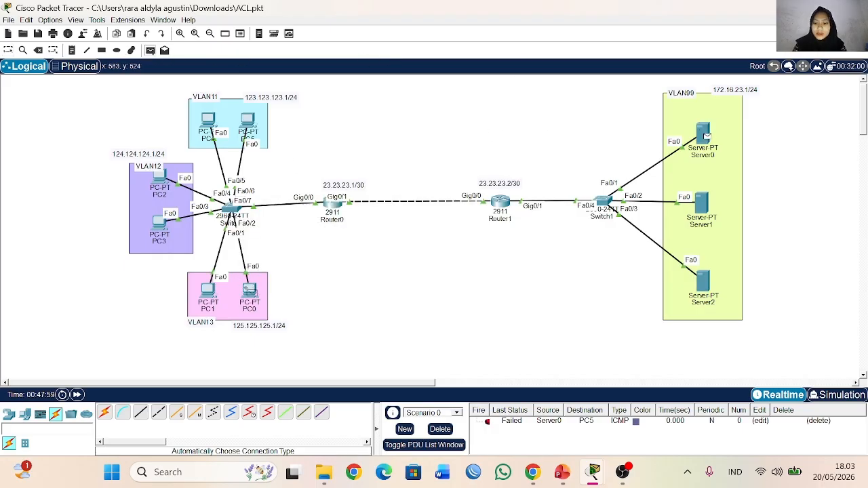
pyautogui.click(249, 291)
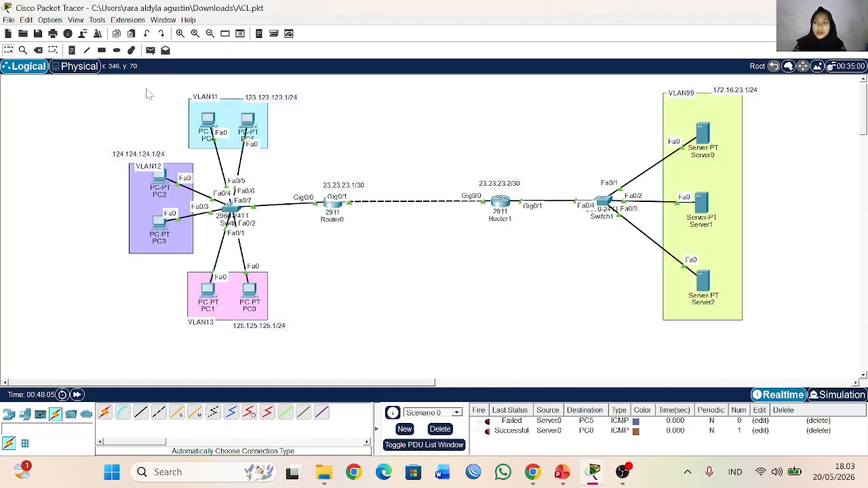
# Step: Test the opposite direction by sending a simple PDU from PC2 to Server1
pyautogui.click(150, 50)
pyautogui.click(160, 178)
pyautogui.click(702, 203)
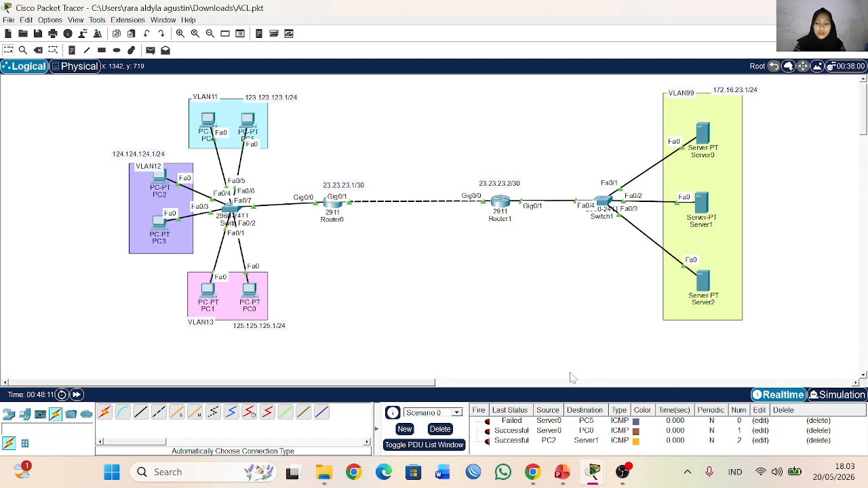
# Step: Review the Outline slide of the access control list presentation in PowerPoint and return to Packet Tracer
pyautogui.moveTo(562, 474)
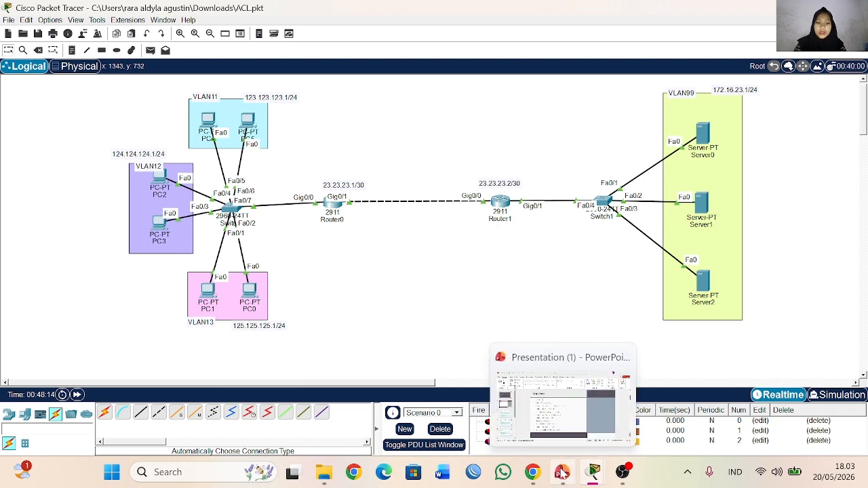
pyautogui.click(561, 474)
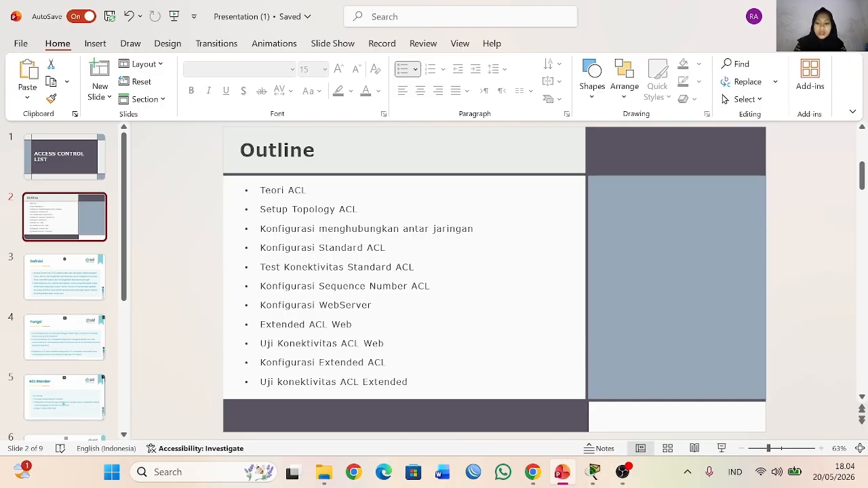
pyautogui.click(593, 472)
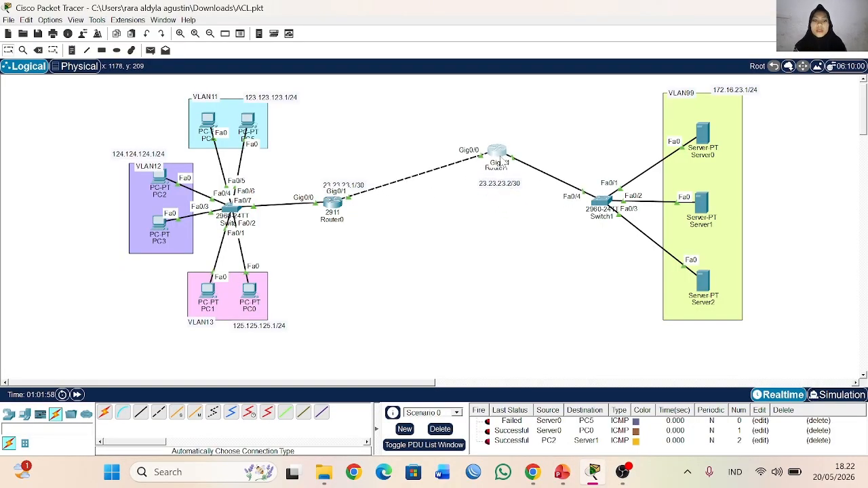
# Step: Move Router0 up level with Router1 and place the 23.23.23.1/30 and 23.23.23.2/30 labels above their routers
pyautogui.moveTo(336, 209); pyautogui.dragTo(340, 162)
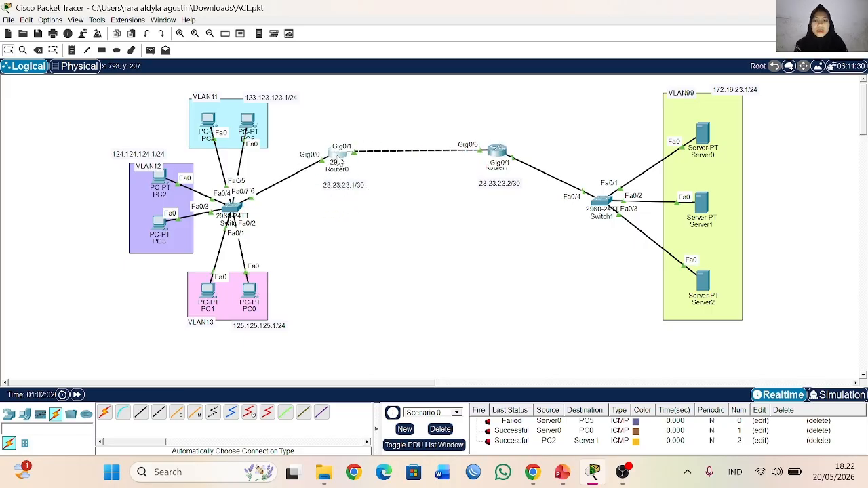
pyautogui.moveTo(491, 187); pyautogui.dragTo(487, 191)
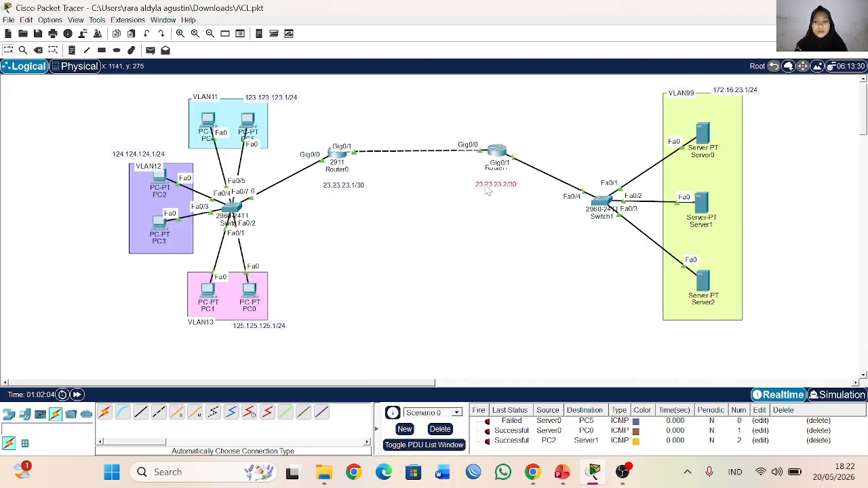
pyautogui.moveTo(357, 191); pyautogui.dragTo(350, 192)
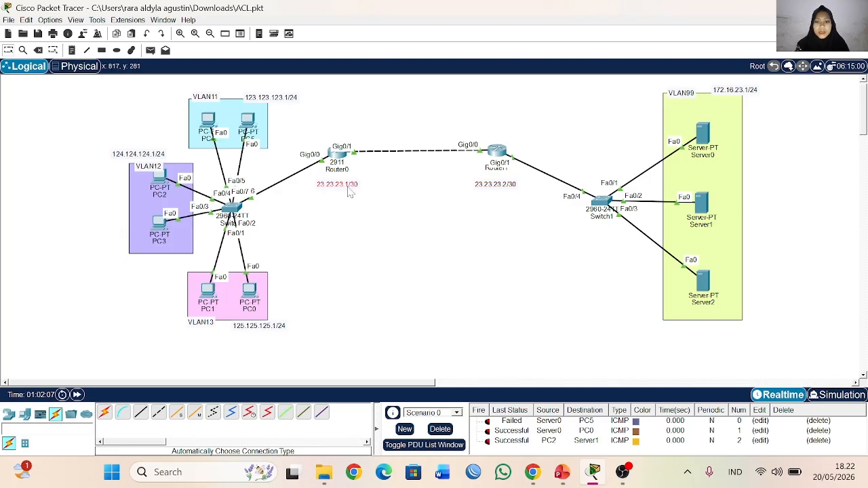
pyautogui.scroll(1, 412, 205)
pyautogui.moveTo(486, 194); pyautogui.dragTo(481, 140)
pyautogui.moveTo(339, 193); pyautogui.dragTo(341, 143)
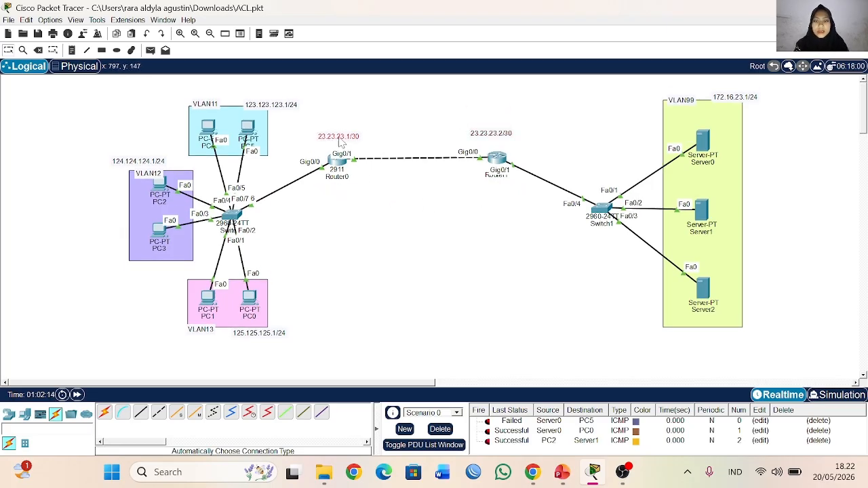
# Step: Open Router1's command line and enter privileged mode and global configuration mode
pyautogui.doubleClick(497, 160)
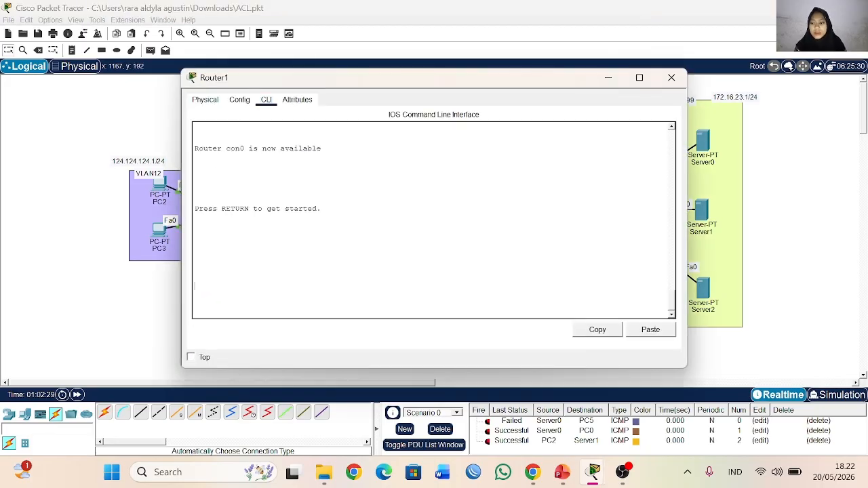
pyautogui.press('Return')
pyautogui.press('Return')
pyautogui.write('en')
pyautogui.press('Return')
pyautogui.write('conf t')
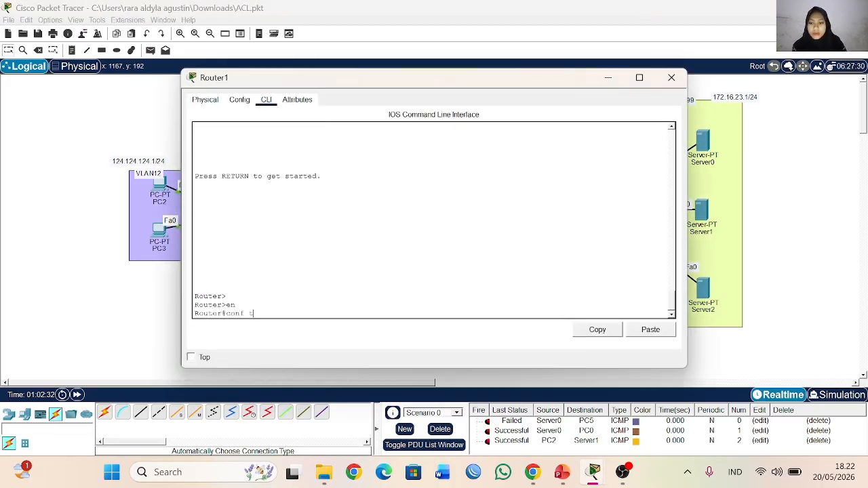
pyautogui.press('Return')
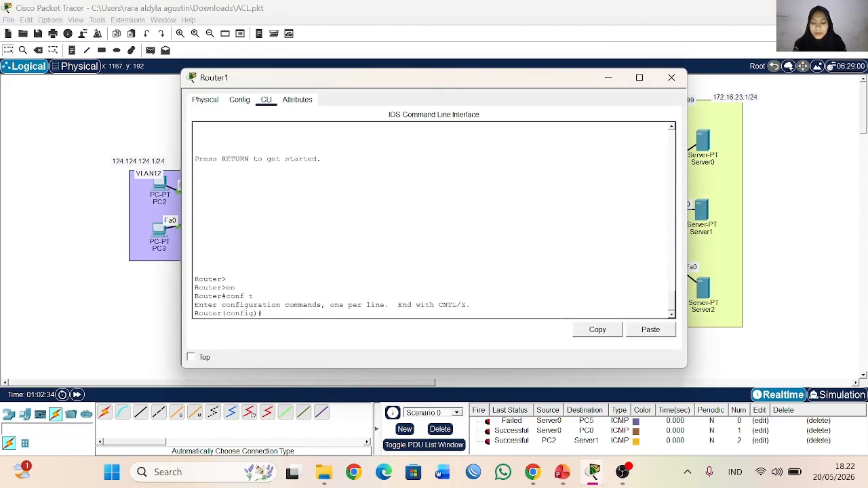
# Step: Start an ip access-list command on Router1 and query the access list types it offers
pyautogui.write('ip ac')
pyautogui.press('Tab')
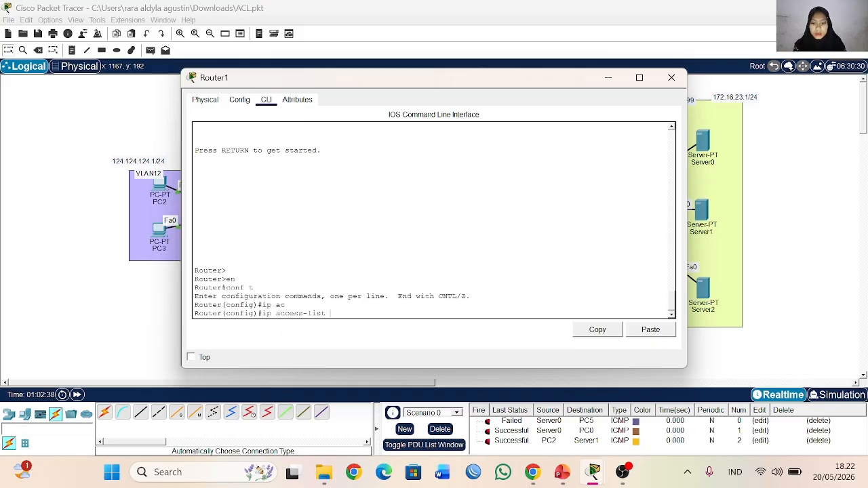
pyautogui.write('/')
pyautogui.press('BackSpace')
pyautogui.write('?')
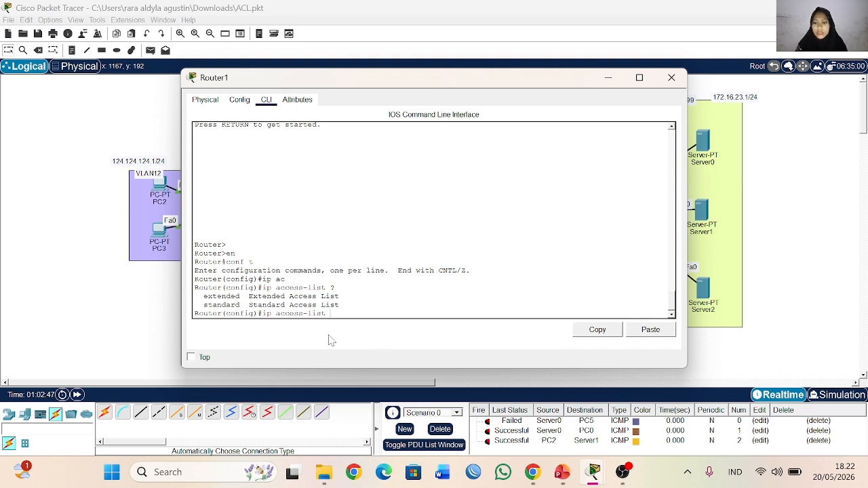
# Step: Extend the ip access-list command with the standard type and review the number and name identifiers it accepts
pyautogui.write('st')
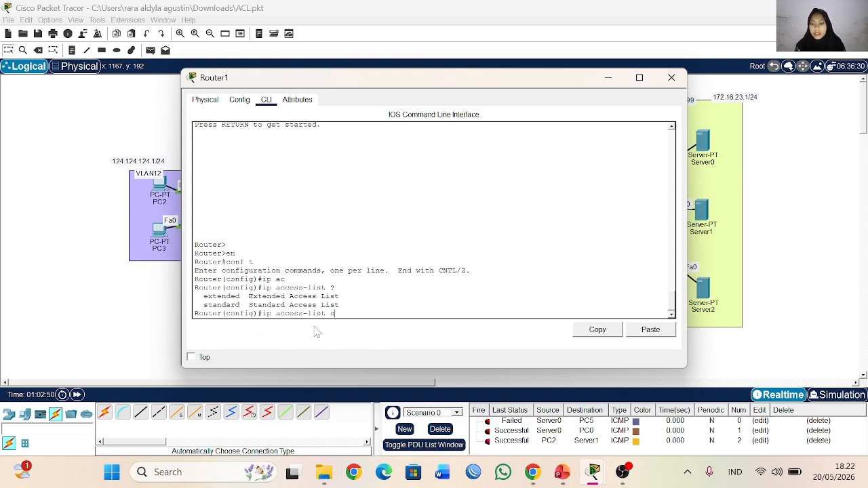
pyautogui.press('Tab')
pyautogui.write('?')
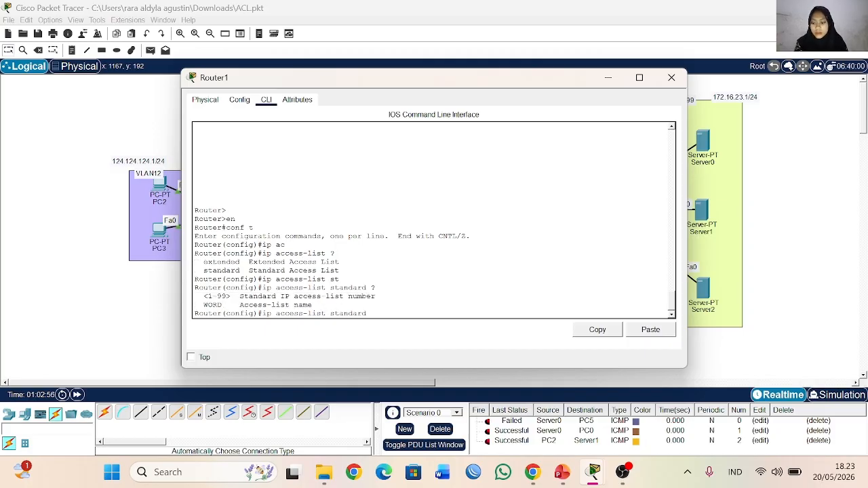
pyautogui.moveTo(208, 296)
pyautogui.mouseDown()
pyautogui.moveTo(228, 296)
pyautogui.moveTo(208, 288)
pyautogui.mouseUp()
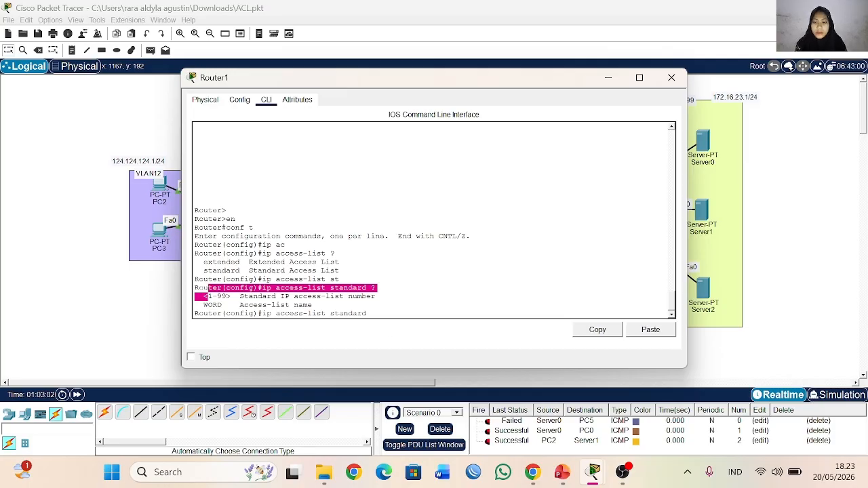
pyautogui.click(372, 313)
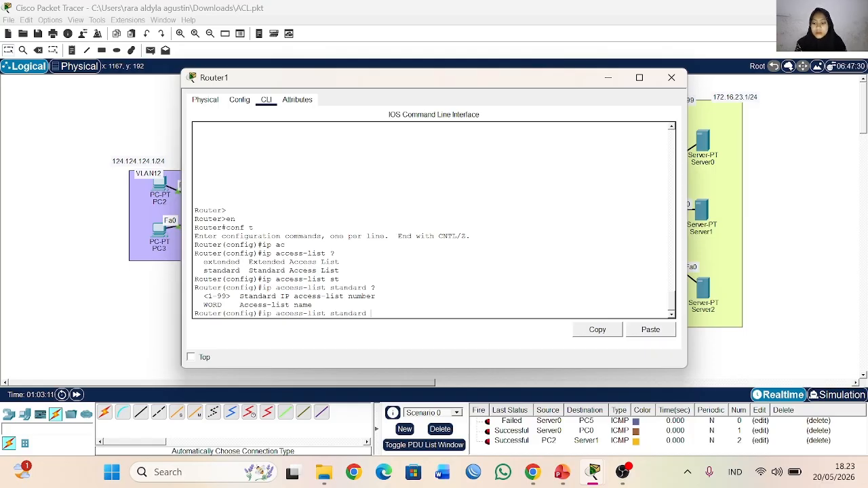
pyautogui.moveTo(198, 305); pyautogui.dragTo(313, 306)
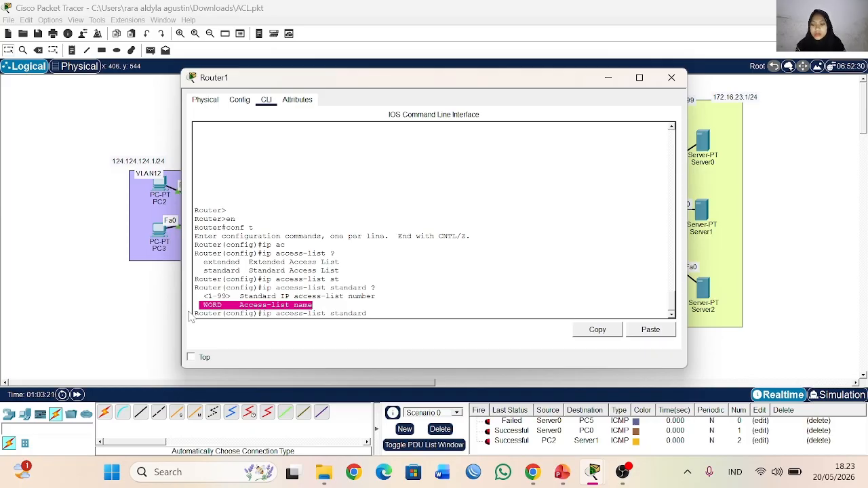
pyautogui.moveTo(200, 297); pyautogui.dragTo(313, 305)
pyautogui.click(316, 306)
# Step: Check the options for number 1 and create standard access list 1, entering its configuration mode
pyautogui.write('1')
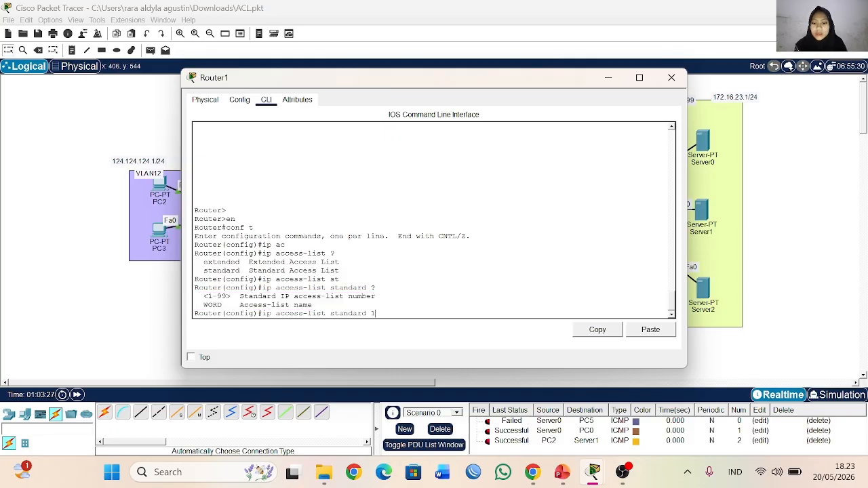
pyautogui.write(' ?')
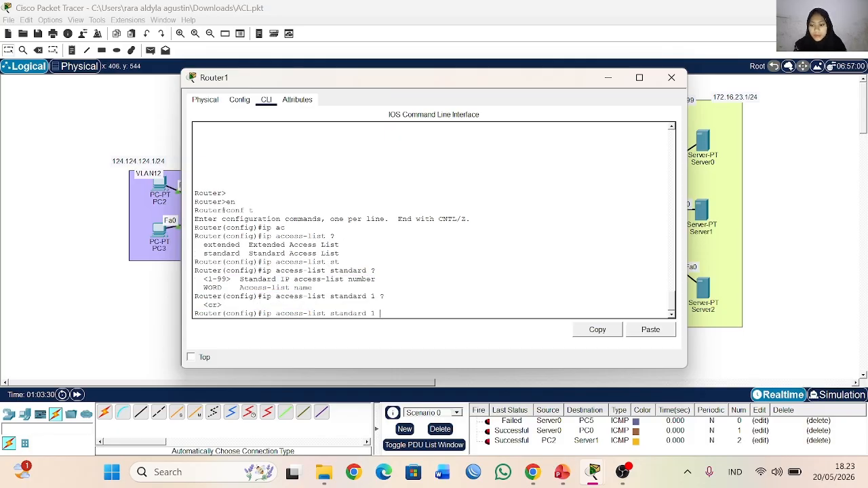
pyautogui.press('Return')
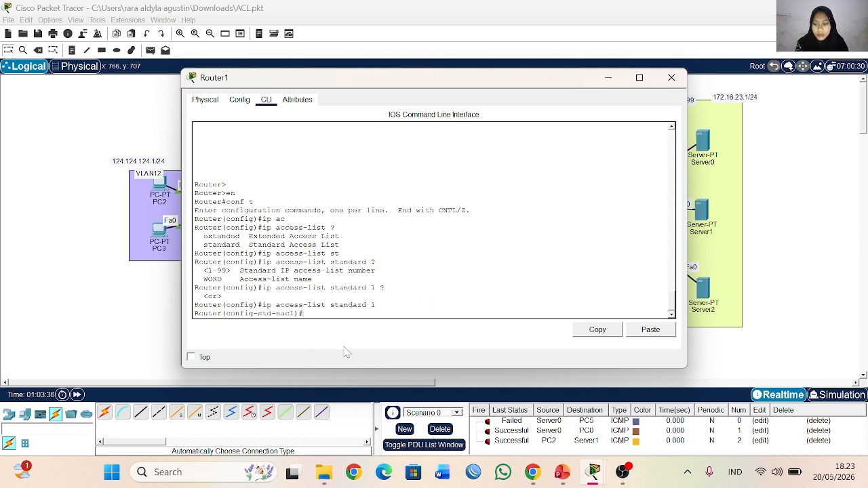
# Step: List the commands available in the standard access list's configuration mode
pyautogui.moveTo(226, 313); pyautogui.dragTo(300, 314)
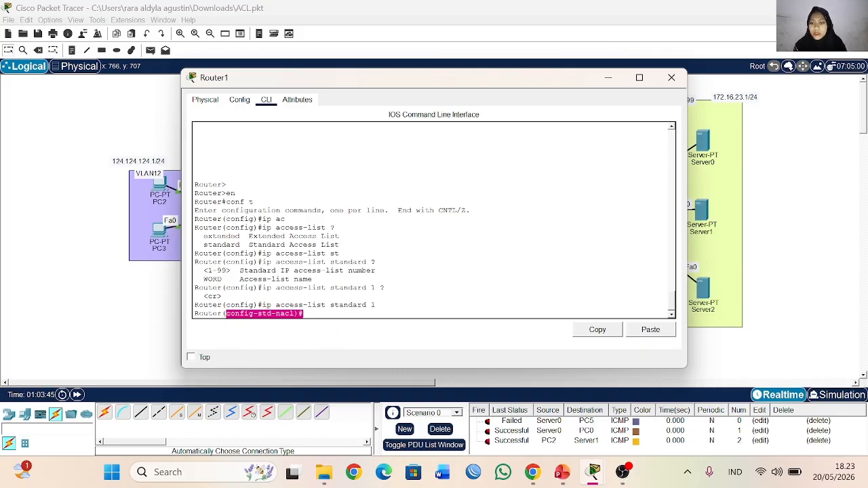
pyautogui.click(331, 314)
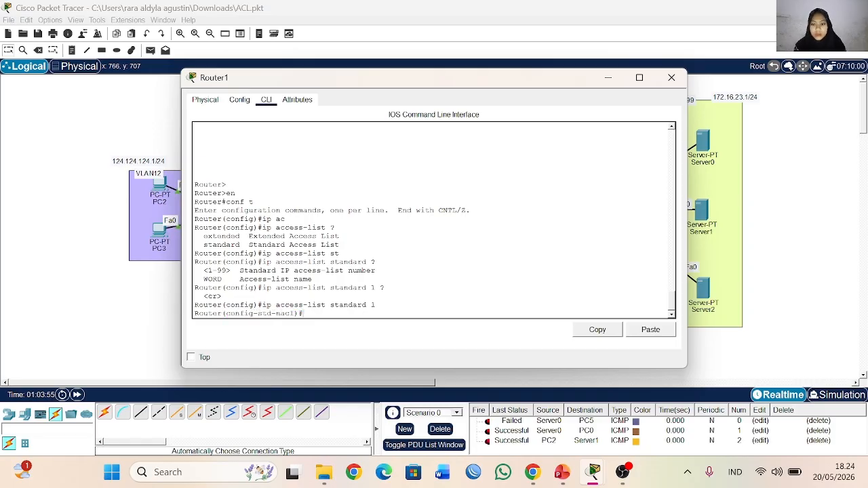
pyautogui.write('?')
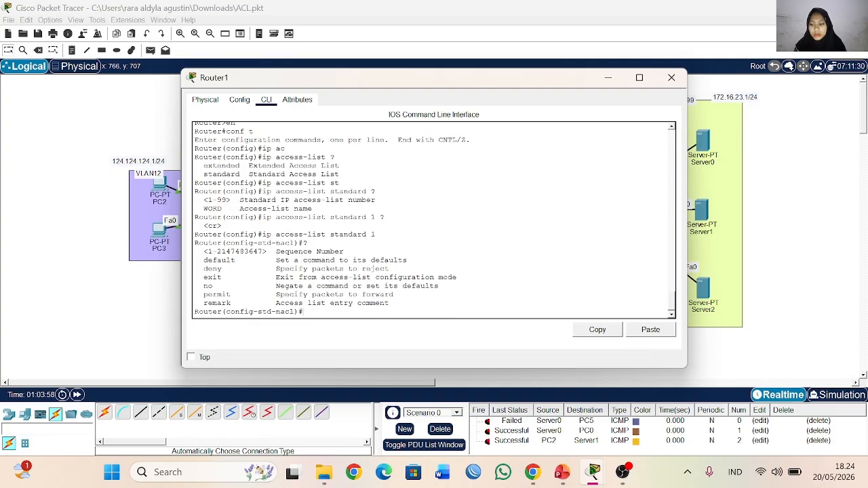
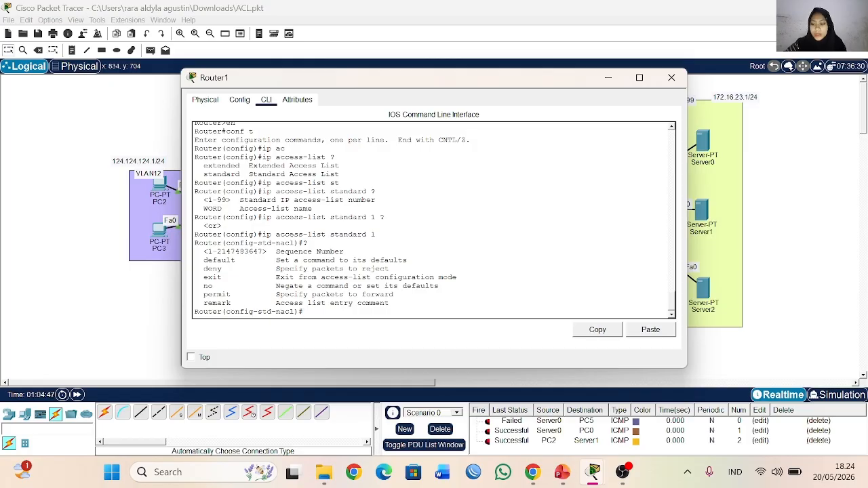
# Step: Review the listed standard access list commands, from the sequence number and default options through deny and permit
pyautogui.moveTo(195, 252); pyautogui.dragTo(415, 286)
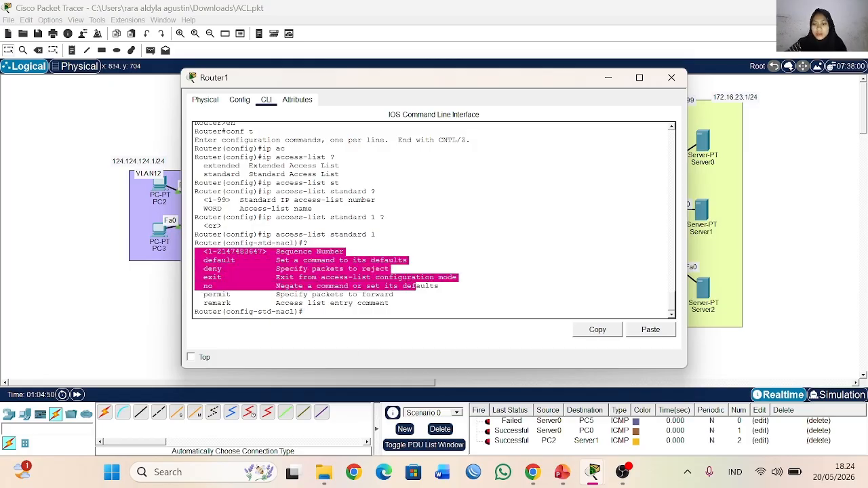
pyautogui.click(385, 218)
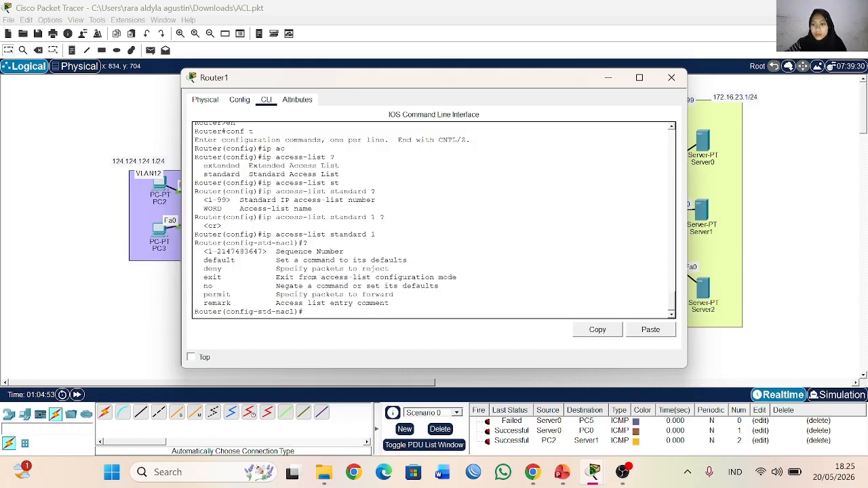
pyautogui.moveTo(200, 261); pyautogui.dragTo(352, 261)
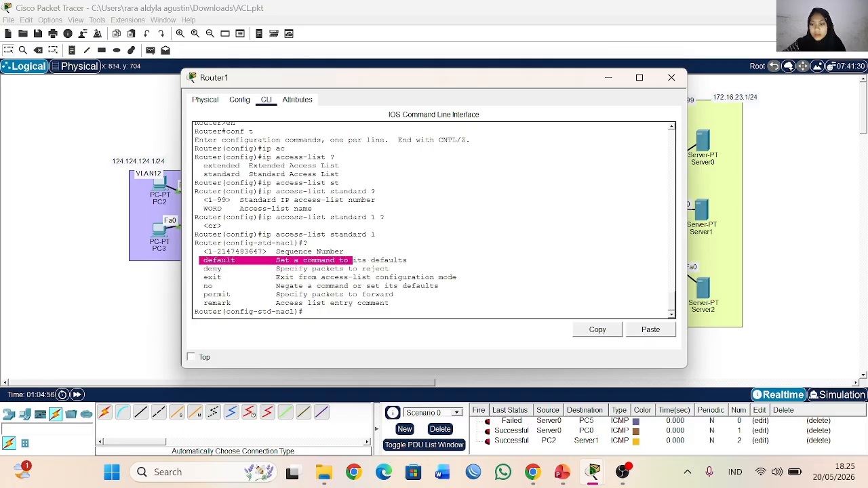
pyautogui.moveTo(200, 269); pyautogui.dragTo(245, 294)
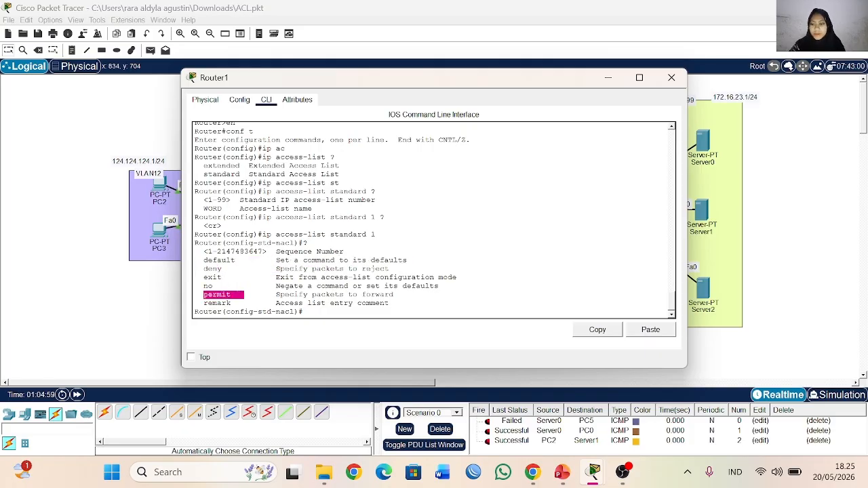
pyautogui.click(234, 293)
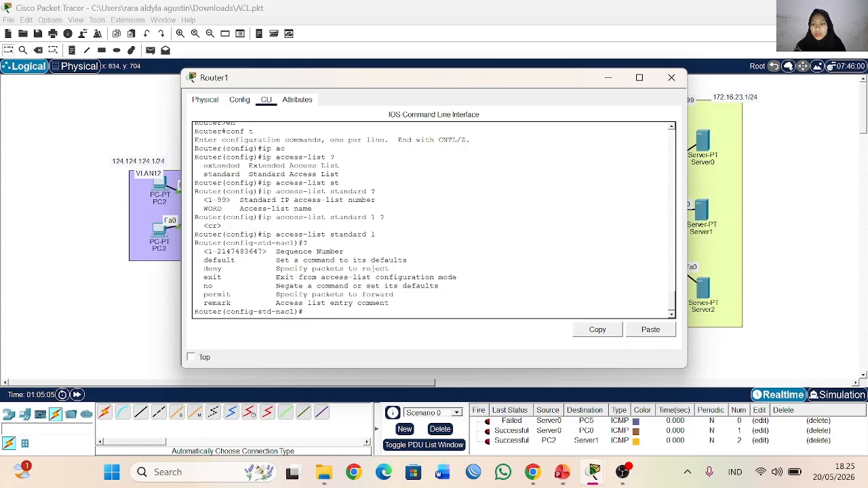
pyautogui.moveTo(196, 269); pyautogui.dragTo(402, 271)
pyautogui.click(320, 311)
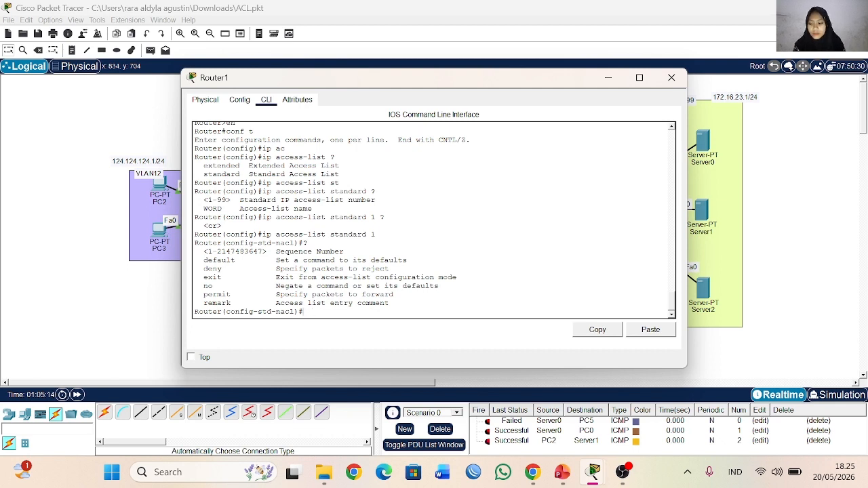
# Step: Start a deny entry in standard access list 1 and query the source options it accepts
pyautogui.write('n')
pyautogui.press('Tab')
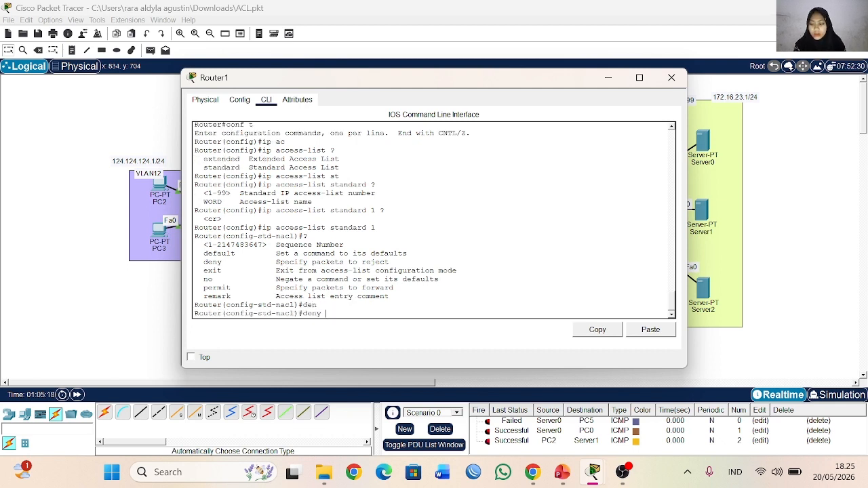
pyautogui.write('?')
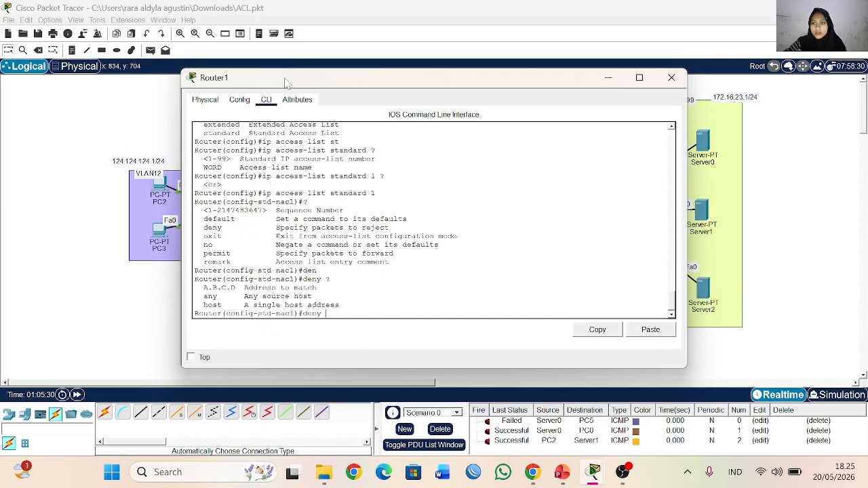
# Step: Check the wildcard option and deny the VLAN13 network 125.125.125.0 with wildcard 0.0.0.255 in standard access list 1
pyautogui.moveTo(289, 82); pyautogui.dragTo(409, 90)
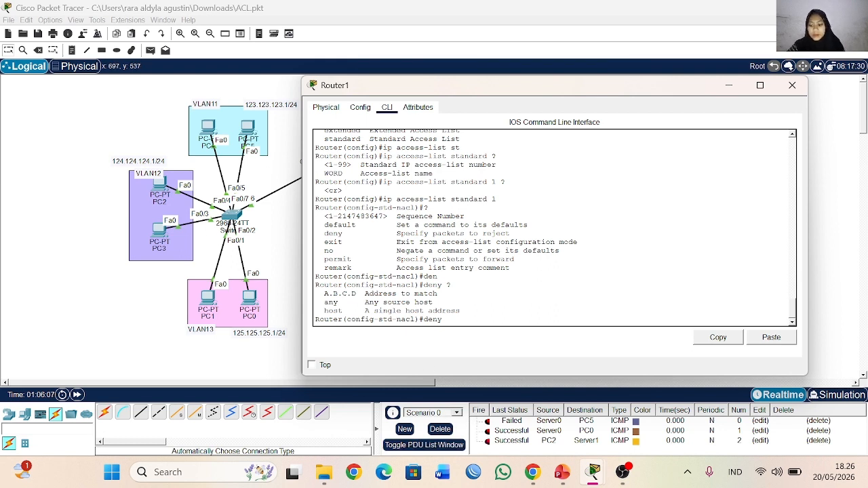
pyautogui.write('25.125.')
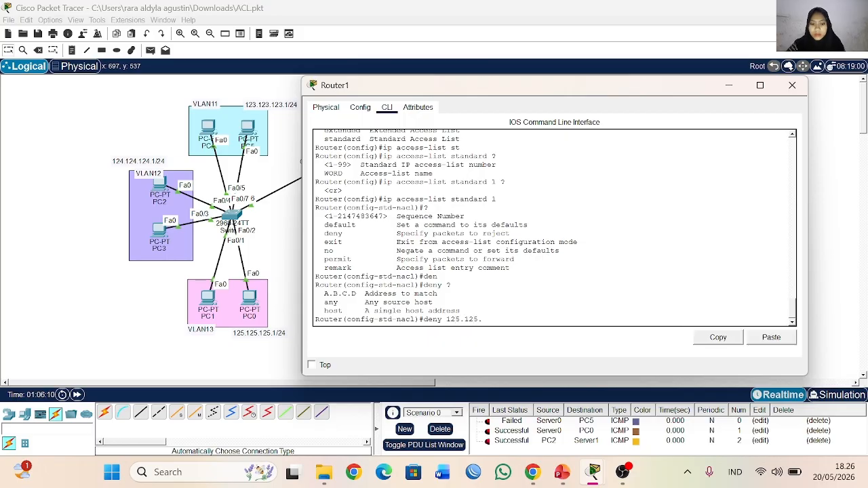
pyautogui.write('125.')
pyautogui.write('0 ')
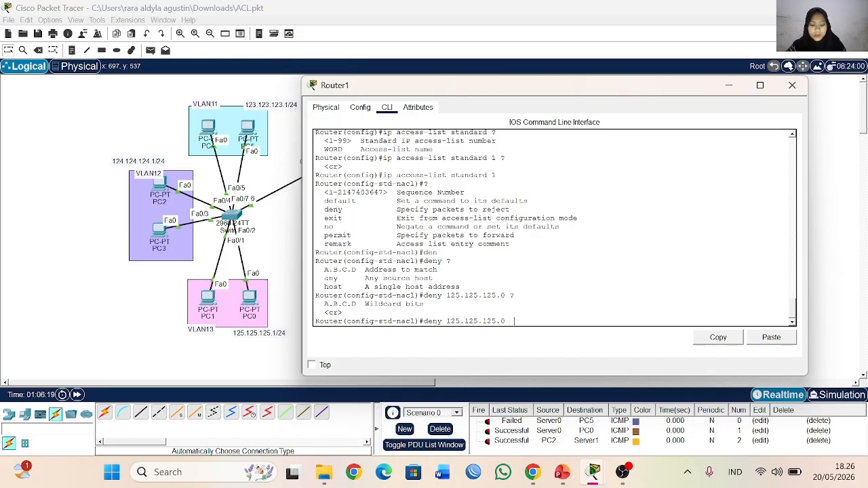
pyautogui.write('?0.0.0.255')
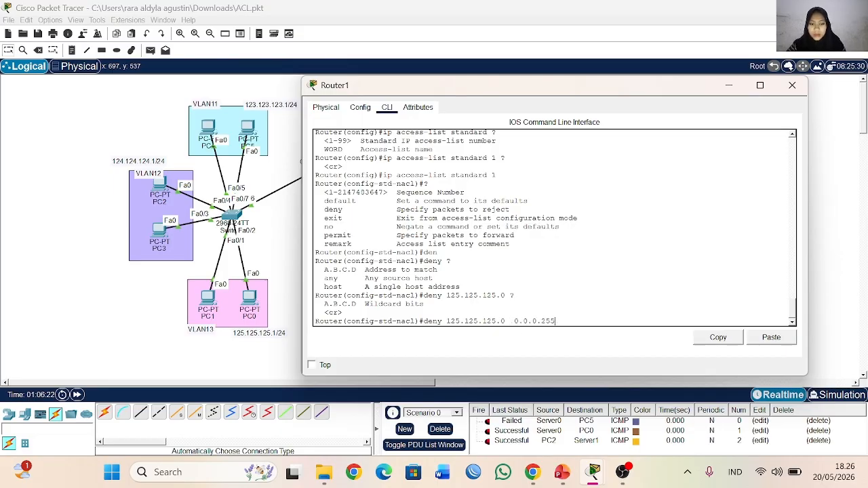
pyautogui.press('Return')
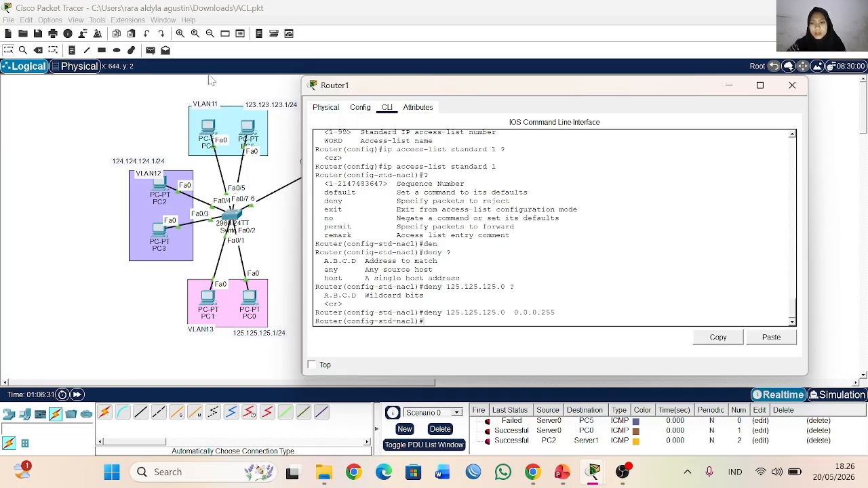
# Step: Delete the current PDU test scenario and bring back Router1's command line
pyautogui.click(729, 87)
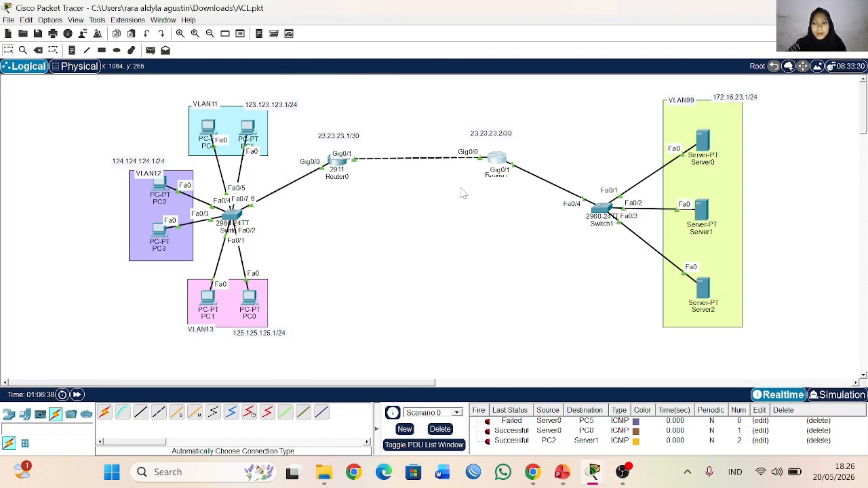
pyautogui.click(440, 430)
pyautogui.click(494, 157)
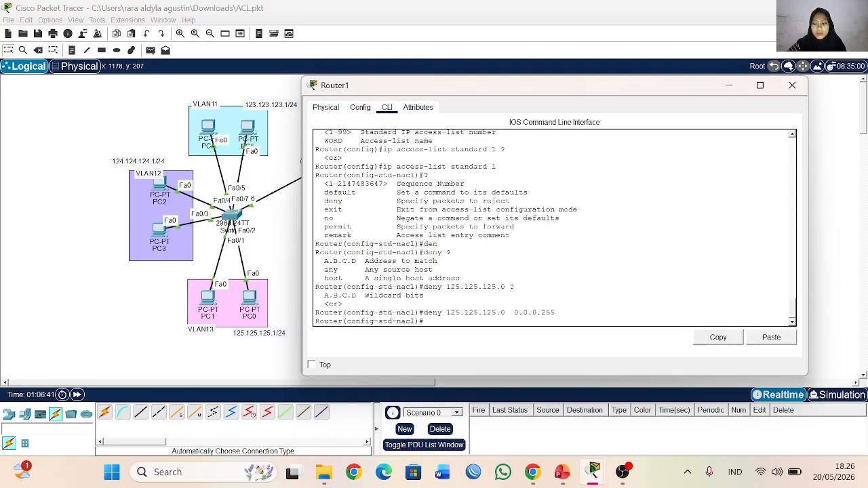
# Step: Add a permit any entry to standard access list 1
pyautogui.write('per')
pyautogui.press('Tab')
pyautogui.write('a')
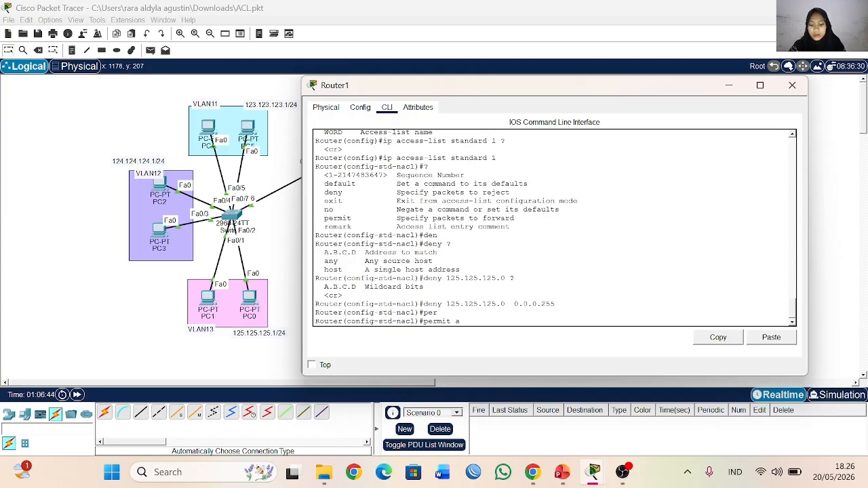
pyautogui.write('ny')
pyautogui.press('Tab')
pyautogui.press('Return')
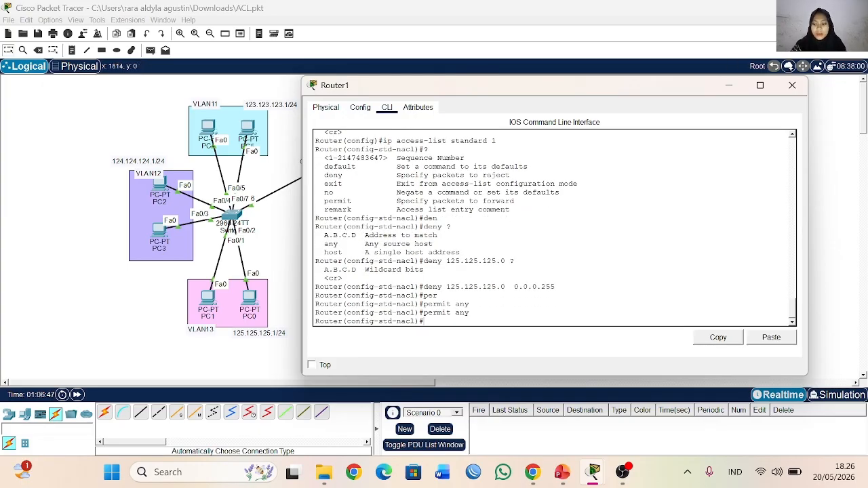
# Step: Display the access lists configured on Router1 from within the configuration mode
pyautogui.write('do sho ')
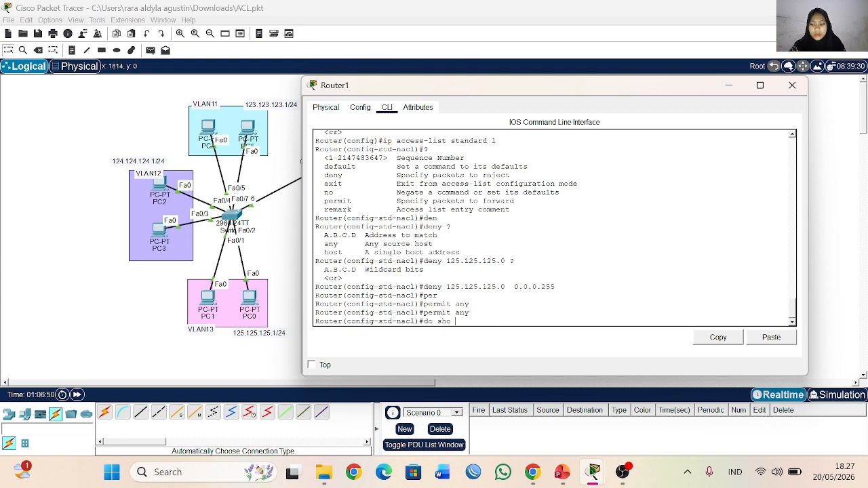
pyautogui.write('acc')
pyautogui.press('Return')
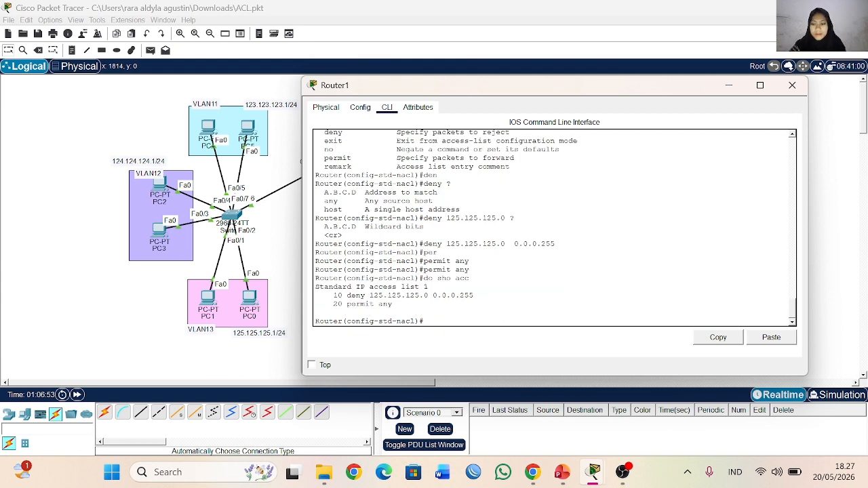
# Step: Examine the deny and permit any entries of standard access list 1 and their sequence order
pyautogui.moveTo(333, 295); pyautogui.dragTo(393, 304)
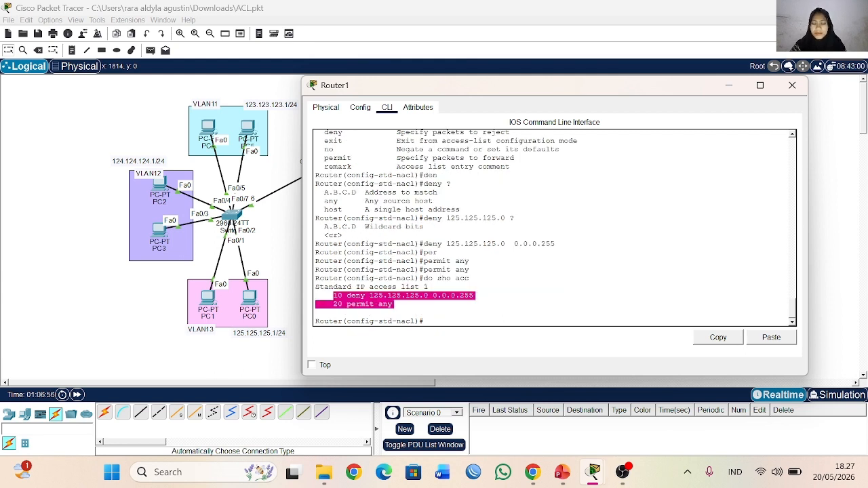
pyautogui.click(468, 315)
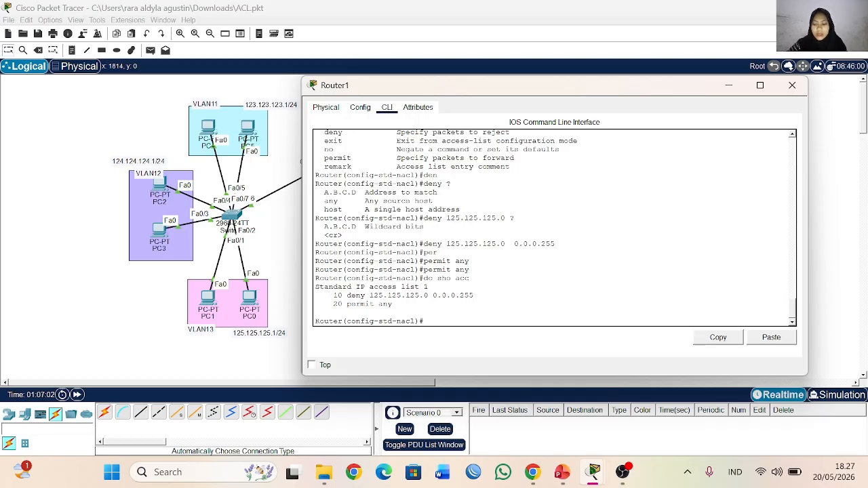
pyautogui.moveTo(393, 304); pyautogui.dragTo(392, 305)
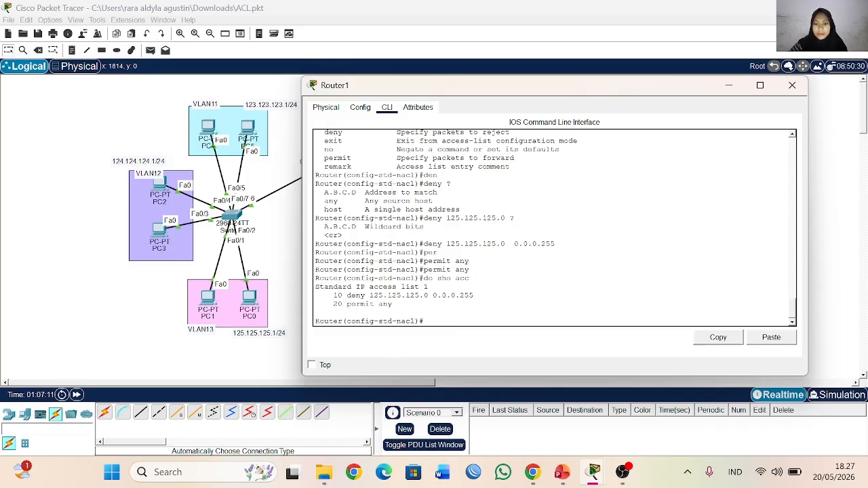
pyautogui.moveTo(394, 305); pyautogui.dragTo(329, 304)
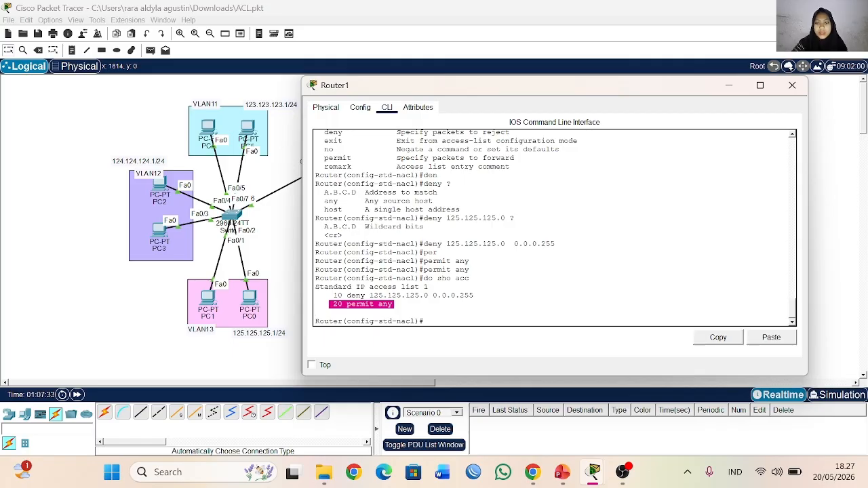
pyautogui.click(425, 321)
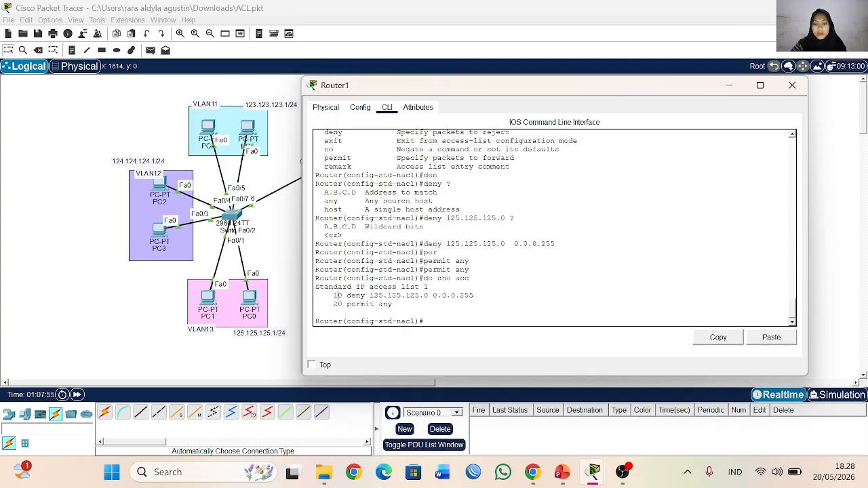
pyautogui.moveTo(337, 295); pyautogui.dragTo(474, 296)
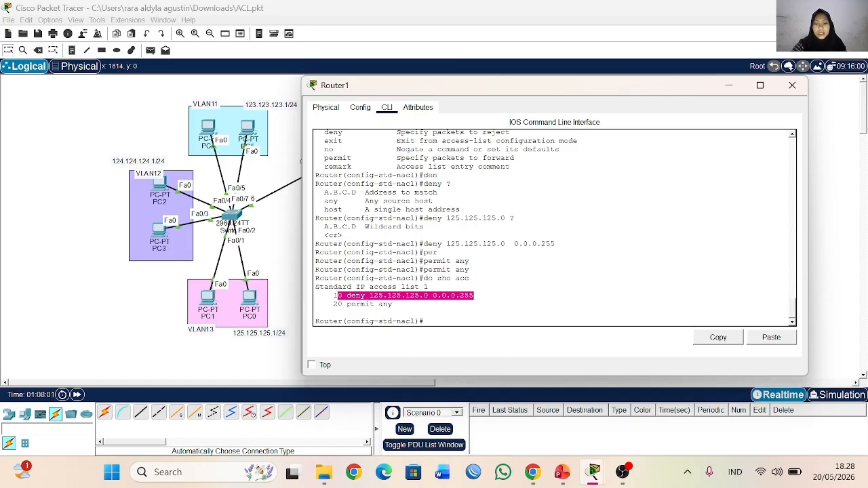
pyautogui.click(343, 298)
pyautogui.moveTo(330, 296); pyautogui.dragTo(473, 296)
pyautogui.click(417, 296)
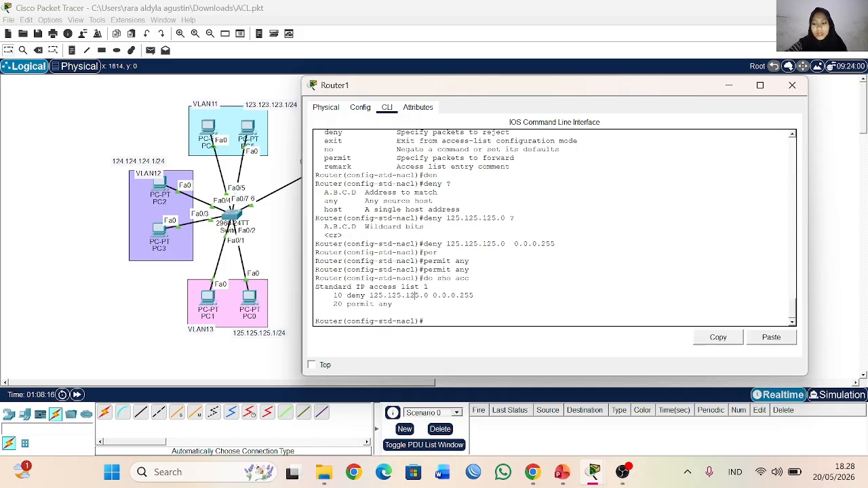
pyautogui.doubleClick(467, 296)
pyautogui.moveTo(325, 304); pyautogui.dragTo(395, 305)
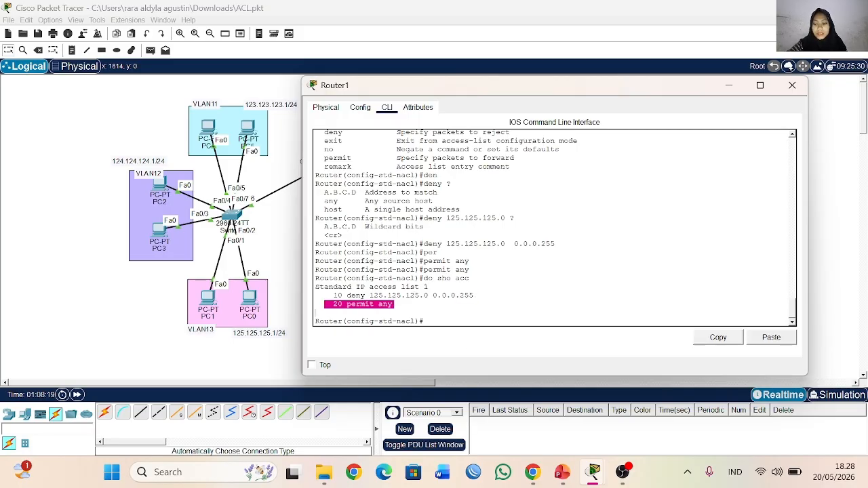
pyautogui.click(469, 296)
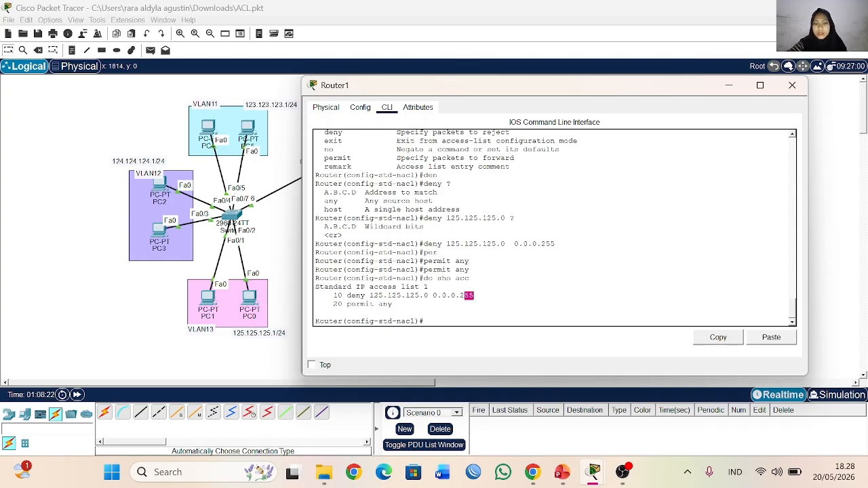
pyautogui.moveTo(329, 305); pyautogui.dragTo(392, 304)
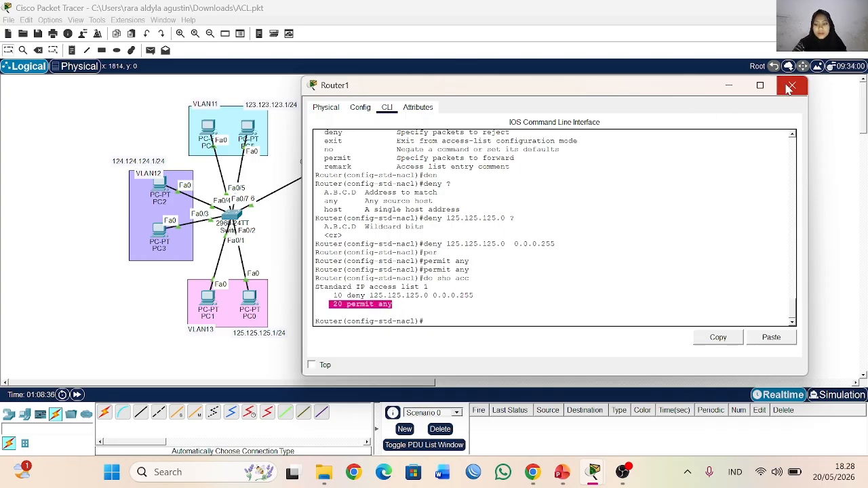
# Step: Exit the standard access list configuration mode and close Router1's window
pyautogui.write('ex')
pyautogui.press('Return')
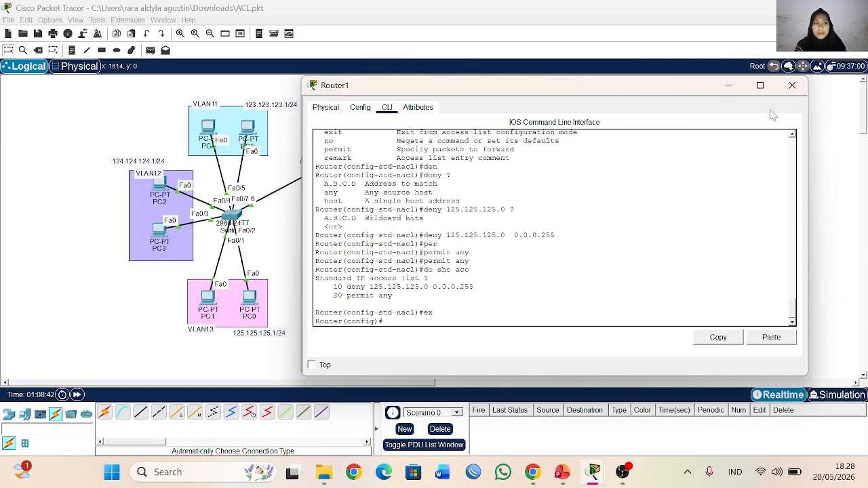
pyautogui.click(791, 89)
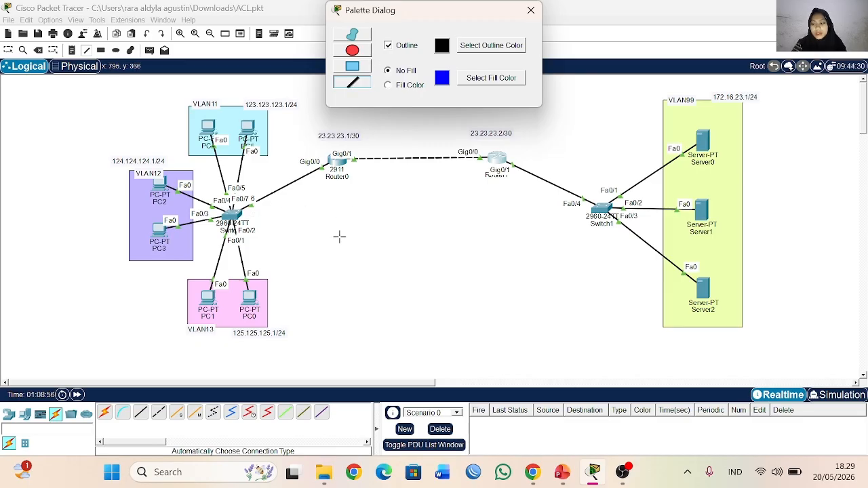
# Step: Draw annotation lines tracing the traffic paths from VLAN11 and the PC-side switch past Router0 to Router1, and leave drawing mode
pyautogui.moveTo(266, 137)
pyautogui.mouseDown()
pyautogui.moveTo(254, 189)
pyautogui.moveTo(315, 141)
pyautogui.moveTo(500, 140)
pyautogui.moveTo(473, 140)
pyautogui.mouseUp()
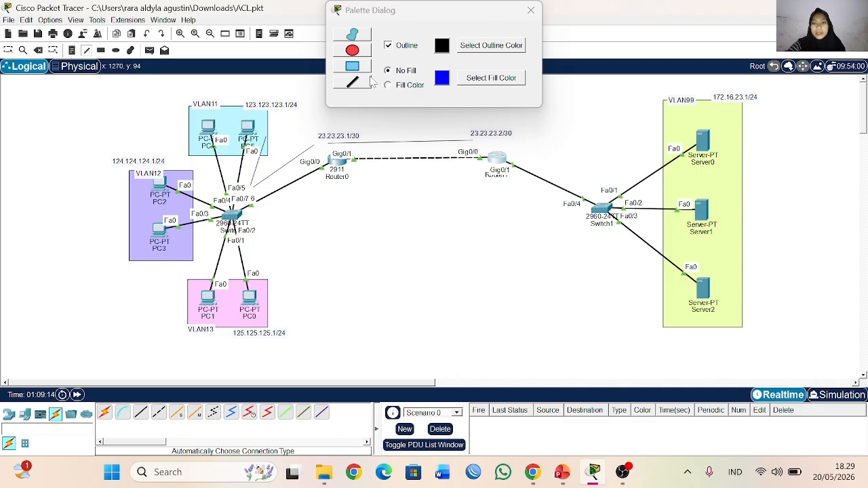
pyautogui.moveTo(249, 238); pyautogui.dragTo(480, 173)
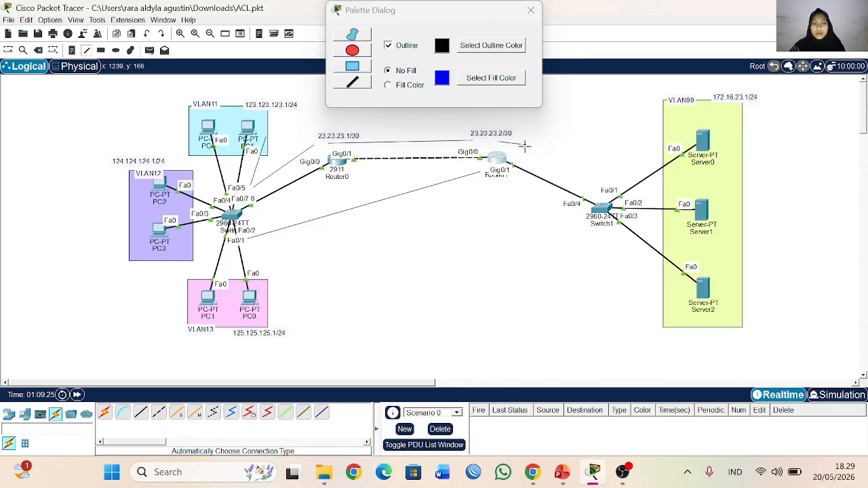
pyautogui.moveTo(499, 141); pyautogui.dragTo(520, 152)
pyautogui.click(531, 10)
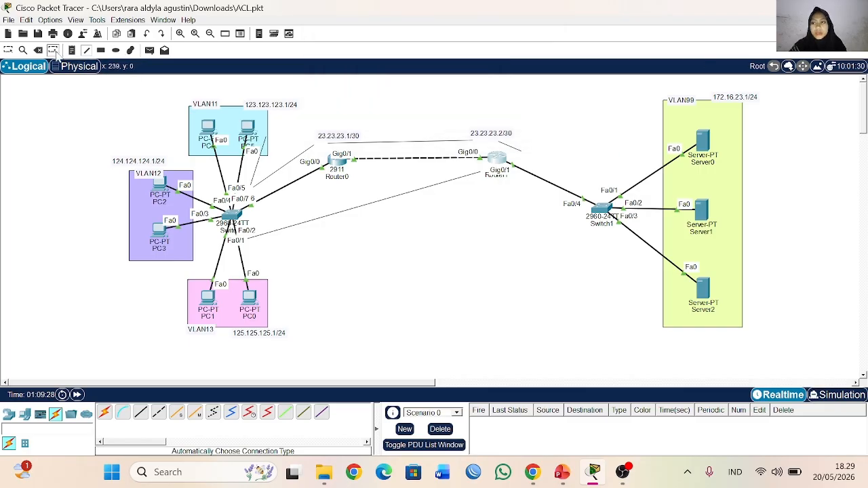
pyautogui.click(38, 50)
pyautogui.click(453, 247)
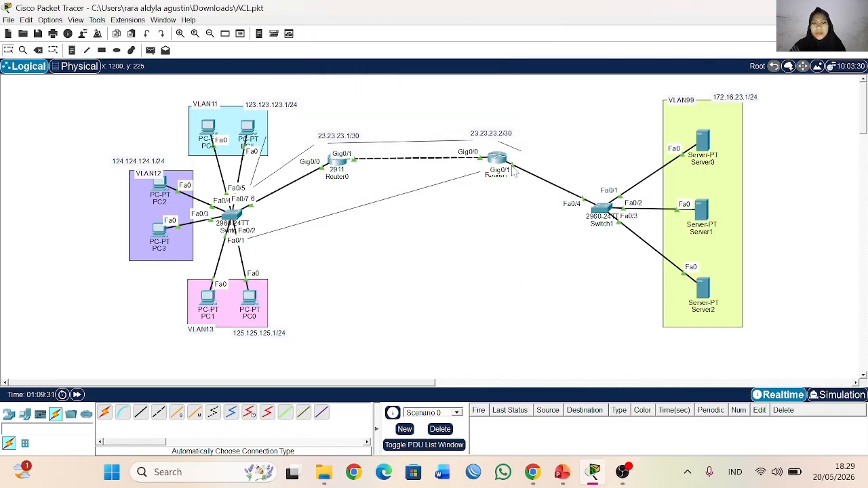
# Step: Delete the short annotation line beside Router1 and leave deletion mode
pyautogui.click(38, 50)
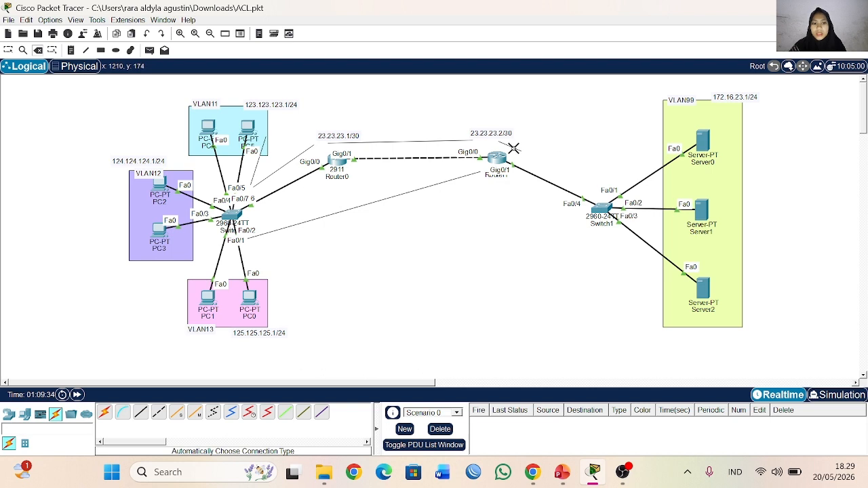
pyautogui.click(512, 148)
pyautogui.click(402, 245)
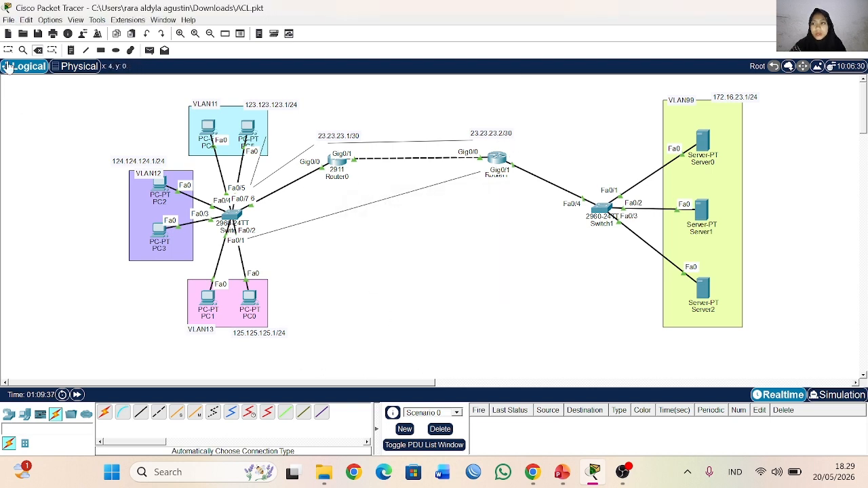
pyautogui.click(8, 51)
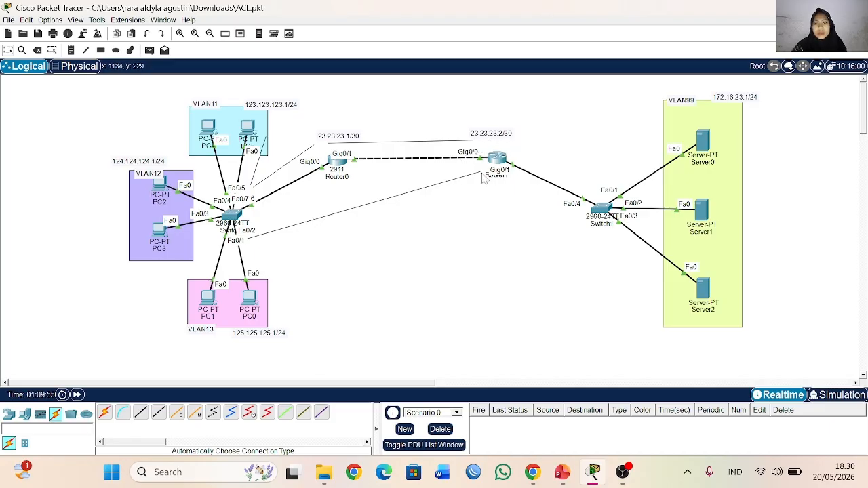
# Step: Draw an annotation line from the VLAN13 area to Router1 and leave drawing mode
pyautogui.click(37, 50)
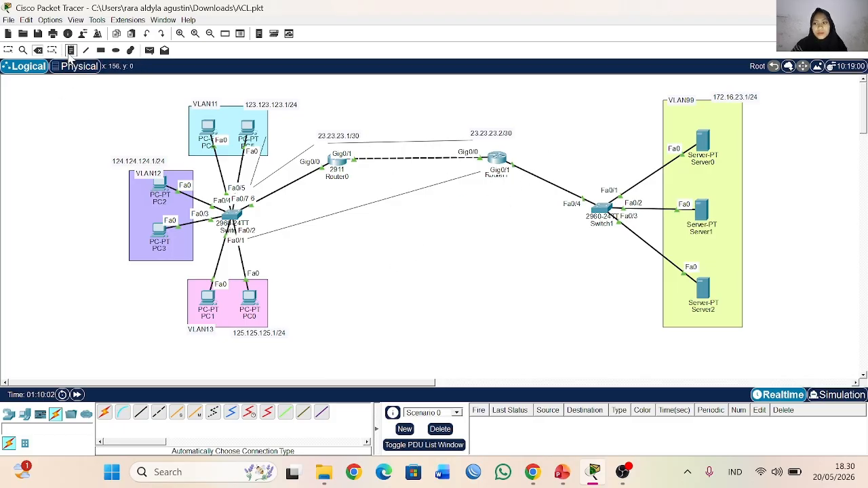
pyautogui.click(85, 50)
pyautogui.click(531, 10)
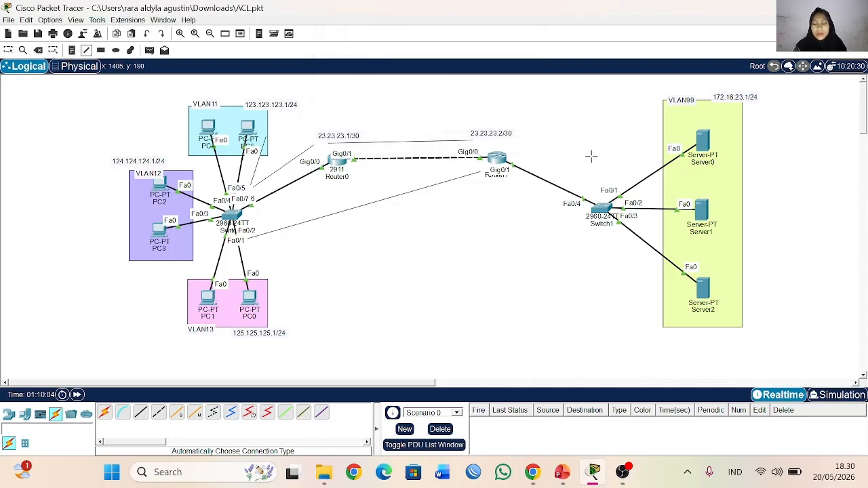
pyautogui.moveTo(278, 281); pyautogui.dragTo(482, 172)
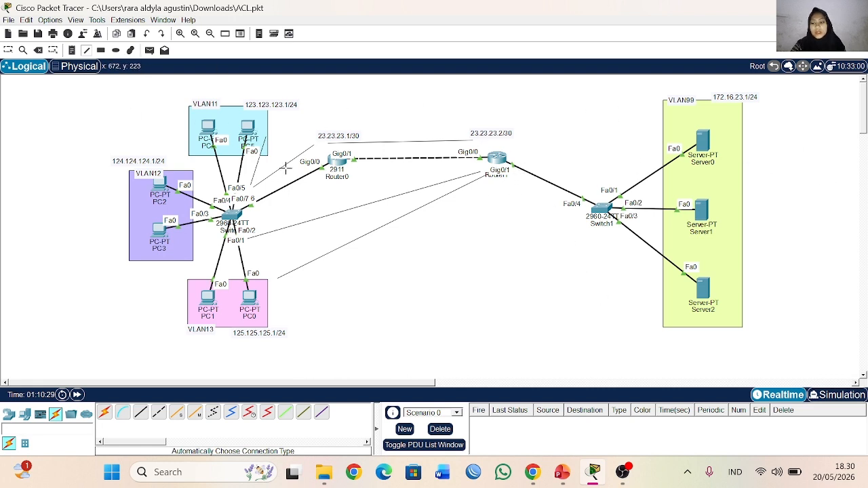
pyautogui.click(7, 51)
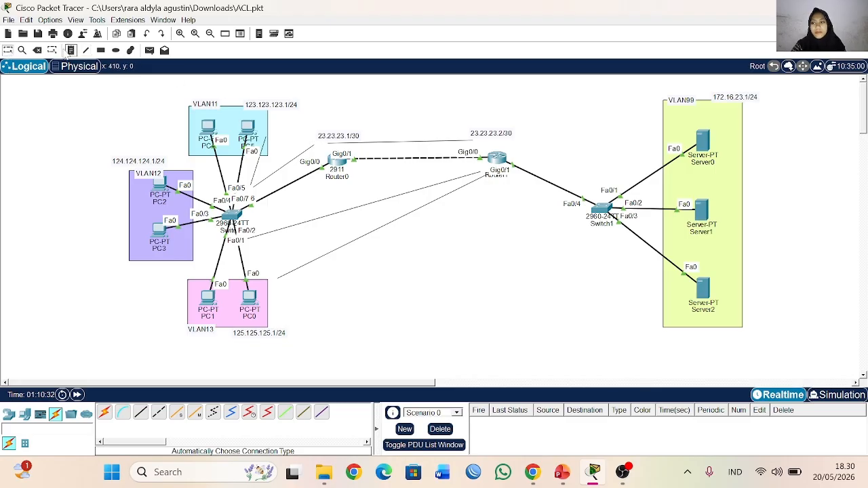
# Step: Delete all annotation lines tracing the traffic paths between the PC side and Router1, and leave deletion mode
pyautogui.click(38, 50)
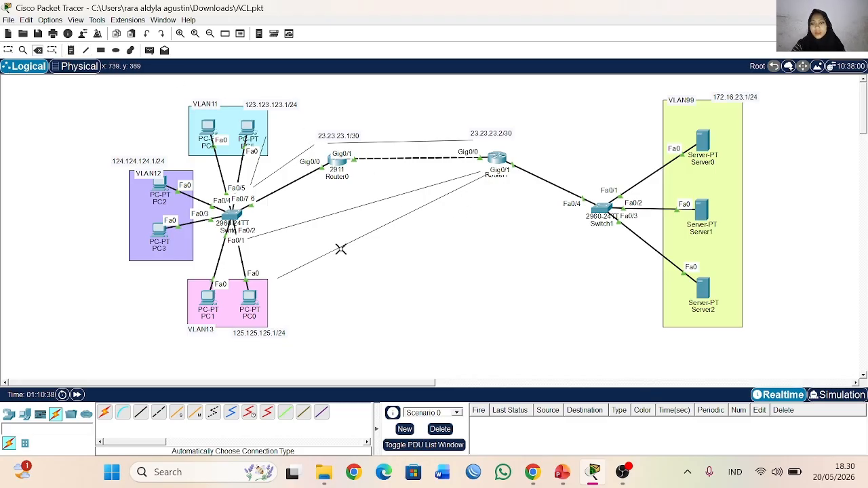
pyautogui.click(397, 217)
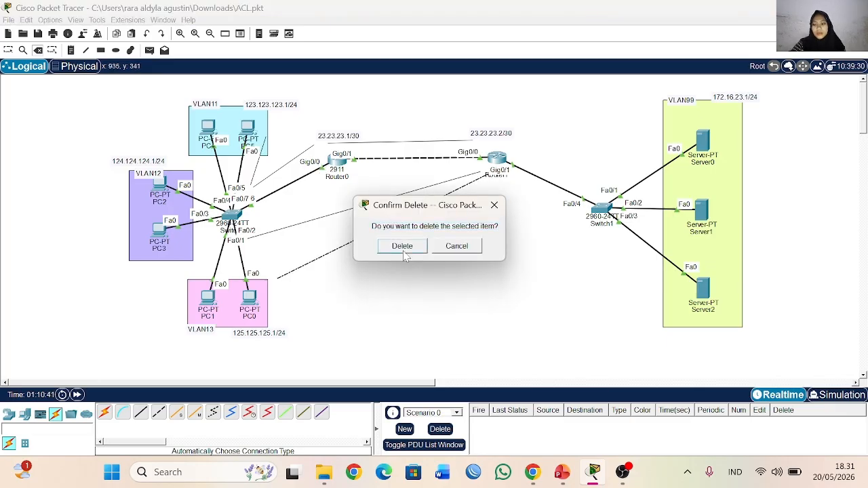
pyautogui.click(403, 247)
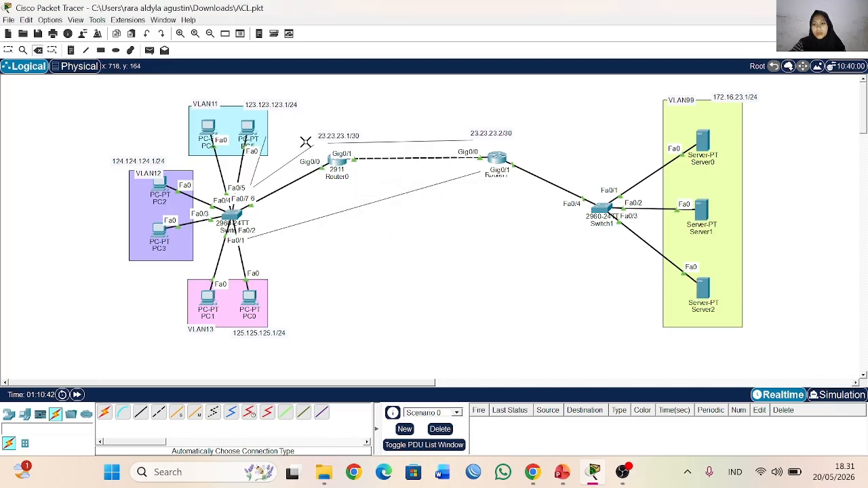
pyautogui.click(366, 204)
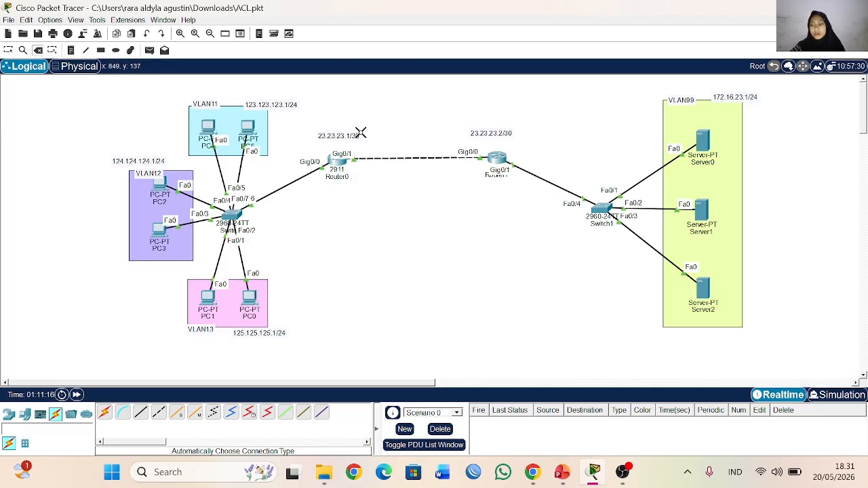
pyautogui.click(9, 50)
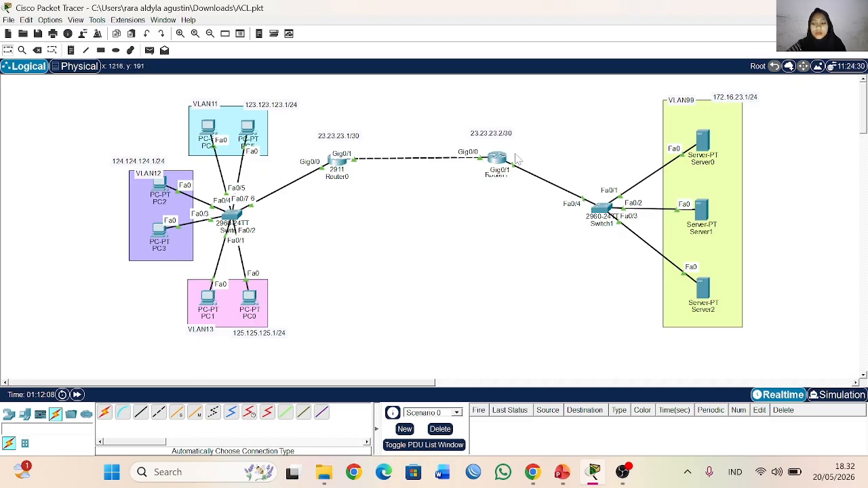
# Step: Check the Outline slide of the ACL presentation in PowerPoint and return to Packet Tracer
pyautogui.moveTo(507, 157)
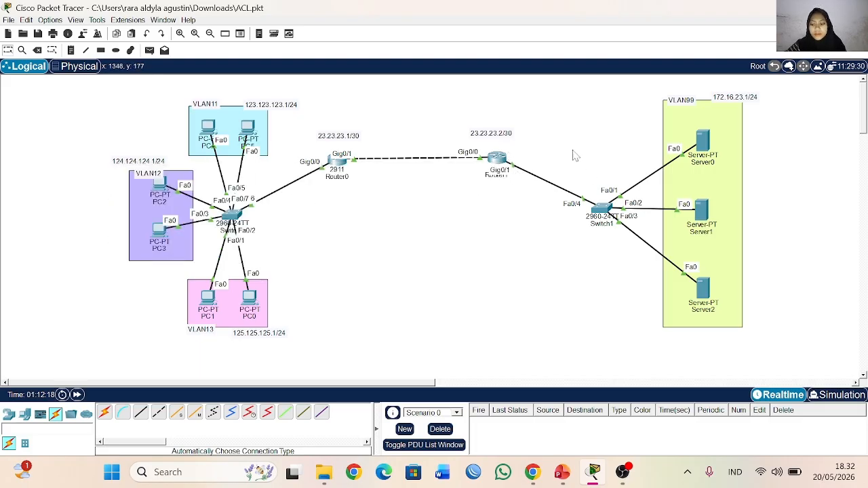
pyautogui.click(561, 471)
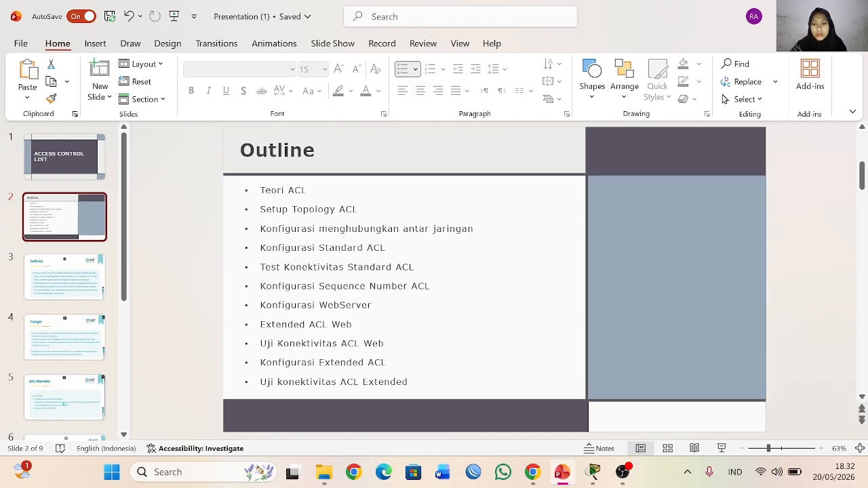
pyautogui.hotkey('alt', 'Tab')
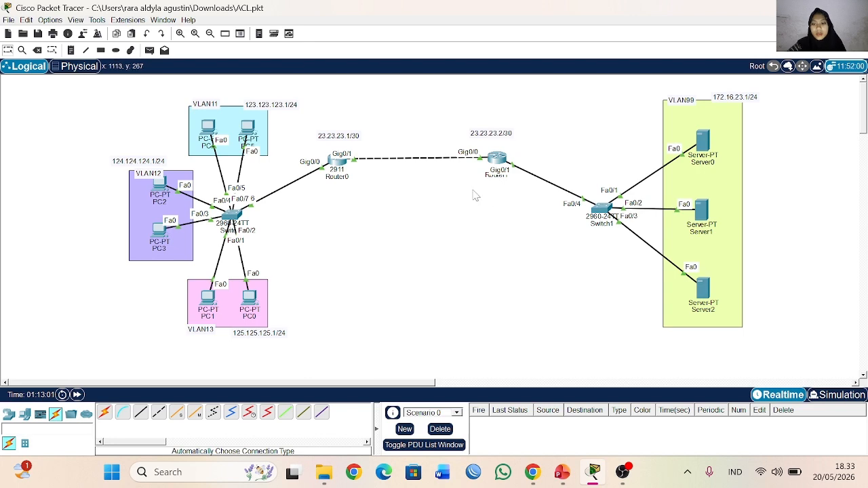
# Step: Enter configuration mode for interface g0/0 on Router1 from its command line, keeping the VLAN side of the topology in view
pyautogui.click(501, 160)
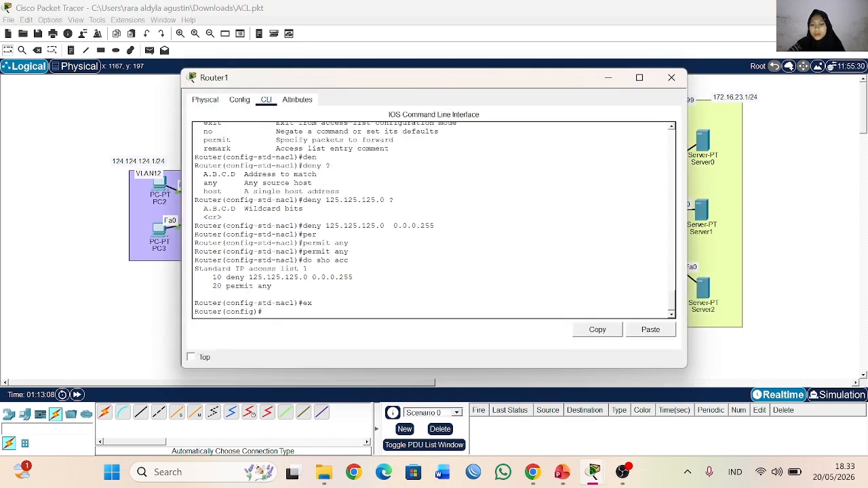
pyautogui.moveTo(313, 80); pyautogui.dragTo(351, 76)
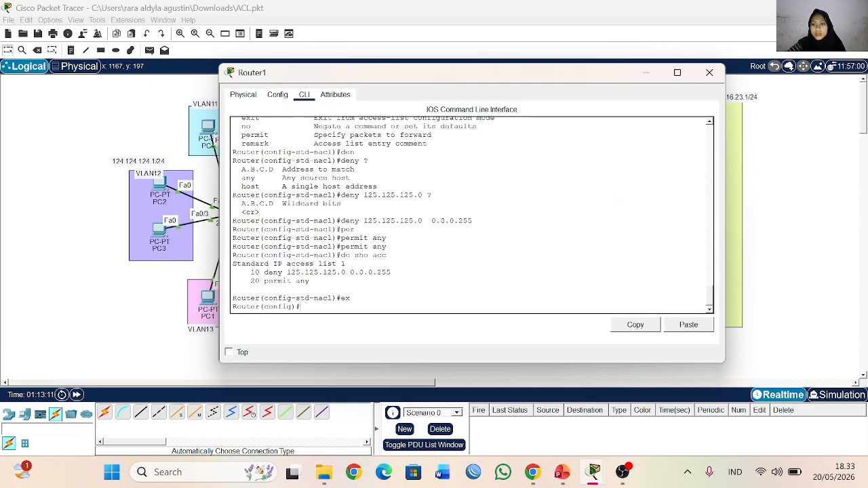
pyautogui.click(643, 78)
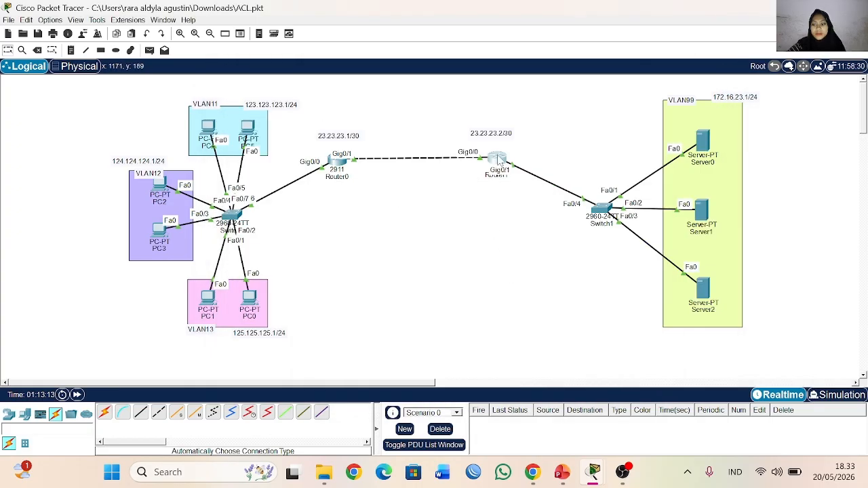
pyautogui.click(500, 159)
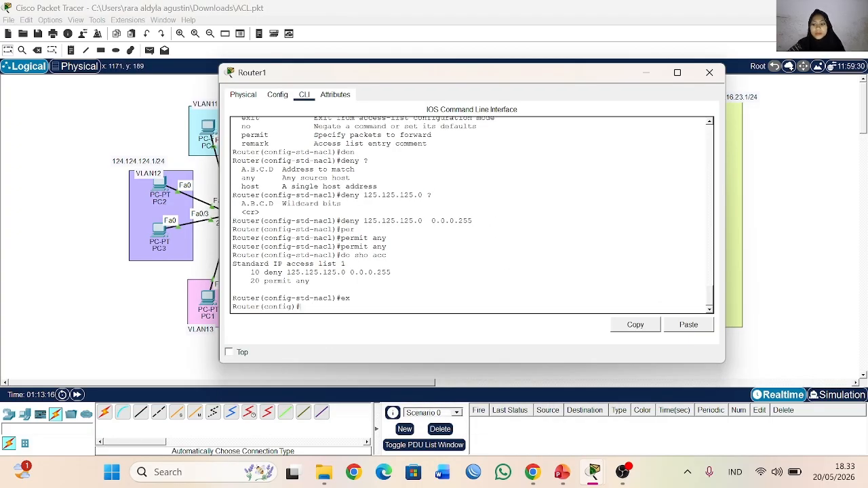
pyautogui.write('int')
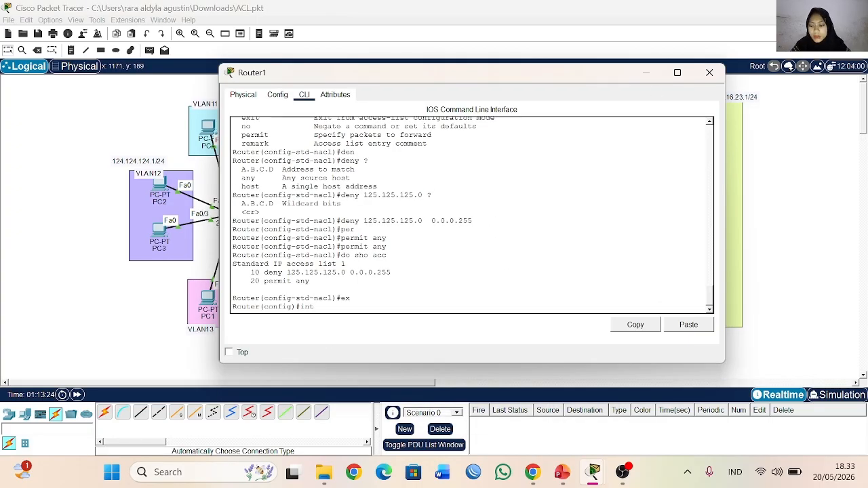
pyautogui.moveTo(417, 81); pyautogui.dragTo(530, 43)
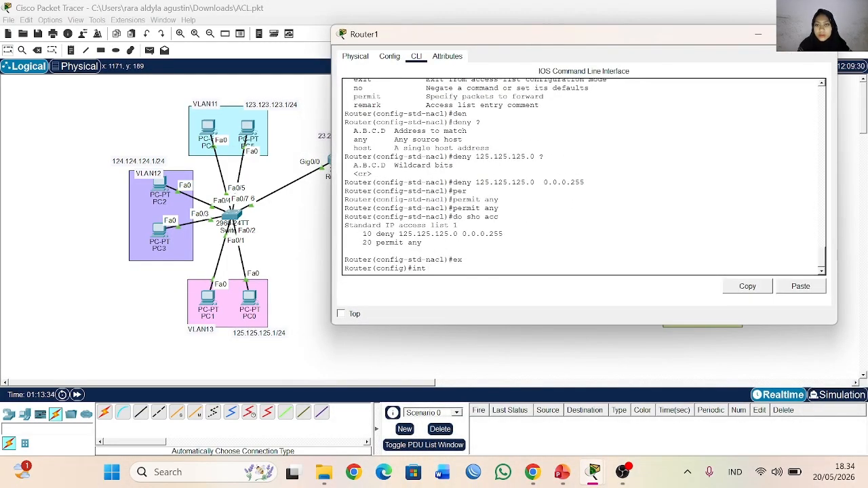
pyautogui.moveTo(331, 83); pyautogui.dragTo(439, 87)
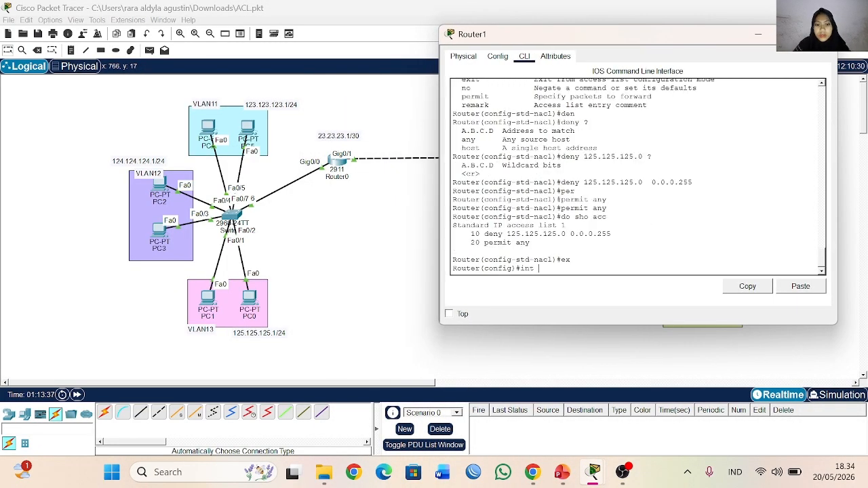
pyautogui.write('g')
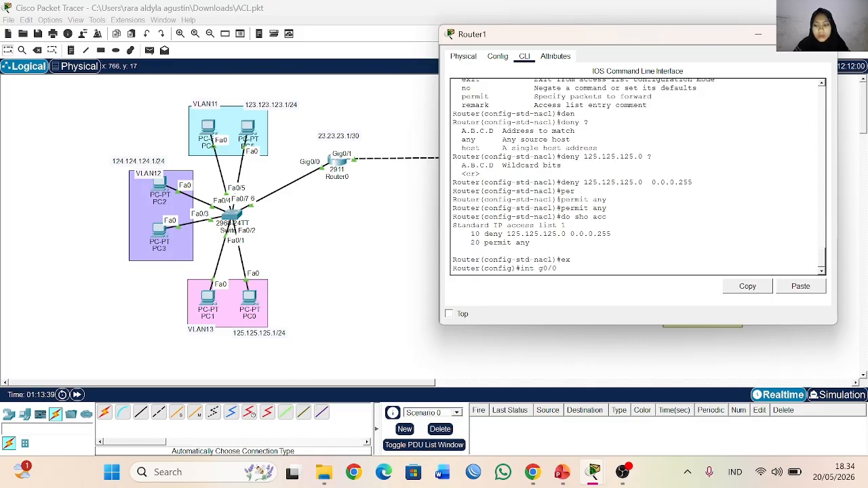
pyautogui.write('0/0')
pyautogui.moveTo(627, 41); pyautogui.dragTo(635, 72)
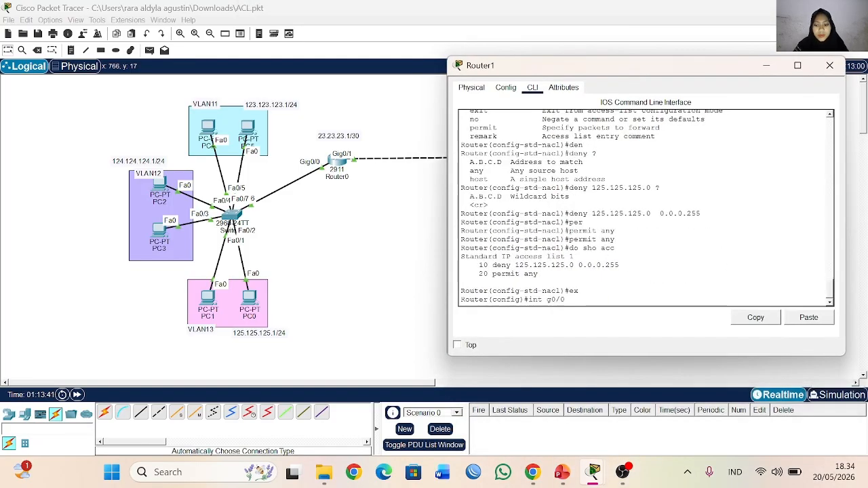
pyautogui.press('Return')
# Step: Apply access list 1 to inbound packets on Router1's g0/0, consulting the help for the direction options, and minimize Router1's window
pyautogui.write('ip ac')
pyautogui.press('Tab')
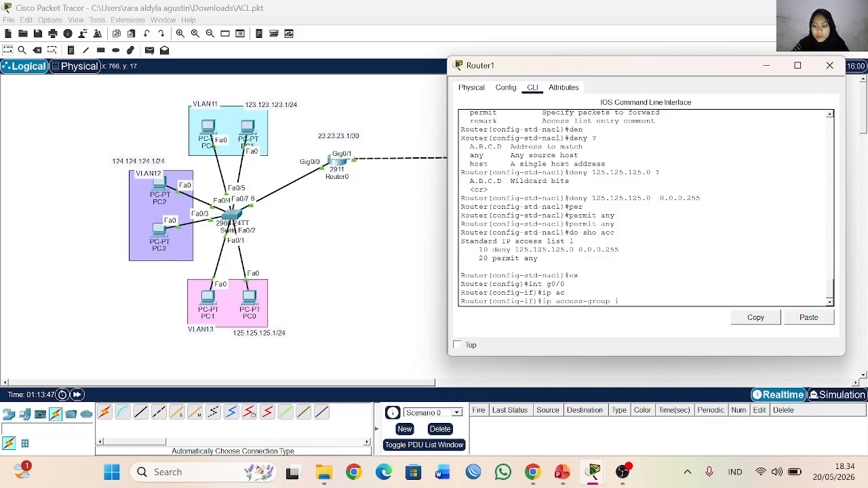
pyautogui.write('1')
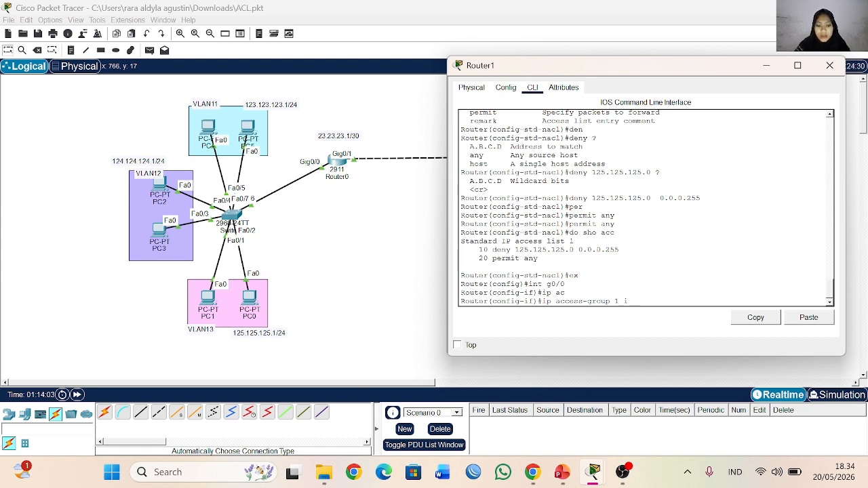
pyautogui.write('??')
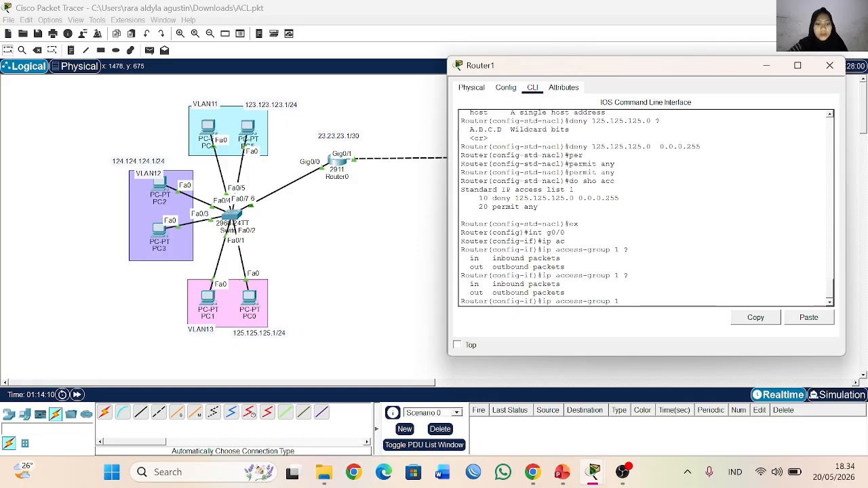
pyautogui.write('in')
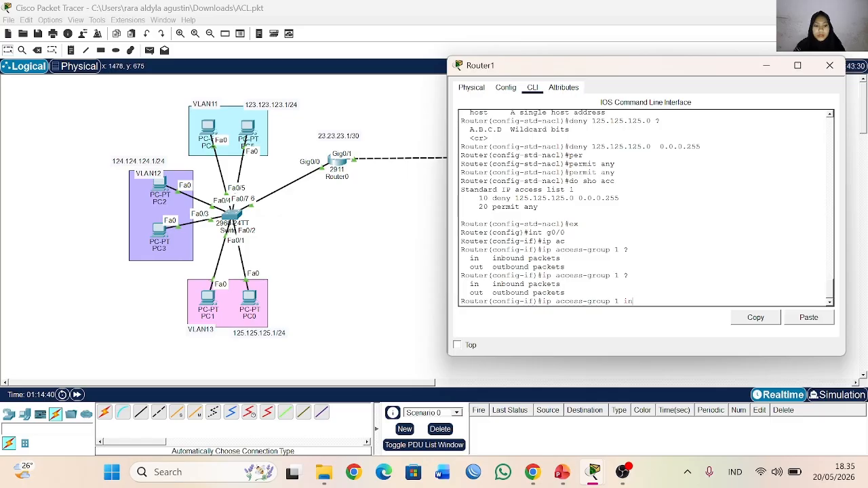
pyautogui.press('Return')
pyautogui.click(766, 66)
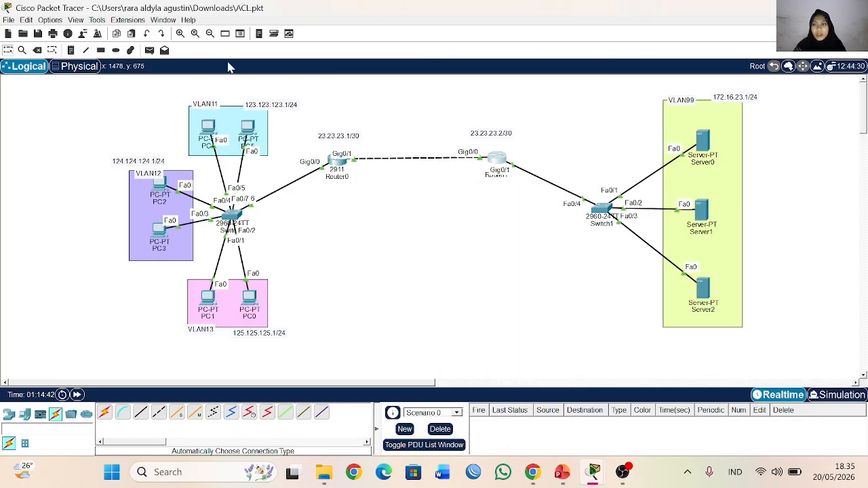
# Step: Send simple test PDUs from PC0 to Server2 and from PC1 to Server1
pyautogui.click(149, 50)
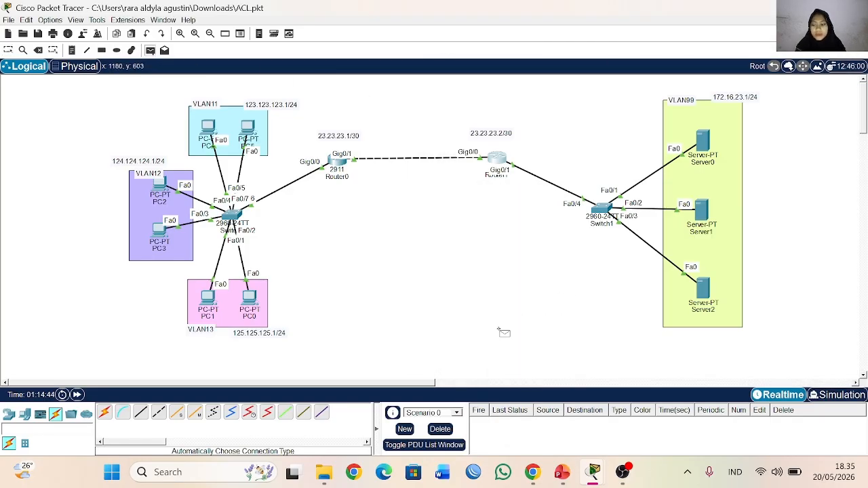
pyautogui.click(705, 288)
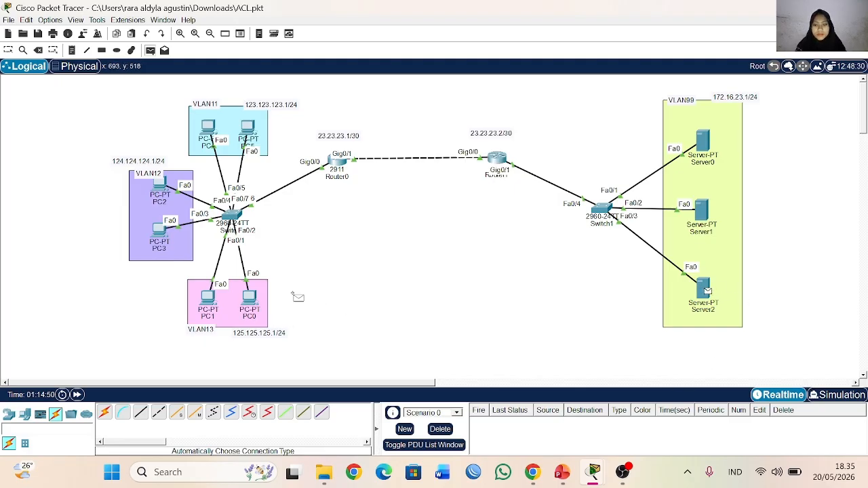
pyautogui.click(209, 297)
pyautogui.click(696, 211)
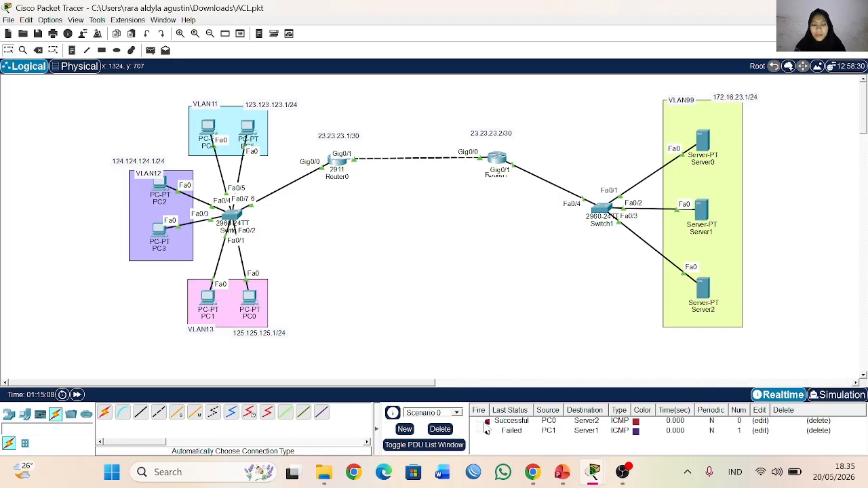
# Step: Clear the PDU scenario's test results and send a new simple PDU from PC1 to Server2
pyautogui.click(440, 429)
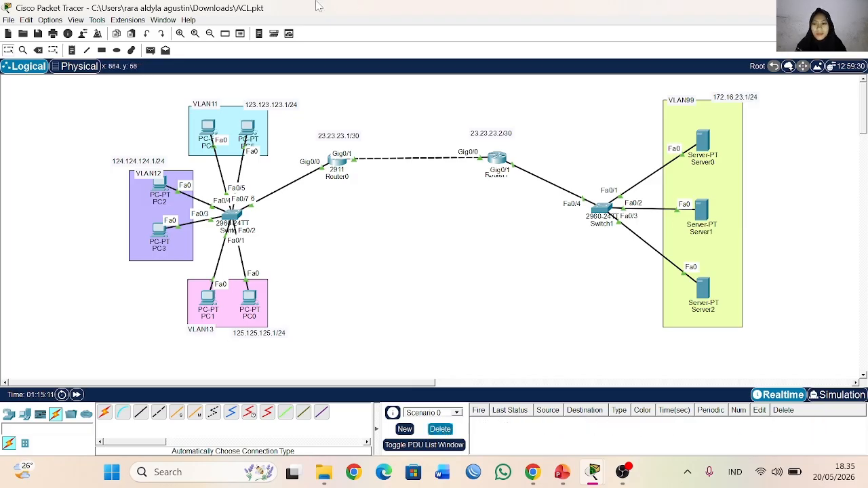
pyautogui.click(207, 295)
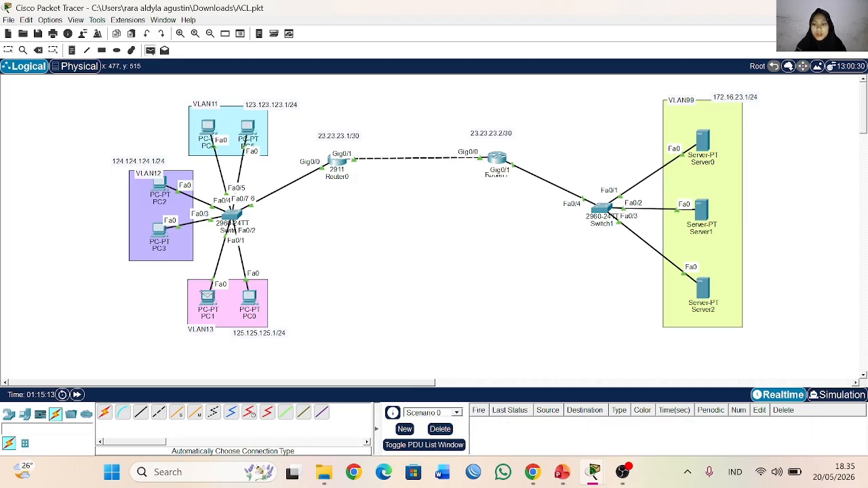
pyautogui.click(702, 288)
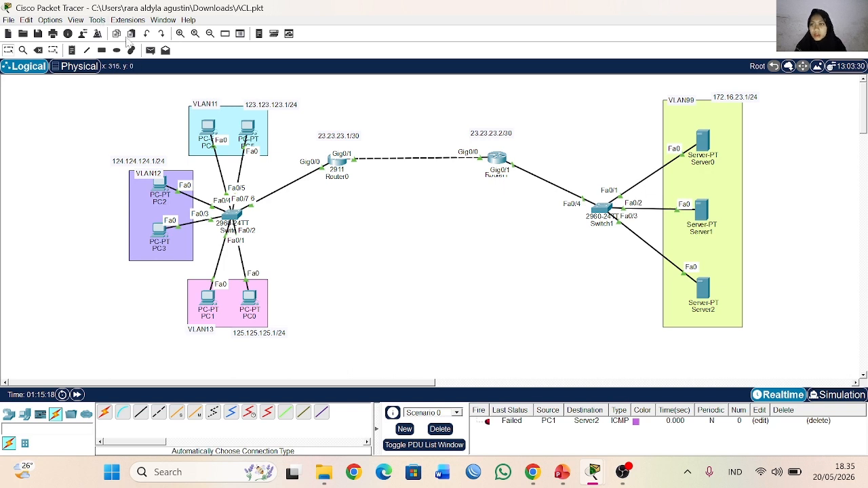
# Step: Send a simple test PDU from Router1 to PC1 in VLAN13
pyautogui.click(150, 50)
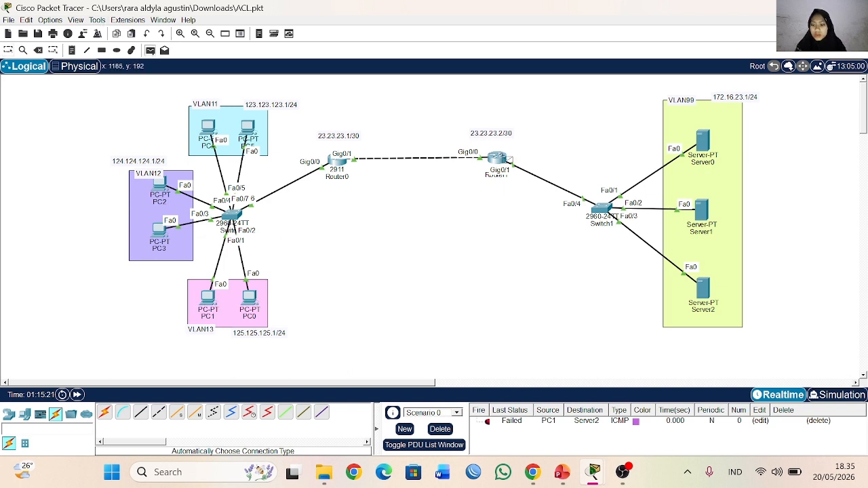
pyautogui.click(499, 158)
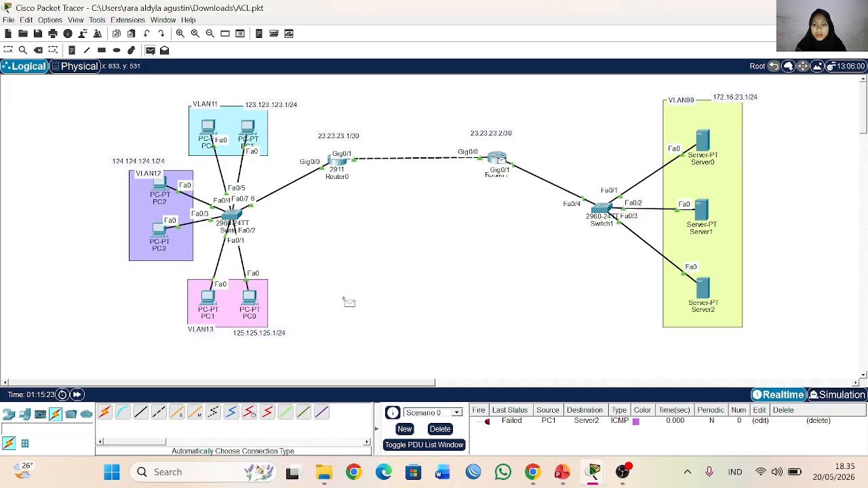
pyautogui.click(208, 298)
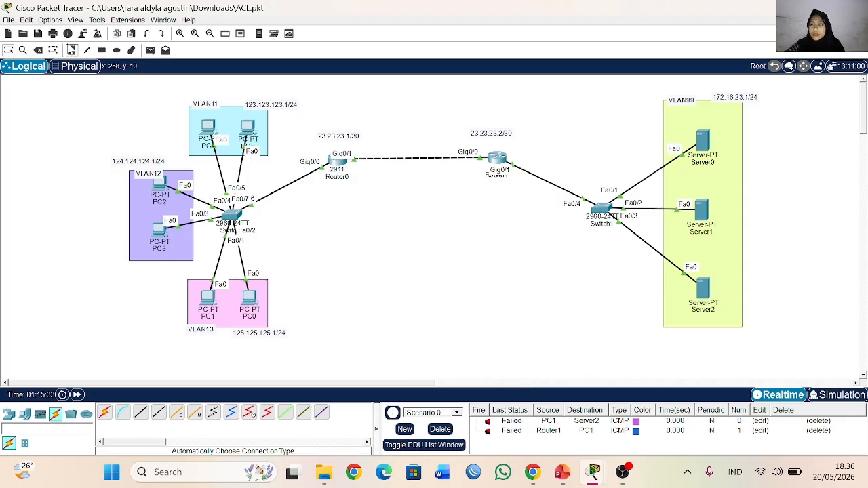
# Step: Send simple test PDUs to Server1 from PC4 in VLAN11 and from PC2 in VLAN12
pyautogui.click(150, 51)
pyautogui.click(208, 126)
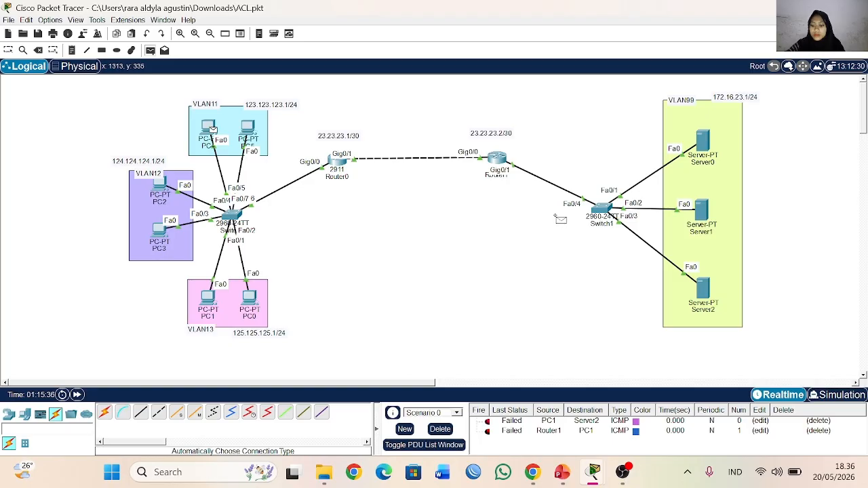
pyautogui.click(700, 212)
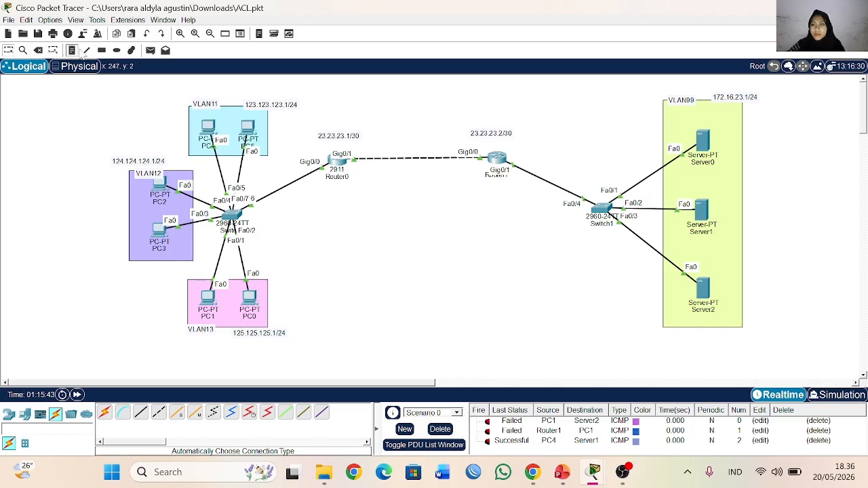
pyautogui.click(147, 51)
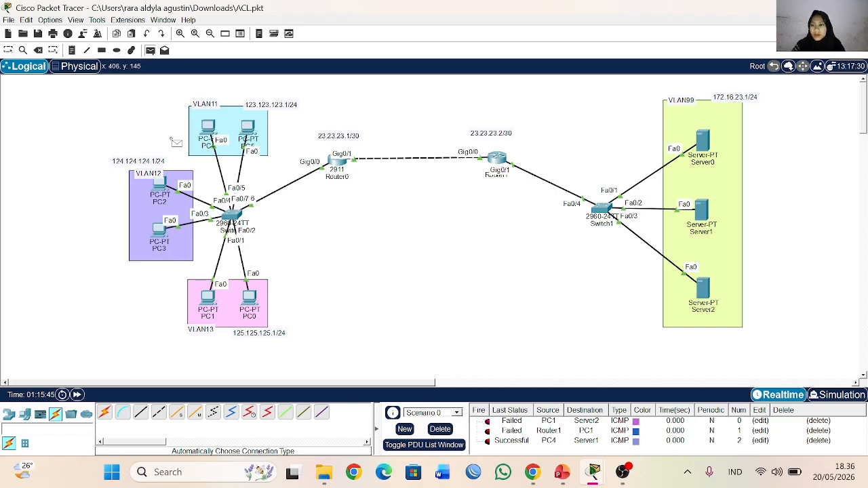
pyautogui.click(160, 185)
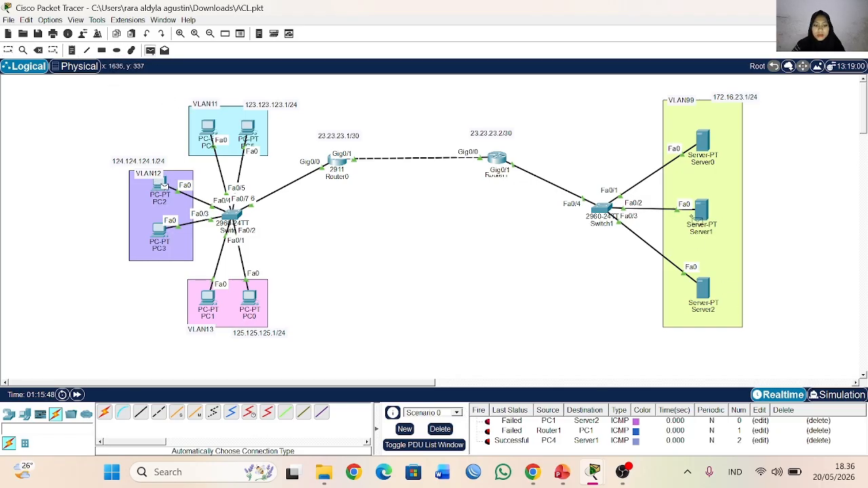
pyautogui.click(695, 217)
pyautogui.scroll(-1, 523, 439)
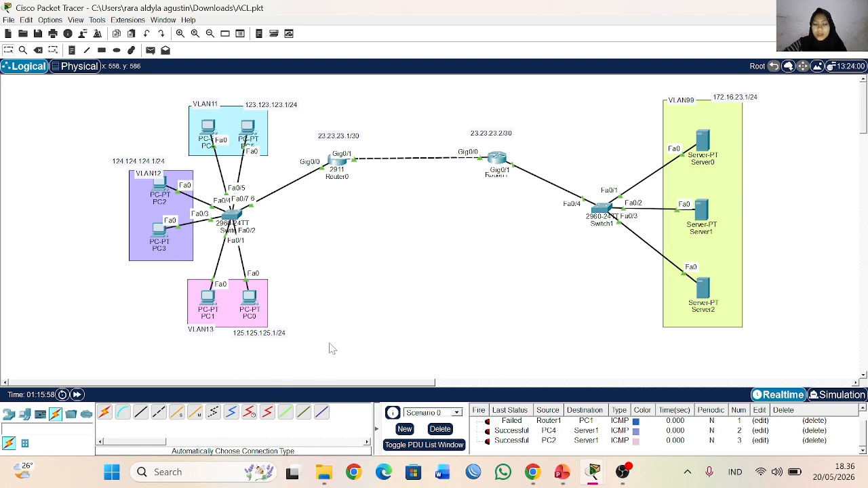
# Step: Switch to PowerPoint to check the outline slide of the access control list presentation, and return to Packet Tracer
pyautogui.click(561, 472)
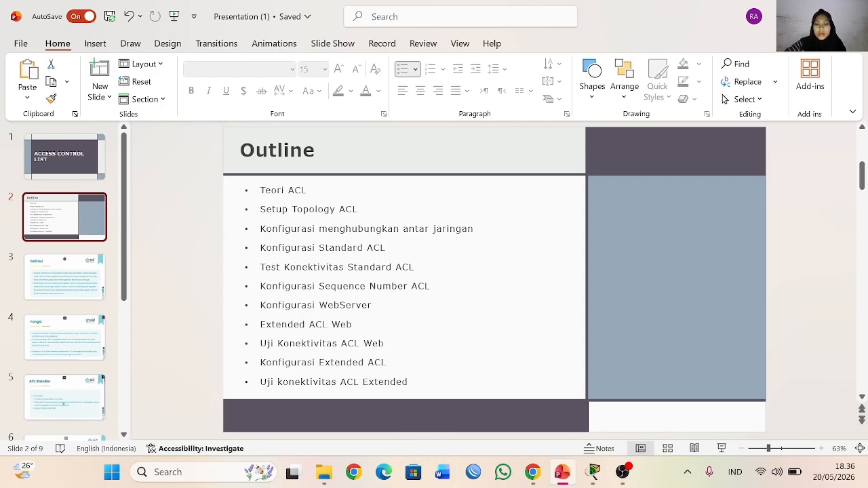
pyautogui.click(593, 472)
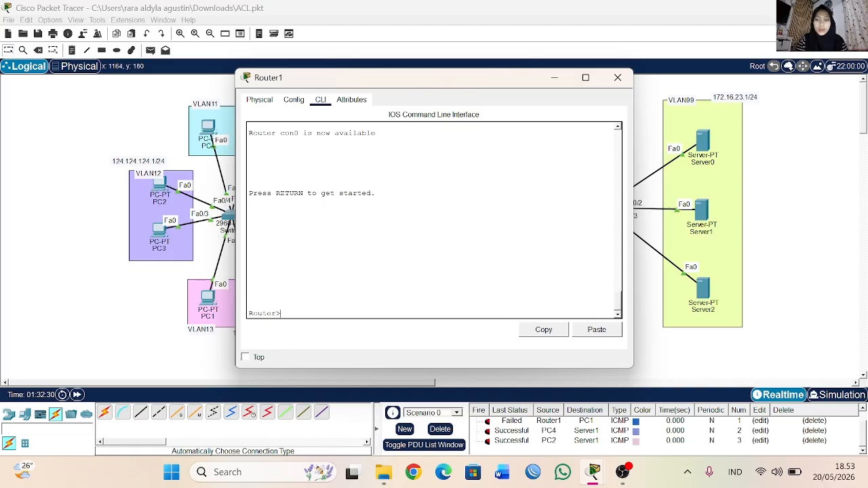
pyautogui.write('en')
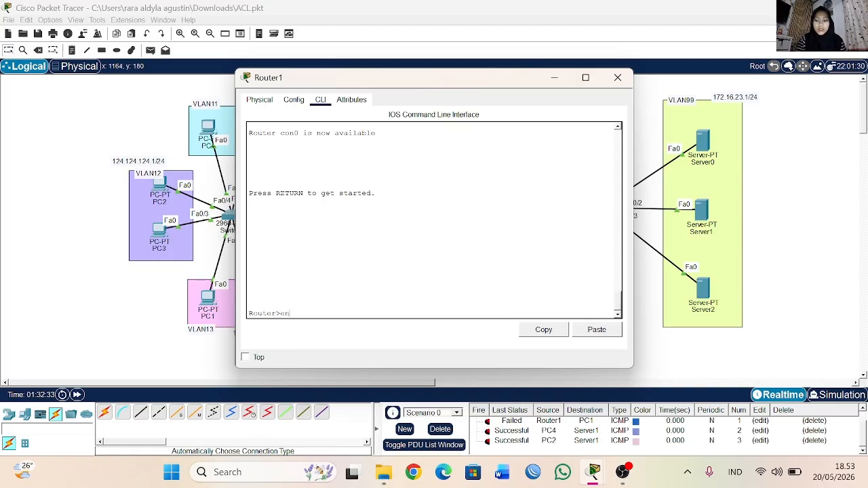
pyautogui.press('Return')
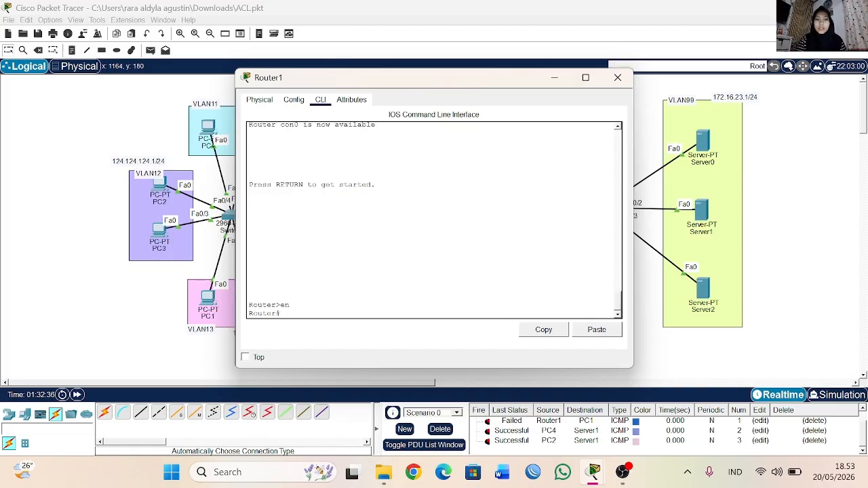
pyautogui.click(617, 77)
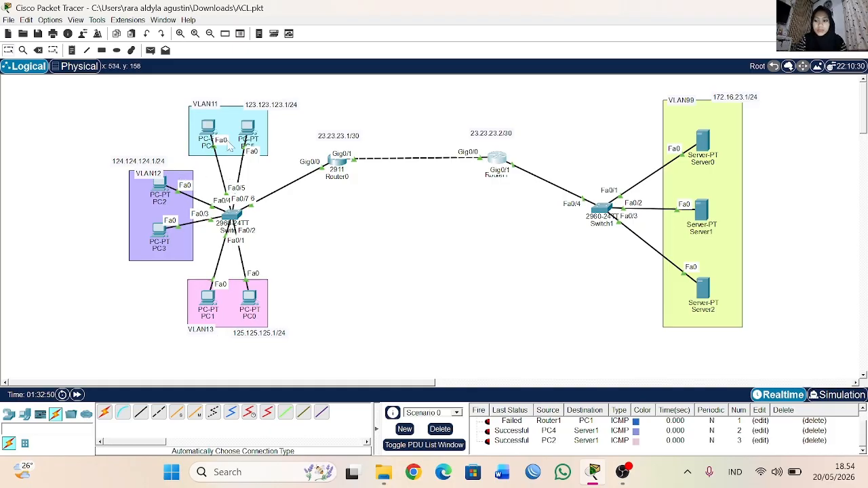
# Step: Nudge PC5 slightly down within the VLAN11 area and place a new PC outside that area, near the VLAN11 label
pyautogui.moveTo(247, 126)
pyautogui.mouseDown()
pyautogui.moveTo(331, 107)
pyautogui.moveTo(248, 132)
pyautogui.mouseUp()
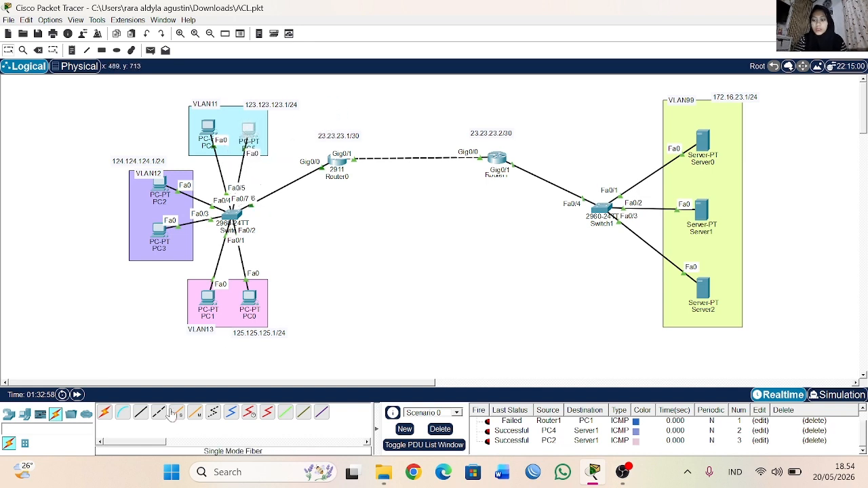
pyautogui.click(23, 411)
pyautogui.click(105, 411)
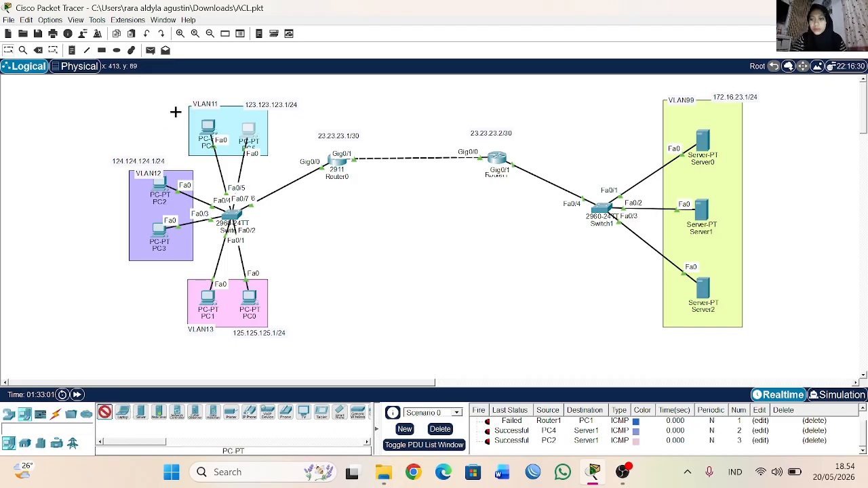
pyautogui.click(149, 100)
# Step: Connect Switch0 to the new PC6 with an automatically chosen connection type
pyautogui.click(55, 411)
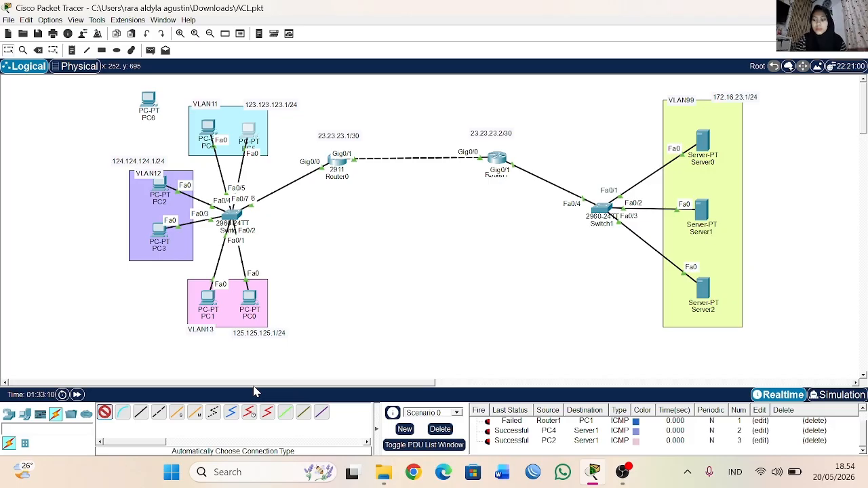
pyautogui.click(231, 214)
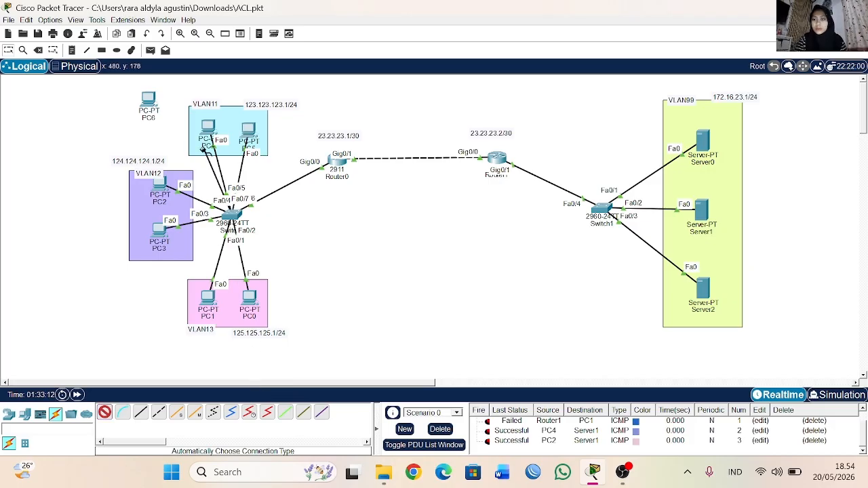
pyautogui.click(150, 103)
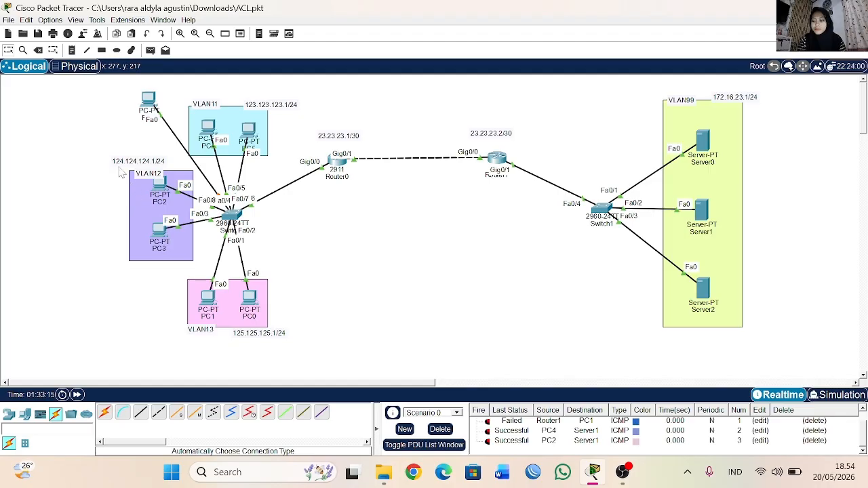
pyautogui.click(149, 100)
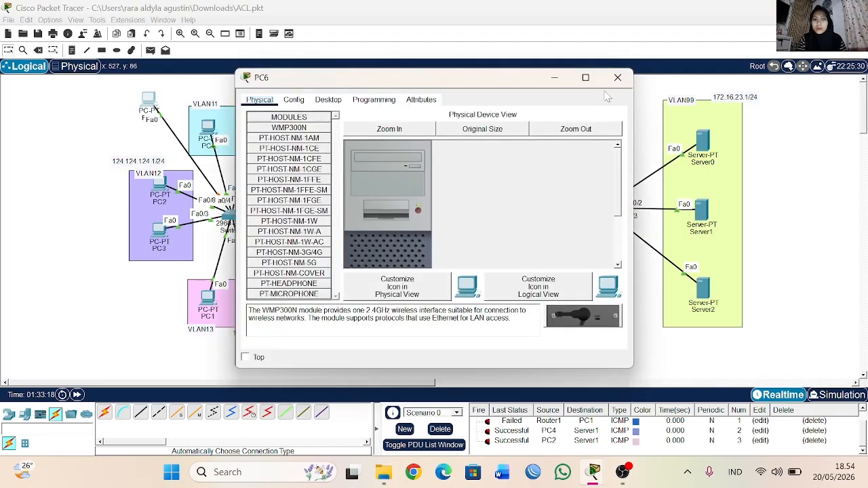
pyautogui.click(617, 77)
# Step: Enter configuration mode for interface fa0/8 from Switch0's command line
pyautogui.click(230, 215)
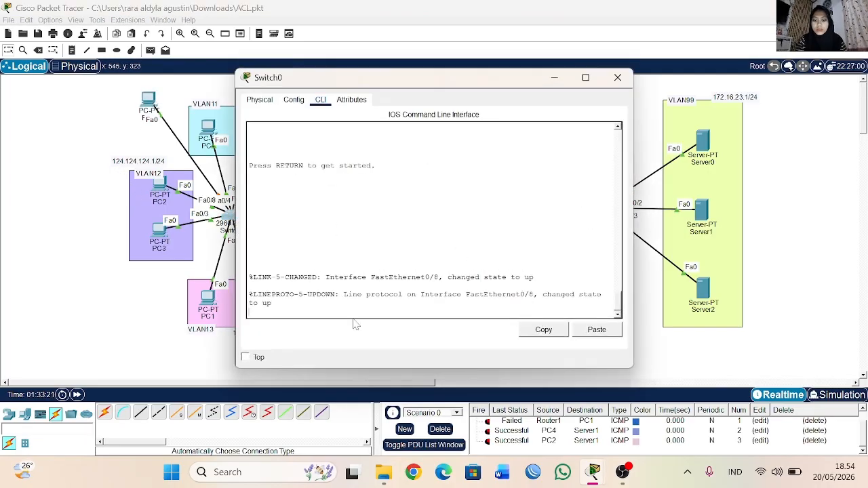
pyautogui.press('Return')
pyautogui.write('en')
pyautogui.press('Return')
pyautogui.write('conf t')
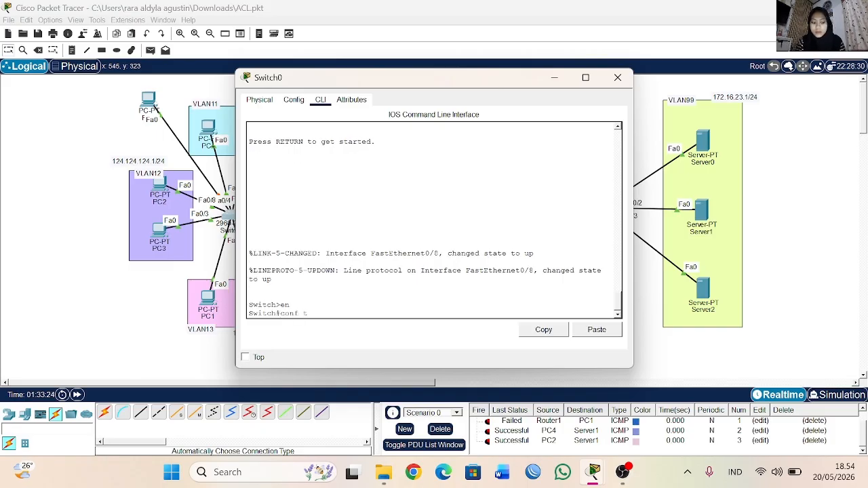
pyautogui.press('Return')
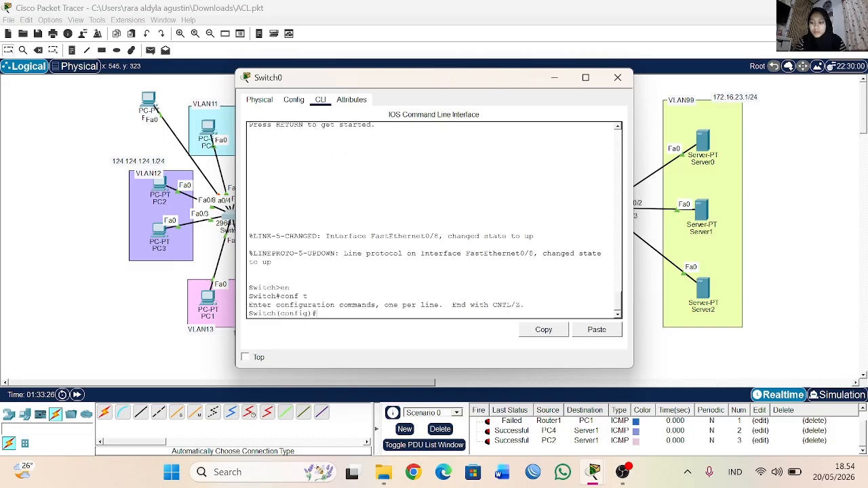
pyautogui.write('int fa0/')
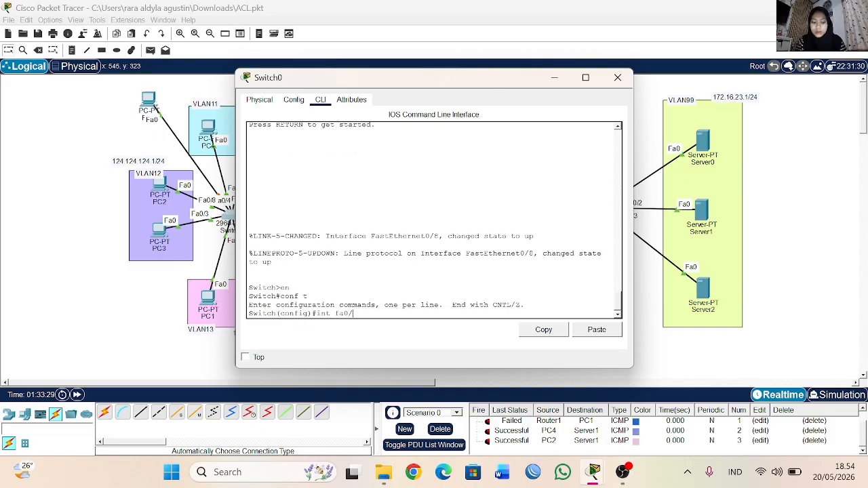
pyautogui.write('8')
pyautogui.press('Return')
# Step: Set Switch0's fa0/8 port to access mode with the switchport mode access command
pyautogui.write('sw')
pyautogui.press('Tab')
pyautogui.write('mo')
pyautogui.press('Tab')
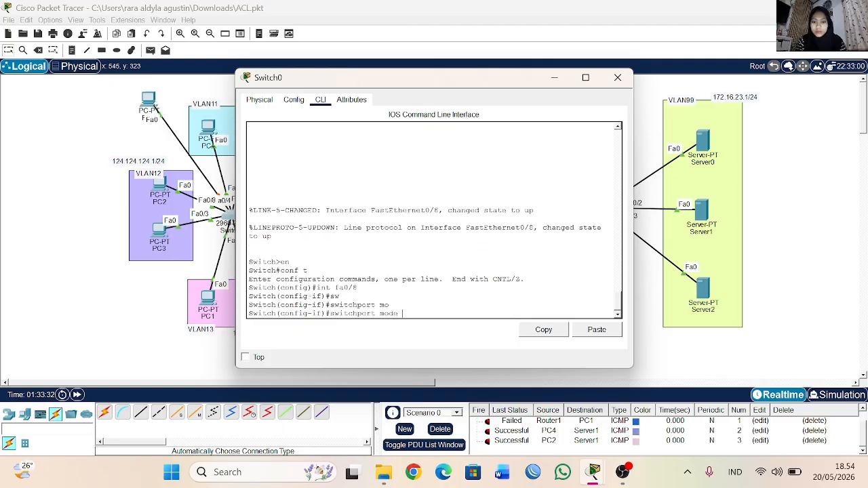
pyautogui.write('ac')
pyautogui.press('Tab')
pyautogui.press('Return')
# Step: Assign Switch0's fa0/8 port to access VLAN 11 and close the switch's window
pyautogui.write('sw')
pyautogui.press('Tab')
pyautogui.write('acce')
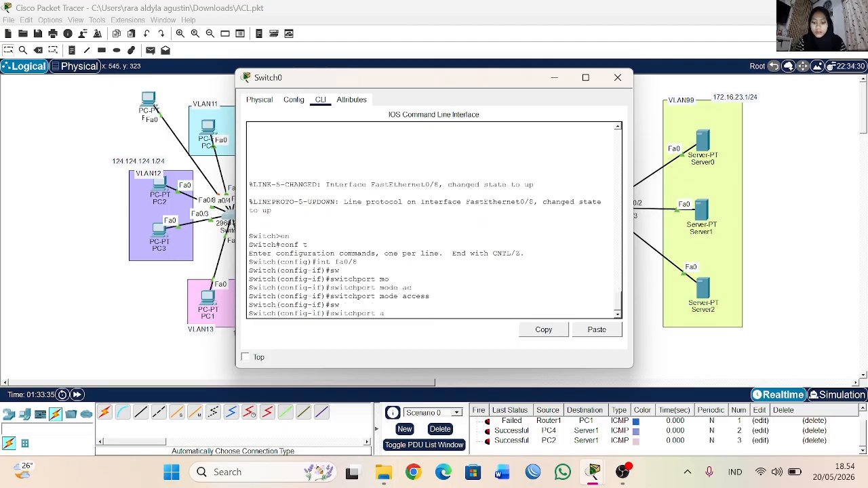
pyautogui.write('s')
pyautogui.press('Tab')
pyautogui.press('BackSpace')
pyautogui.write('c')
pyautogui.press('Tab')
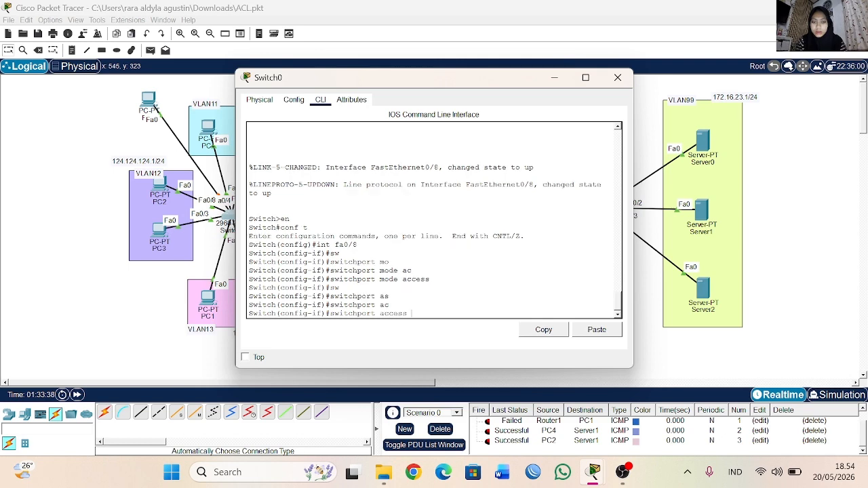
pyautogui.write('vl 11')
pyautogui.press('Return')
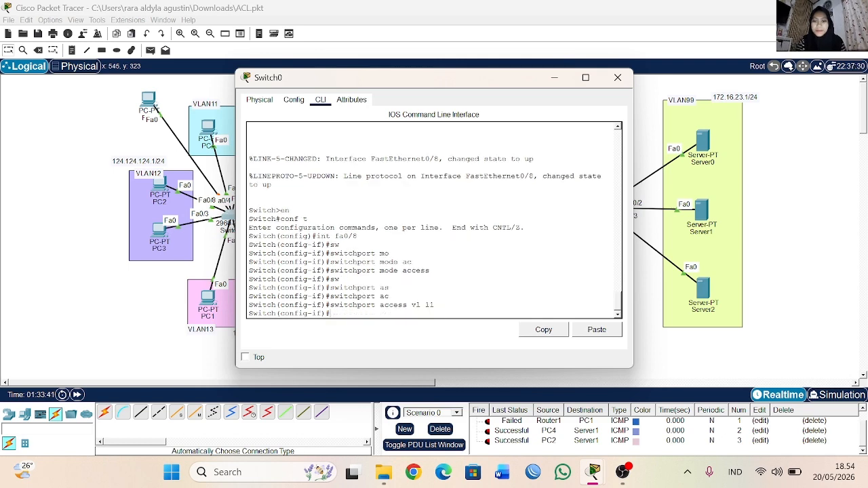
pyautogui.click(617, 77)
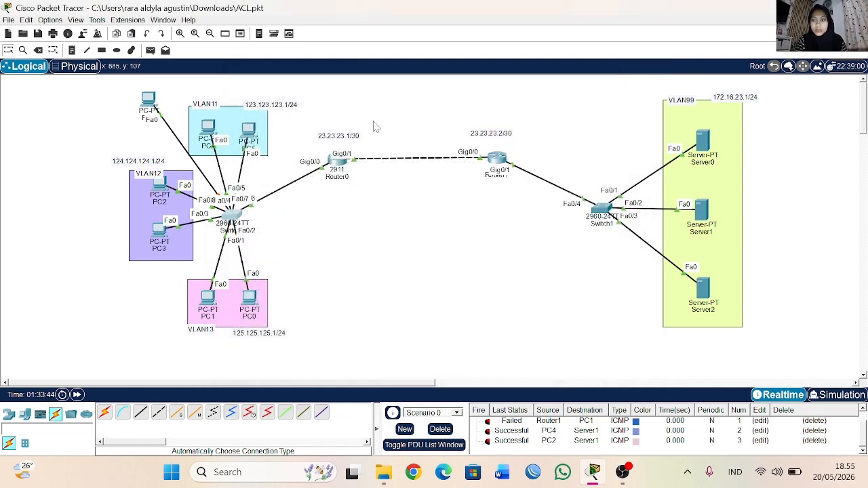
# Step: Try to obtain PC6's IP address through DHCP in its IP configuration, and close the PC's window
pyautogui.click(155, 101)
pyautogui.click(328, 100)
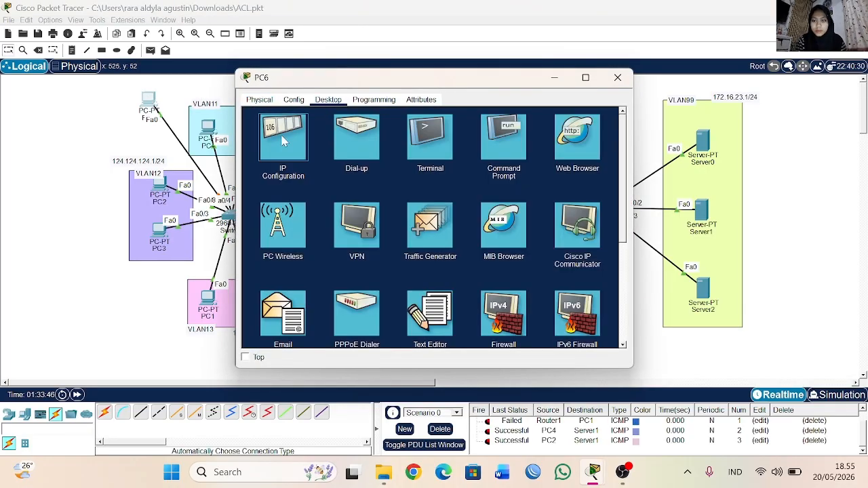
pyautogui.click(280, 135)
pyautogui.click(257, 156)
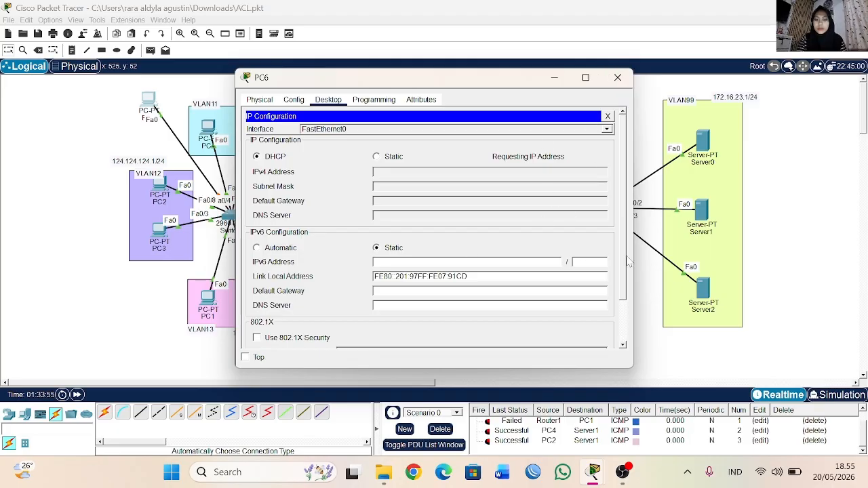
pyautogui.click(617, 77)
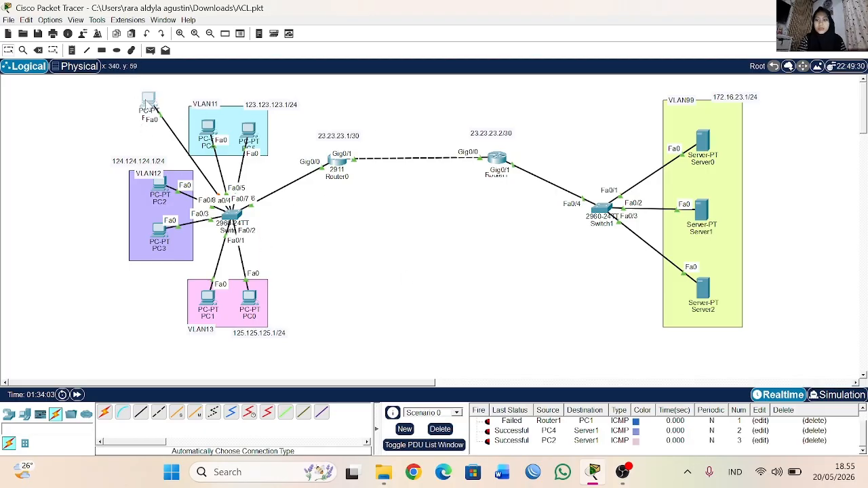
# Step: Reopen PC6's IP configuration and change it to Static and back to DHCP to request an address again
pyautogui.click(148, 102)
pyautogui.click(299, 149)
pyautogui.click(376, 157)
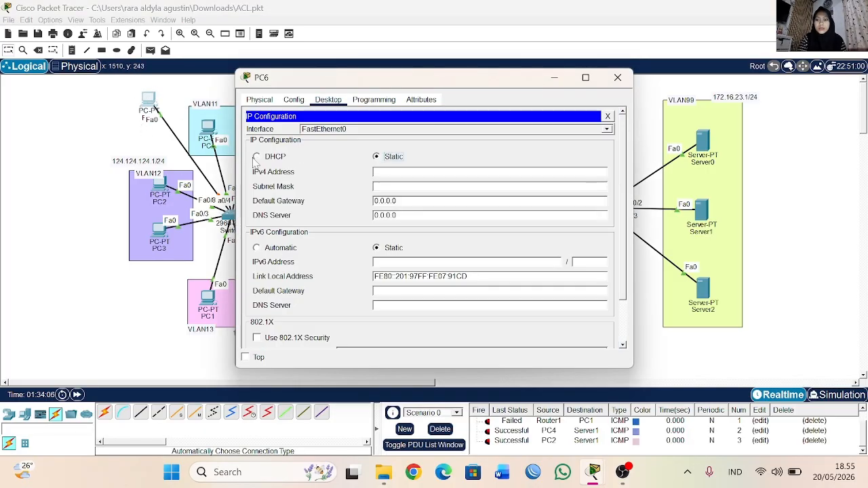
pyautogui.click(260, 157)
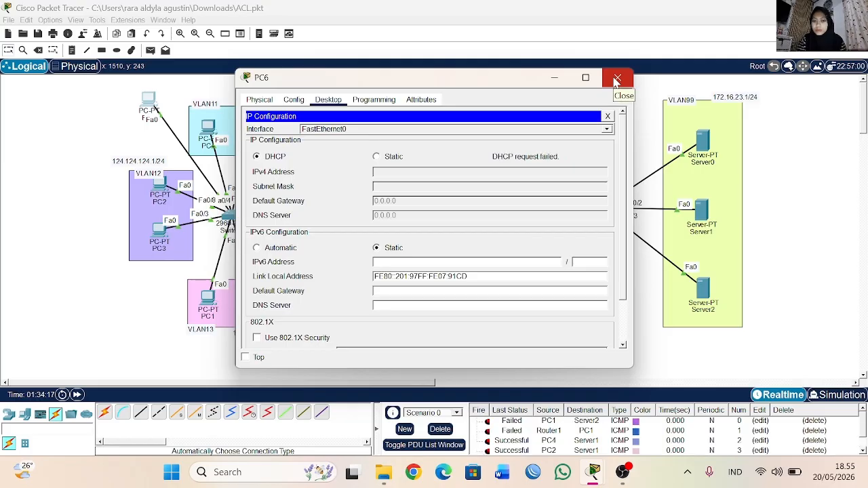
# Step: Clear all test PDUs from Scenario 0, leaving PC6's window closed
pyautogui.scroll(-1, 519, 453)
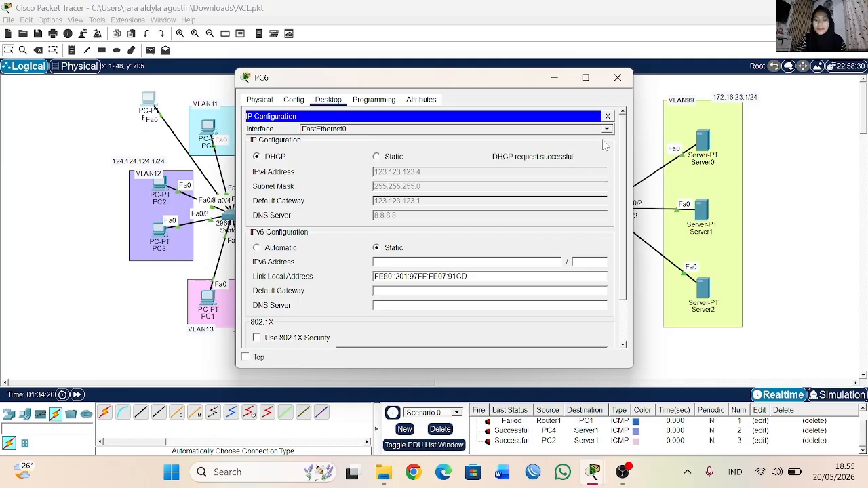
pyautogui.click(442, 427)
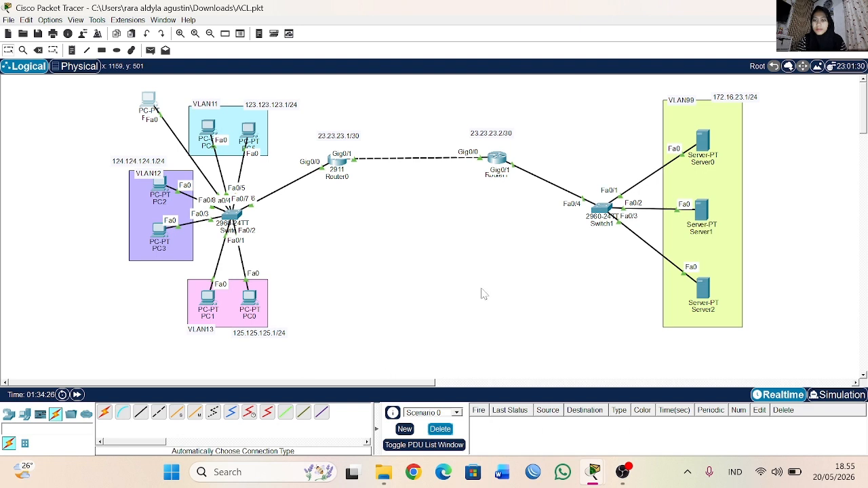
# Step: Check the IP configuration assigned to PC6 through DHCP and close its window
pyautogui.click(153, 113)
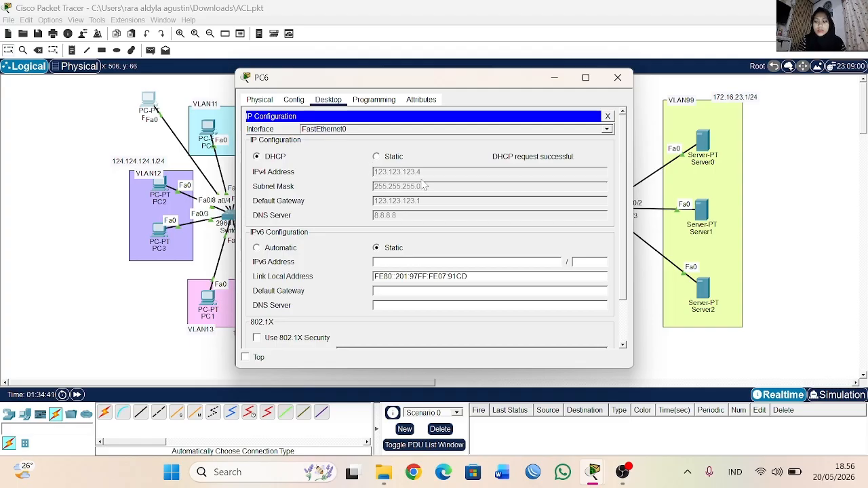
pyautogui.click(617, 77)
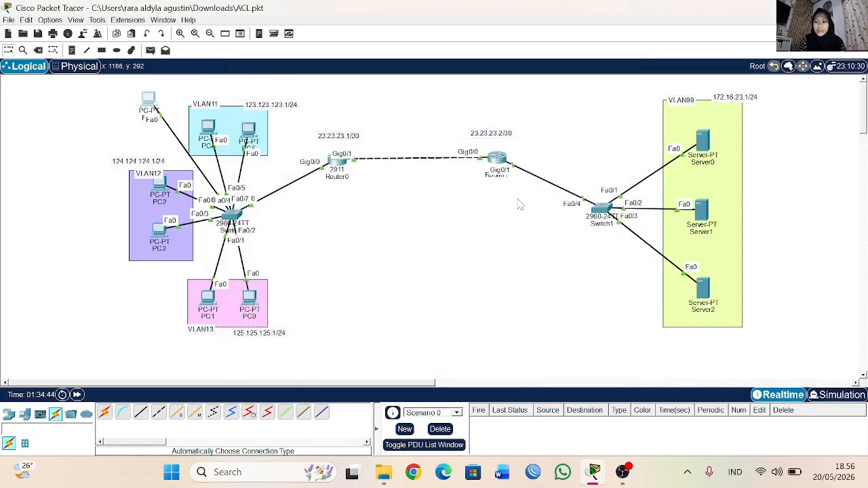
# Step: In Router1's CLI, enter global configuration mode and open standard access list 1 for editing
pyautogui.click(497, 160)
pyautogui.write('conf t')
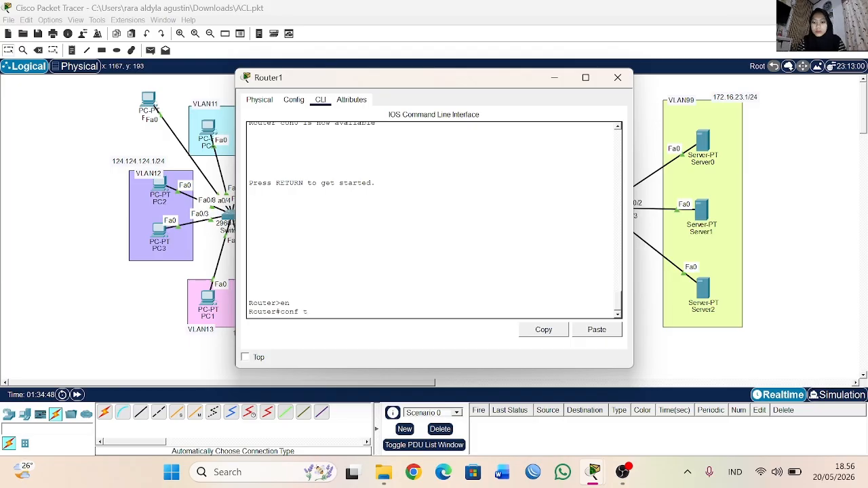
pyautogui.press('Return')
pyautogui.write('ip ac')
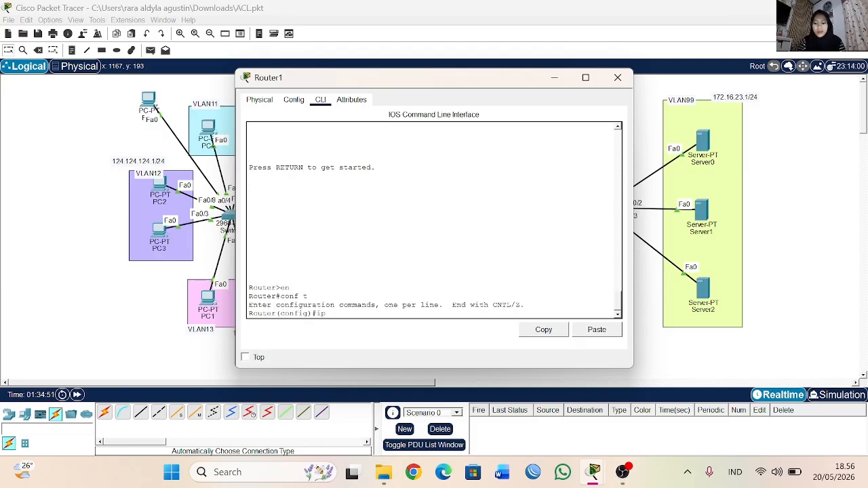
pyautogui.press('Tab')
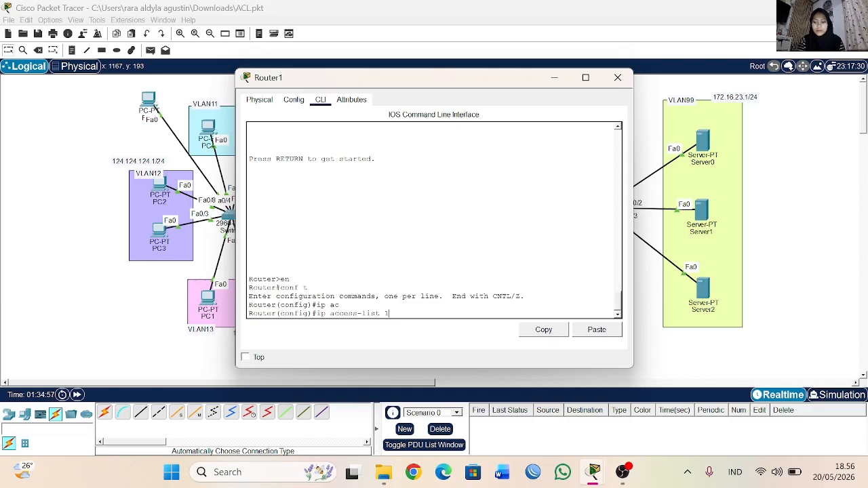
pyautogui.write('1')
pyautogui.press('BackSpace')
pyautogui.write('st')
pyautogui.press('Tab')
pyautogui.write('1')
pyautogui.press('Return')
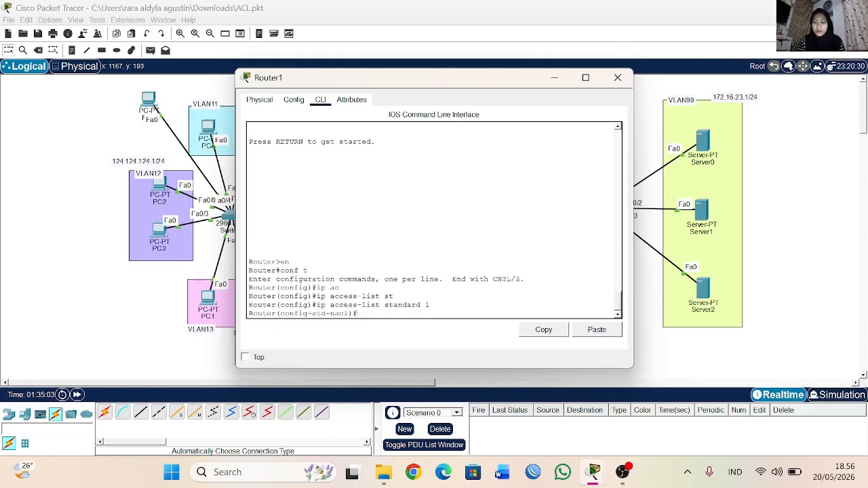
# Step: Display Router1's access lists from within the standard ACL configuration mode
pyautogui.write('d')
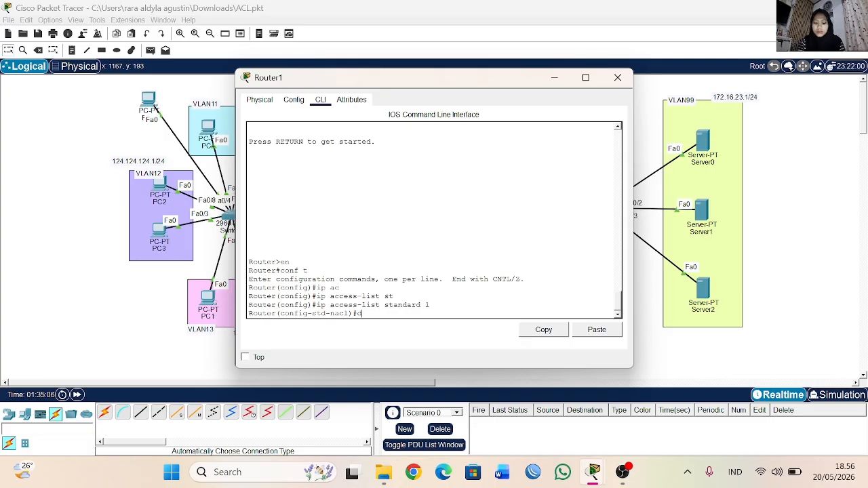
pyautogui.write('i')
pyautogui.press('Tab')
pyautogui.write('n')
pyautogui.press('Tab')
pyautogui.press('BackSpace')
pyautogui.press('BackSpace')
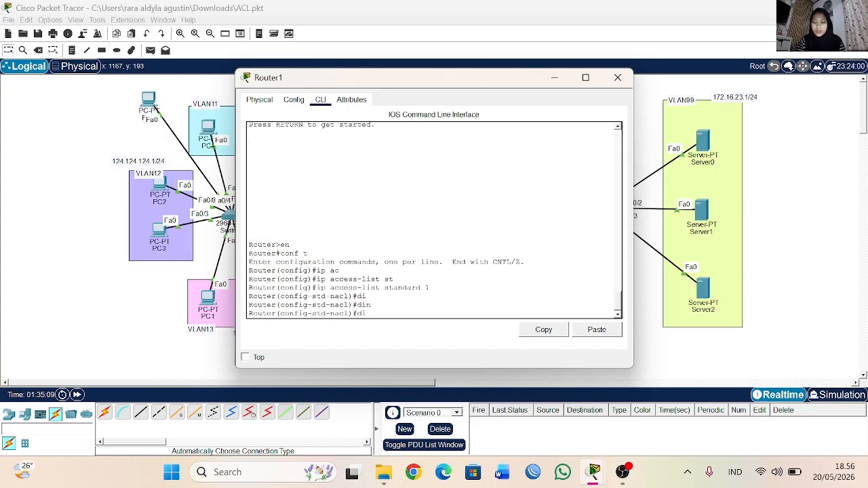
pyautogui.write('o sh')
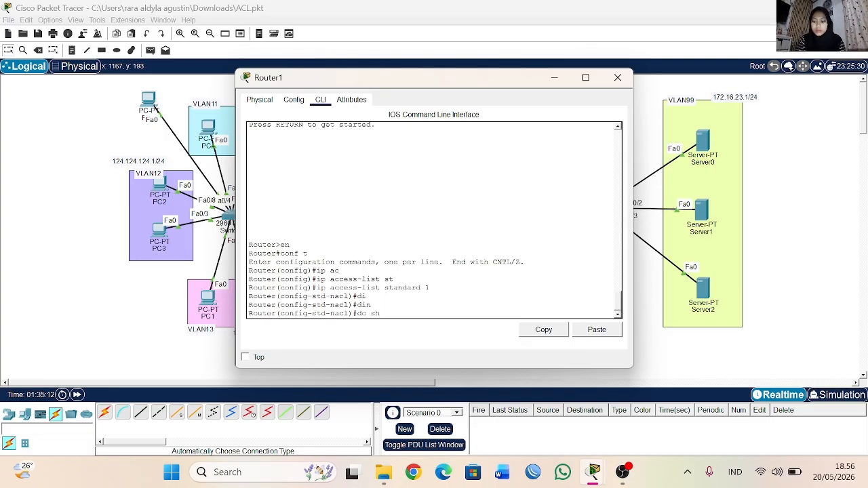
pyautogui.write(' ac li')
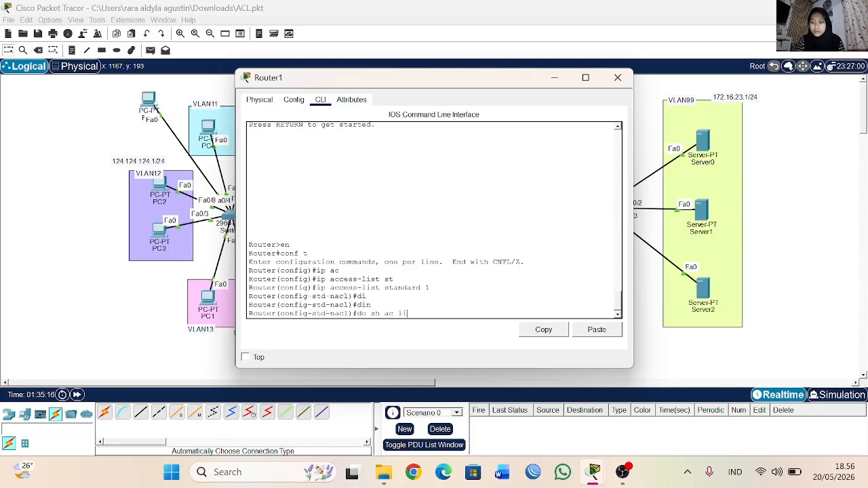
pyautogui.press('BackSpace')
pyautogui.press('BackSpace')
pyautogui.write('c')
pyautogui.press('Return')
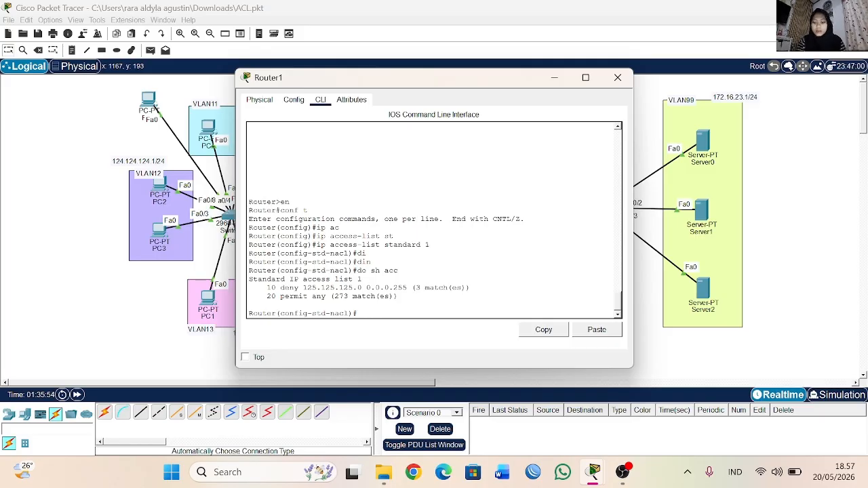
# Step: List the commands available in standard ACL configuration mode and examine the sequence number option
pyautogui.write('?')
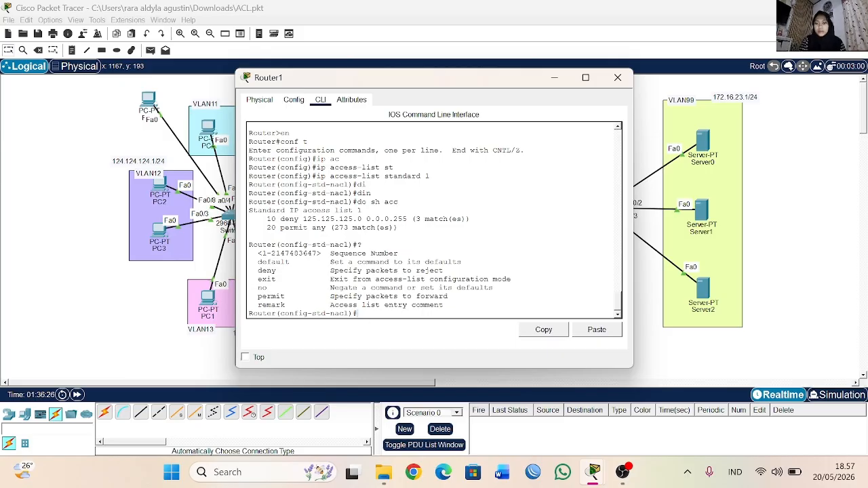
pyautogui.moveTo(400, 228); pyautogui.dragTo(399, 253)
pyautogui.click(400, 255)
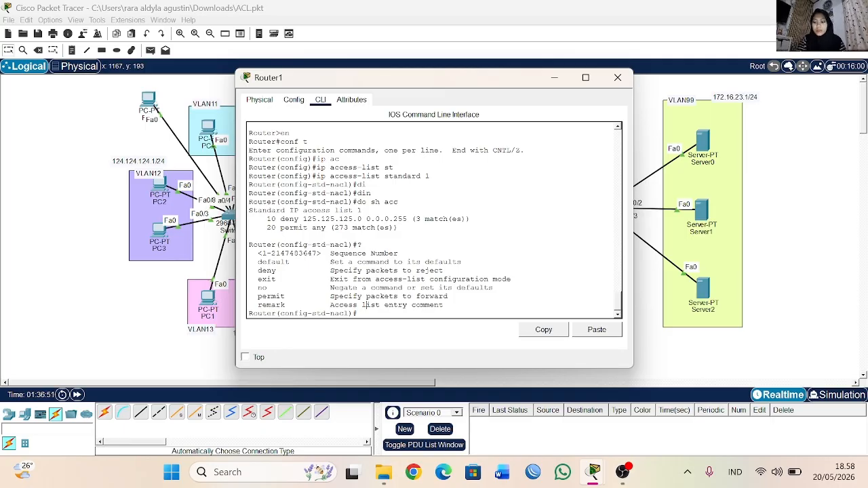
# Step: Add entry 12 to access list 1 on Router1, denying 123.123.123.4 with wildcard mask 0.0.0.255
pyautogui.write('12')
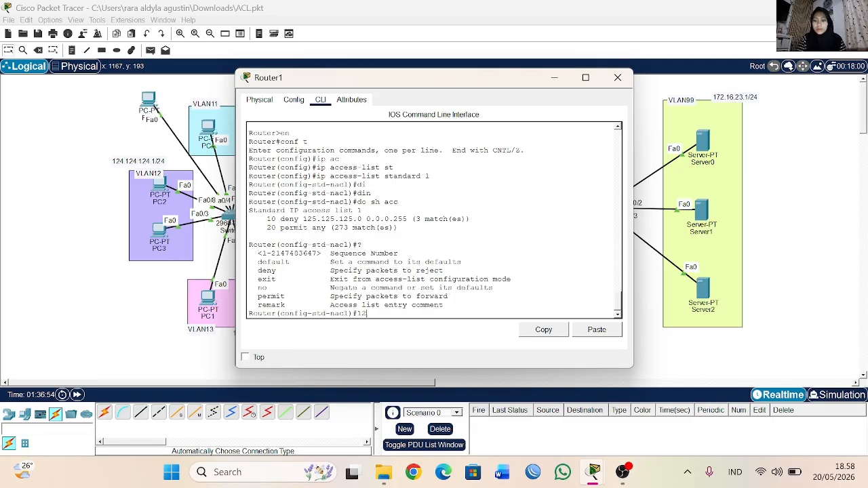
pyautogui.write(' de')
pyautogui.press('Tab')
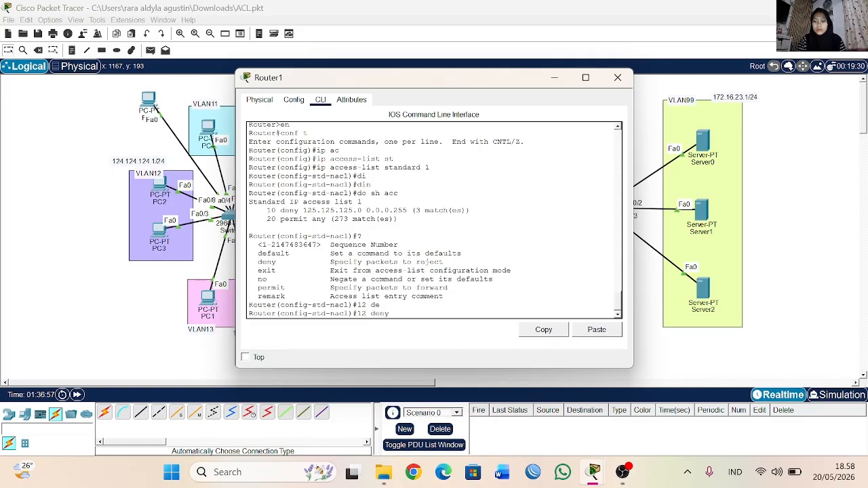
pyautogui.write('?')
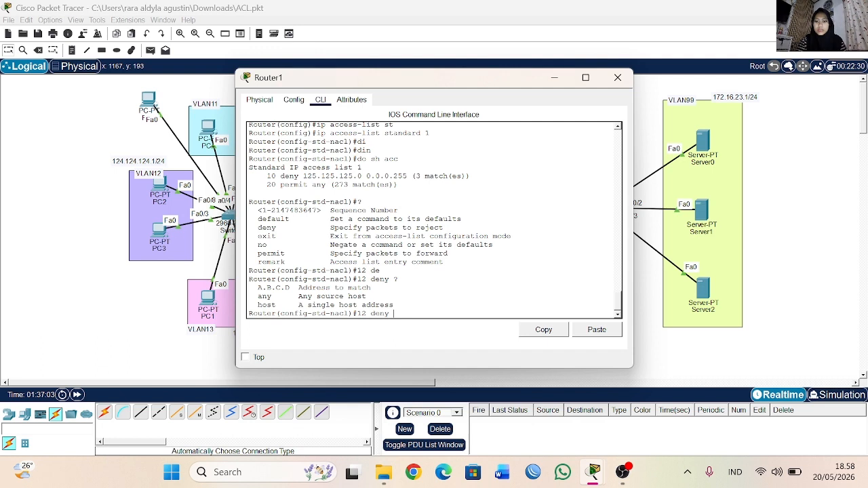
pyautogui.moveTo(302, 306); pyautogui.dragTo(402, 305)
pyautogui.click(404, 313)
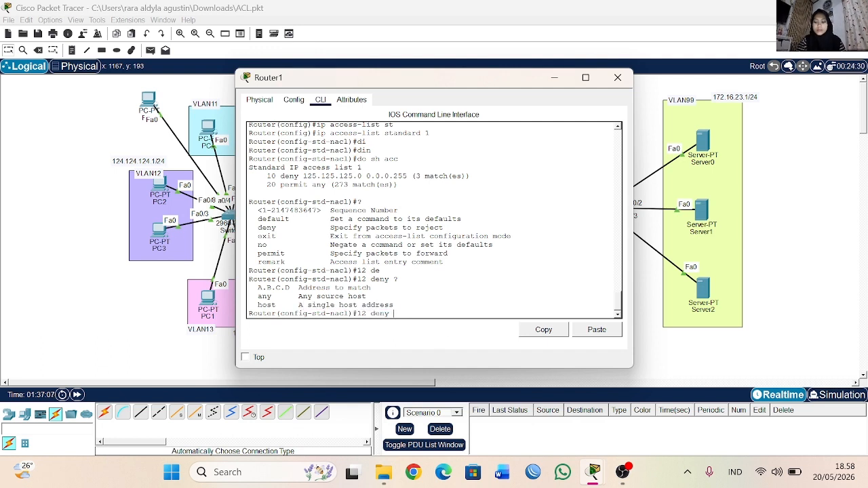
pyautogui.write('123.12')
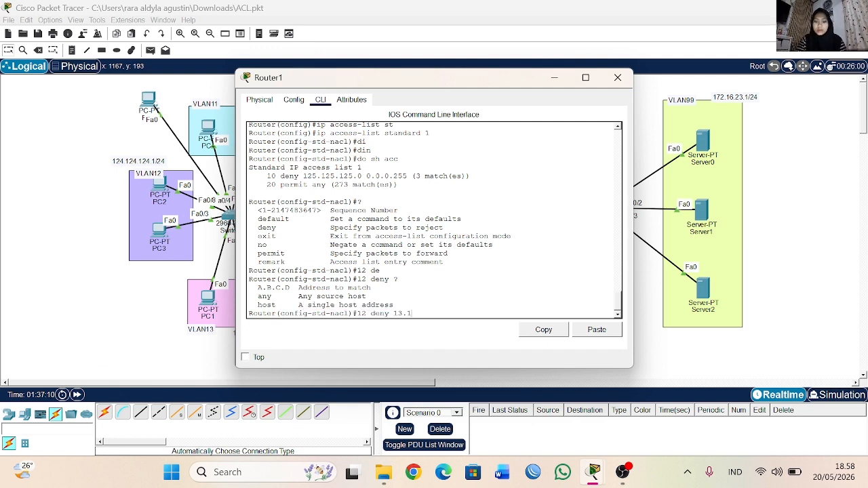
pyautogui.write('3.123.4')
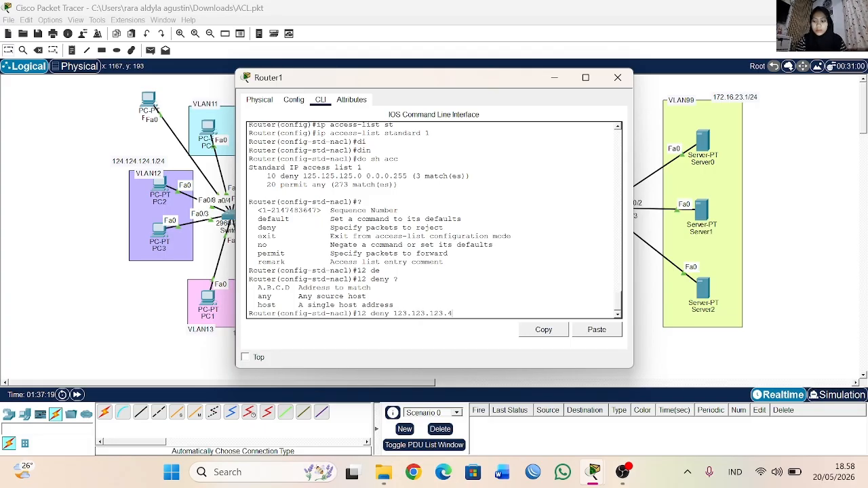
pyautogui.write('0.0.0')
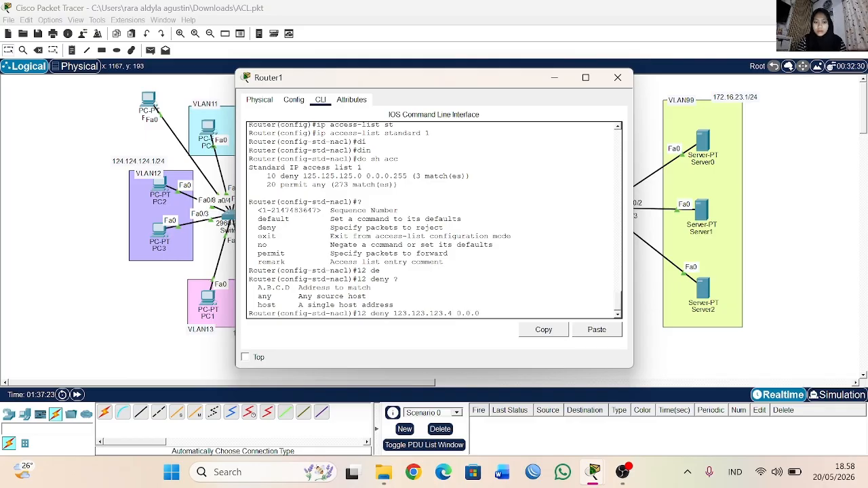
pyautogui.write('.255')
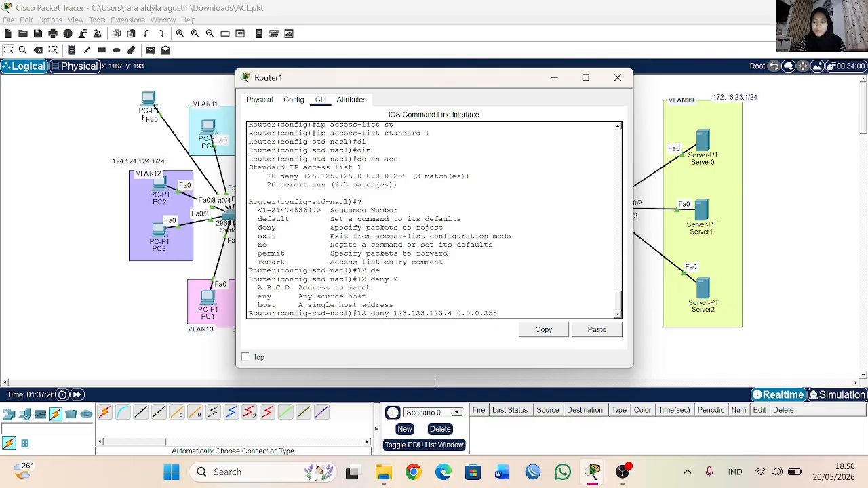
pyautogui.press('Return')
# Step: Display Router1's access lists again and examine entries 12 and 20
pyautogui.write('do sh acc')
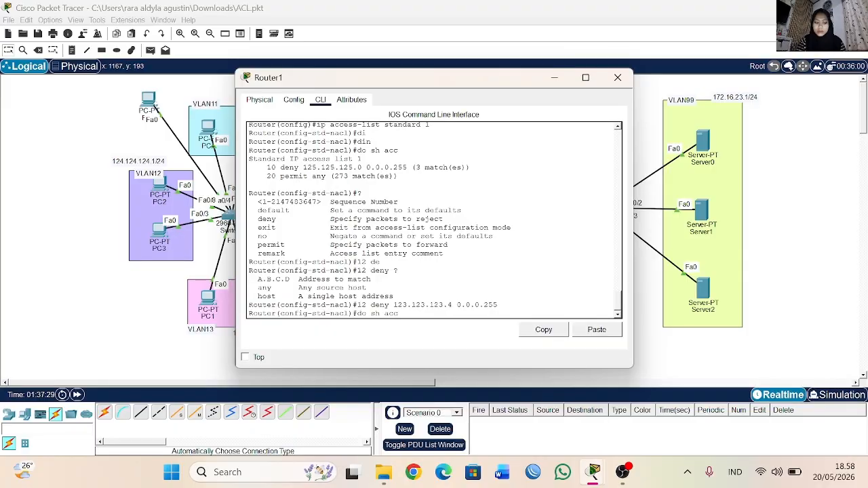
pyautogui.press('Return')
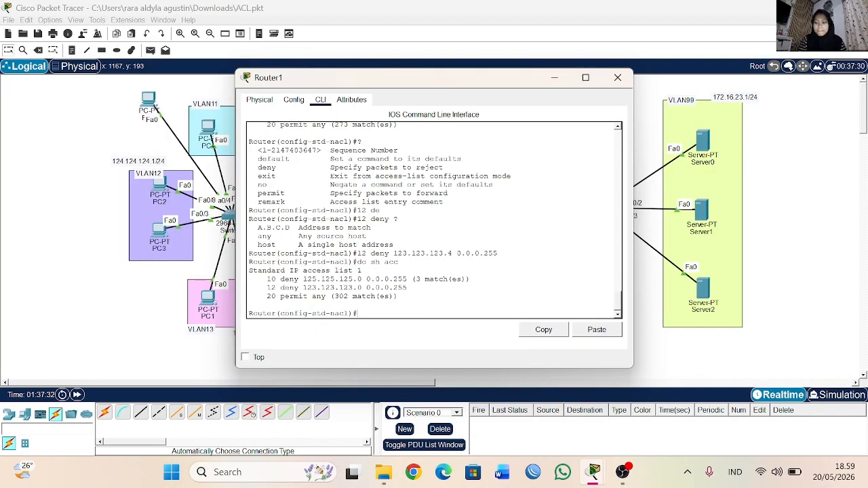
pyautogui.moveTo(276, 288); pyautogui.dragTo(407, 287)
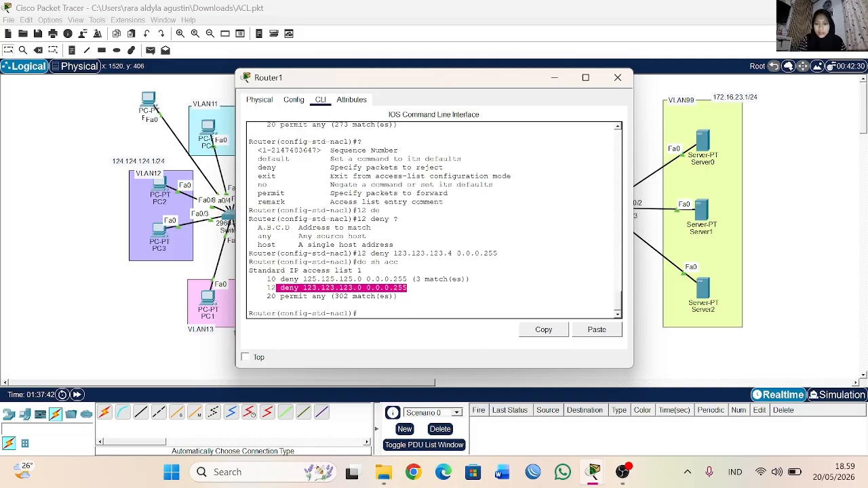
pyautogui.moveTo(263, 288); pyautogui.dragTo(395, 296)
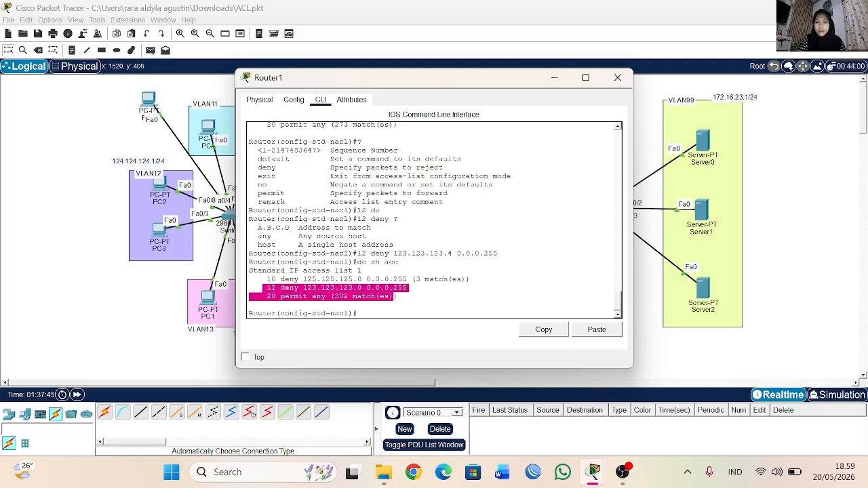
pyautogui.click(395, 297)
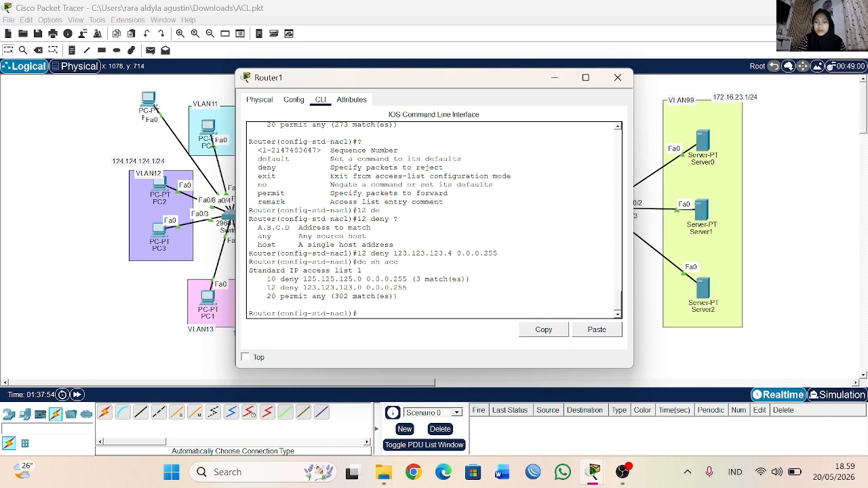
# Step: Close Router1's window and send simple test PDUs from PC4 to Server1 and from PC5 to Server0
pyautogui.click(618, 77)
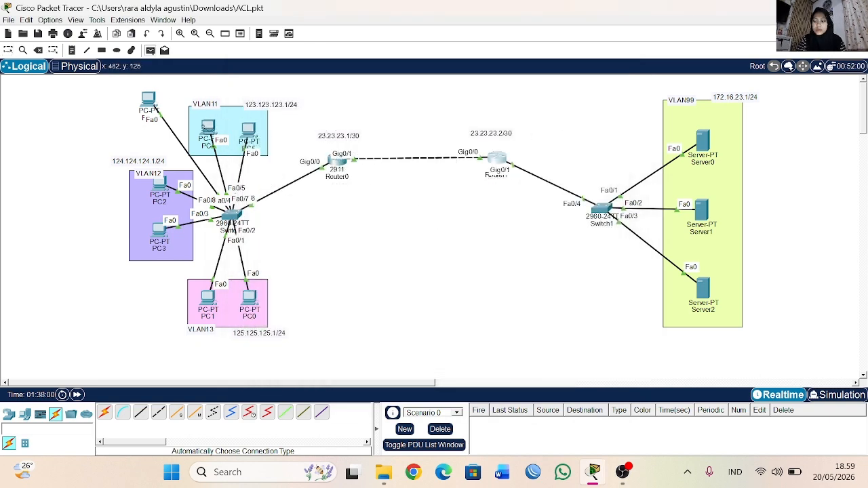
pyautogui.click(701, 209)
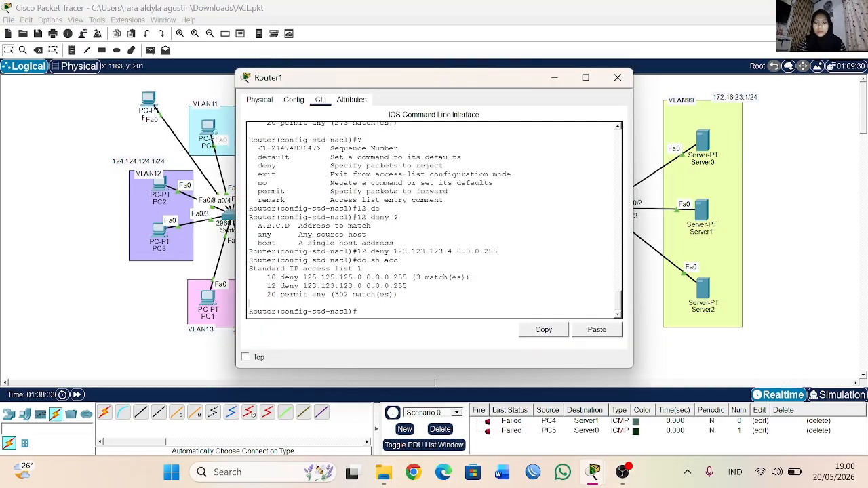
# Step: Remove entry 12, which denies 123.123.123.4 0.0.0.255, from access list 1 on Router1
pyautogui.press('Up')
pyautogui.press('Up')
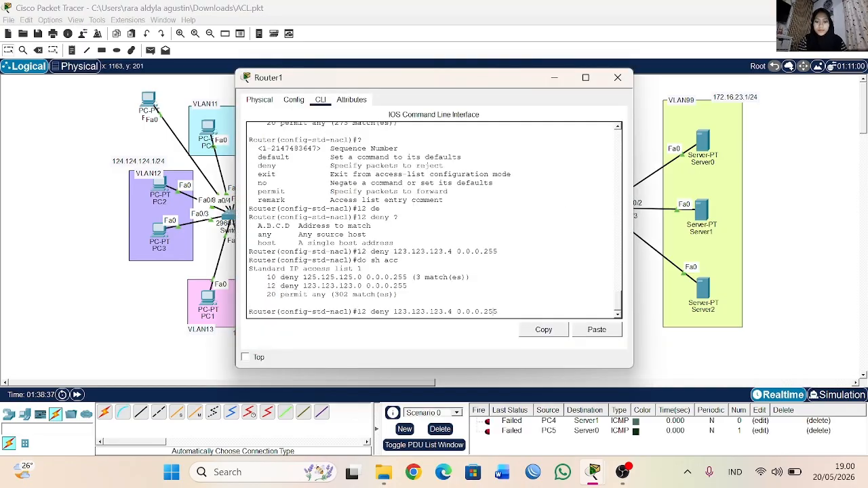
pyautogui.press('Home')
pyautogui.write('no')
pyautogui.press('Return')
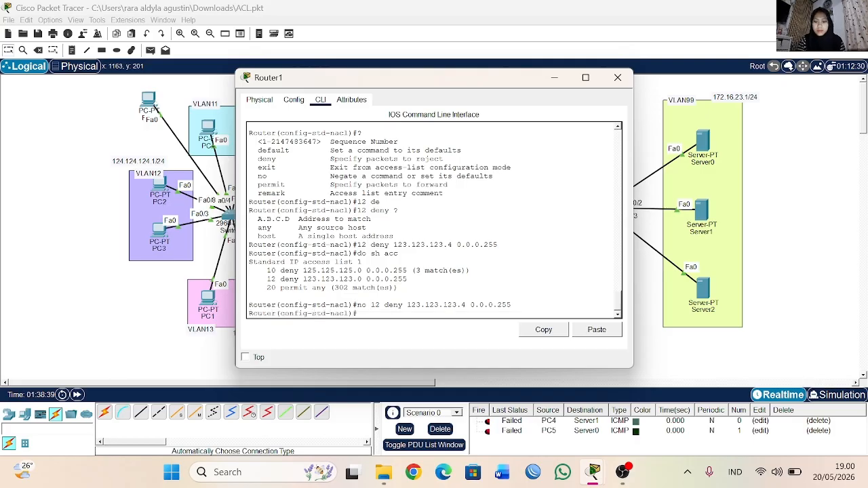
# Step: Add entry 12 to access list 1 as a deny rule for the single host 123.123.123.4
pyautogui.write('12')
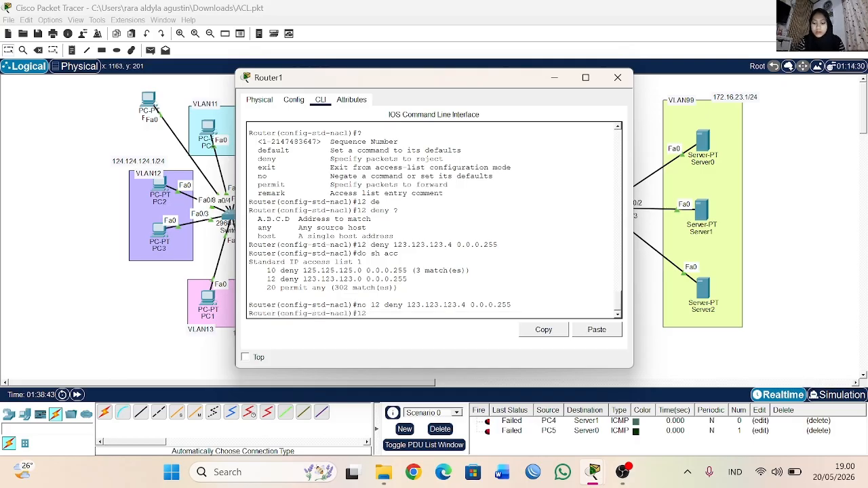
pyautogui.write(' de')
pyautogui.press('Tab')
pyautogui.write('ho')
pyautogui.press('Tab')
pyautogui.write('?')
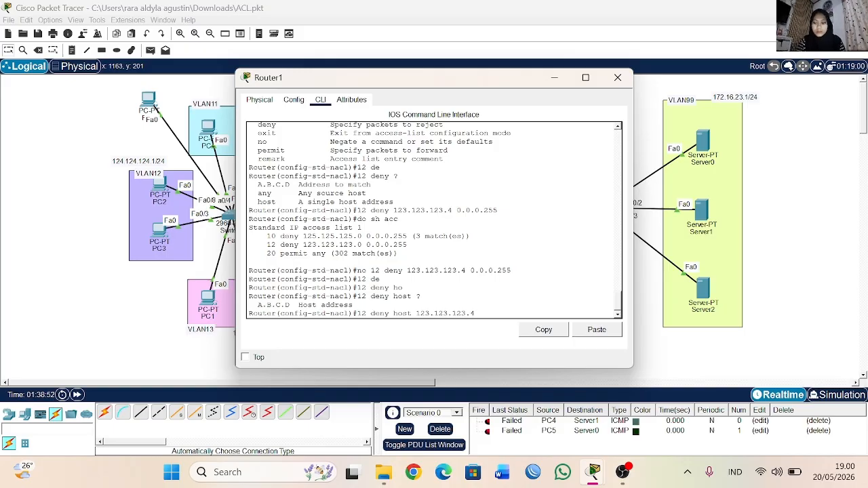
pyautogui.write('123.123.123.4 ?')
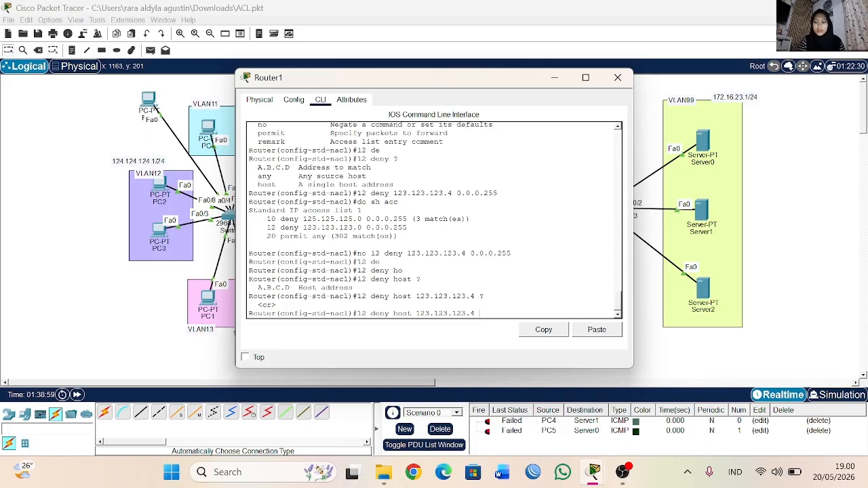
pyautogui.press('Return')
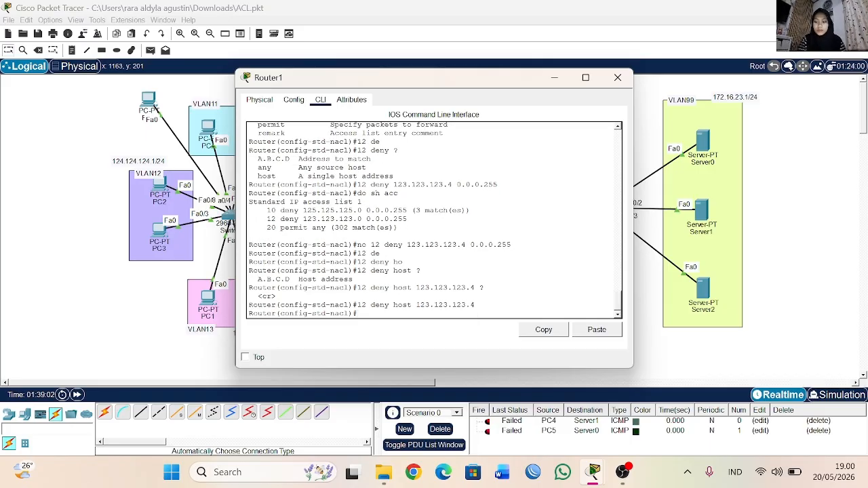
# Step: Display Router1's access lists again and examine entry 12, the deny rule for host 123.123.123.4
pyautogui.press('Up')
pyautogui.press('Up')
pyautogui.press('Up')
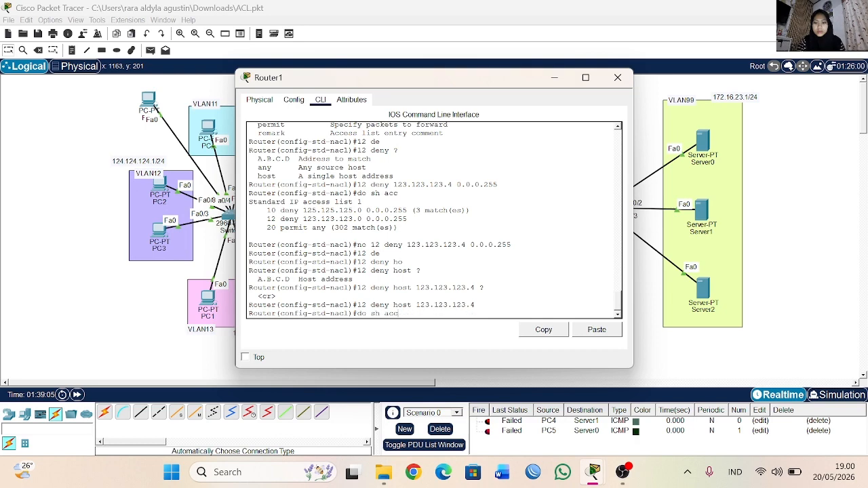
pyautogui.press('Return')
pyautogui.moveTo(258, 288); pyautogui.dragTo(386, 290)
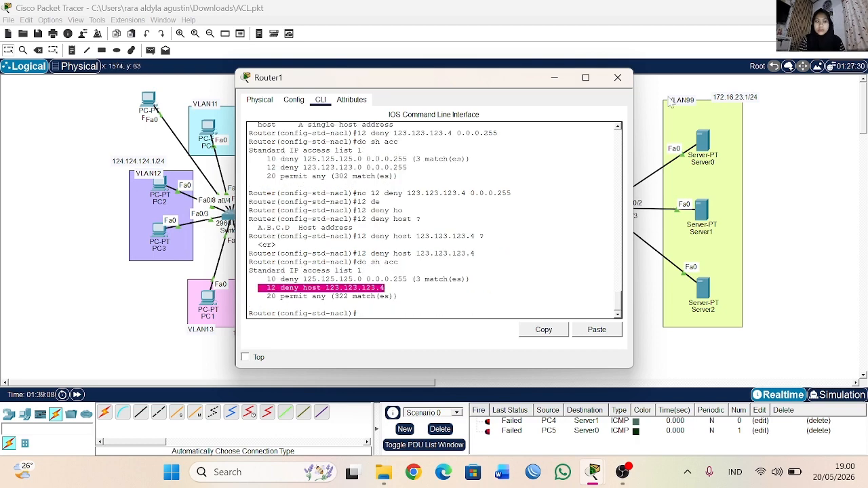
# Step: Close Router1's window and send a simple test PDU from PC4 in VLAN11 to Server1
pyautogui.click(619, 80)
pyautogui.click(151, 50)
pyautogui.click(208, 128)
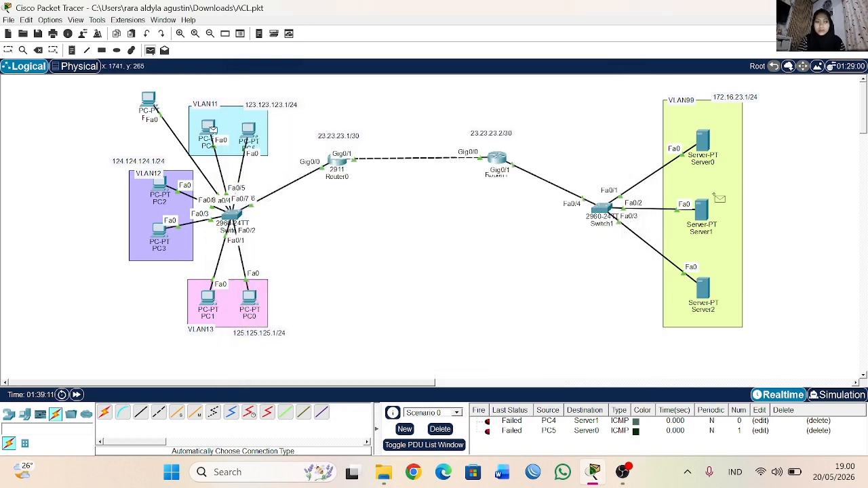
pyautogui.click(705, 212)
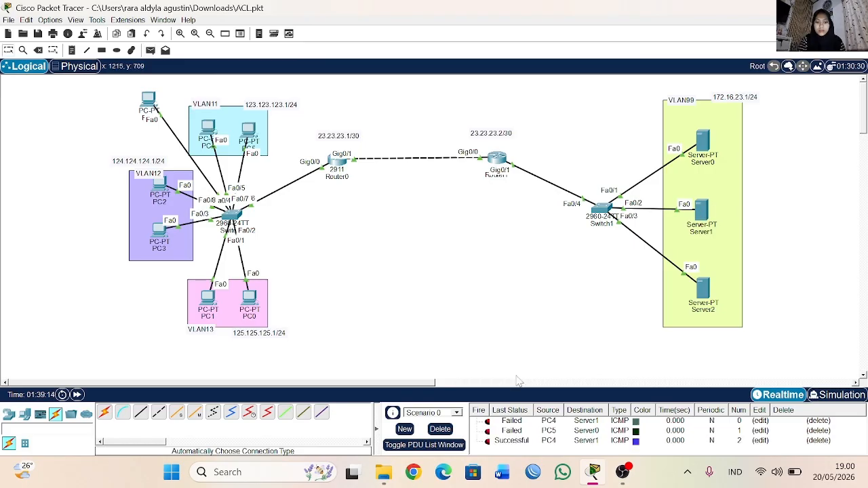
# Step: Clear the scenario's PDU list and send a simple test PDU from PC6 to Server0
pyautogui.click(440, 429)
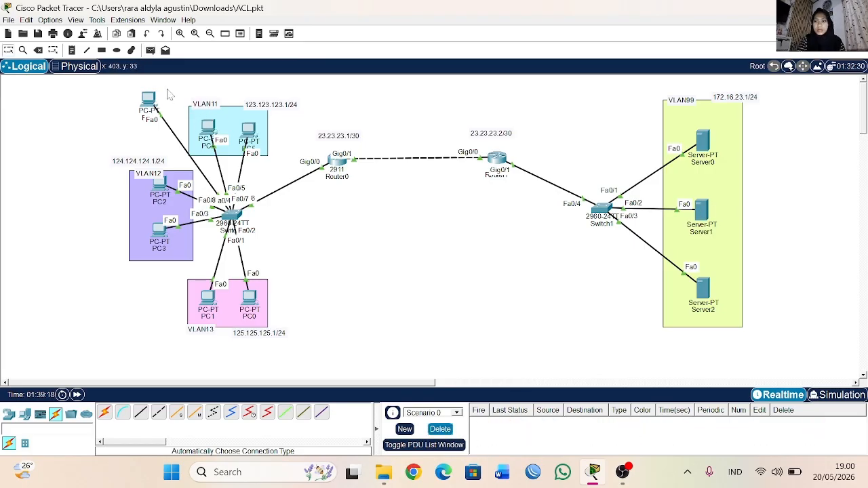
pyautogui.click(151, 50)
pyautogui.click(151, 102)
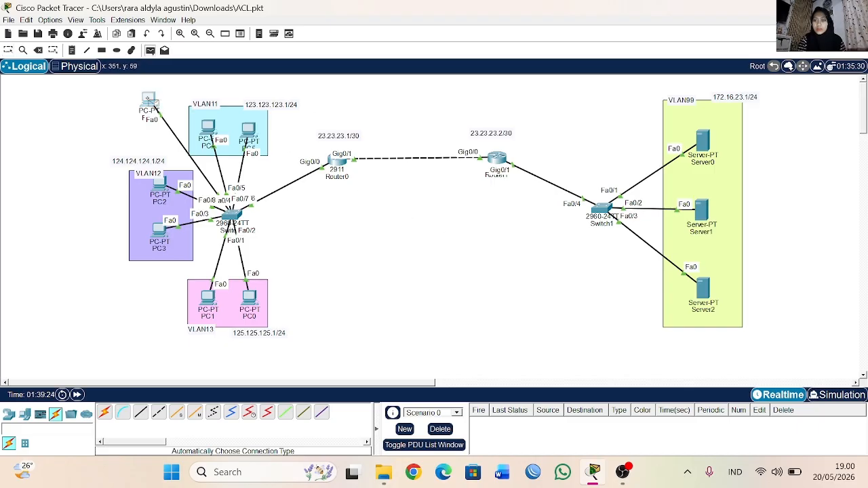
pyautogui.click(702, 143)
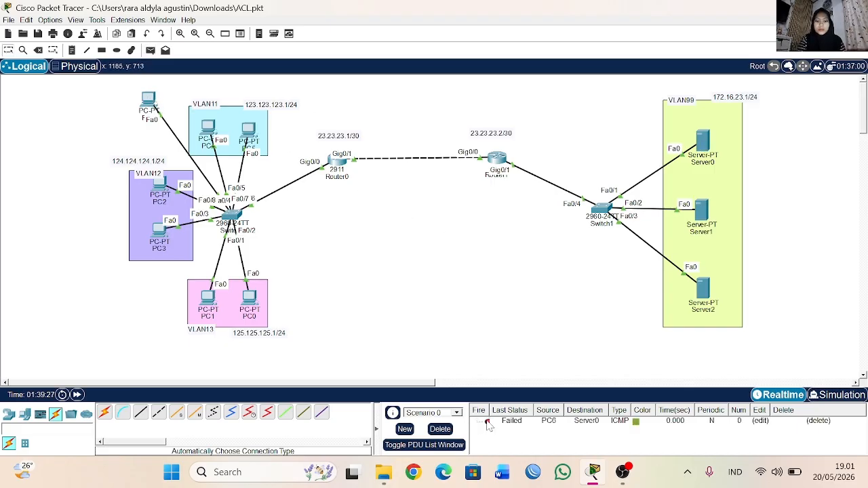
# Step: Send simple test PDUs from PC5 to Server2 and from PC2 to Server1
pyautogui.click(151, 50)
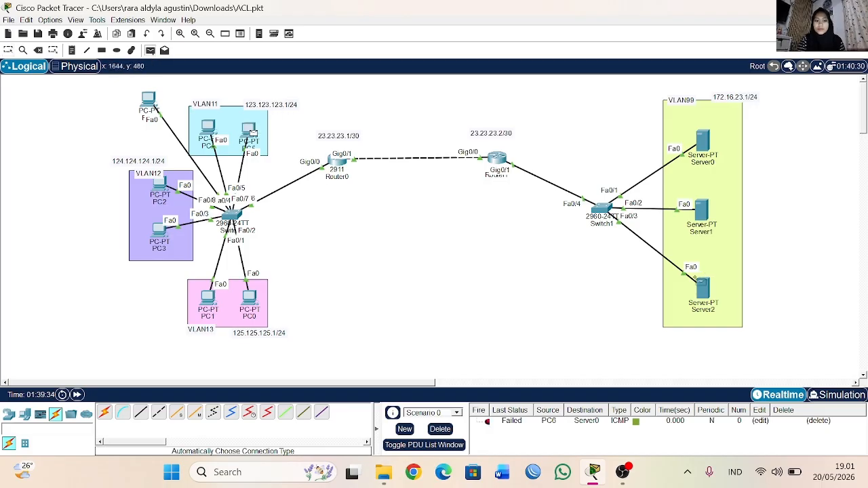
pyautogui.click(705, 284)
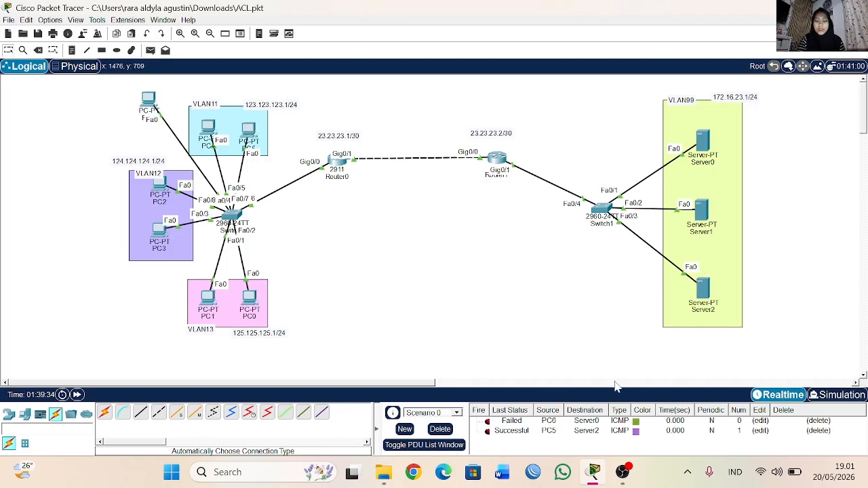
pyautogui.click(150, 50)
pyautogui.click(160, 185)
pyautogui.click(699, 210)
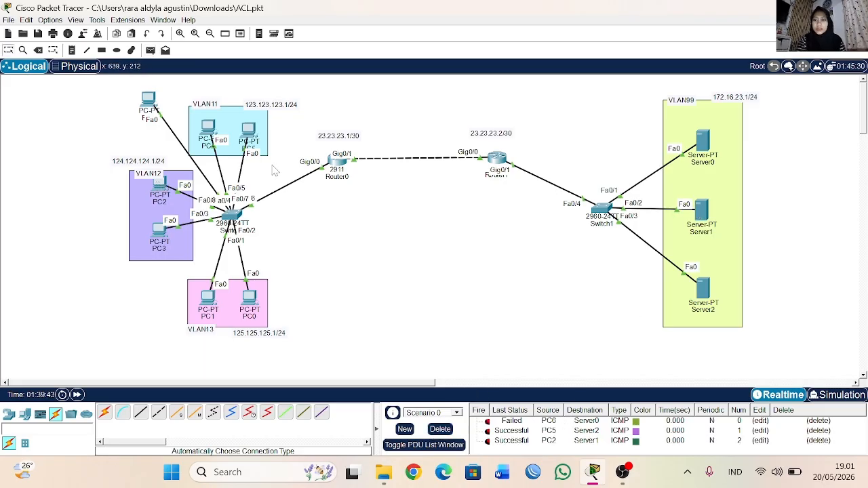
# Step: Send a simple test PDU from PC1 in VLAN13 to Server1
pyautogui.click(150, 50)
pyautogui.click(208, 298)
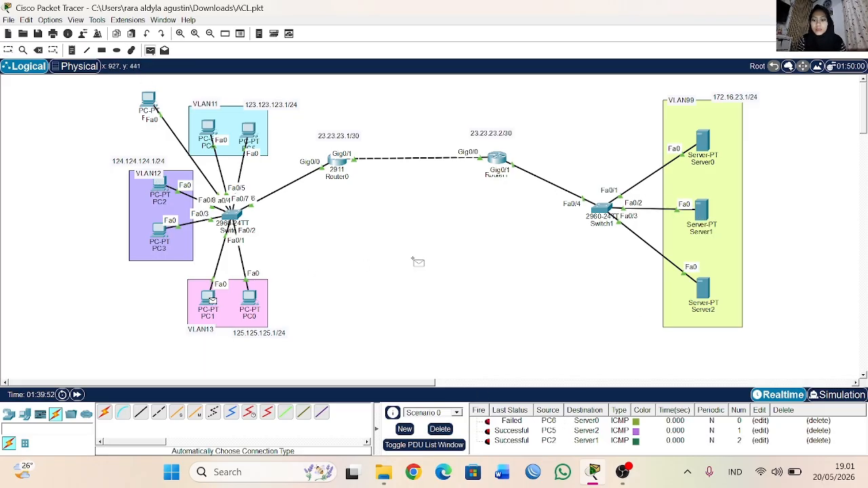
pyautogui.click(699, 210)
# Step: Clear the scenario's PDU list and send a simple test PDU from PC0 in VLAN13 to Server1
pyautogui.click(440, 428)
pyautogui.click(151, 51)
pyautogui.click(251, 298)
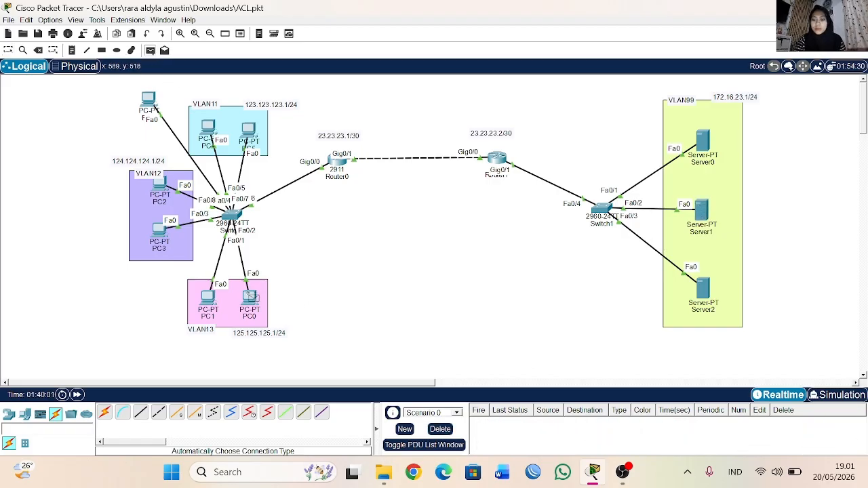
pyautogui.click(698, 212)
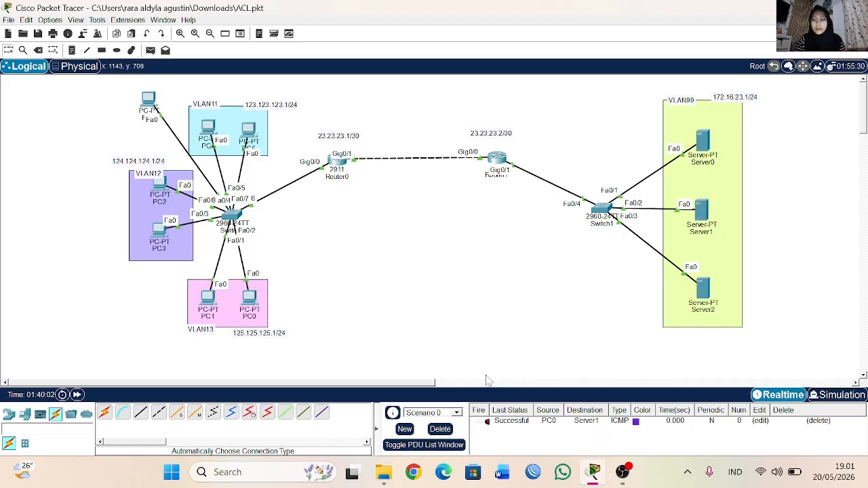
# Step: Send a simple test PDU from PC1 in VLAN13 to Server2
pyautogui.click(152, 50)
pyautogui.click(208, 298)
pyautogui.click(702, 288)
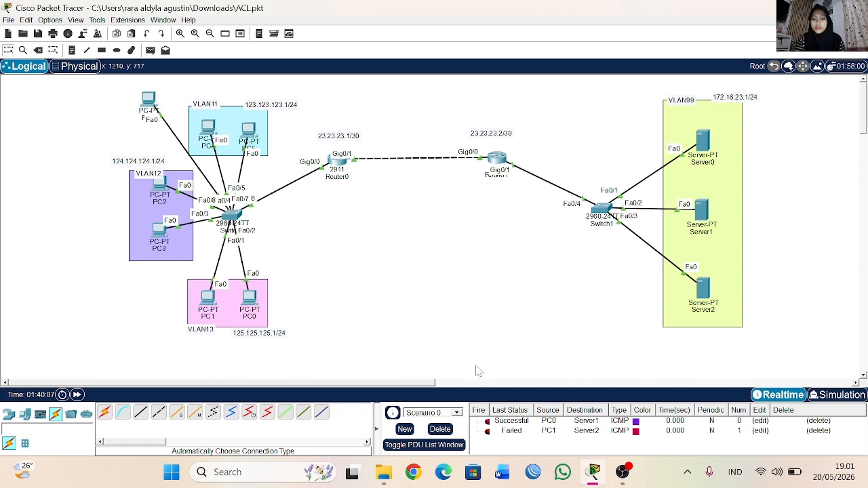
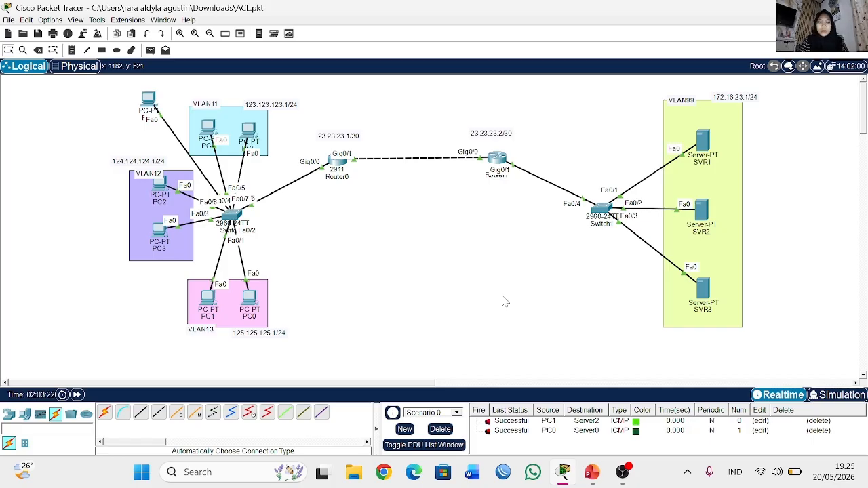
# Step: Open index.html from SVR1's HTTP service files for editing
pyautogui.click(703, 145)
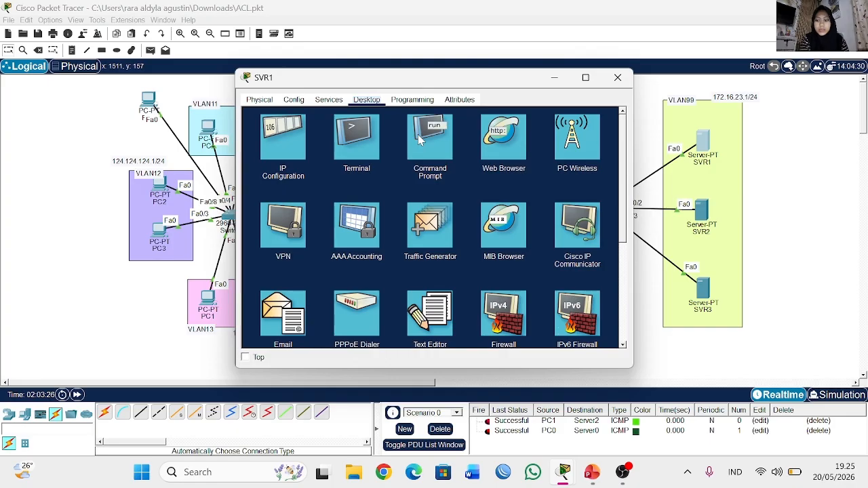
pyautogui.click(259, 100)
pyautogui.click(320, 100)
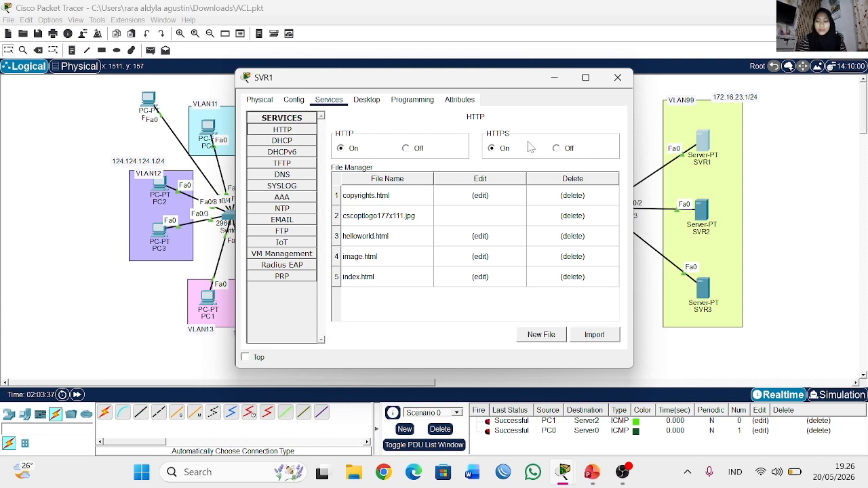
pyautogui.click(366, 284)
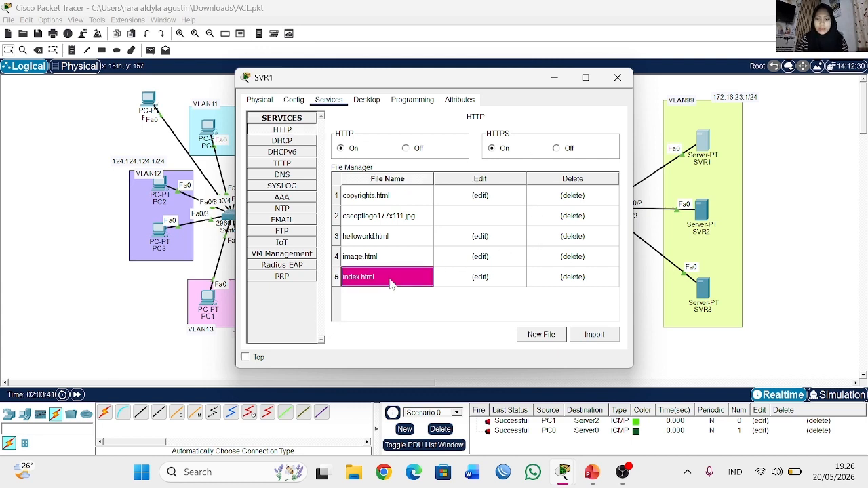
pyautogui.click(516, 283)
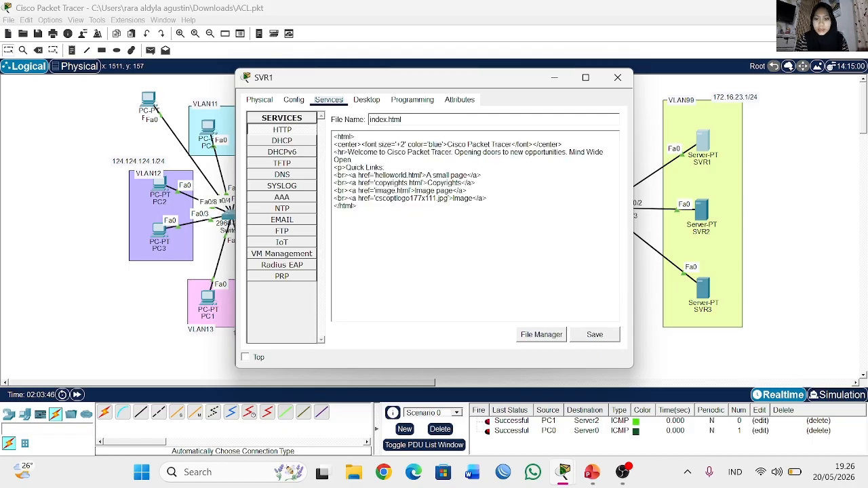
# Step: Replace the blue page heading in index.html with "HI WELCOME TO" plus the author's first name, then save over the existing file
pyautogui.hotkey('shift', 'Right')
pyautogui.hotkey('shift', 'Right')
pyautogui.hotkey('shift', 'Right')
pyautogui.hotkey('shift', 'Right')
pyautogui.hotkey('shift', 'Right')
pyautogui.hotkey('shift', 'Right')
pyautogui.hotkey('shift', 'Right')
pyautogui.hotkey('shift', 'Right')
pyautogui.hotkey('shift', 'Right')
pyautogui.hotkey('shift', 'Right')
pyautogui.hotkey('shift', 'Right')
pyautogui.hotkey('shift', 'Right')
pyautogui.hotkey('shift', 'Right')
pyautogui.hotkey('shift', 'Right')
pyautogui.hotkey('shift', 'Right')
pyautogui.hotkey('shift', 'Right')
pyautogui.hotkey('shift', 'Right')
pyautogui.hotkey('shift', 'Right')
pyautogui.hotkey('shift', 'Right')
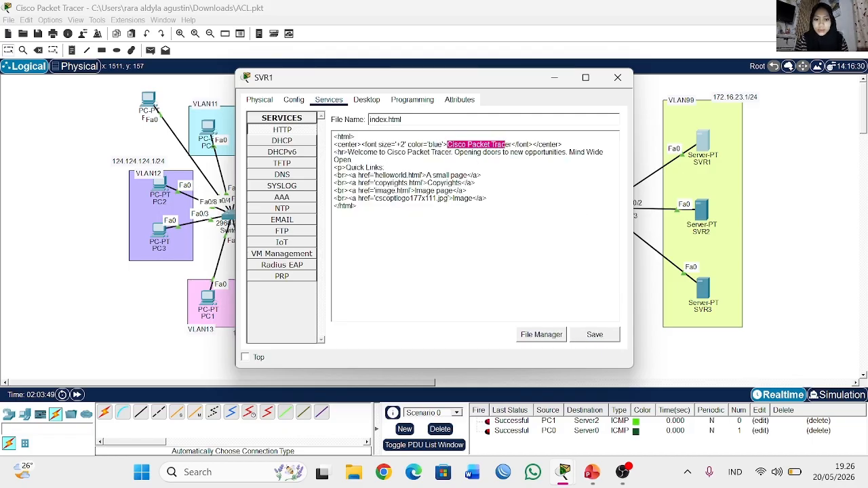
pyautogui.press('BackSpace')
pyautogui.press('Delete')
pyautogui.write('hai')
pyautogui.press('BackSpace')
pyautogui.press('BackSpace')
pyautogui.press('BackSpace')
pyautogui.write('HI')
pyautogui.write(' WELCOME ')
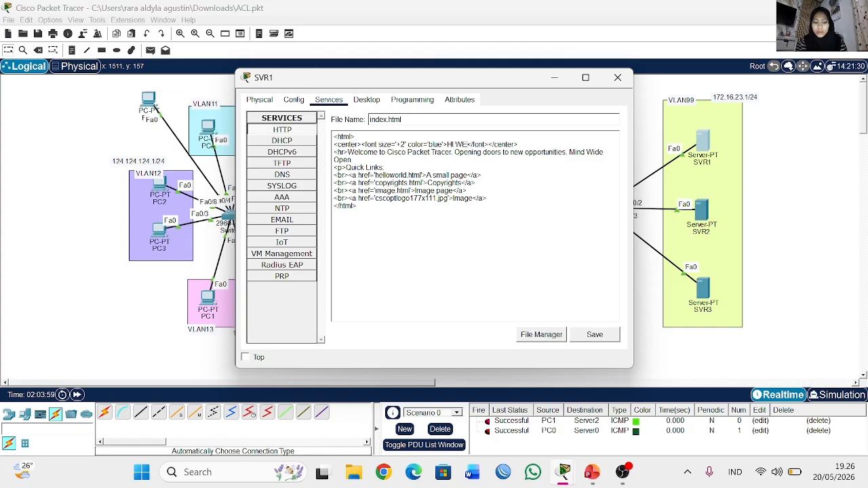
pyautogui.write('TO RARA')
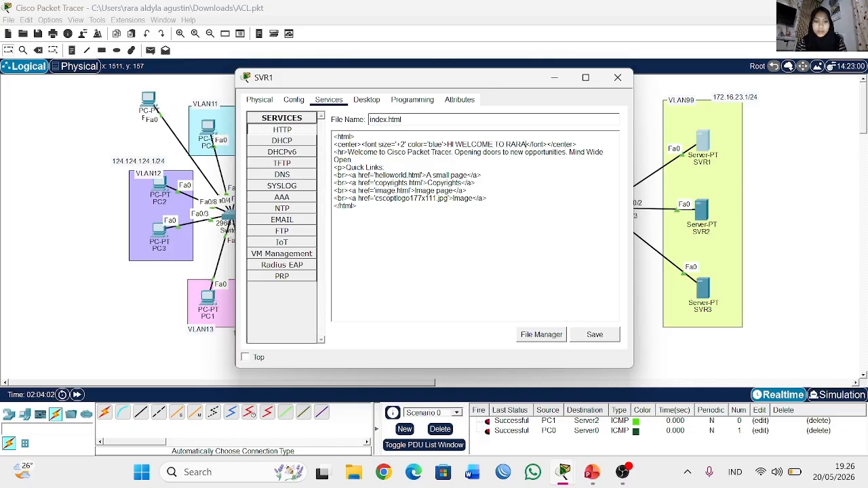
pyautogui.click(589, 336)
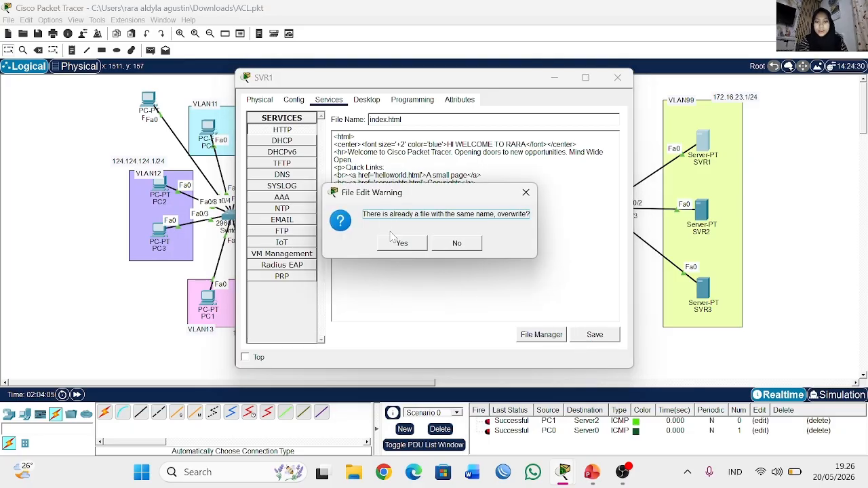
pyautogui.click(400, 244)
pyautogui.click(630, 80)
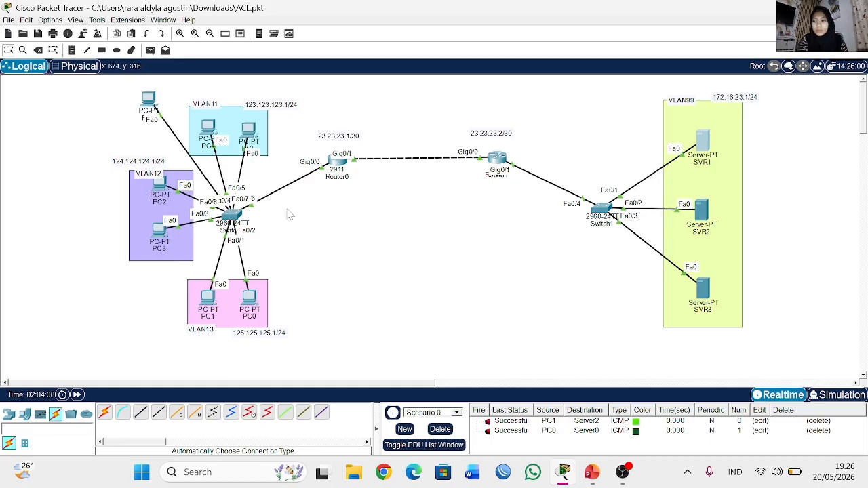
# Step: Load the web page at 172.16.23.2 in PC5's web browser and check its heading
pyautogui.click(250, 133)
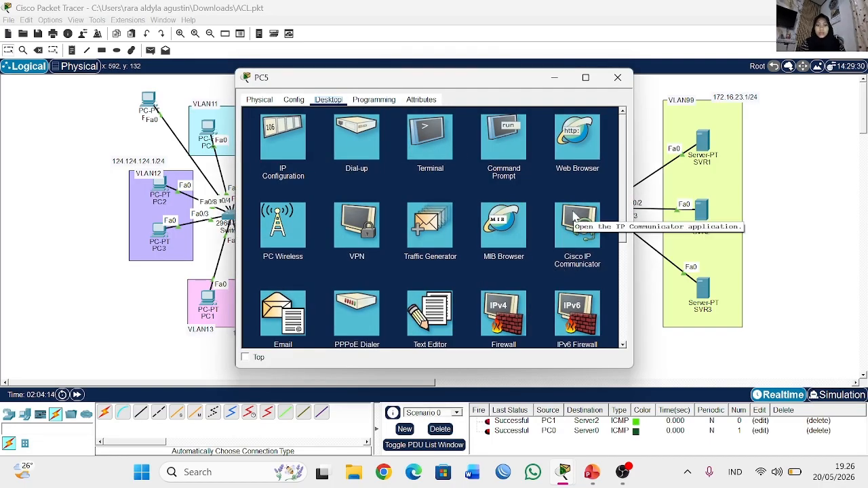
pyautogui.click(577, 138)
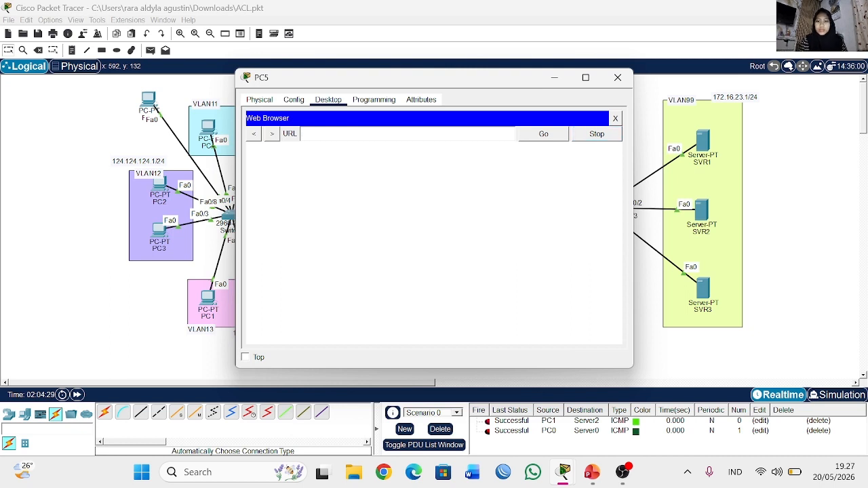
pyautogui.write('172')
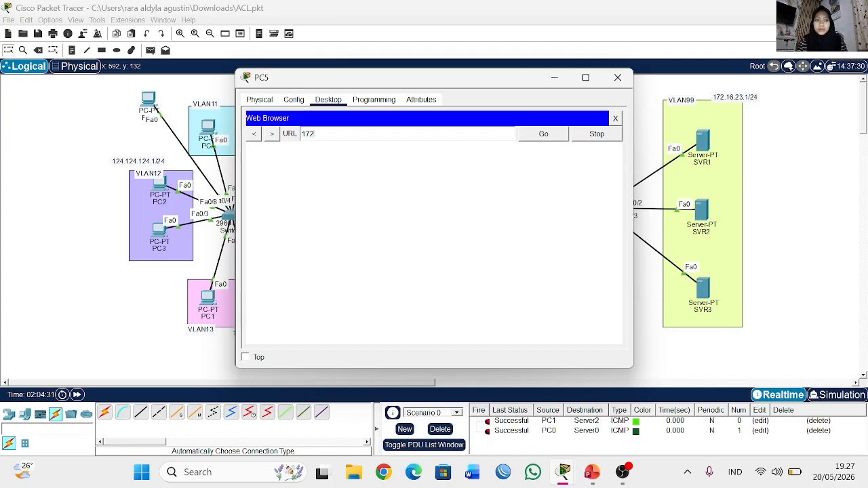
pyautogui.write('.16.23.2')
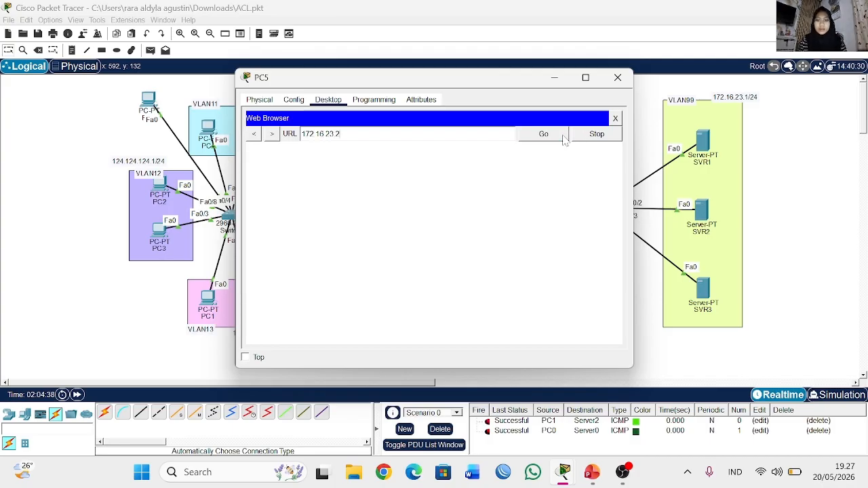
pyautogui.click(565, 136)
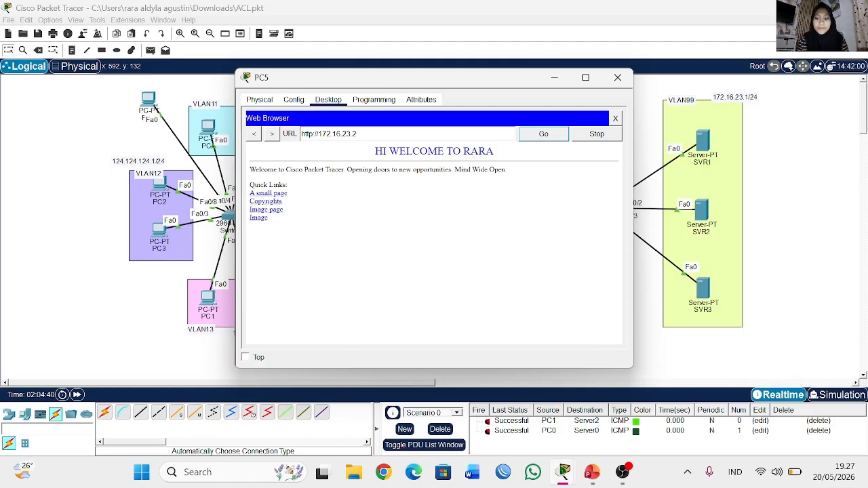
pyautogui.moveTo(375, 150); pyautogui.dragTo(518, 162)
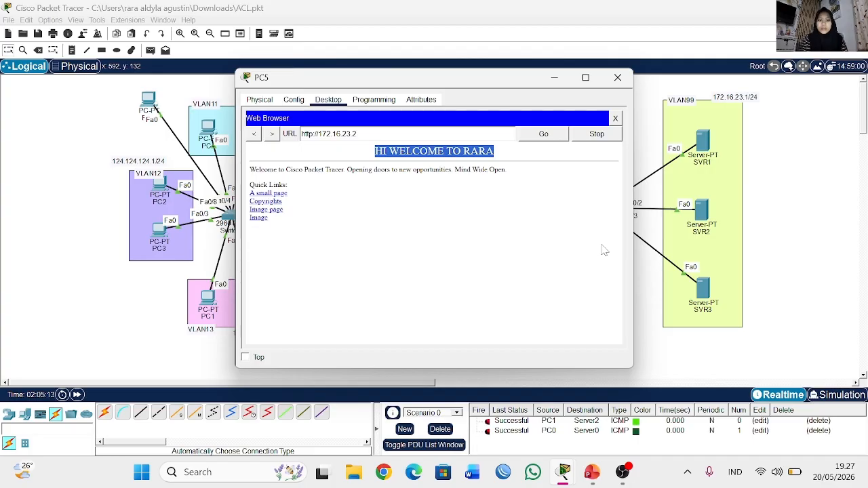
pyautogui.click(617, 77)
# Step: Switch to the PowerPoint presentation and go back to an earlier slide before the Extended ACL one
pyautogui.click(592, 472)
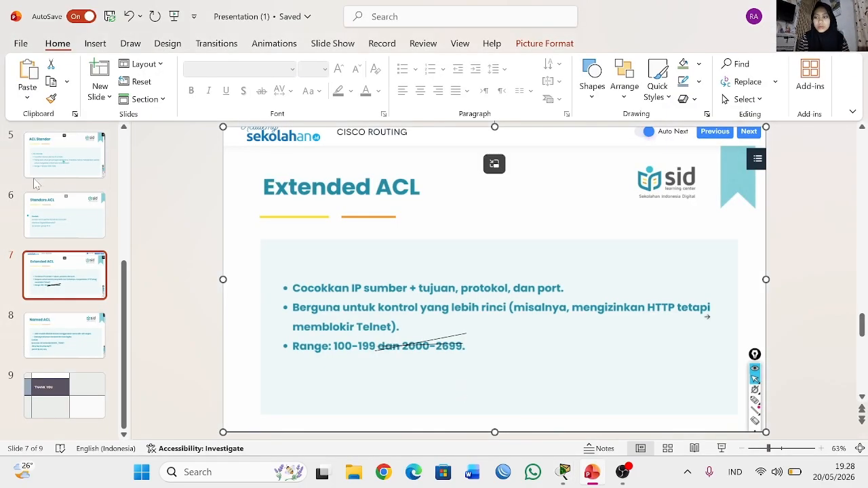
pyautogui.scroll(5, 36, 183)
pyautogui.click(70, 229)
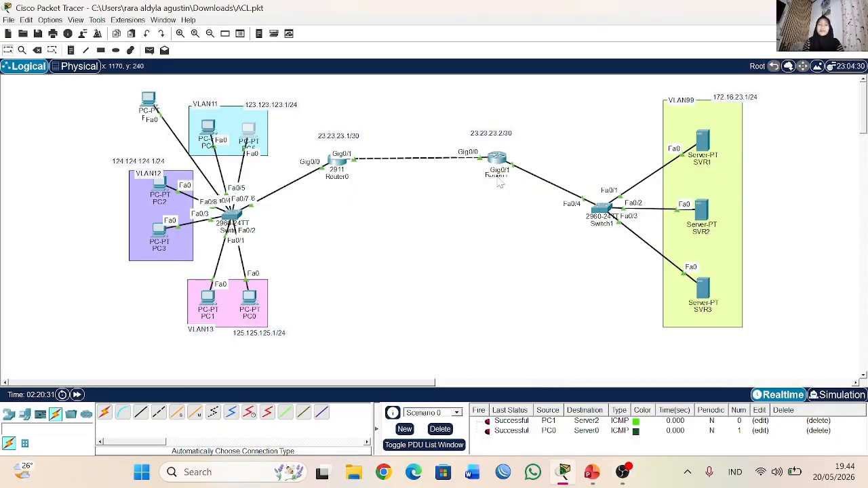
# Step: Add a workspace note below the link between the two routers, with the first line "1. deny http to SVR1"
pyautogui.click(70, 49)
pyautogui.click(362, 199)
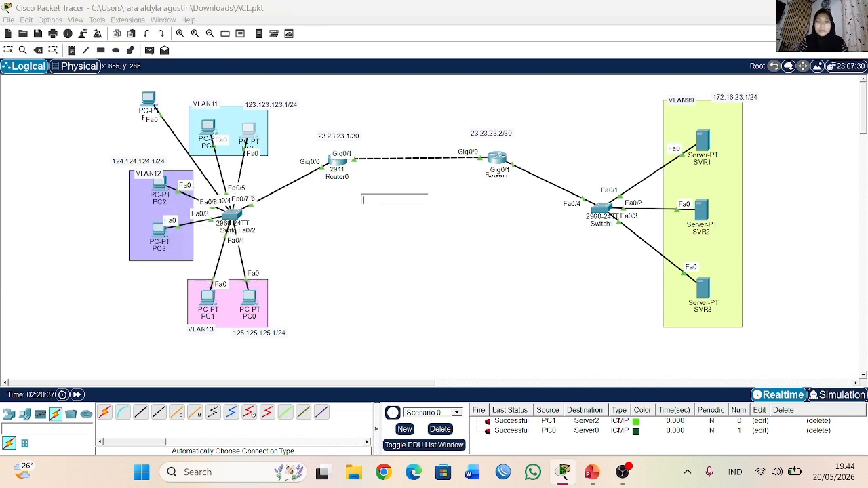
pyautogui.write('1.deny http')
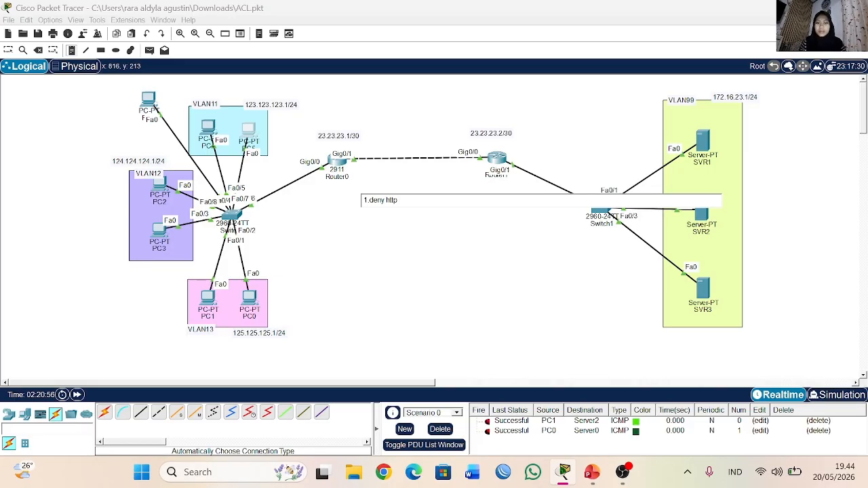
pyautogui.write('di seluruh')
pyautogui.press('BackSpace')
pyautogui.press('BackSpace')
pyautogui.press('BackSpace')
pyautogui.press('BackSpace')
pyautogui.press('BackSpace')
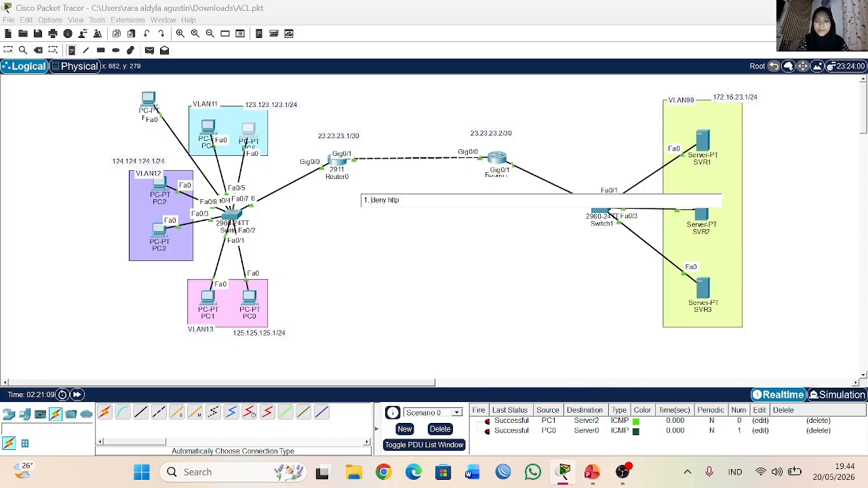
pyautogui.write('to')
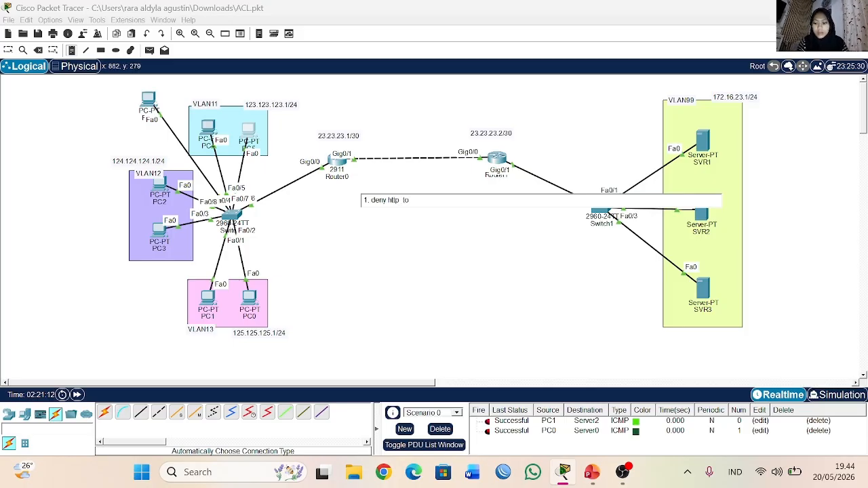
pyautogui.write(' SVR1')
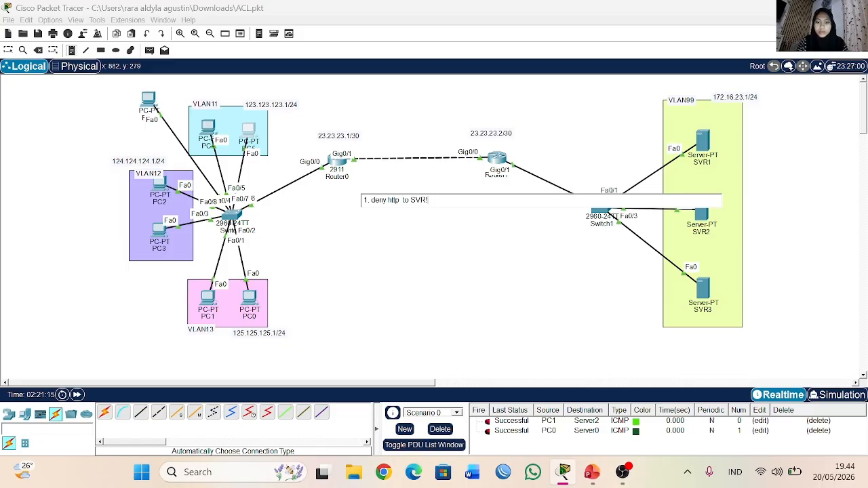
# Step: Add the second rule "2. permit VLAN all to SVR1" to the note
pyautogui.press('Return')
pyautogui.write('2. ')
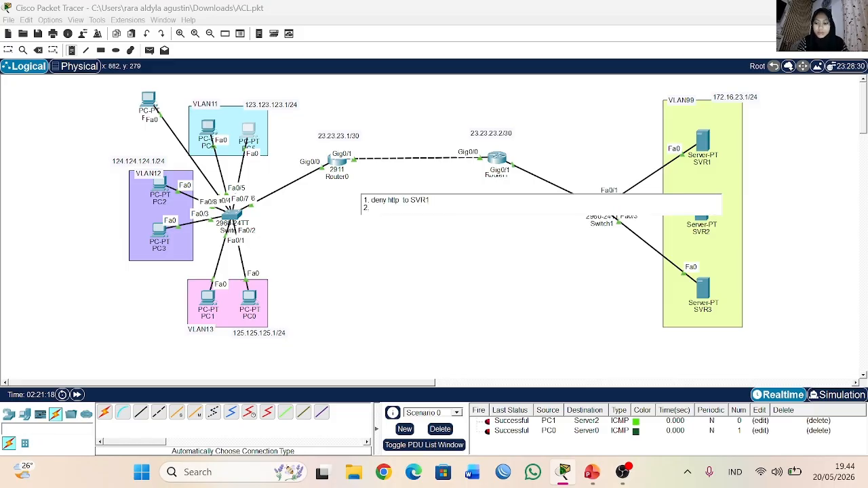
pyautogui.write('permit all')
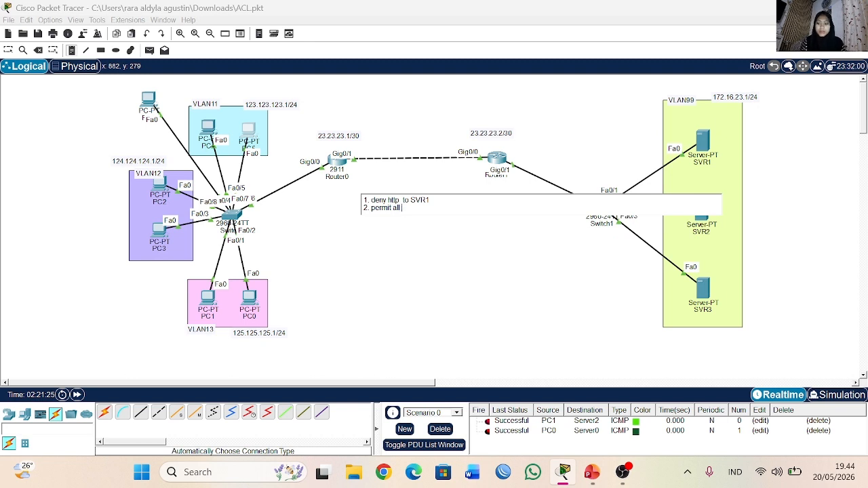
pyautogui.press('BackSpace')
pyautogui.press('BackSpace')
pyautogui.press('BackSpace')
pyautogui.write('VLA')
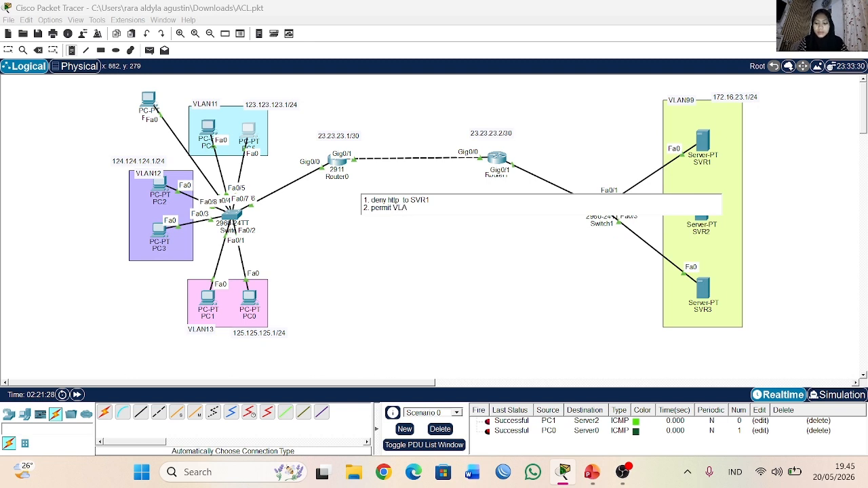
pyautogui.write('N all to SVR1')
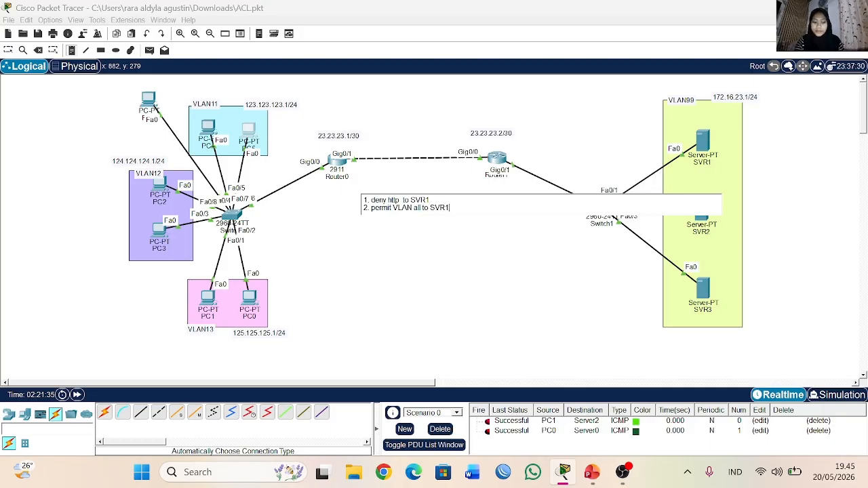
# Step: Add the third rule "3. permit VLAN11 to SVR2" to the note
pyautogui.press('Return')
pyautogui.write('3. permit')
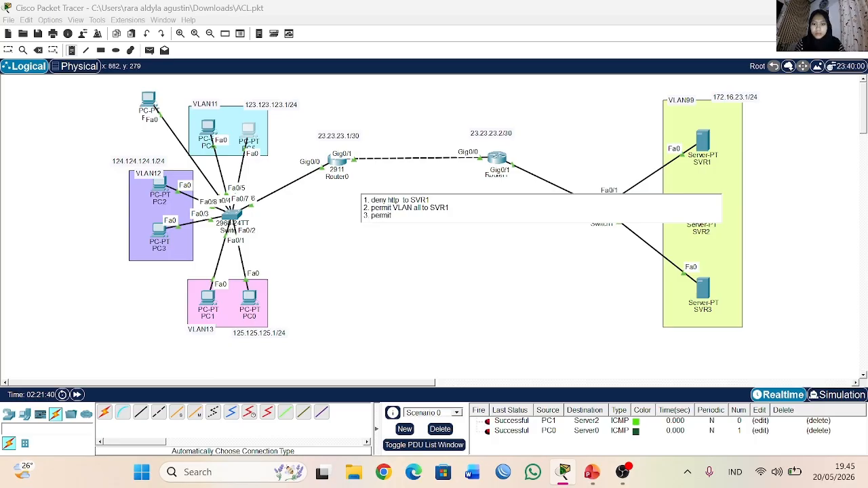
pyautogui.write(' VLAN11 to SVR2')
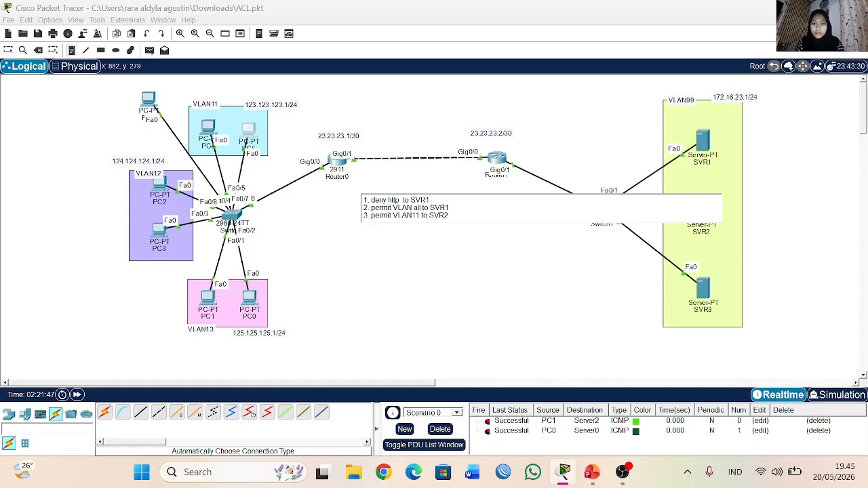
# Step: Add the fourth rule "4. permit VLAN13 to SVR3" and finish the note
pyautogui.press('Return')
pyautogui.write('4.')
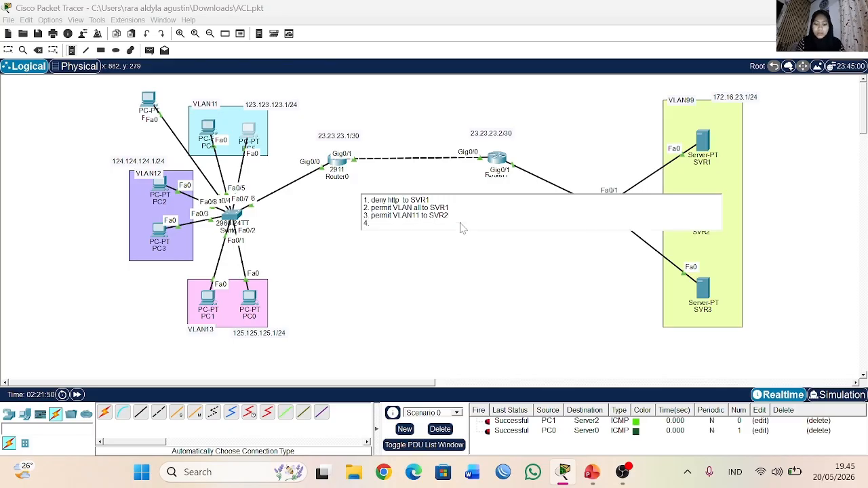
pyautogui.write(' permit')
pyautogui.press('BackSpace')
pyautogui.press('BackSpace')
pyautogui.press('BackSpace')
pyautogui.press('BackSpace')
pyautogui.press('BackSpace')
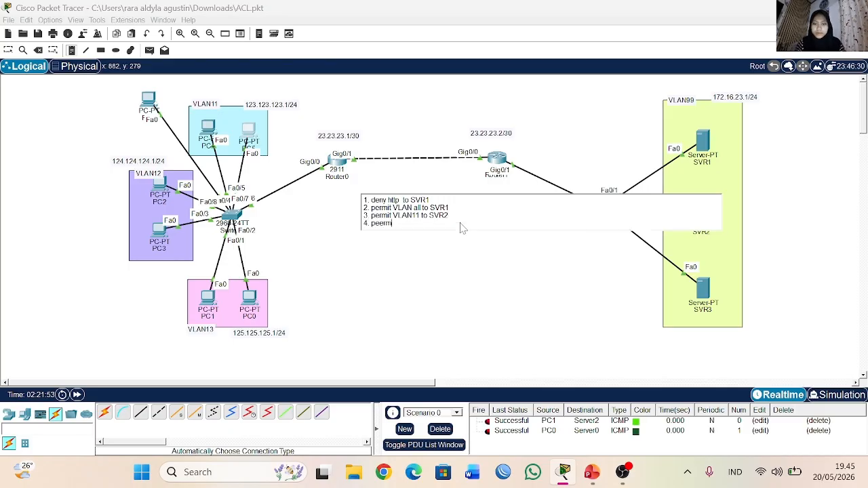
pyautogui.write('rmit VLAN1')
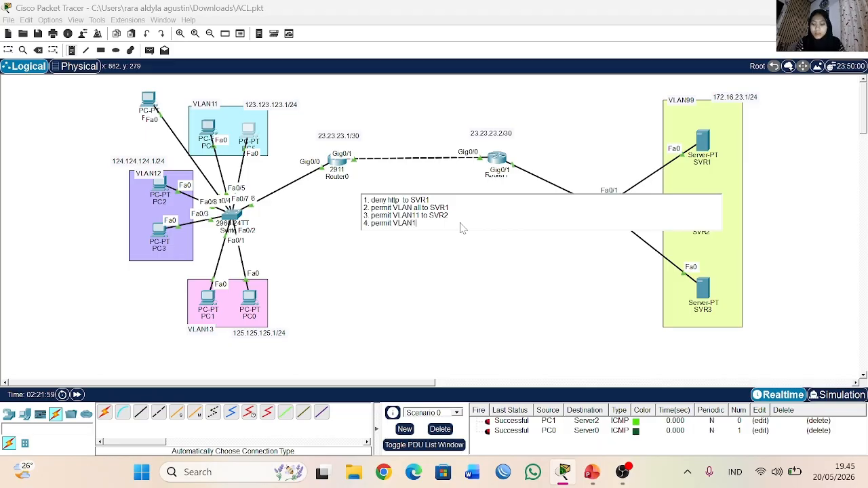
pyautogui.write('3 ro')
pyautogui.write('to SVR')
pyautogui.write('3')
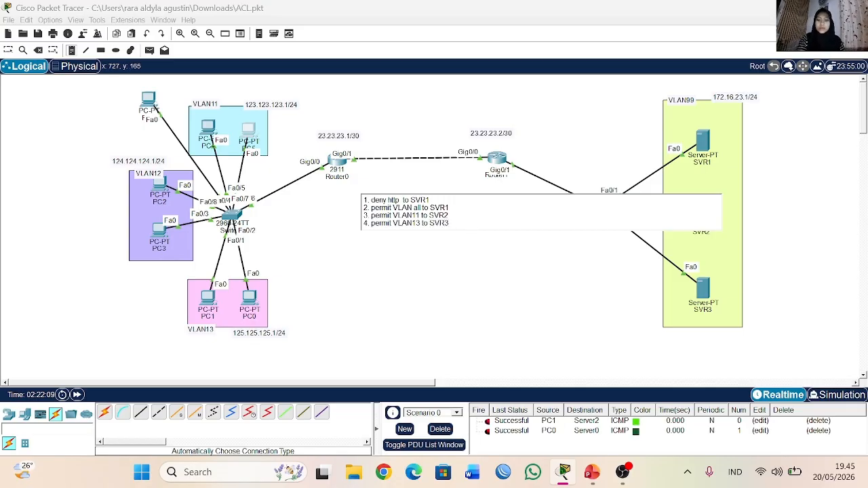
pyautogui.click(8, 52)
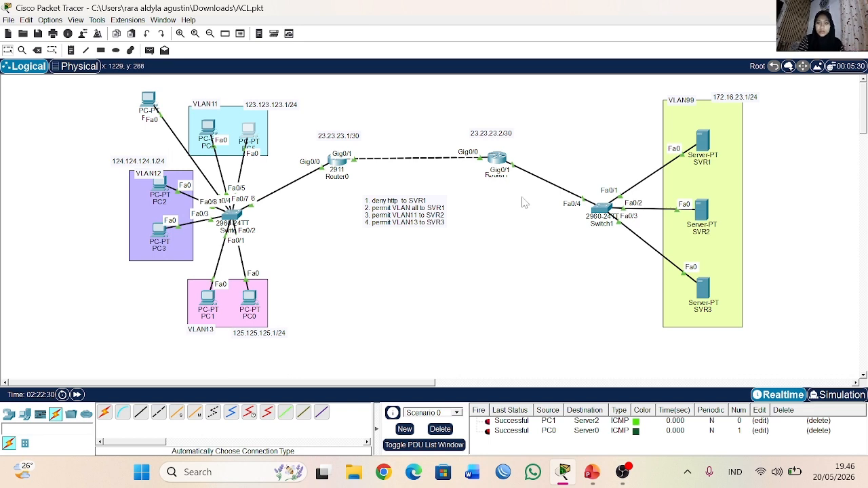
# Step: Open Router1's command line and enter global configuration mode with en and conf t
pyautogui.click(497, 157)
pyautogui.press('Return')
pyautogui.write('en')
pyautogui.press('Return')
pyautogui.write('conf t')
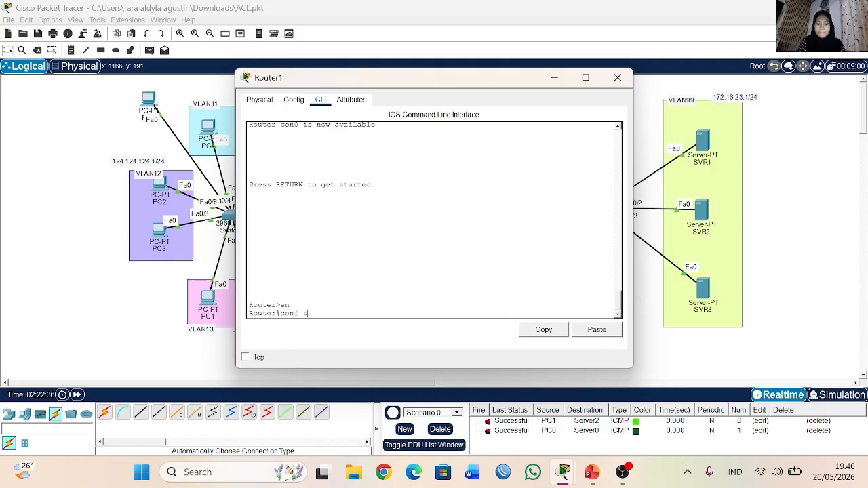
pyautogui.press('Return')
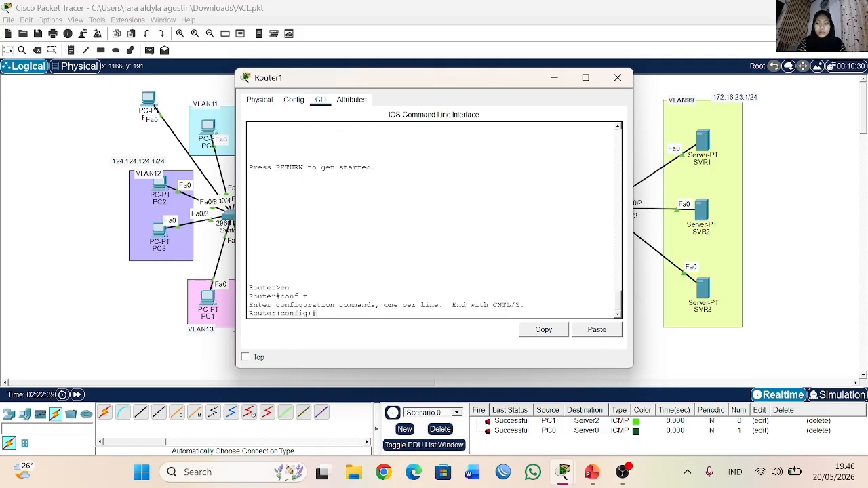
# Step: Start an access-list 100 deny entry in Router1's configuration, listing the available list numbers, actions and protocols with ?
pyautogui.write('ac')
pyautogui.press('Tab')
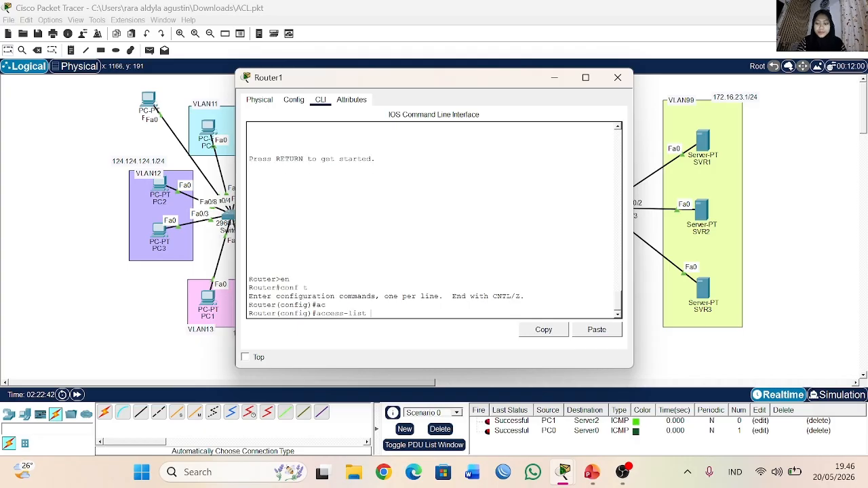
pyautogui.write('?')
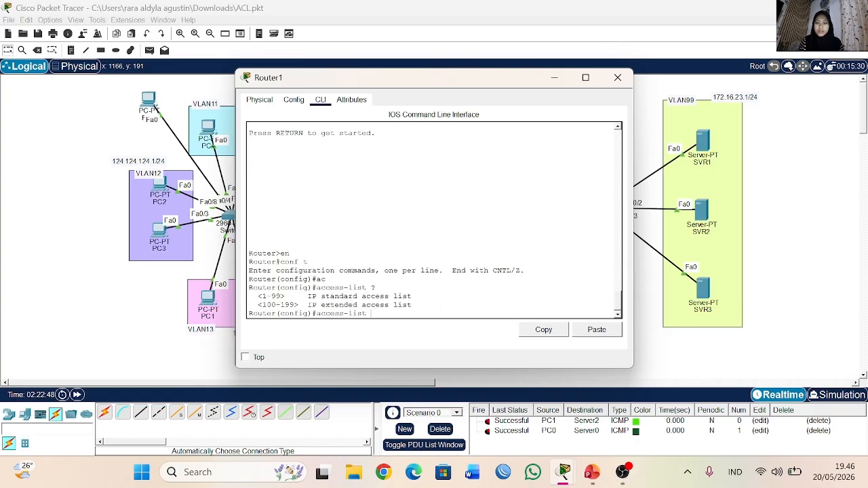
pyautogui.write('100')
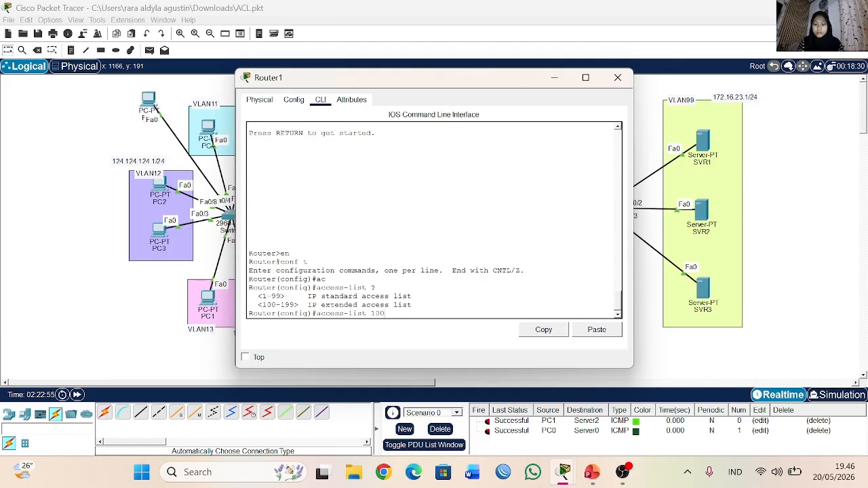
pyautogui.write(' ?')
pyautogui.write('de')
pyautogui.press('Tab')
pyautogui.write('?')
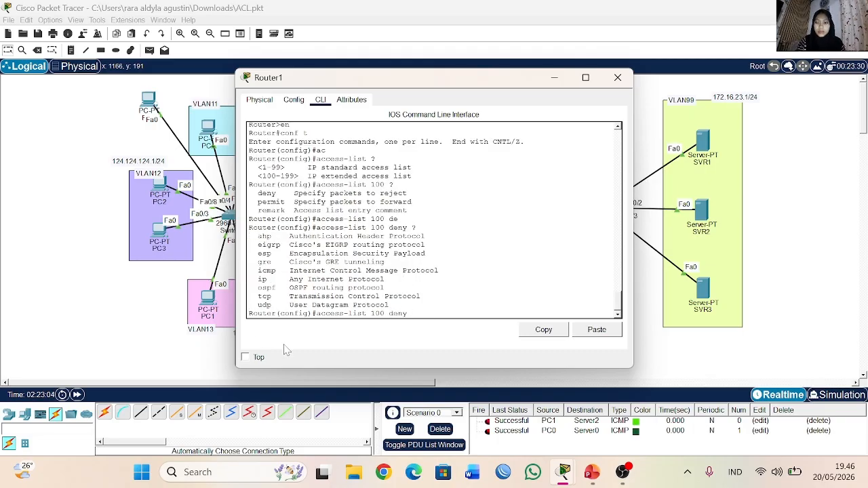
# Step: Set the protocol of the access-list 100 deny entry to tcp and list its source options
pyautogui.moveTo(254, 234); pyautogui.dragTo(388, 303)
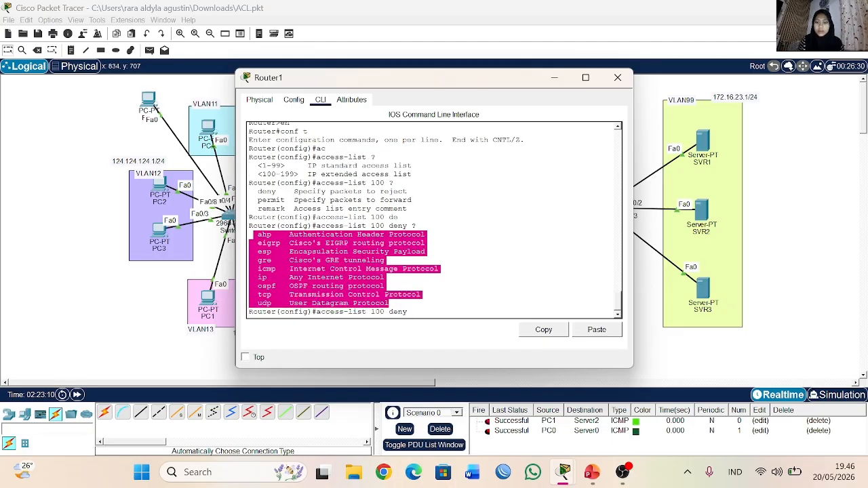
pyautogui.moveTo(254, 183); pyautogui.dragTo(408, 210)
pyautogui.click(254, 236)
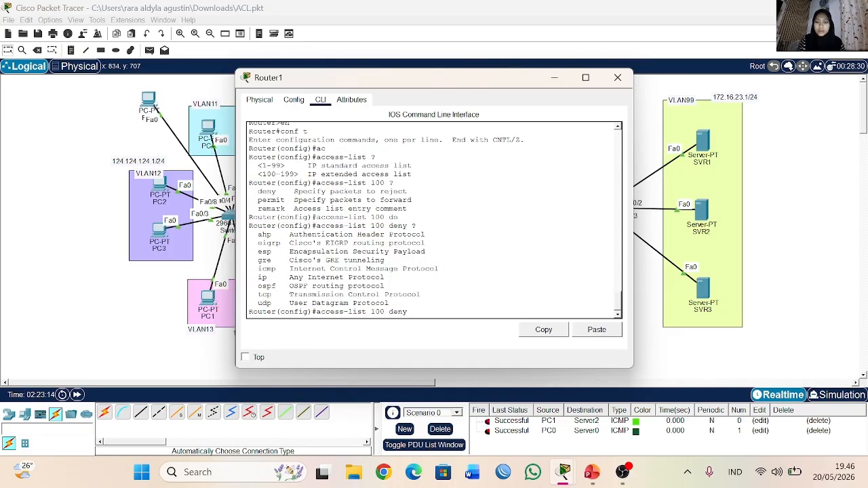
pyautogui.moveTo(254, 234); pyautogui.dragTo(388, 303)
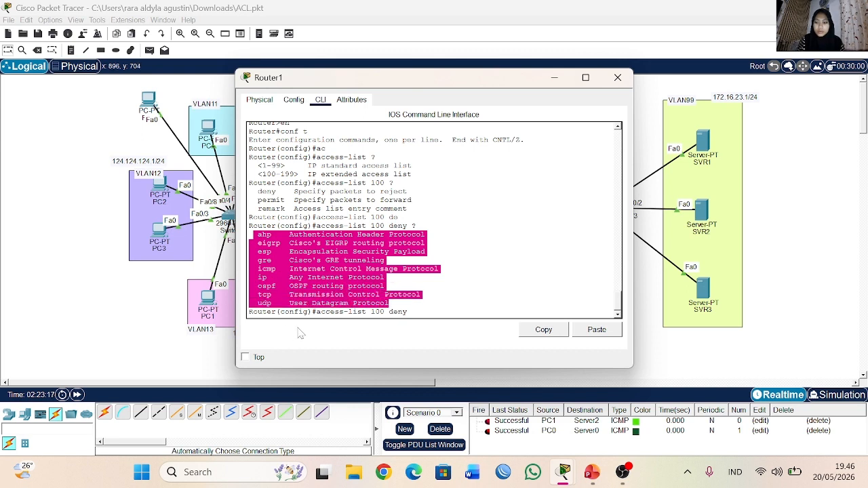
pyautogui.click(416, 312)
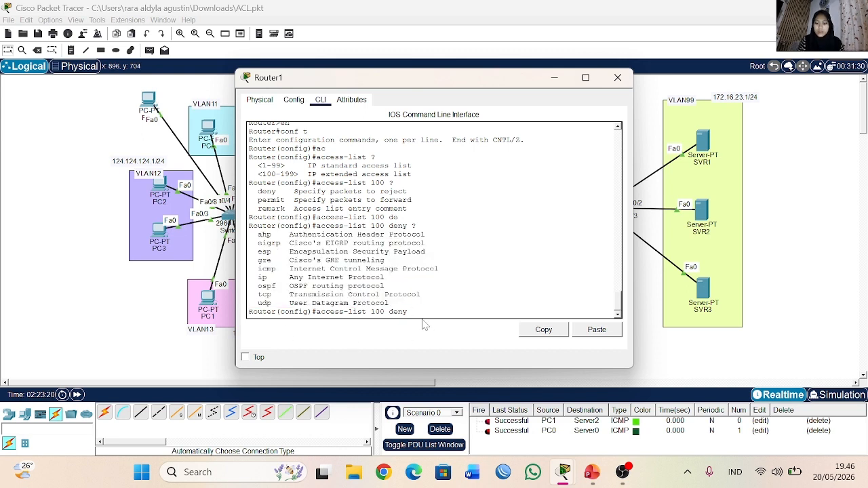
pyautogui.write('tq')
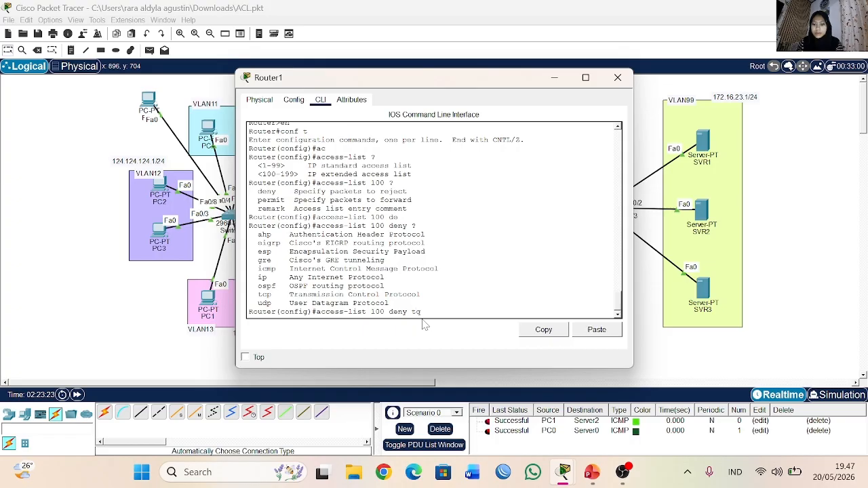
pyautogui.press('Tab')
pyautogui.write('p')
pyautogui.press('BackSpace')
pyautogui.write('c')
pyautogui.press('Tab')
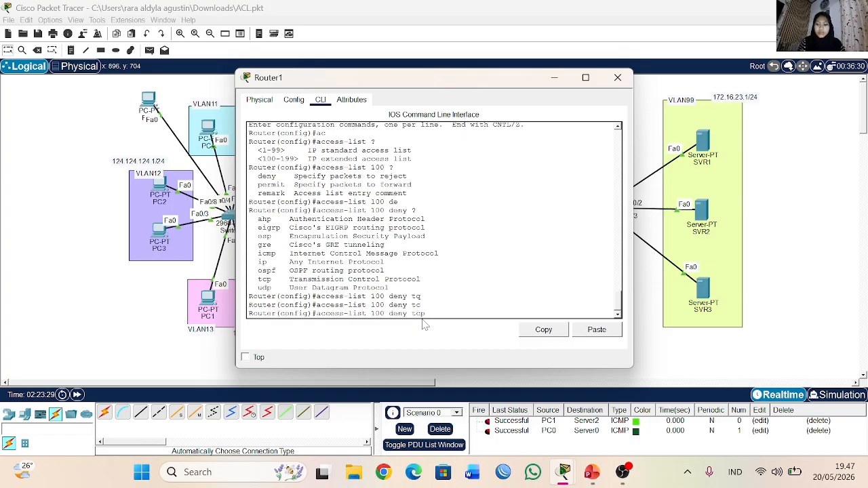
pyautogui.write('?')
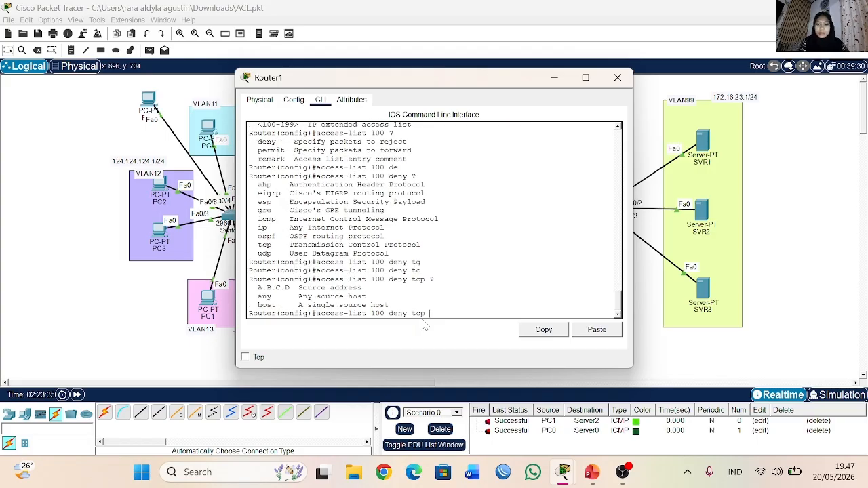
pyautogui.write('an')
# Step: Set the deny entry's source to any and list the destination options
pyautogui.press('Tab')
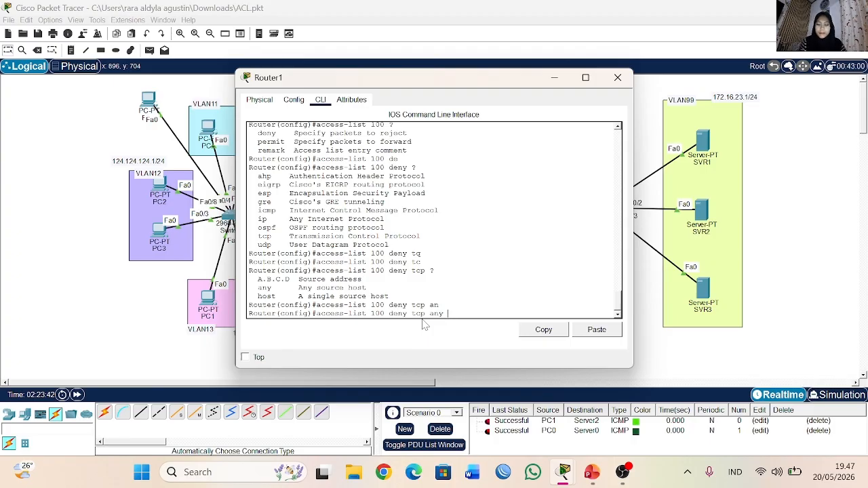
pyautogui.write('?')
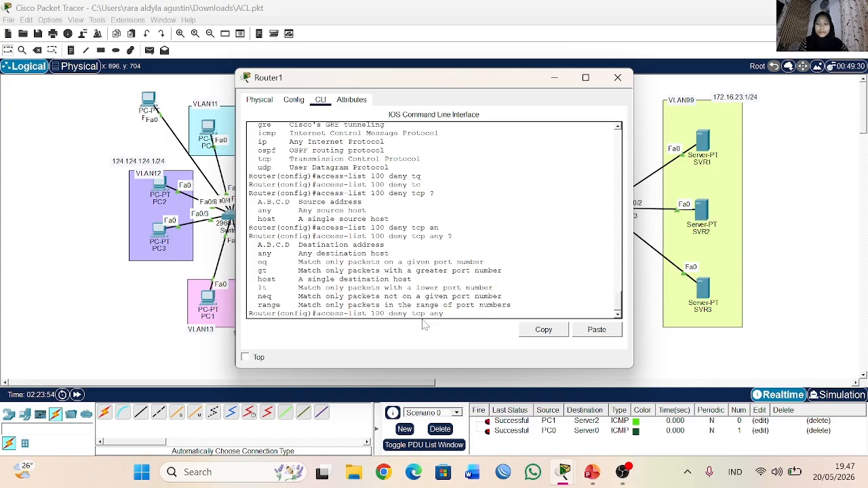
pyautogui.write('172.16.')
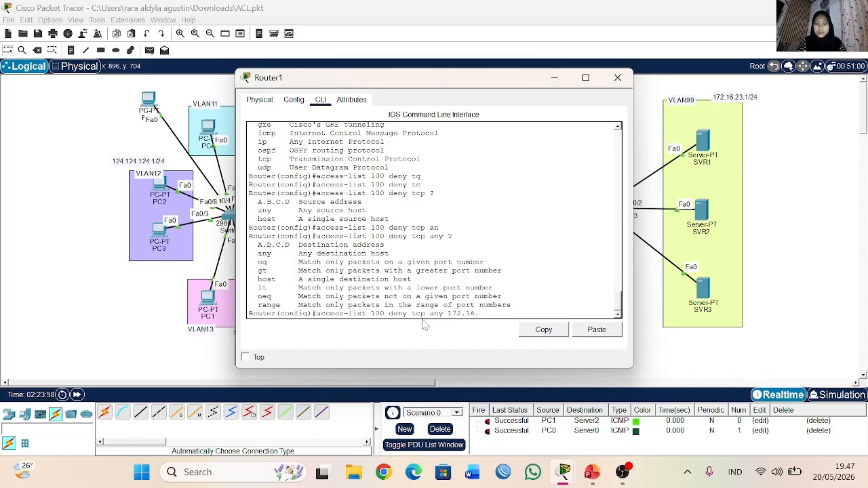
pyautogui.write('23')
pyautogui.press('BackSpace')
pyautogui.press('BackSpace')
pyautogui.press('BackSpace')
pyautogui.press('BackSpace')
pyautogui.press('BackSpace')
pyautogui.press('BackSpace')
pyautogui.press('BackSpace')
pyautogui.press('BackSpace')
pyautogui.press('BackSpace')
pyautogui.press('BackSpace')
pyautogui.press('BackSpace')
pyautogui.press('BackSpace')
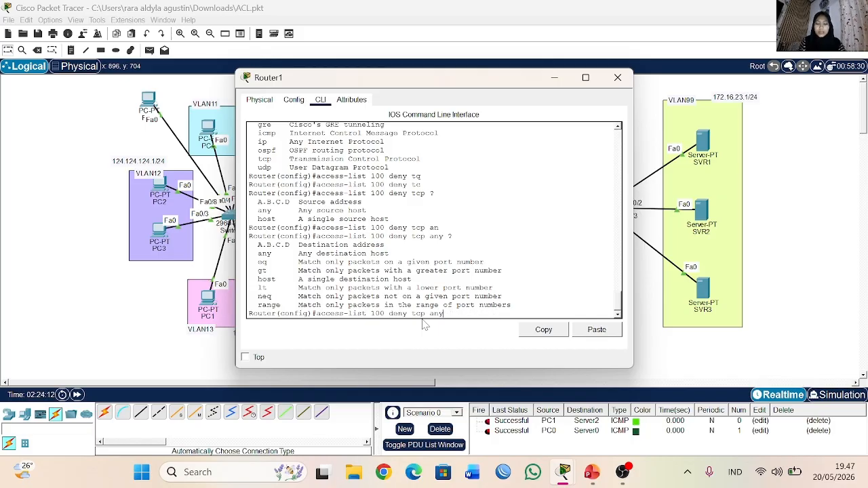
# Step: Set the deny entry's destination to host 172.16.23.4 and list the matching options that can follow
pyautogui.write('hos')
pyautogui.press('Tab')
pyautogui.write('172.16.23.4')
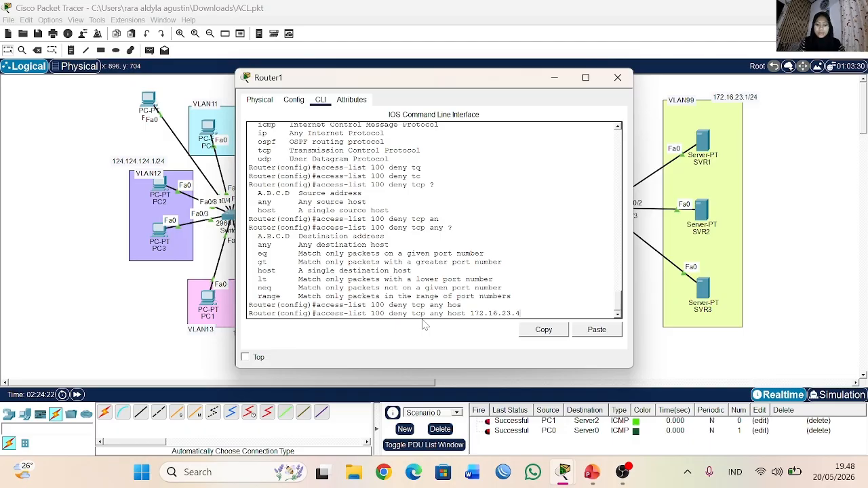
pyautogui.write(' ?')
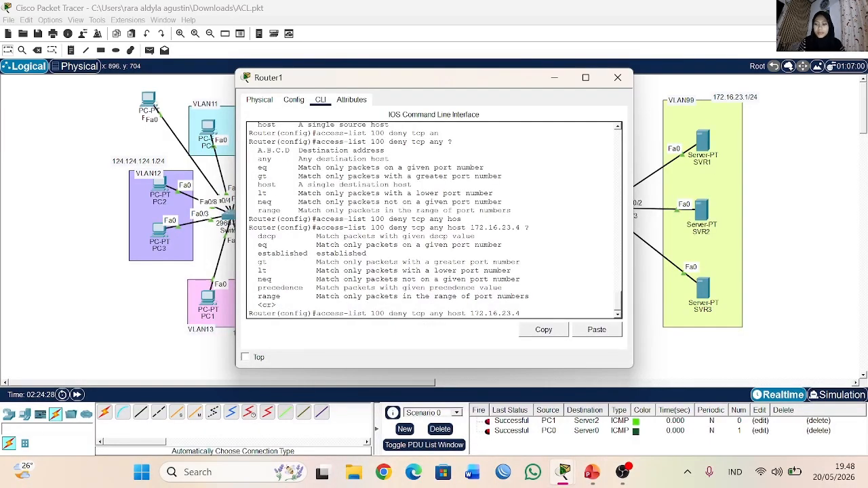
# Step: Complete the deny entry with eq 80, checking the port options, and submit the rule blocking HTTP
pyautogui.moveTo(249, 236); pyautogui.dragTo(362, 296)
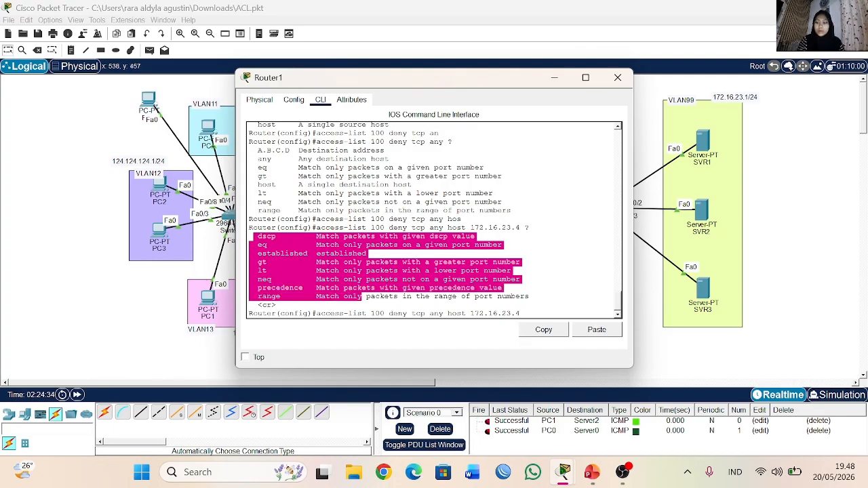
pyautogui.click(266, 253)
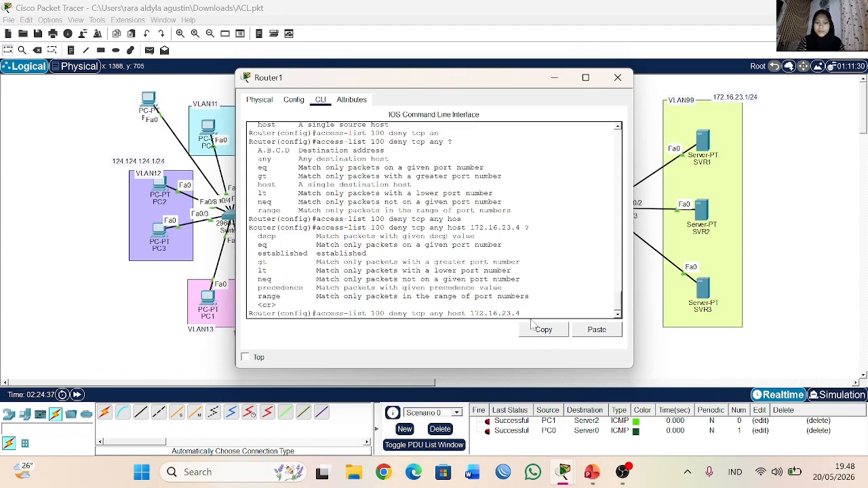
pyautogui.write('eq ?')
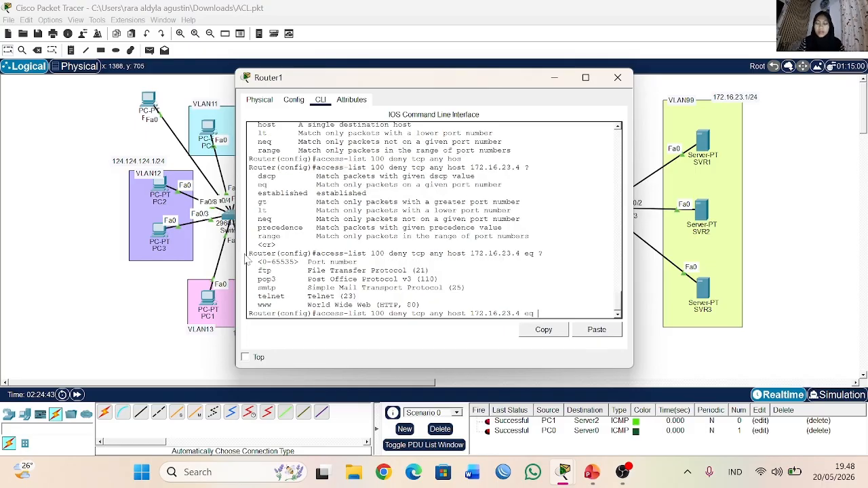
pyautogui.moveTo(251, 261); pyautogui.dragTo(411, 279)
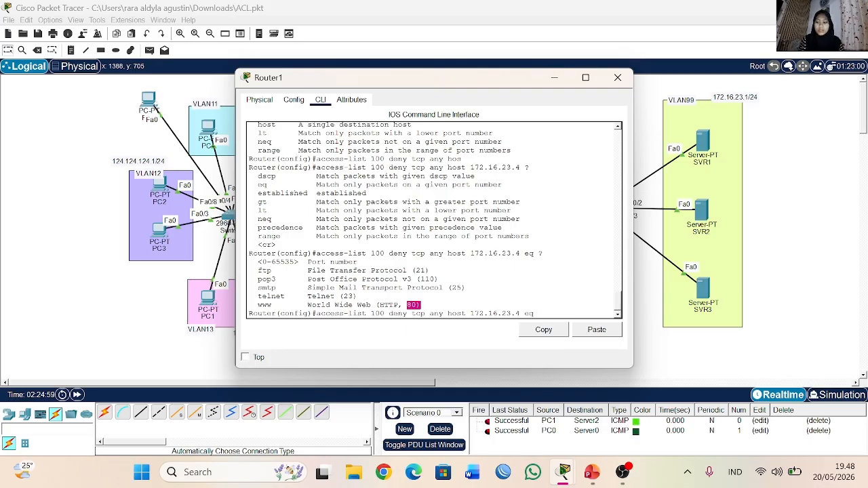
pyautogui.write('80')
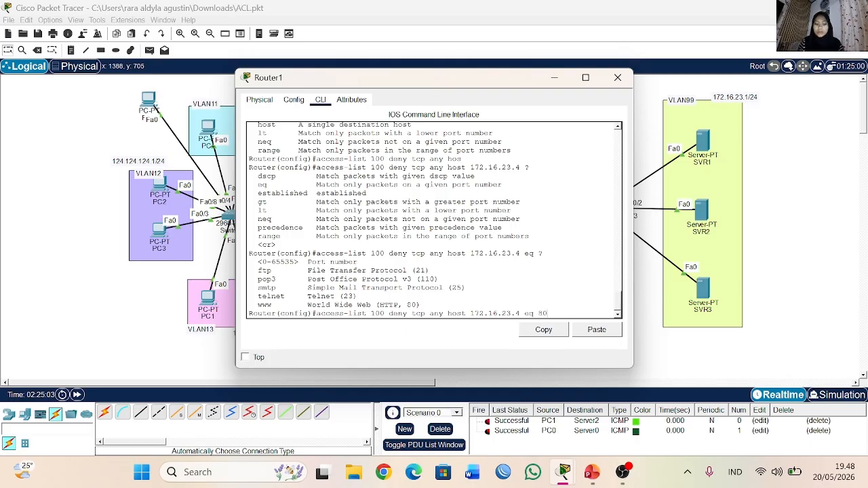
pyautogui.press('Return')
# Step: Add an access-list 100 rule permitting ip from any source to host 172.16.23.4
pyautogui.write('a')
pyautogui.press('Tab')
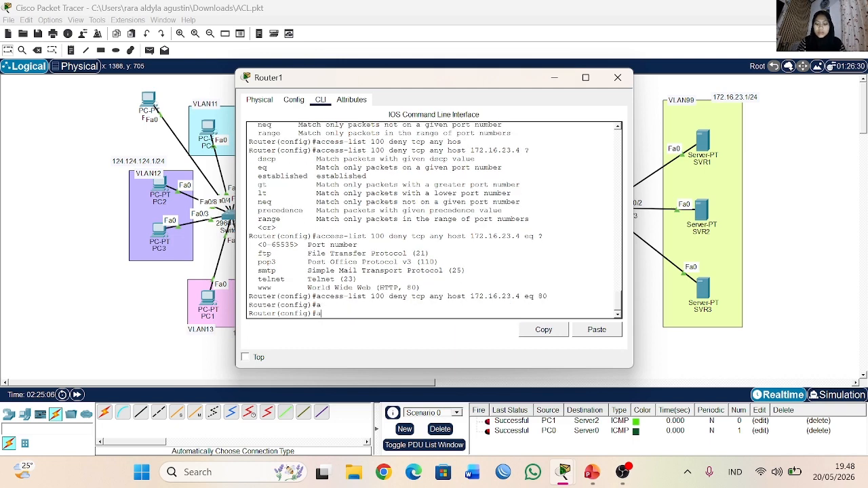
pyautogui.write('cc')
pyautogui.press('Tab')
pyautogui.write('ess-list 100 per')
pyautogui.press('Tab')
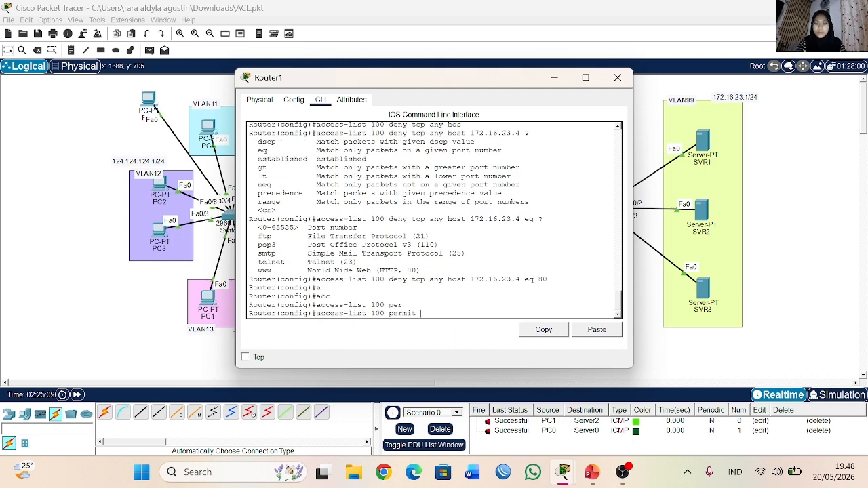
pyautogui.write('ip any')
pyautogui.press('Tab')
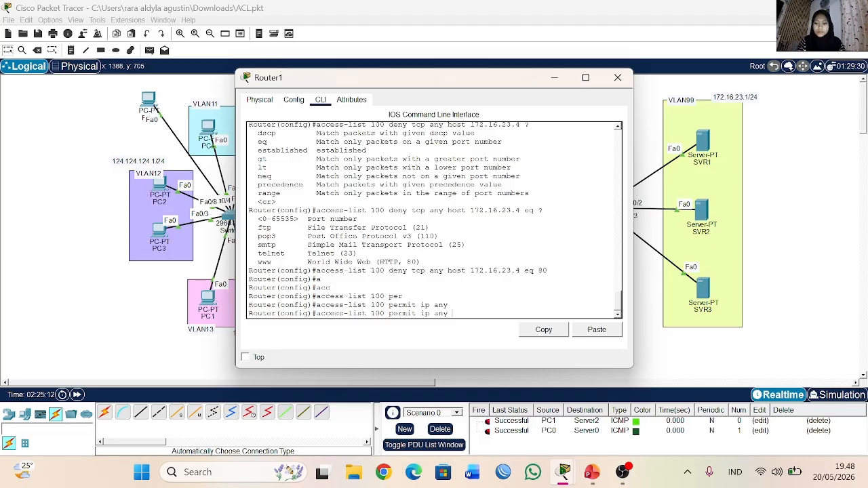
pyautogui.write('hos')
pyautogui.press('Tab')
pyautogui.write('172.16.23.4')
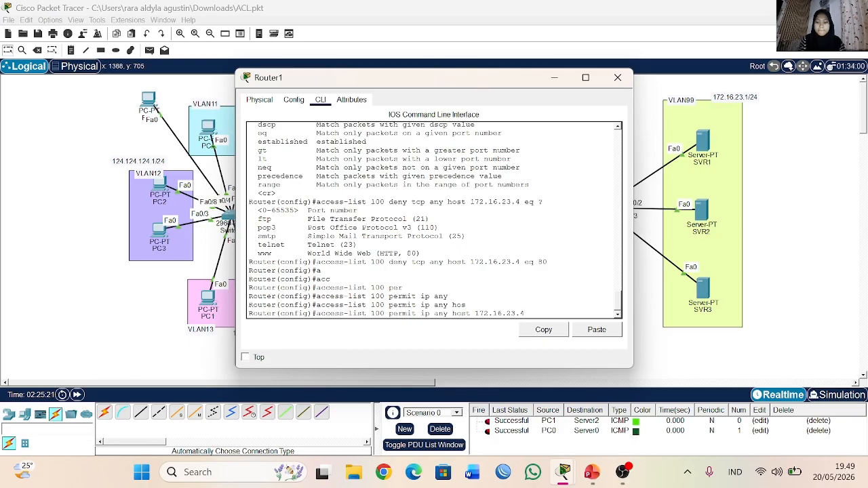
pyautogui.press('Return')
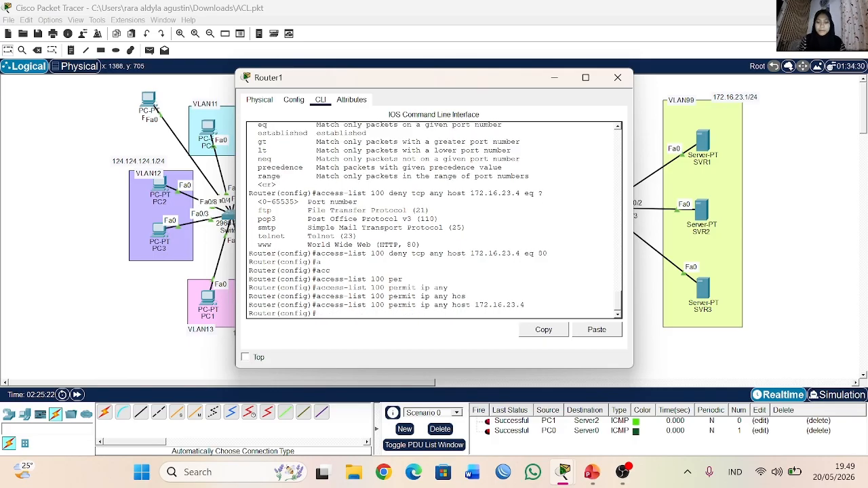
# Step: Start another access-list 100 permit entry on Router1
pyautogui.write('ac')
pyautogui.press('Tab')
pyautogui.write('1')
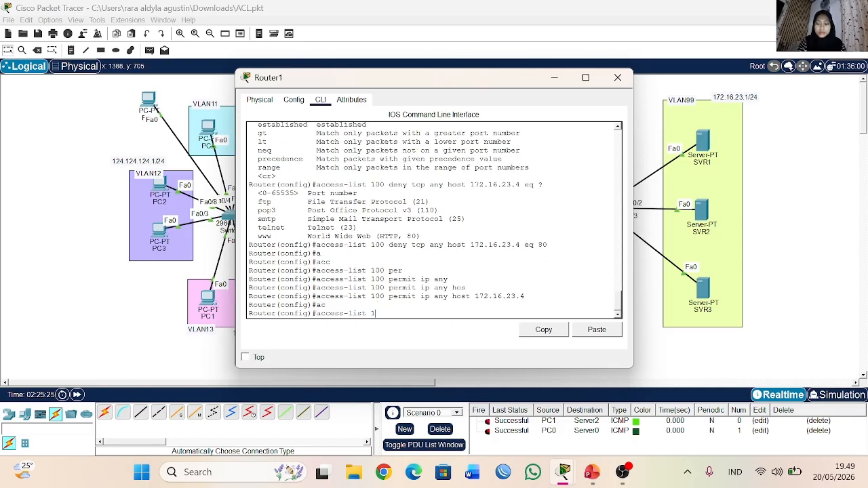
pyautogui.write('00 pe')
pyautogui.press('Tab')
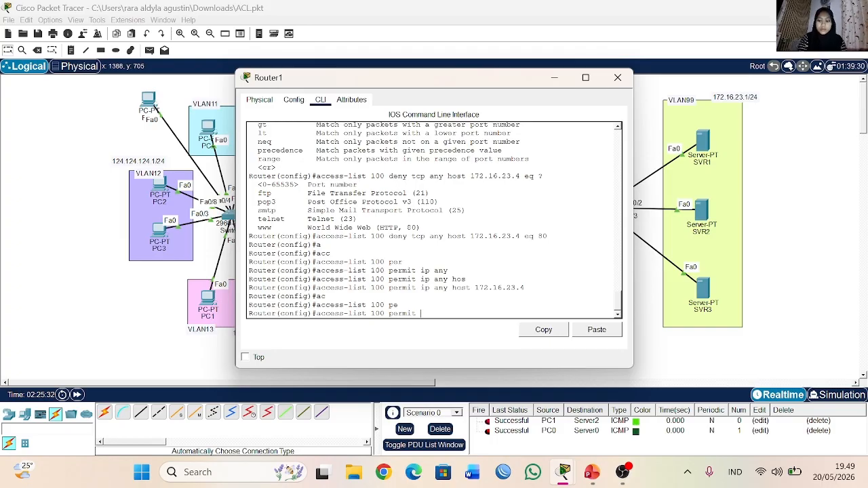
# Step: Set the permit entry's source to 123.123.123.0 with wildcard 0.0.0.255, followed by the host keyword
pyautogui.moveTo(387, 80); pyautogui.dragTo(474, 114)
pyautogui.write('1123.123.123')
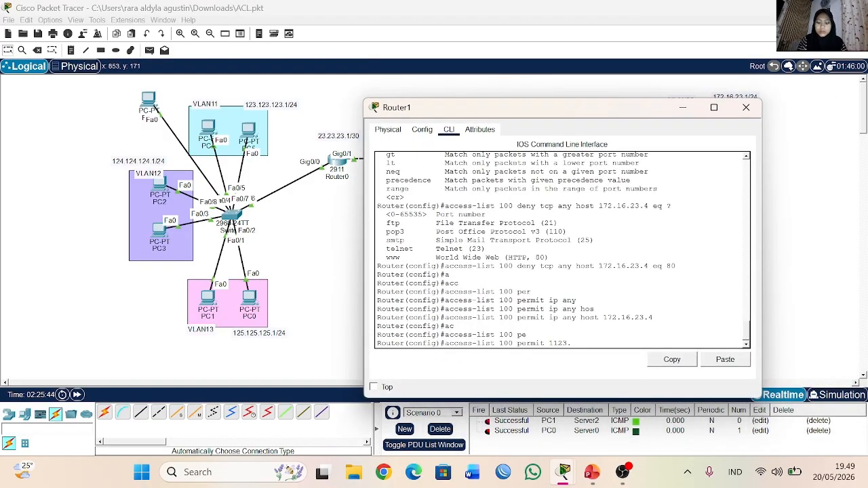
pyautogui.press('Left')
pyautogui.press('Left')
pyautogui.press('Left')
pyautogui.press('Left')
pyautogui.press('Left')
pyautogui.press('Left')
pyautogui.press('Left')
pyautogui.press('Left')
pyautogui.press('Left')
pyautogui.press('Left')
pyautogui.press('BackSpace')
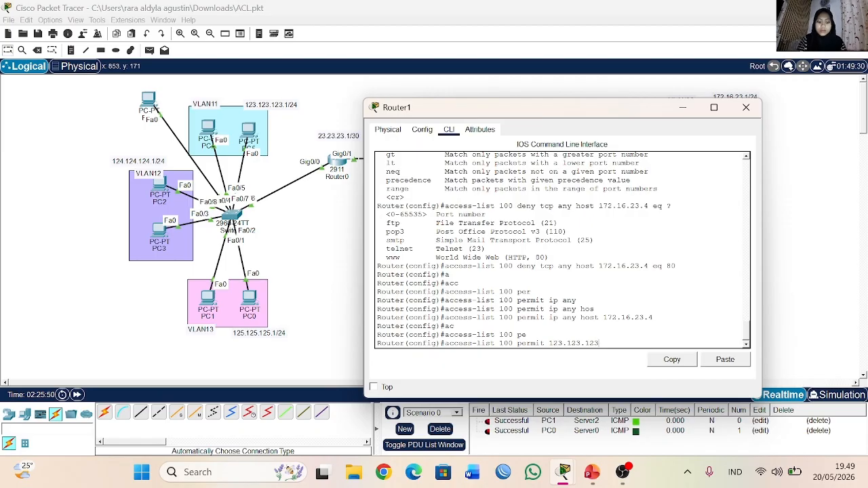
pyautogui.press('End')
pyautogui.write('.0')
pyautogui.press('BackSpace')
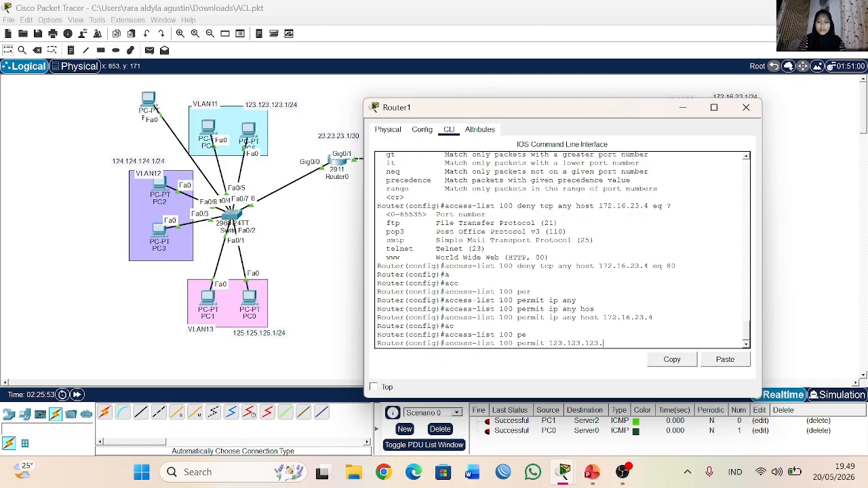
pyautogui.write('0 0.')
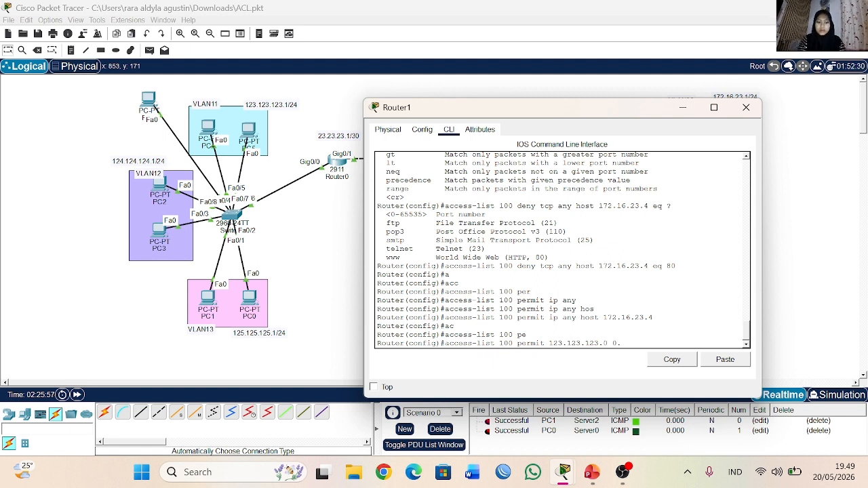
pyautogui.write('0.0.255')
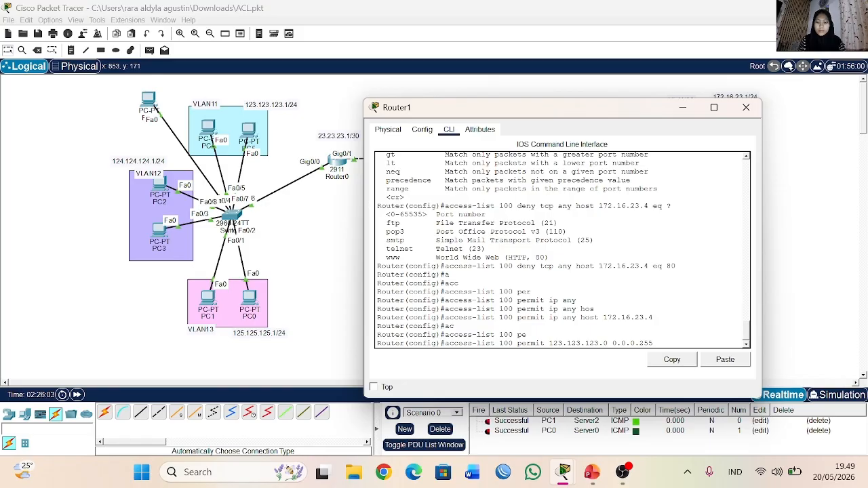
pyautogui.write(' hos')
pyautogui.press('Tab')
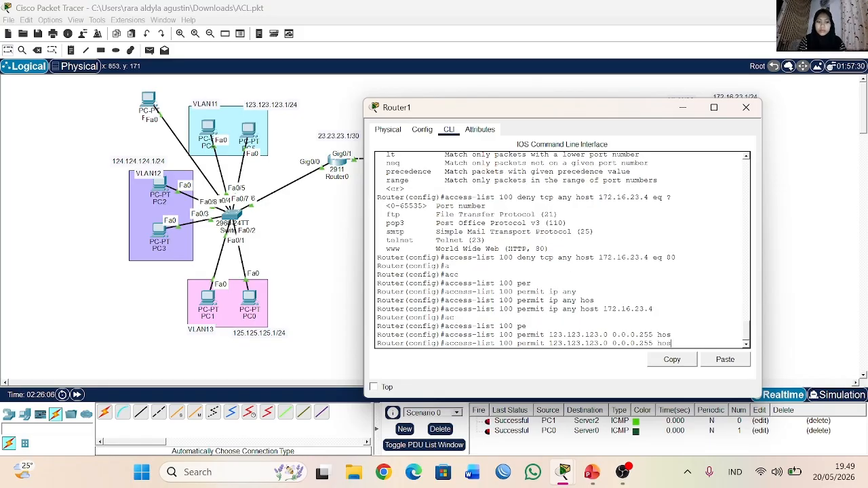
pyautogui.write('t')
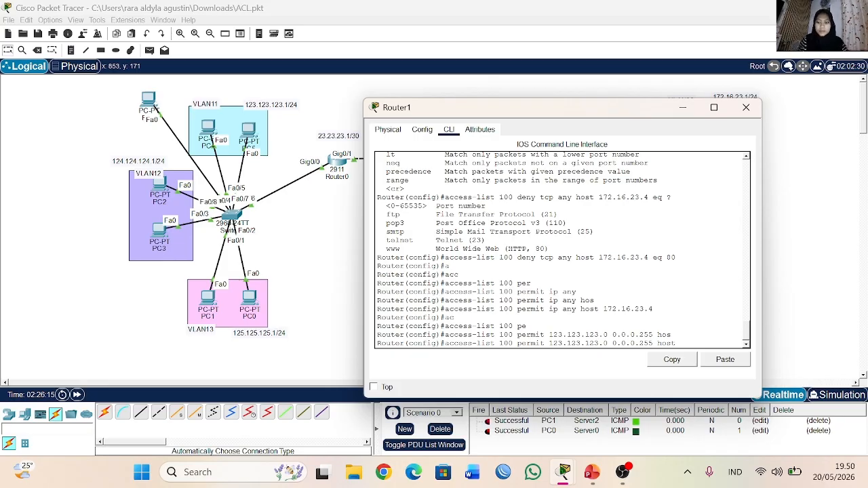
# Step: Check the IP configuration of SVR2 and SVR1, and return to Router1's command line
pyautogui.click(683, 108)
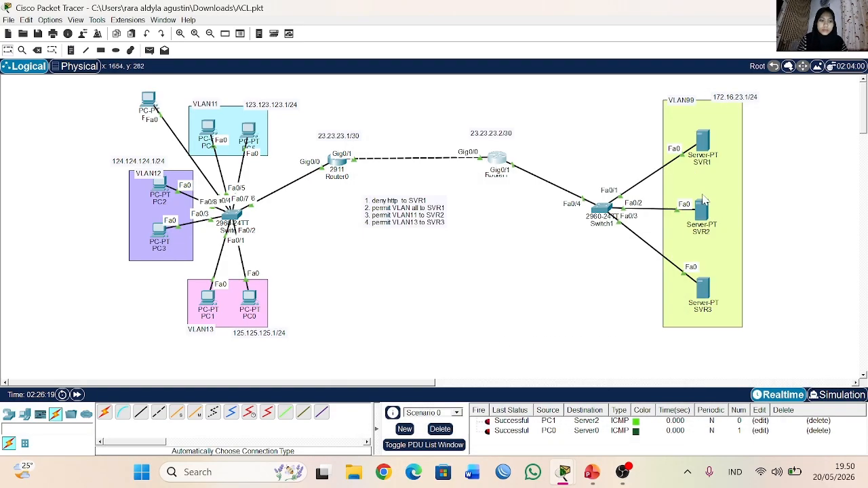
pyautogui.click(705, 210)
pyautogui.click(285, 136)
pyautogui.click(617, 77)
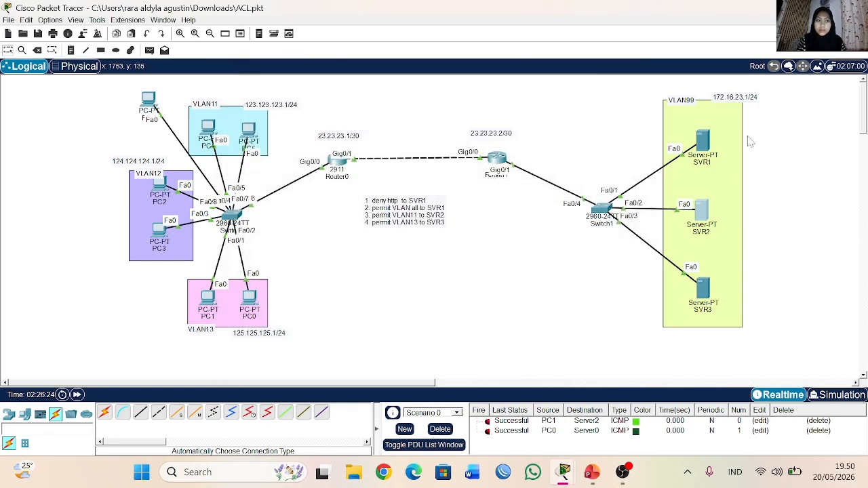
pyautogui.click(703, 141)
pyautogui.click(369, 100)
pyautogui.click(618, 77)
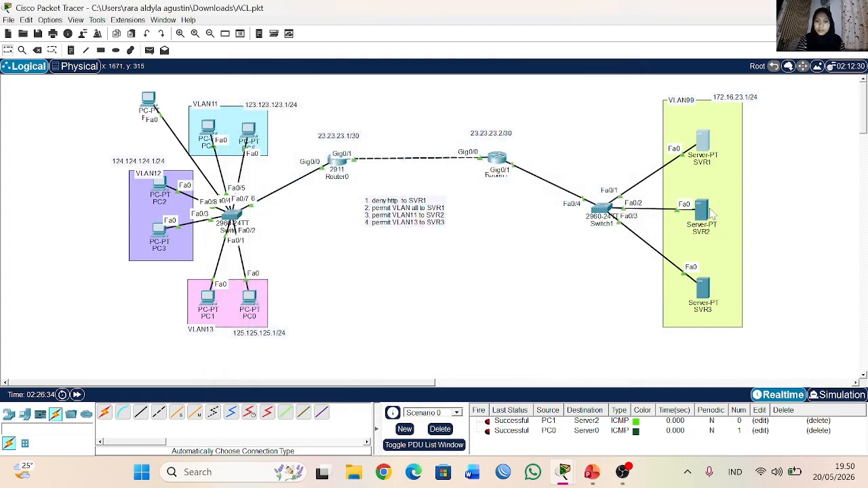
pyautogui.click(502, 170)
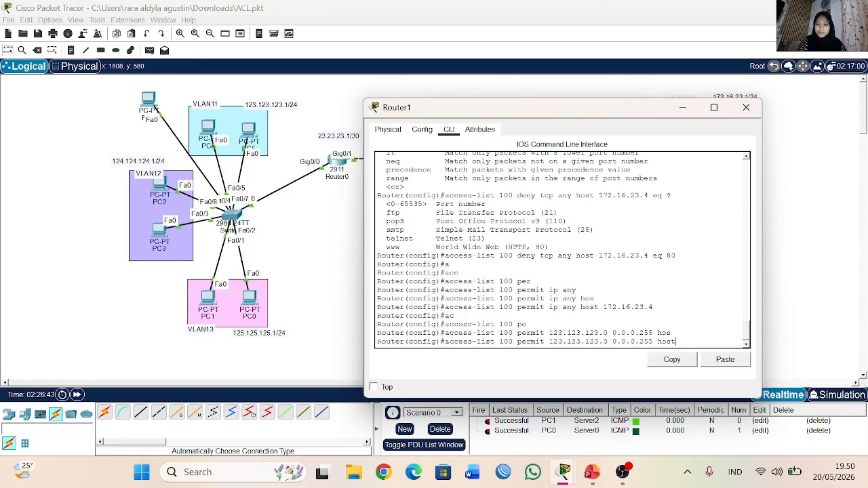
# Step: Insert the ip protocol before the permit entry's source network and set the destination to host 172.16.23.3
pyautogui.press('BackSpace')
pyautogui.press('BackSpace')
pyautogui.press('BackSpace')
pyautogui.press('BackSpace')
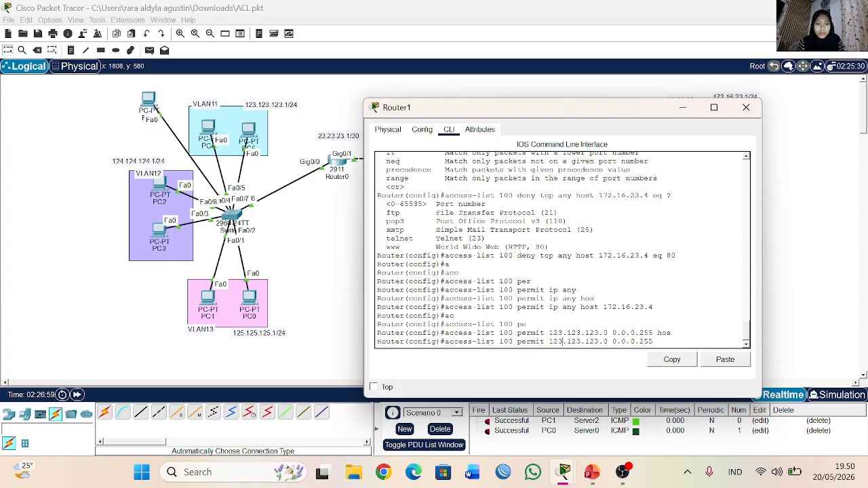
pyautogui.write('ip ')
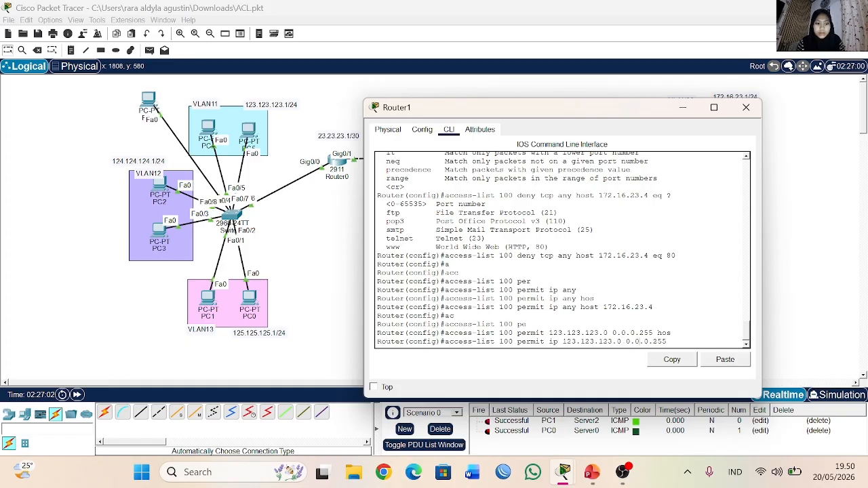
pyautogui.write(' hos')
pyautogui.press('Tab')
pyautogui.write('172.16.')
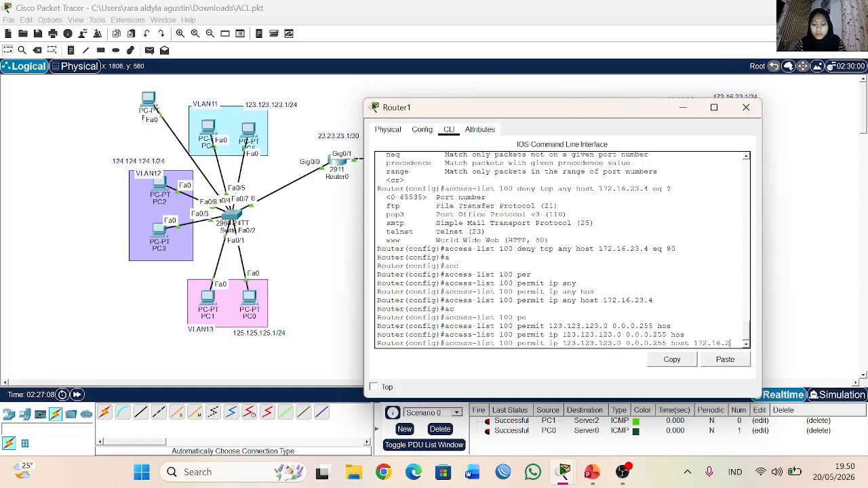
pyautogui.write('23.3')
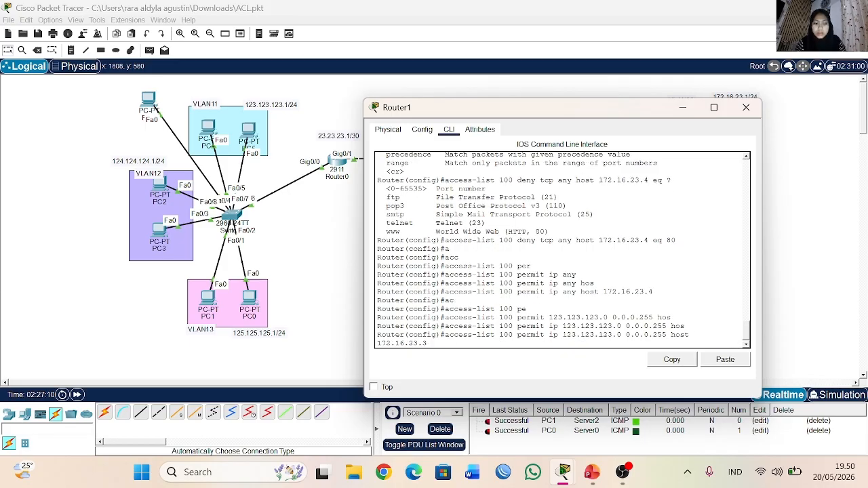
# Step: Verify SVR2's IP configuration and submit the permit rule from 123.123.123.0 to host 172.16.23.3 on Router1
pyautogui.click(809, 264)
pyautogui.click(702, 210)
pyautogui.click(307, 142)
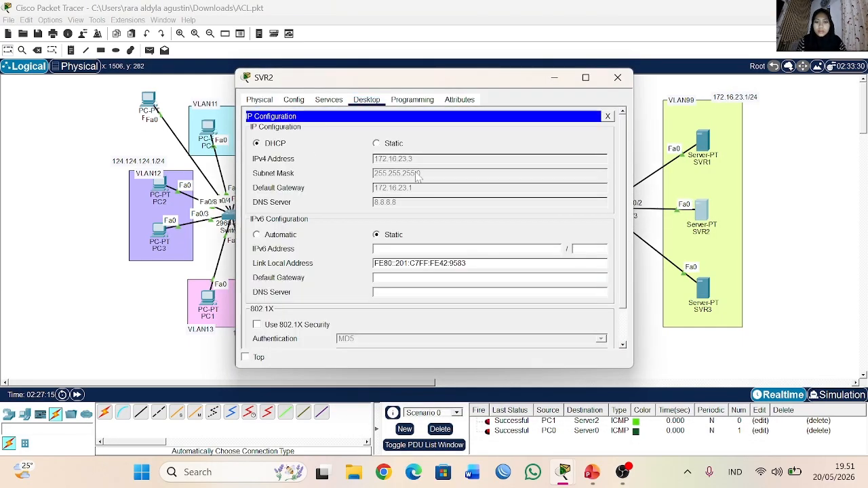
pyautogui.click(618, 77)
pyautogui.click(497, 160)
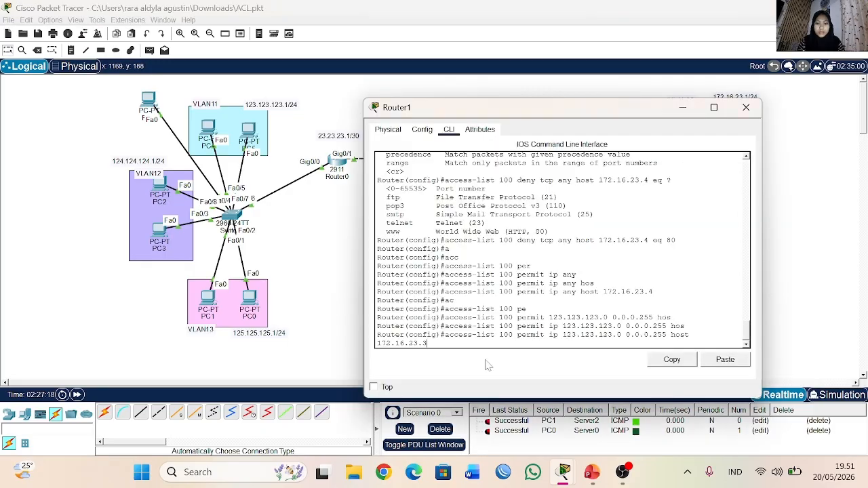
pyautogui.press('Return')
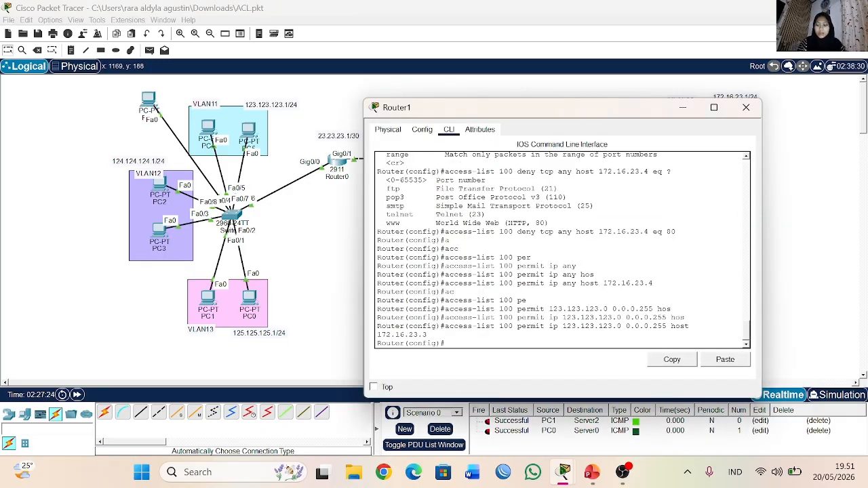
pyautogui.write('ac')
pyautogui.press('Tab')
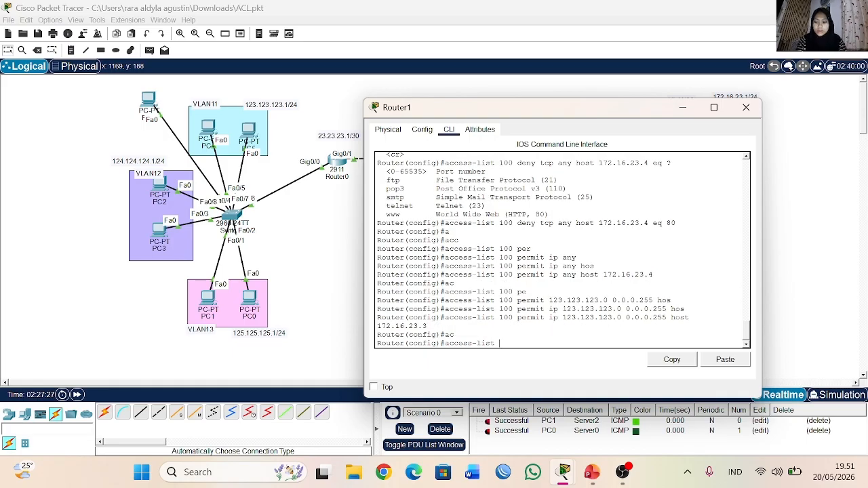
pyautogui.write('per')
pyautogui.press('Tab')
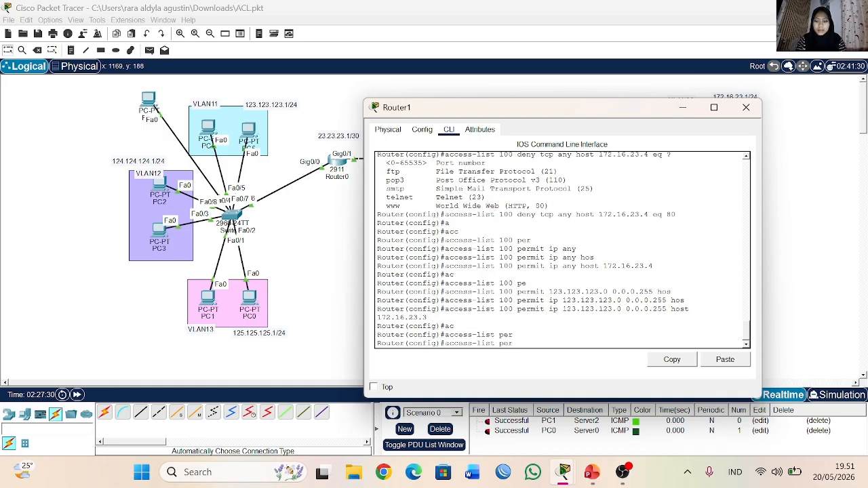
pyautogui.write('mi')
pyautogui.press('Tab')
pyautogui.press('BackSpace')
pyautogui.press('BackSpace')
pyautogui.press('BackSpace')
pyautogui.press('BackSpace')
pyautogui.press('BackSpace')
pyautogui.press('BackSpace')
# Step: Recall the 123.123.123.0 permit rule and change its source network to 124.124.124.0
pyautogui.press('Up')
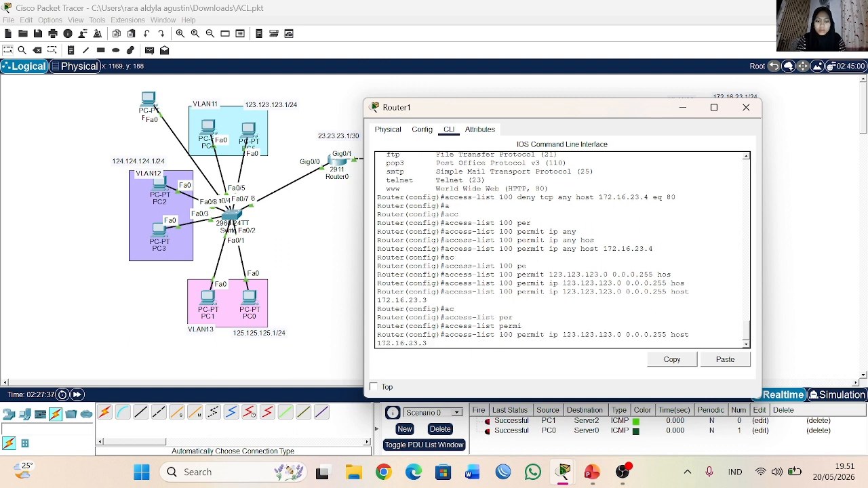
pyautogui.press('Left')
pyautogui.press('Left')
pyautogui.press('BackSpace')
pyautogui.press('BackSpace')
pyautogui.press('BackSpace')
pyautogui.press('BackSpace')
pyautogui.press('BackSpace')
pyautogui.press('BackSpace')
pyautogui.press('BackSpace')
pyautogui.press('BackSpace')
pyautogui.press('BackSpace')
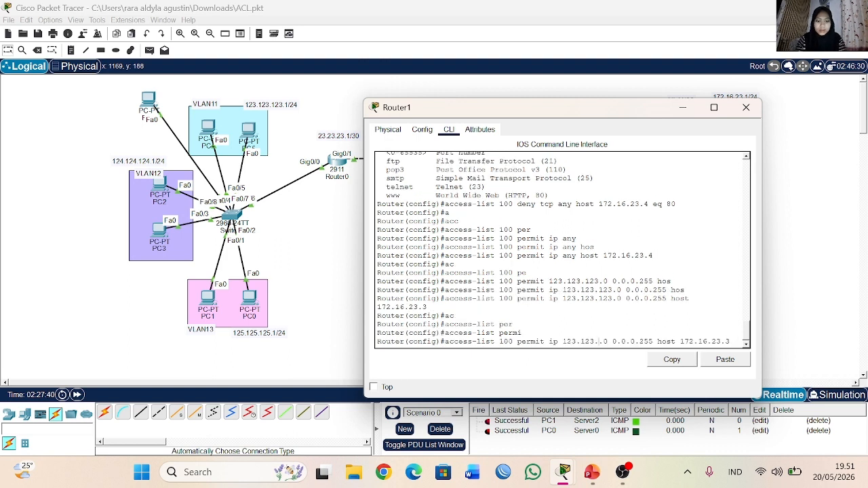
pyautogui.write('4.124.124')
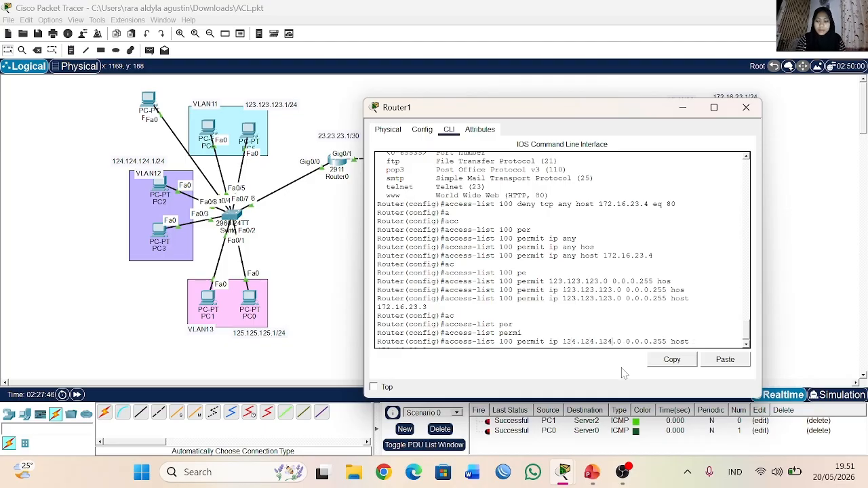
pyautogui.click(434, 347)
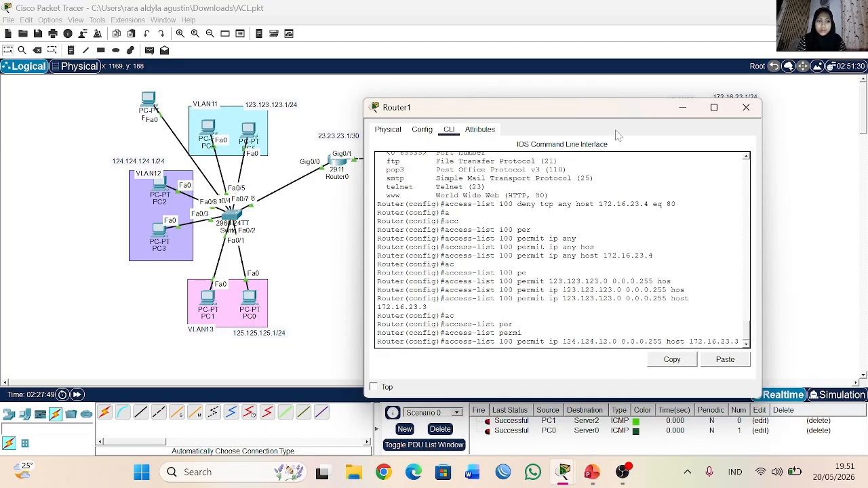
# Step: Check SVR3's IP configuration and return to the pending rule on Router1
pyautogui.click(682, 107)
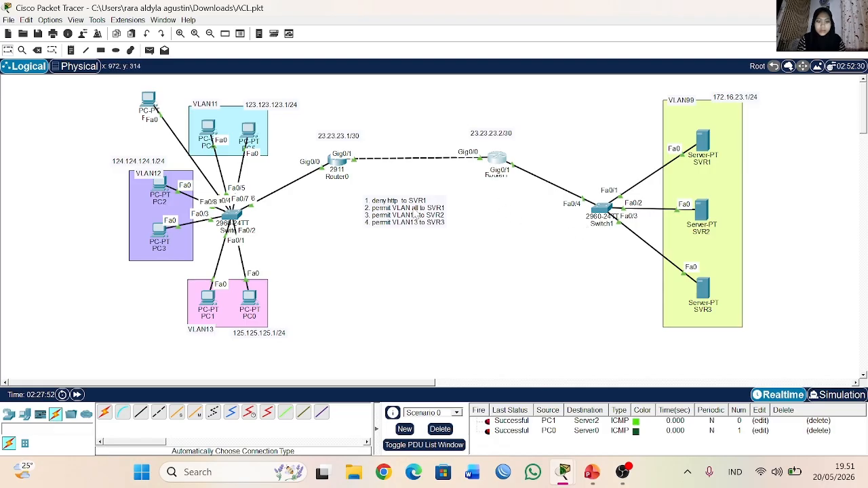
pyautogui.doubleClick(702, 288)
pyautogui.click(281, 139)
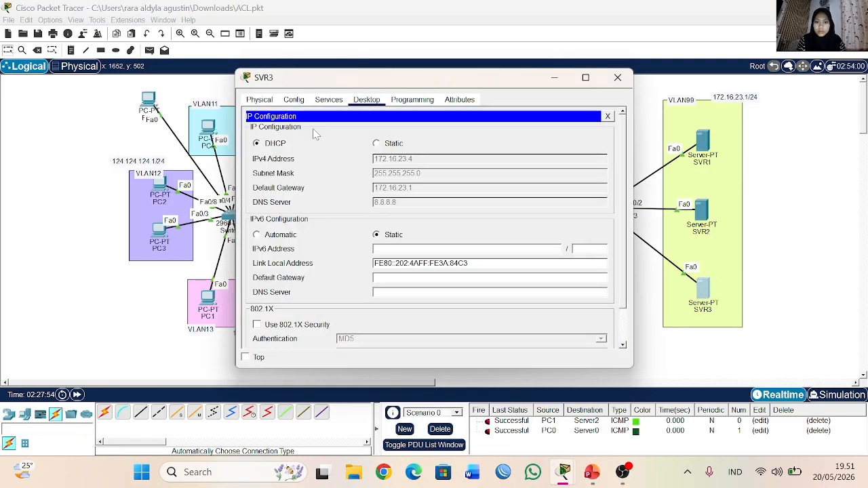
pyautogui.click(622, 81)
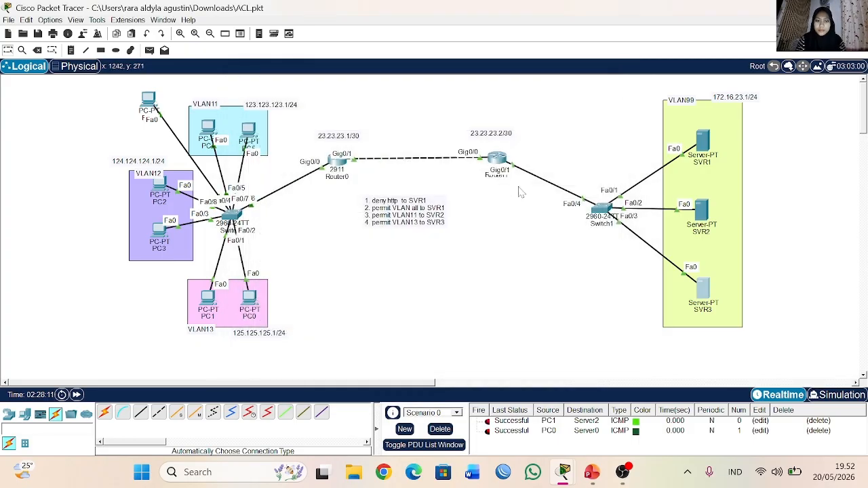
pyautogui.click(500, 166)
pyautogui.scroll(10, 561, 251)
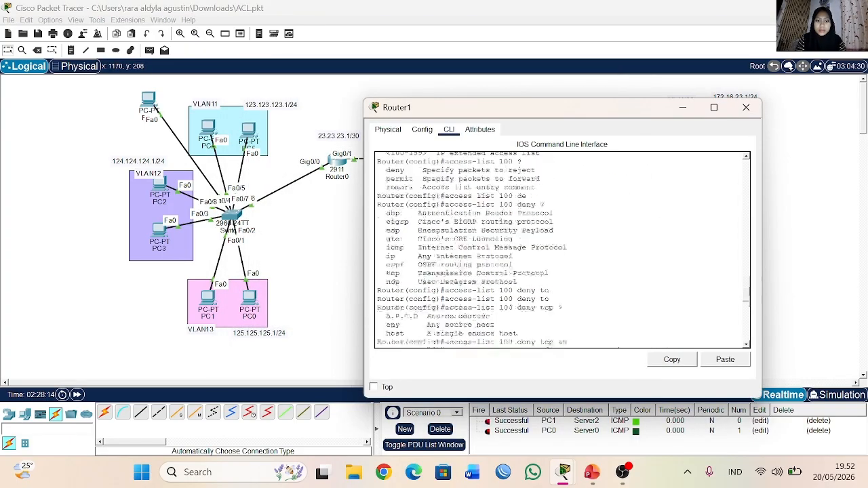
pyautogui.scroll(7, 561, 251)
pyautogui.scroll(-20, 561, 251)
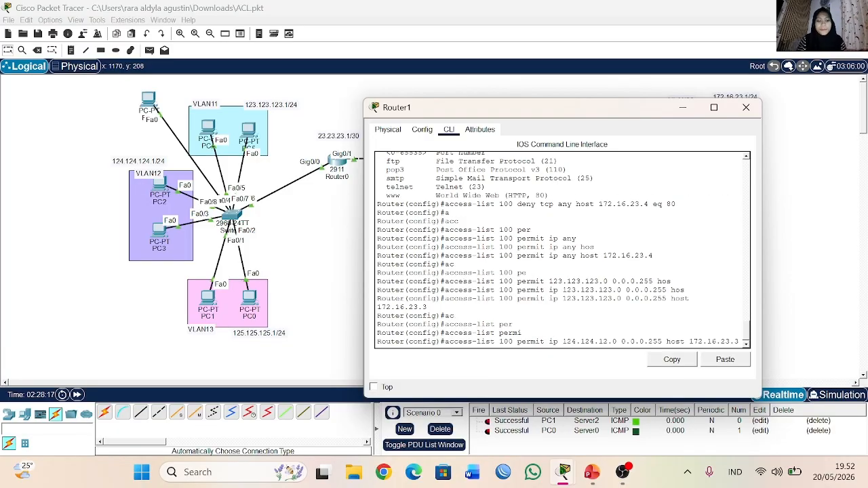
# Step: Correct the third octet of the rule's source network to 124 and set the destination host to 172.16.23.4
pyautogui.press('Left')
pyautogui.press('Left')
pyautogui.press('Left')
pyautogui.press('Left')
pyautogui.press('Left')
pyautogui.press('Left')
pyautogui.press('Left')
pyautogui.press('Left')
pyautogui.press('Left')
pyautogui.press('Left')
pyautogui.press('Left')
pyautogui.press('Left')
pyautogui.press('Left')
pyautogui.press('Left')
pyautogui.press('Left')
pyautogui.press('Left')
pyautogui.press('Left')
pyautogui.press('Left')
pyautogui.press('Left')
pyautogui.press('Left')
pyautogui.press('BackSpace')
pyautogui.write('4')
pyautogui.press('BackSpace')
pyautogui.write('24')
pyautogui.press('End')
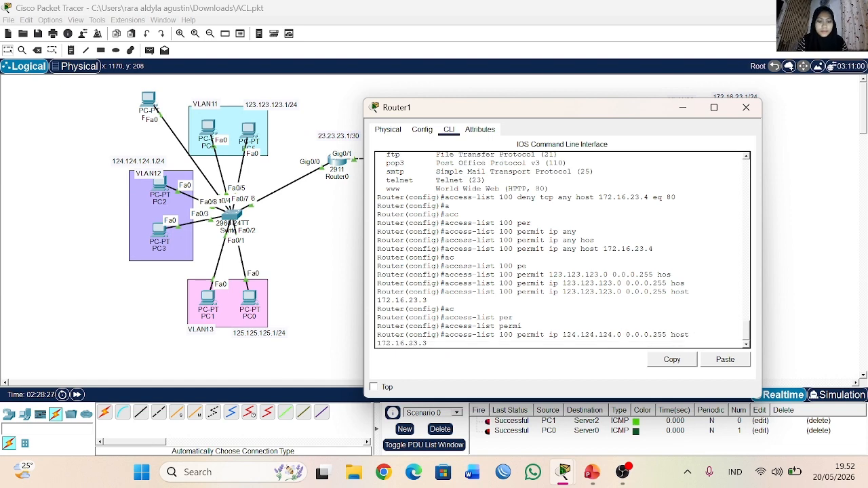
pyautogui.press('BackSpace')
pyautogui.write('4')
# Step: Verify SVR3's IP configuration and submit the permit rule from 124.124.124.0 to host 172.16.23.4 on Router1
pyautogui.click(682, 107)
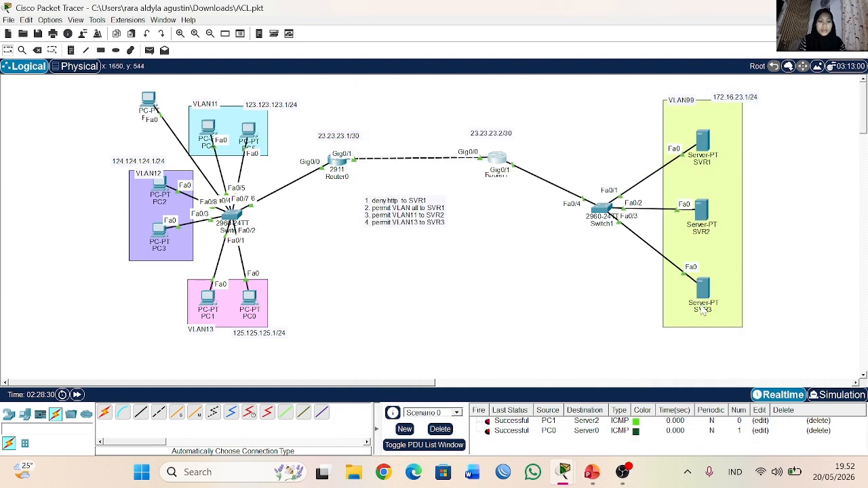
pyautogui.click(703, 290)
pyautogui.click(282, 135)
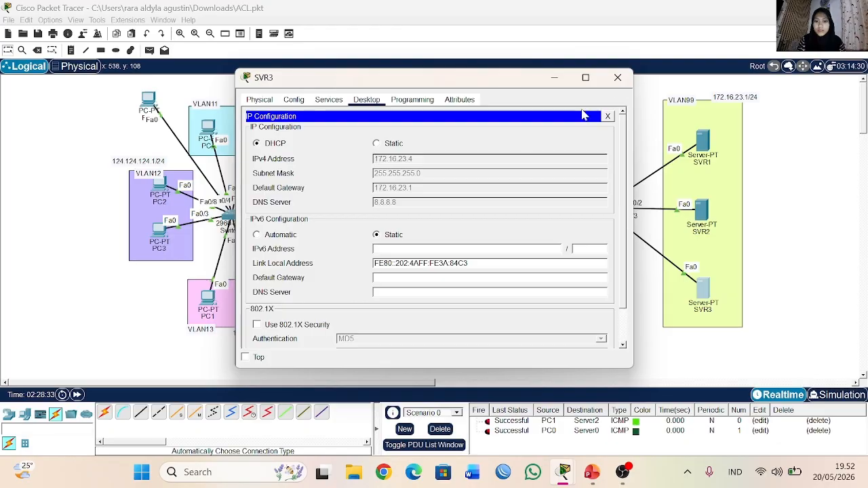
pyautogui.click(617, 77)
pyautogui.click(484, 160)
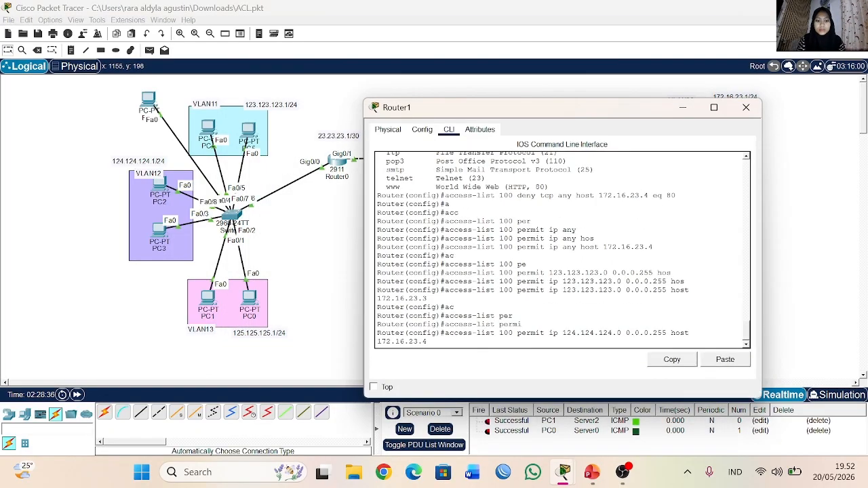
pyautogui.press('Return')
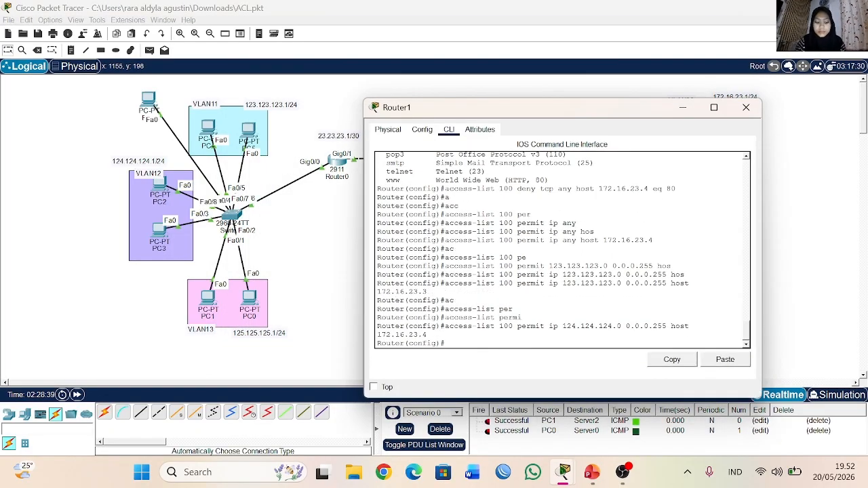
# Step: Recall the ACL 100 deny rule for TCP port 80, change its destination host to 172.16.23.2 and submit it
pyautogui.press('Up')
pyautogui.press('Up')
pyautogui.press('Up')
pyautogui.press('Up')
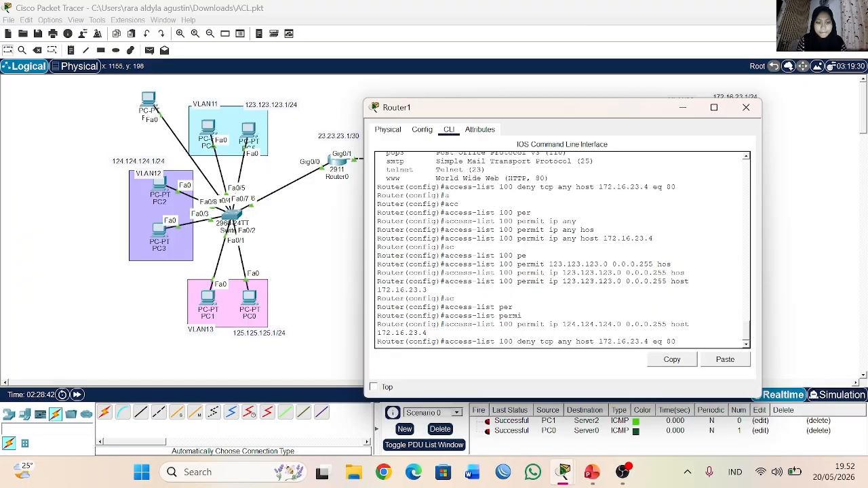
pyautogui.press('BackSpace')
pyautogui.write('2')
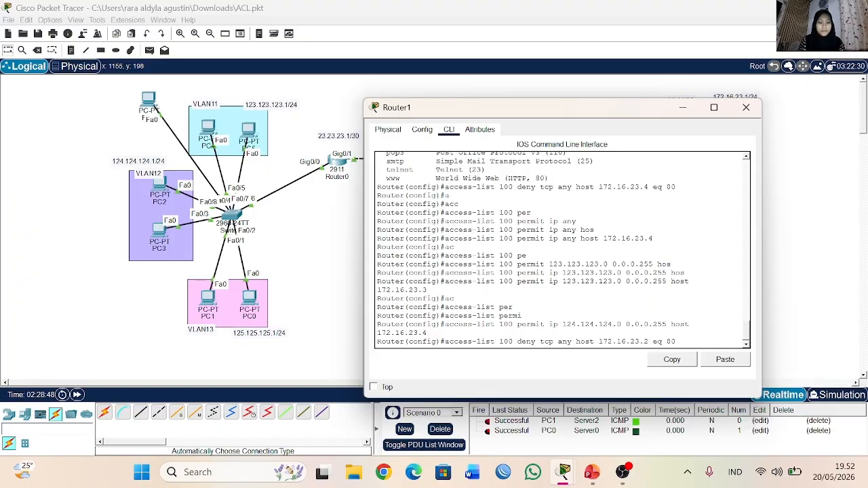
pyautogui.press('Return')
# Step: Remove the ACL 100 rule that denies TCP from any source to host 172.16.23.4 on port 80
pyautogui.press('Up')
pyautogui.press('Left')
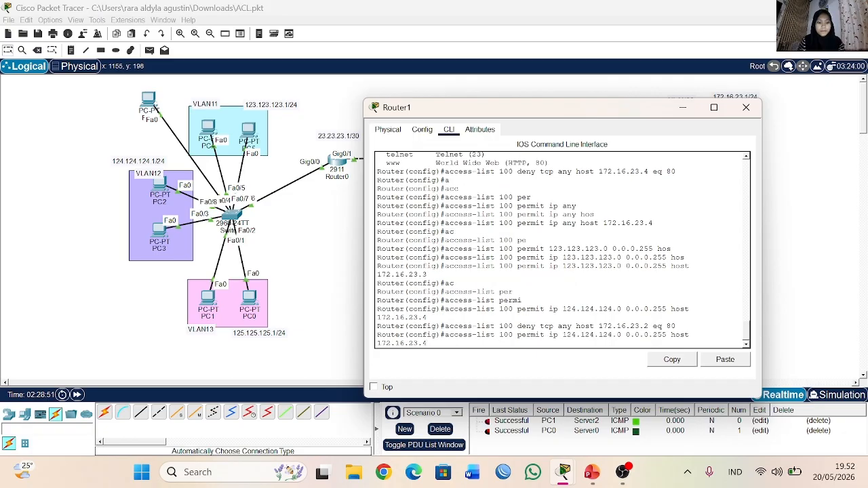
pyautogui.press('Left')
pyautogui.press('Left')
pyautogui.press('Left')
pyautogui.press('Left')
pyautogui.press('Left')
pyautogui.press('BackSpace')
pyautogui.write('4')
pyautogui.press('Home')
pyautogui.write('no')
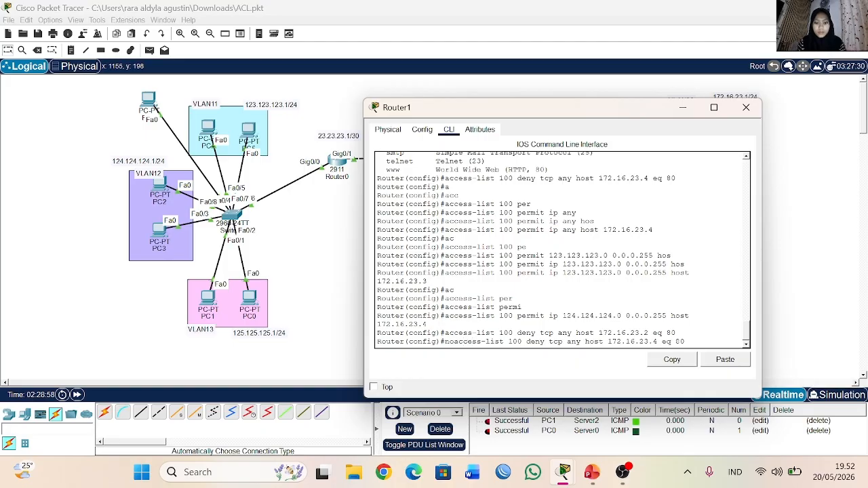
pyautogui.press('Return')
# Step: Exit Router1's configuration session, log back into privileged mode and re-enter global configuration mode
pyautogui.write('ex')
pyautogui.press('Return')
pyautogui.write('ex')
pyautogui.press('Return')
pyautogui.press('Return')
pyautogui.write('en')
pyautogui.press('Return')
pyautogui.write('conf t')
pyautogui.press('Return')
pyautogui.press('Return')
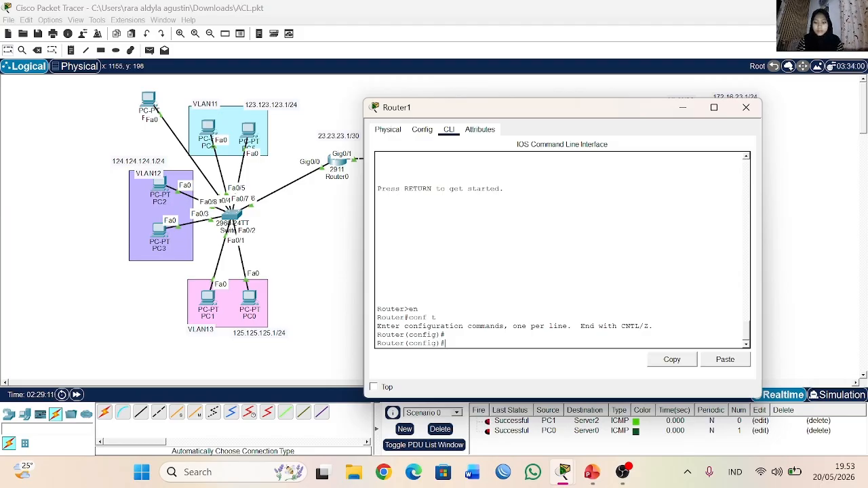
pyautogui.rightClick(451, 344)
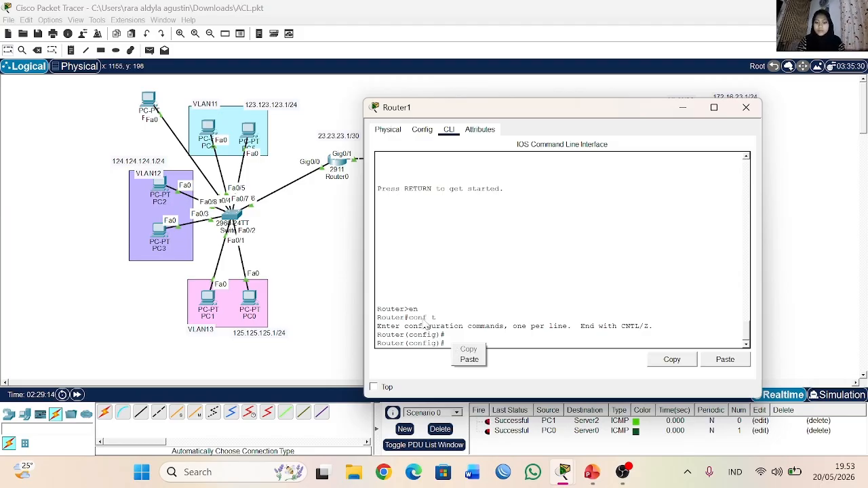
pyautogui.click(447, 343)
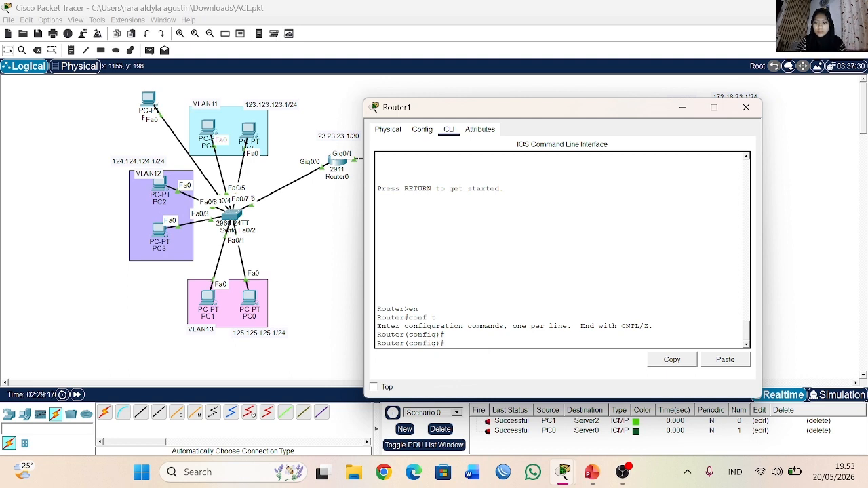
# Step: Start an ACL 100 rule on Router1 permitting IP from source network 125.125.125.0
pyautogui.write('ac')
pyautogui.press('Tab')
pyautogui.write('100')
pyautogui.press('Tab')
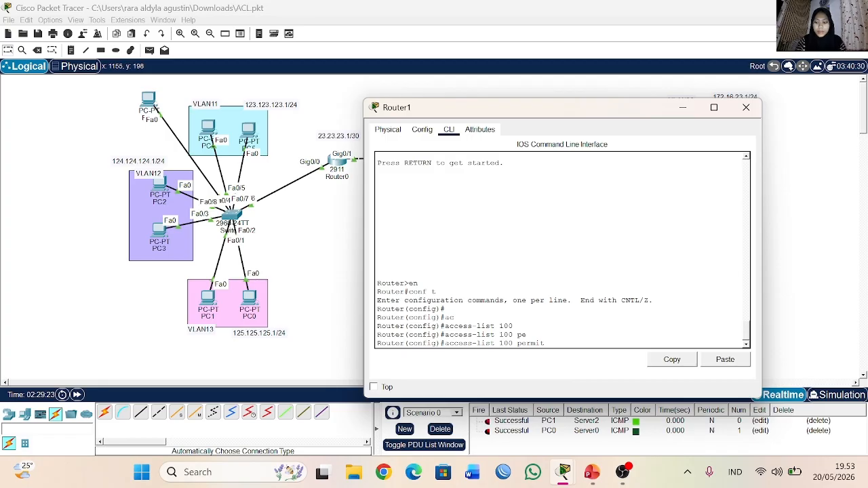
pyautogui.write('ip 125.125.125.0')
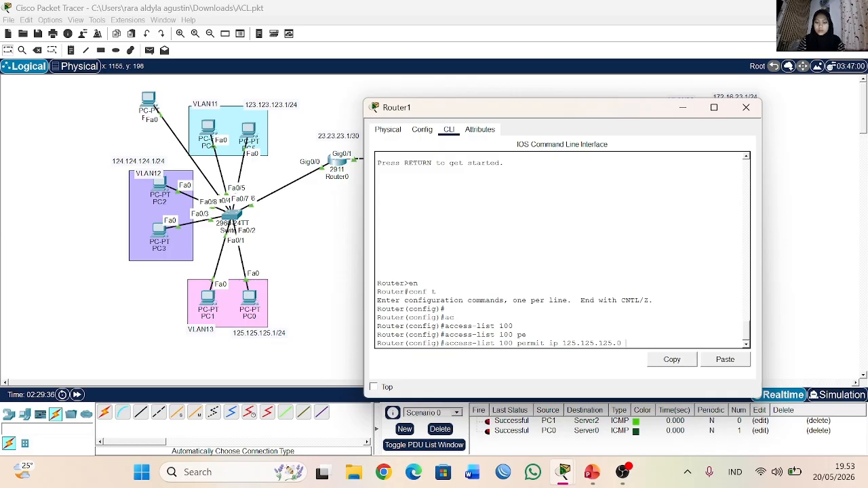
# Step: Check the access requirements noted on the topology and review Router1's earlier ACL commands
pyautogui.click(684, 108)
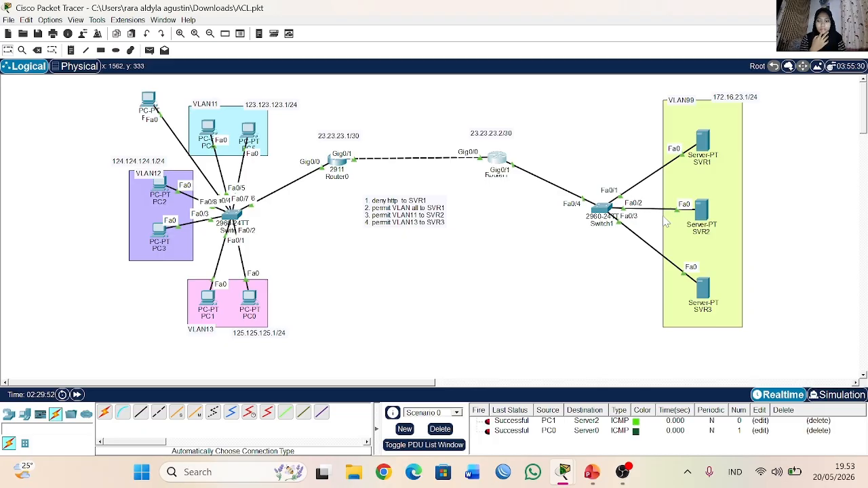
pyautogui.click(495, 162)
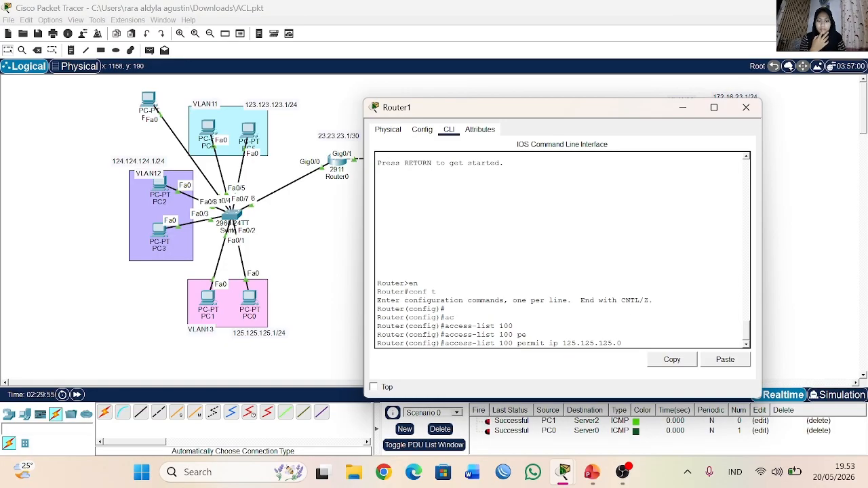
pyautogui.scroll(1, 562, 249)
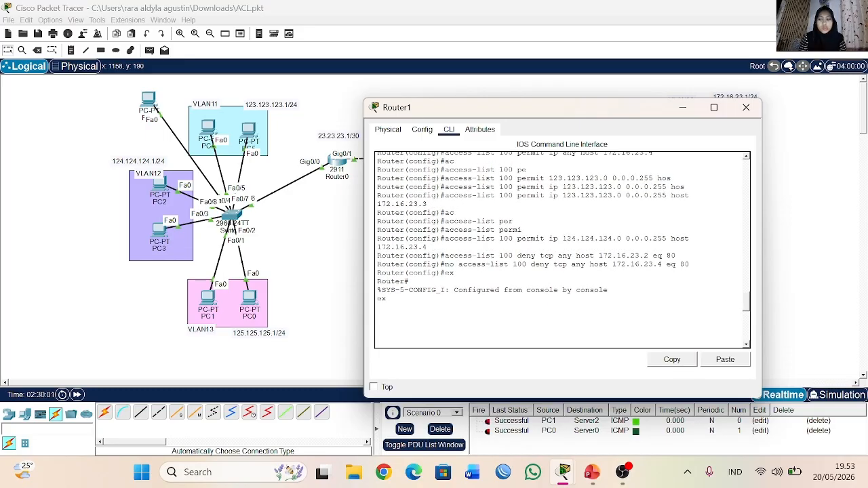
pyautogui.scroll(-8, 562, 249)
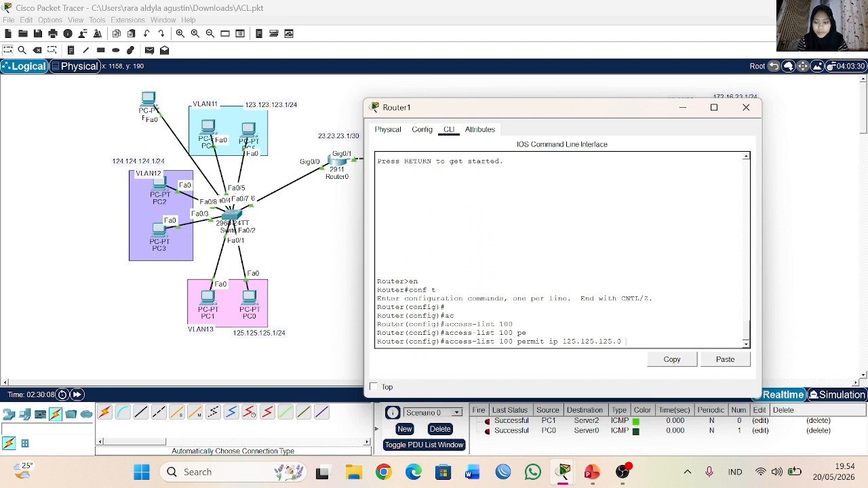
# Step: Complete the 125.125.125.0 permit rule with wildcard 0.0.0.255 and destination host 172.16.23.4, and submit it
pyautogui.write('0.0.0.2')
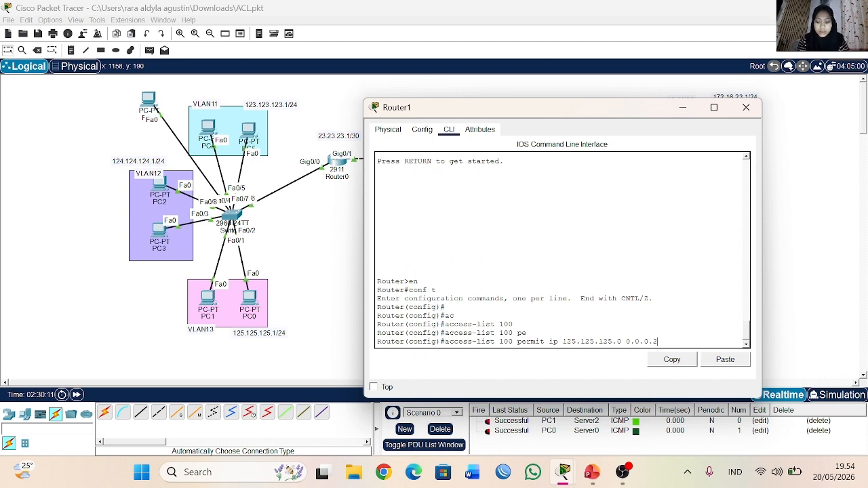
pyautogui.write('55 host')
pyautogui.press('Tab')
pyautogui.write('172.16.2')
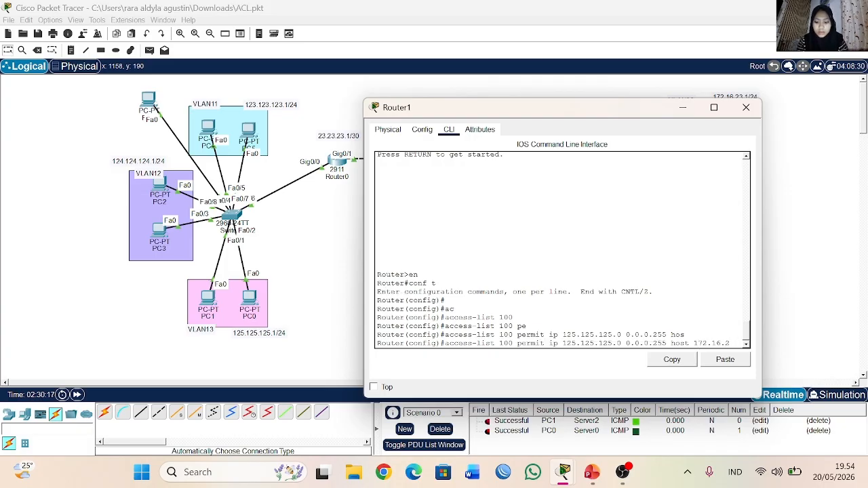
pyautogui.write('3.4')
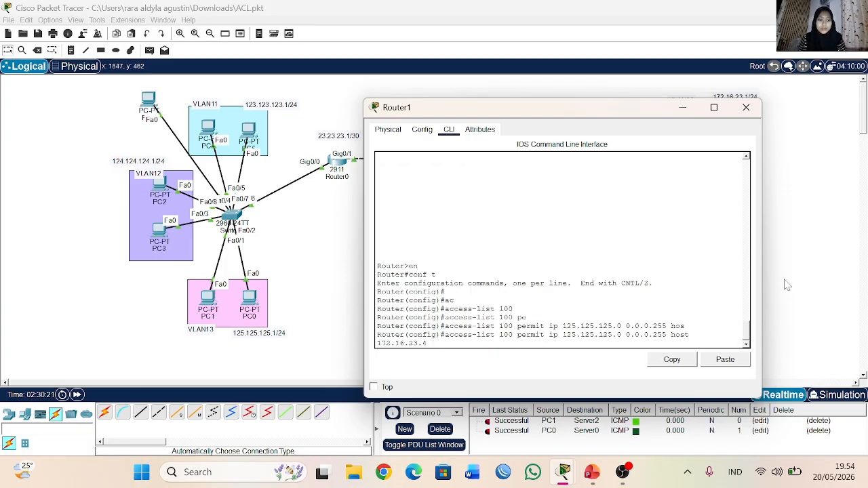
pyautogui.press('Return')
# Step: Remove the ACL 100 rule that permits IP from 124.124.124.0 0.0.0.255 to host 172.16.23.4
pyautogui.press('Up')
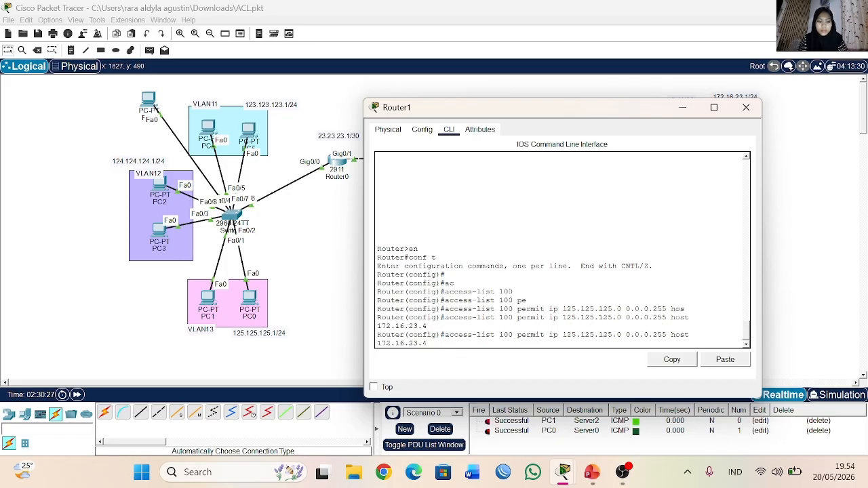
pyautogui.press('BackSpace')
pyautogui.press('BackSpace')
pyautogui.press('BackSpace')
pyautogui.press('BackSpace')
pyautogui.press('BackSpace')
pyautogui.press('BackSpace')
pyautogui.press('BackSpace')
pyautogui.press('BackSpace')
pyautogui.press('BackSpace')
pyautogui.press('BackSpace')
pyautogui.press('BackSpace')
pyautogui.press('BackSpace')
pyautogui.press('BackSpace')
pyautogui.press('BackSpace')
pyautogui.press('BackSpace')
pyautogui.press('BackSpace')
pyautogui.press('BackSpace')
pyautogui.press('BackSpace')
pyautogui.press('BackSpace')
pyautogui.press('BackSpace')
pyautogui.write('24.124.124.0 0.0.0')
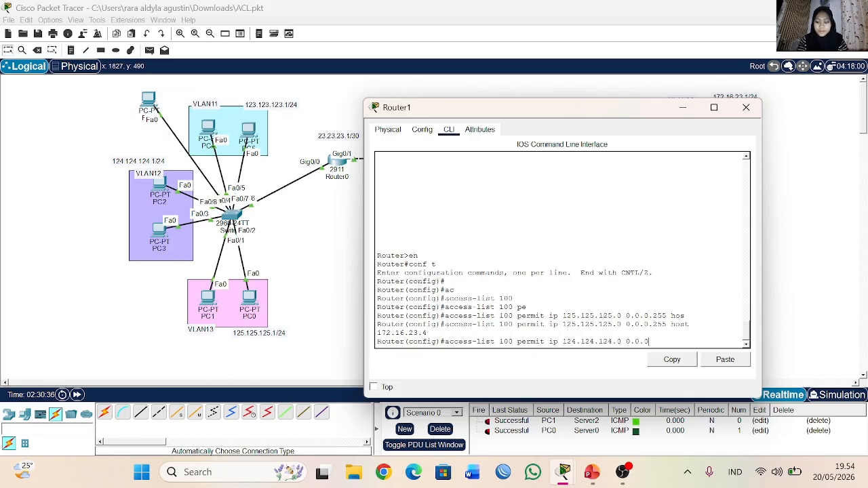
pyautogui.write('.255 hos')
pyautogui.press('Tab')
pyautogui.write('1')
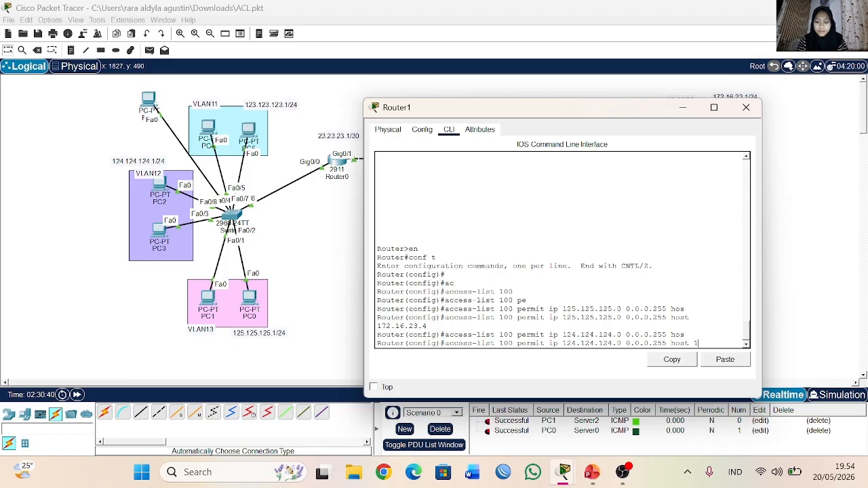
pyautogui.write('72.16.23.4')
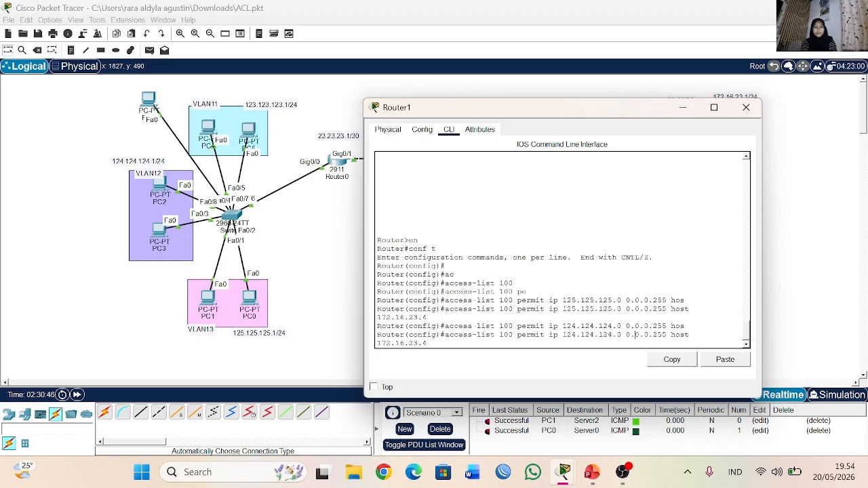
pyautogui.hotkey('ctrl', 'a')
pyautogui.write('no')
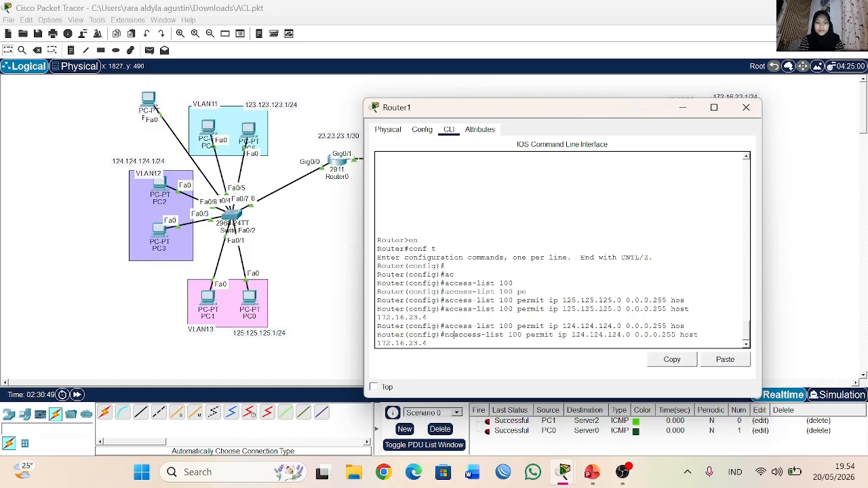
pyautogui.press('Return')
pyautogui.press('Return')
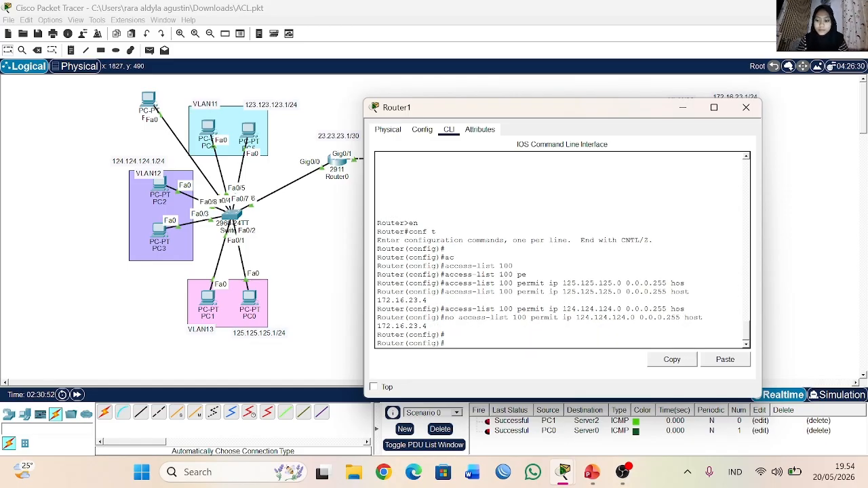
# Step: List Router1's access lists and examine the deny and permit entries of the standard list
pyautogui.write('do sh ip')
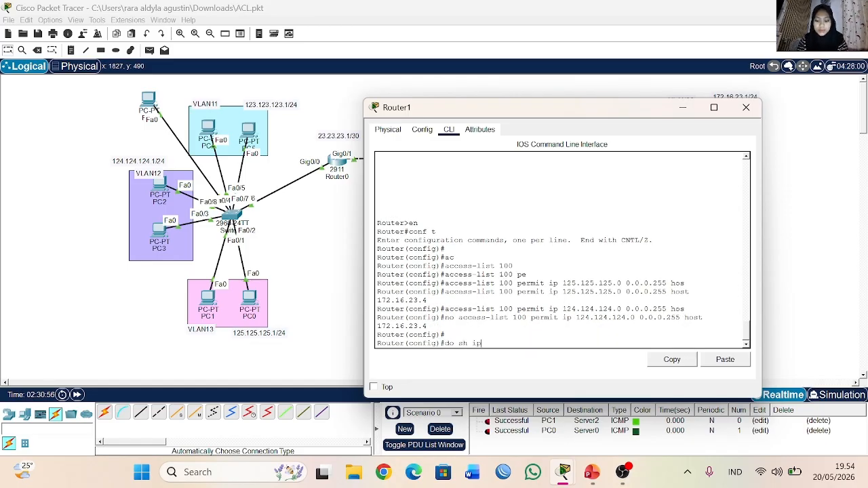
pyautogui.press('BackSpace')
pyautogui.press('BackSpace')
pyautogui.write('acc')
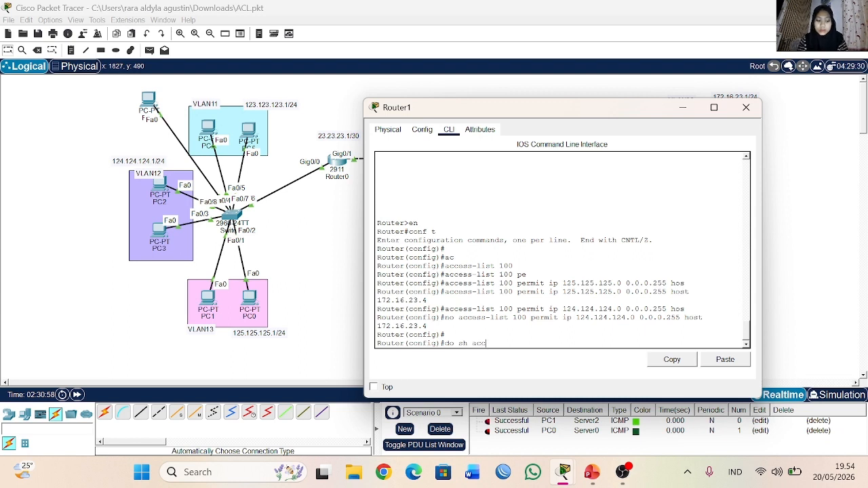
pyautogui.press('Return')
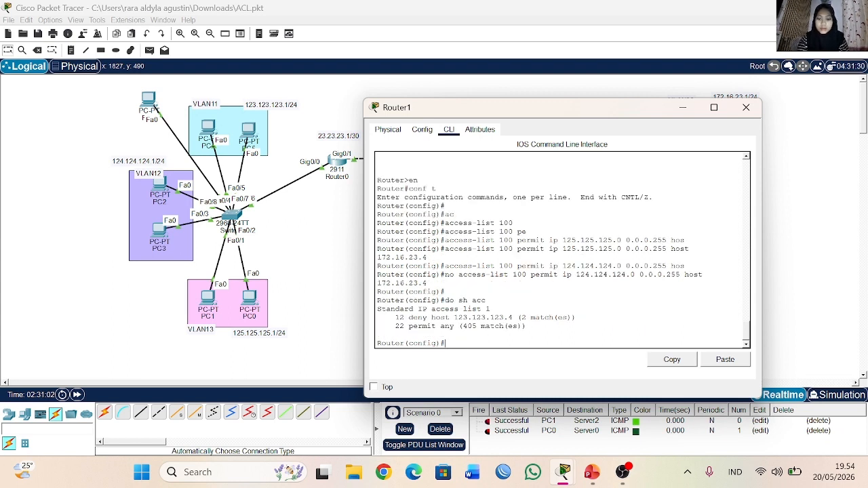
pyautogui.moveTo(404, 318); pyautogui.dragTo(546, 318)
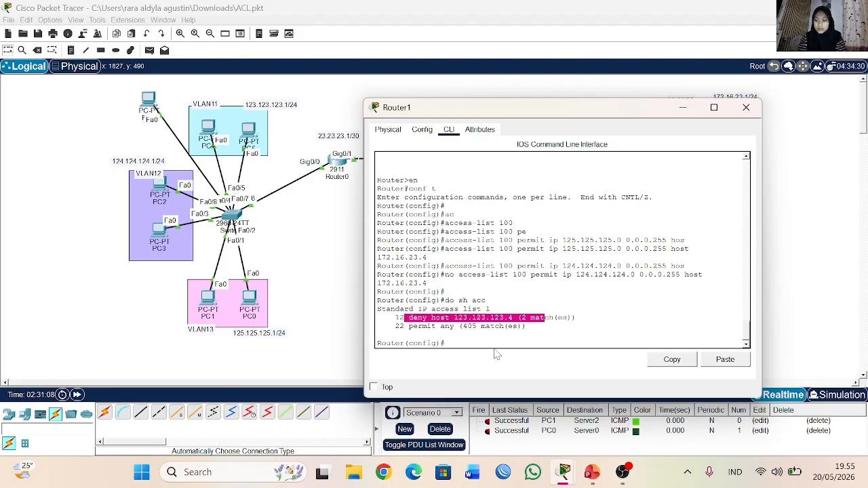
pyautogui.moveTo(405, 326); pyautogui.dragTo(529, 326)
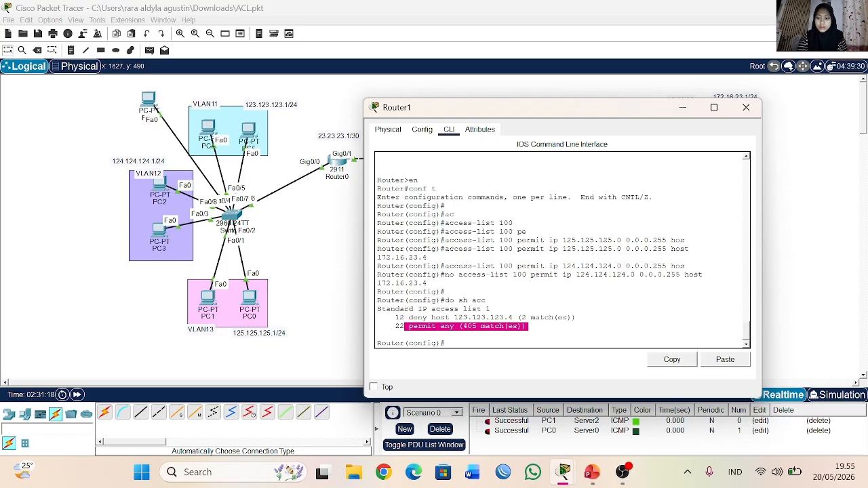
# Step: Apply ACL 100 inbound on Router1's interface g0/0 and close the router's window
pyautogui.click(453, 344)
pyautogui.write('itnt g0/0')
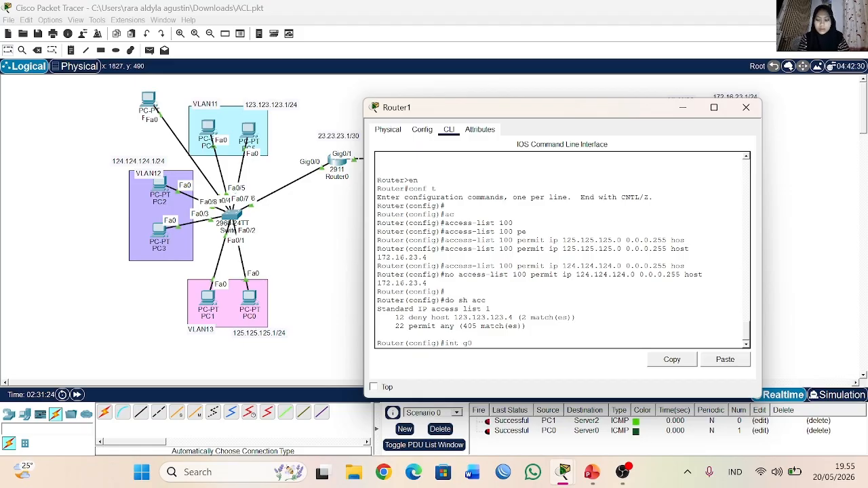
pyautogui.press('Return')
pyautogui.write('ip ac')
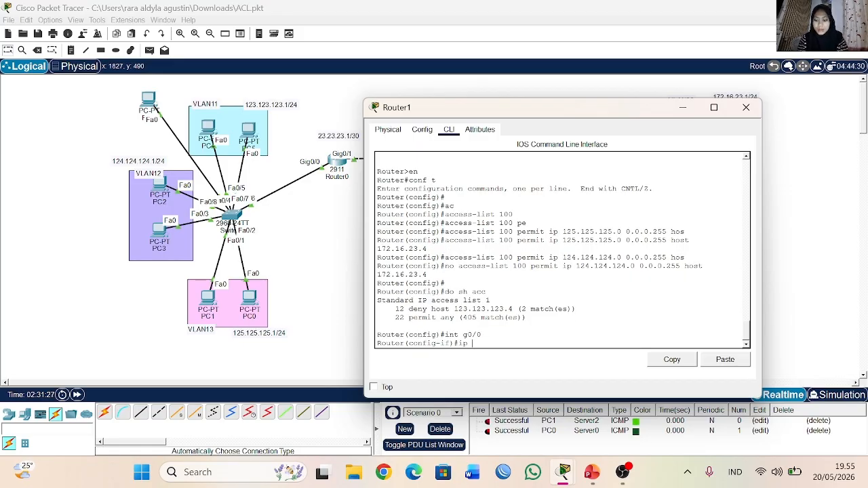
pyautogui.press('Tab')
pyautogui.write('100 in')
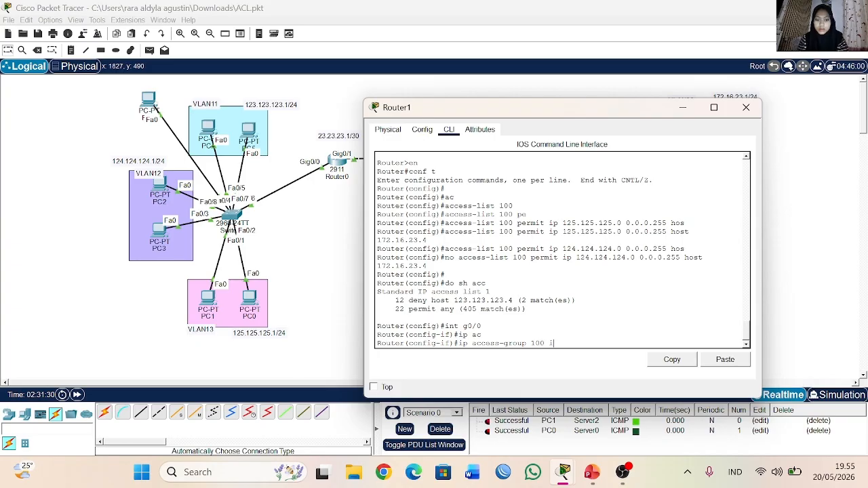
pyautogui.press('Return')
pyautogui.click(746, 107)
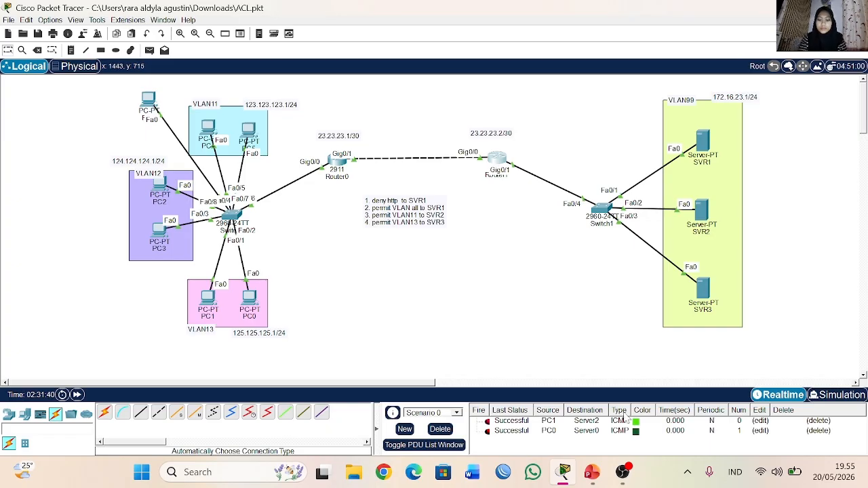
pyautogui.click(592, 472)
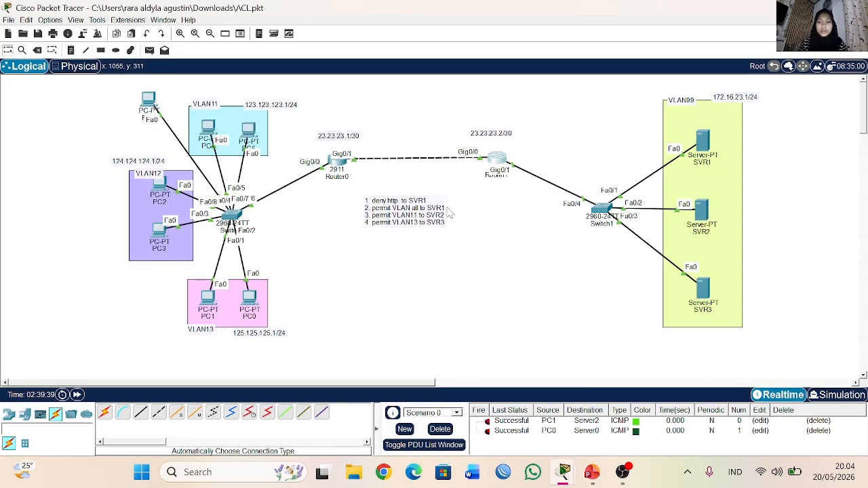
pyautogui.click(338, 166)
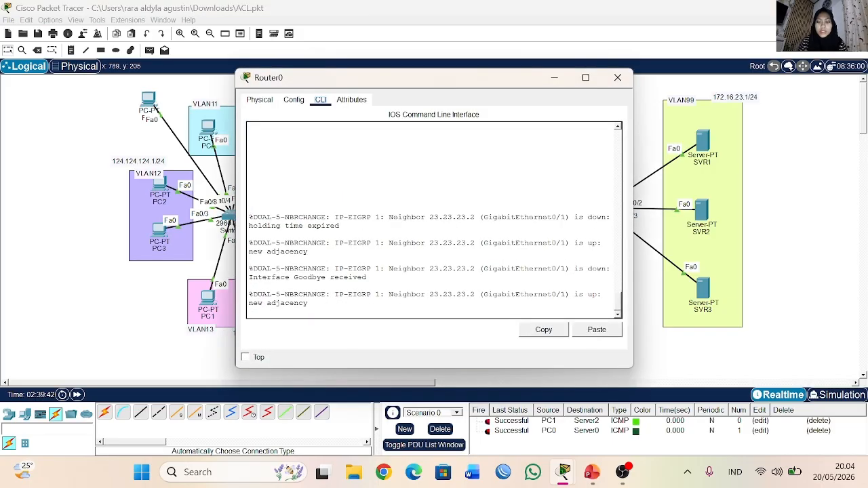
pyautogui.click(617, 78)
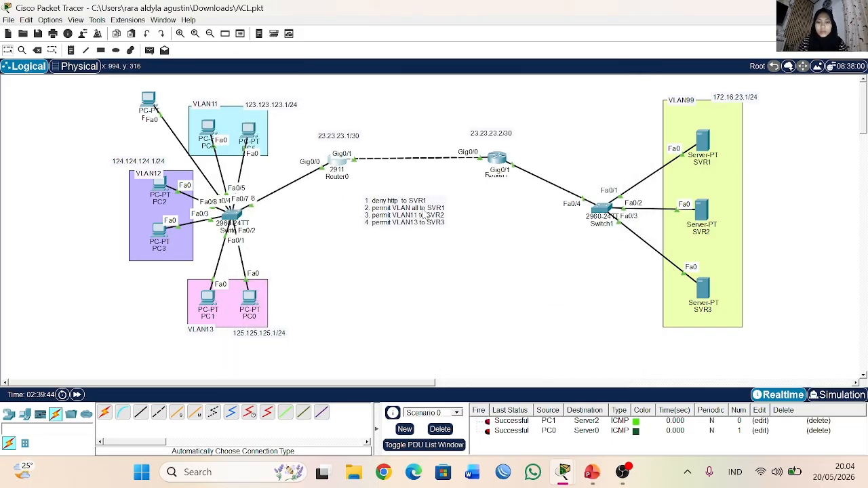
# Step: Edit the first line of the rules note so that it reads "deny http to SVR"
pyautogui.doubleClick(425, 208)
pyautogui.click(410, 200)
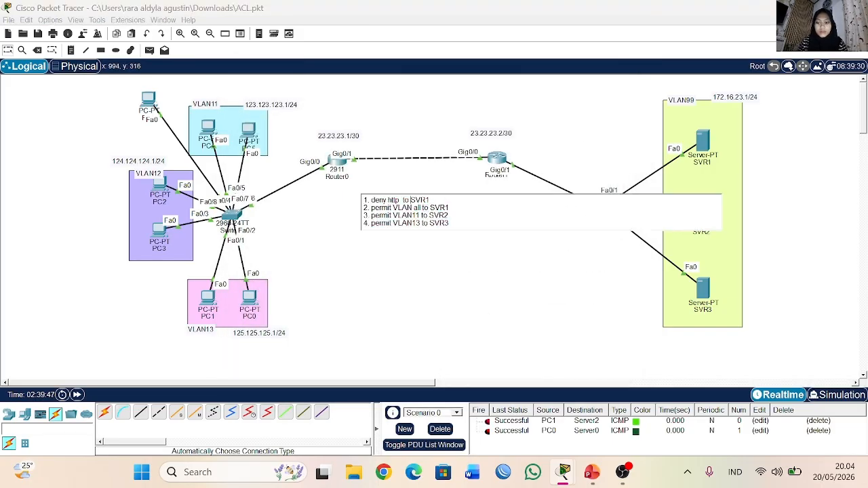
pyautogui.press('BackSpace')
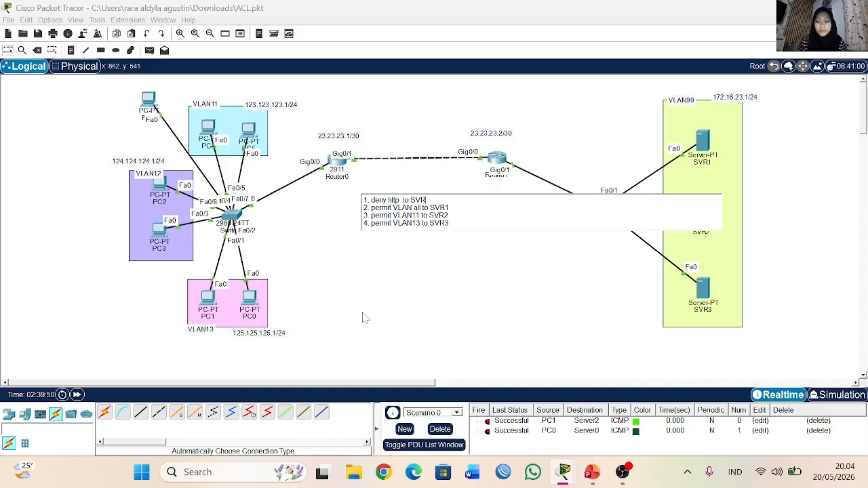
pyautogui.click(387, 267)
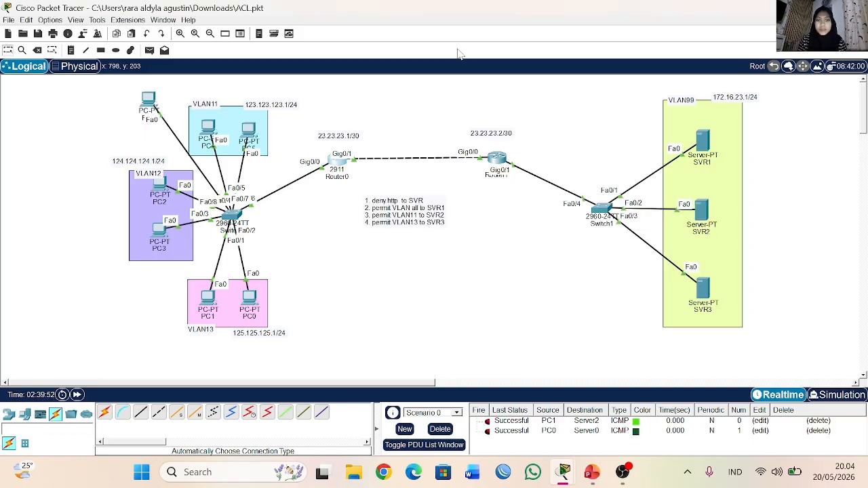
# Step: Open Router0's command line beside the topology and enter global configuration mode
pyautogui.click(337, 159)
pyautogui.moveTo(380, 81); pyautogui.dragTo(544, 57)
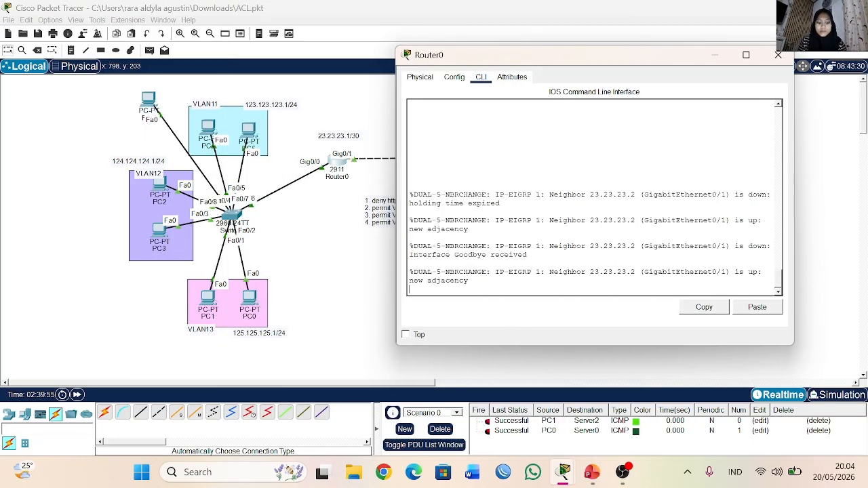
pyautogui.press('Return')
pyautogui.write('en')
pyautogui.press('Return')
pyautogui.write('conf t')
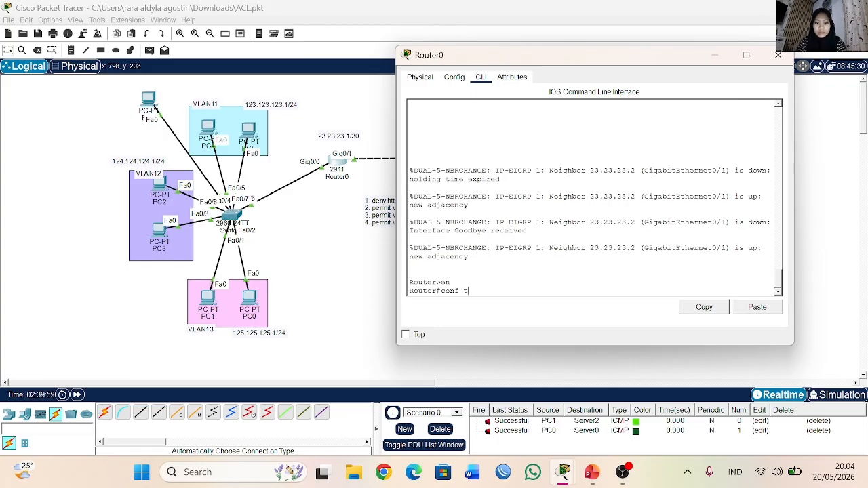
pyautogui.press('Return')
# Step: Start an ACL 100 deny rule on Router0, check the protocol options, choose tcp and list its source options
pyautogui.write('ac')
pyautogui.press('Tab')
pyautogui.write('100 de')
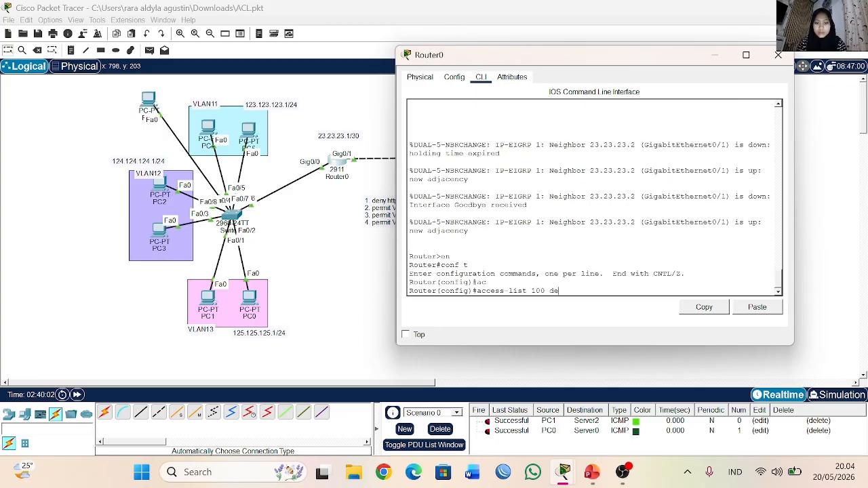
pyautogui.press('Tab')
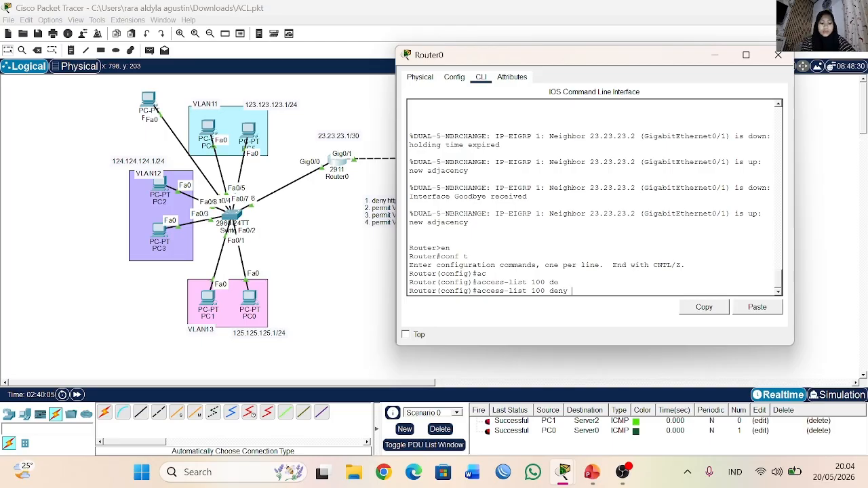
pyautogui.write('?')
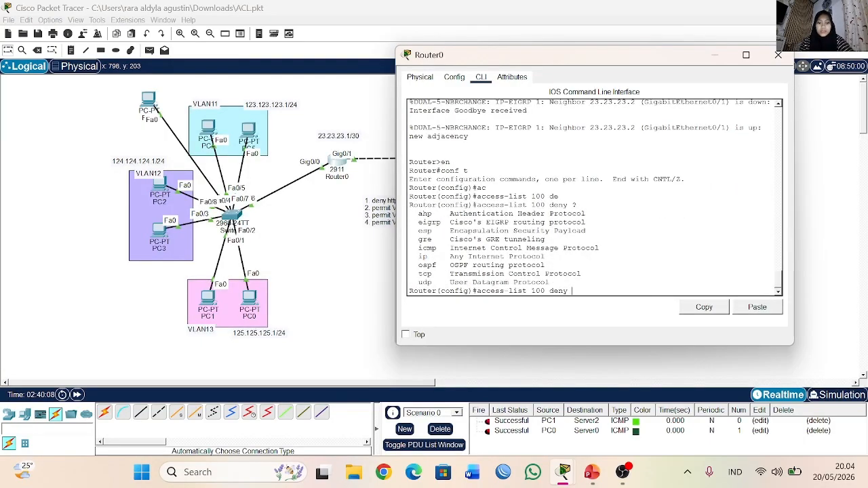
pyautogui.write('tcp ?')
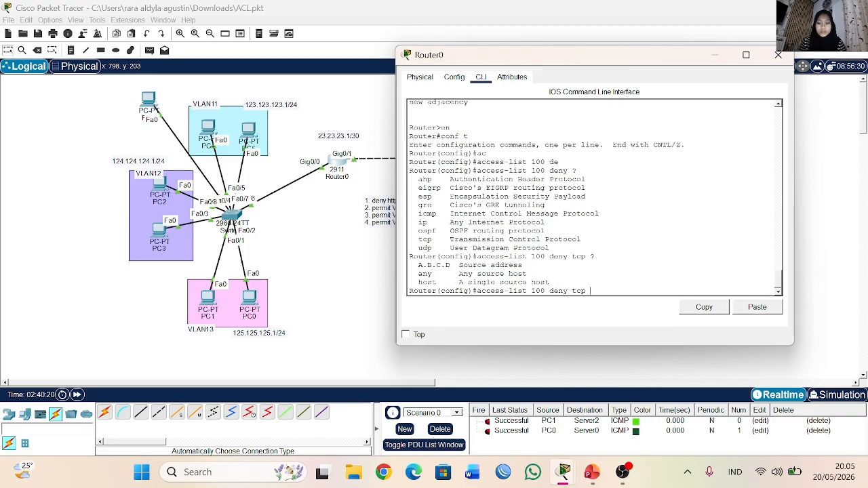
# Step: Set the deny rule's source to any and its destination to 172.16.23.0 with wildcard 0.0.0.255
pyautogui.write('an')
pyautogui.press('Tab')
pyautogui.write('172')
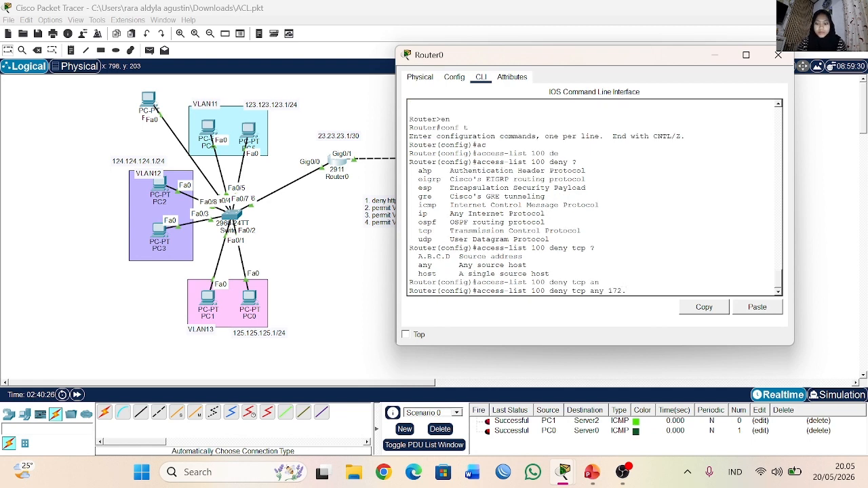
pyautogui.write('.16')
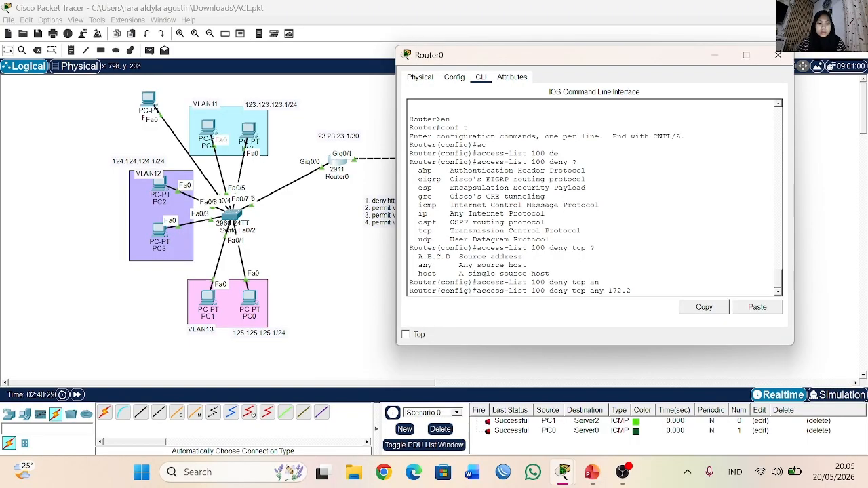
pyautogui.write('.23.9')
pyautogui.write(' 0.0.0.255')
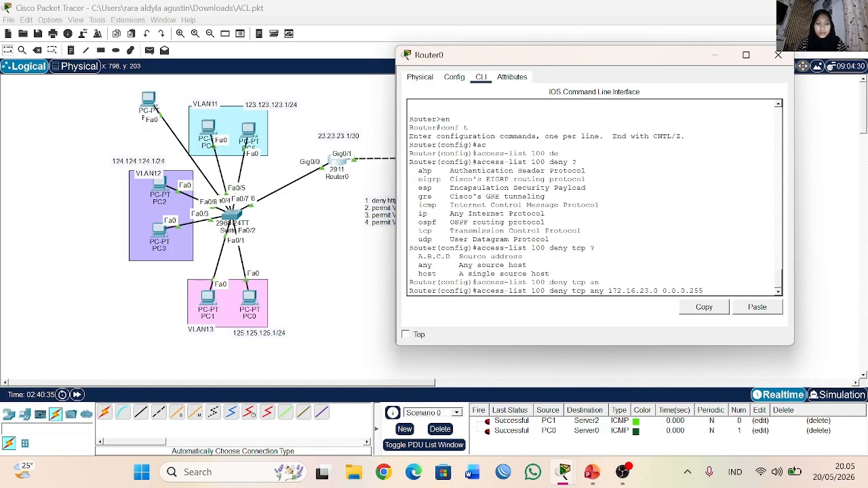
pyautogui.write(' ?')
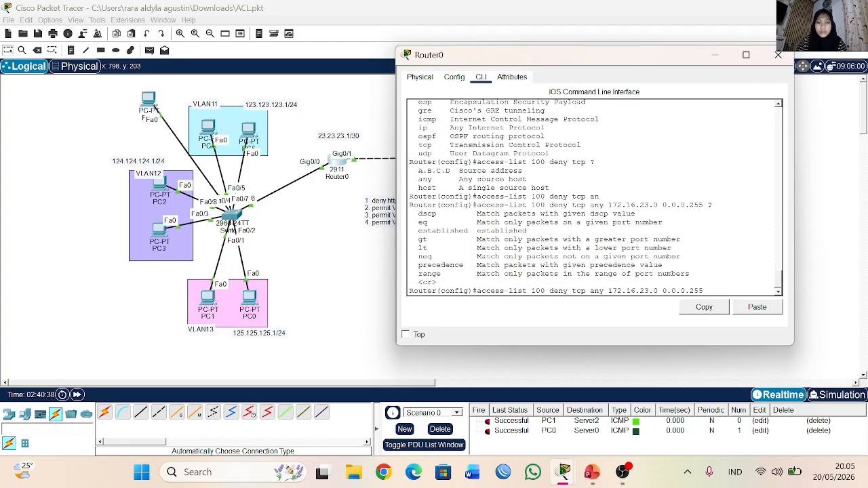
pyautogui.write('e')
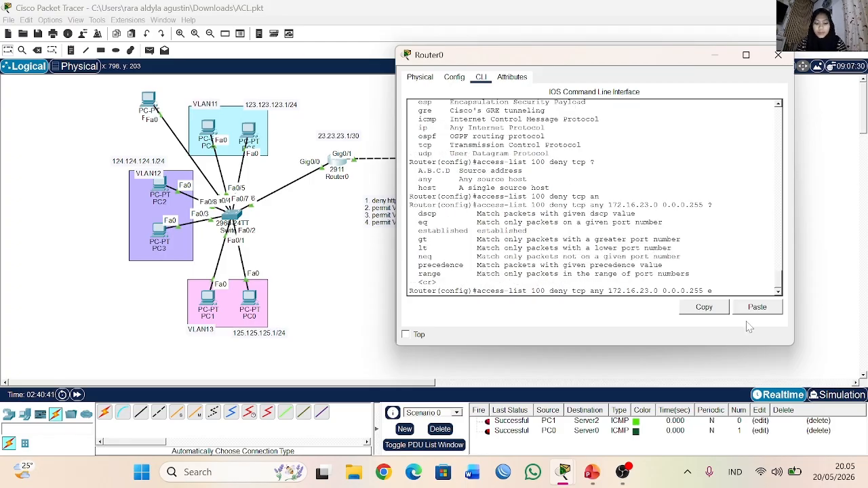
pyautogui.write('q')
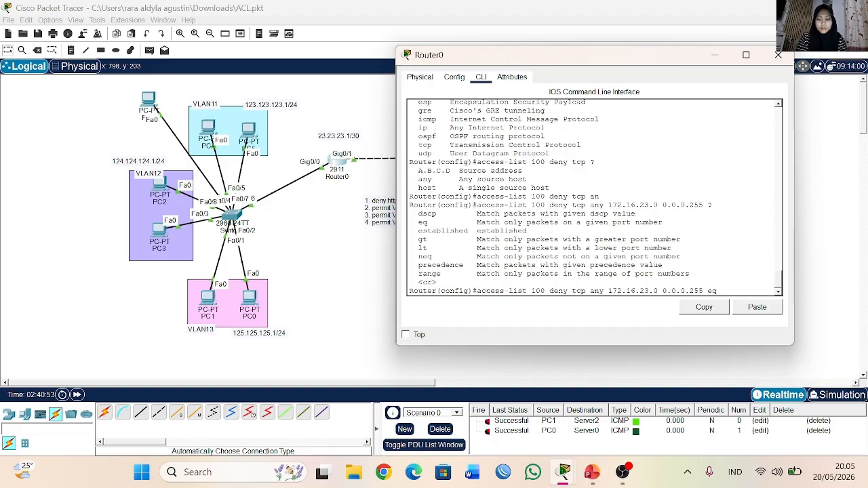
# Step: Check the remaining match options, limit the deny rule to eq 80, and submit it
pyautogui.write('80')
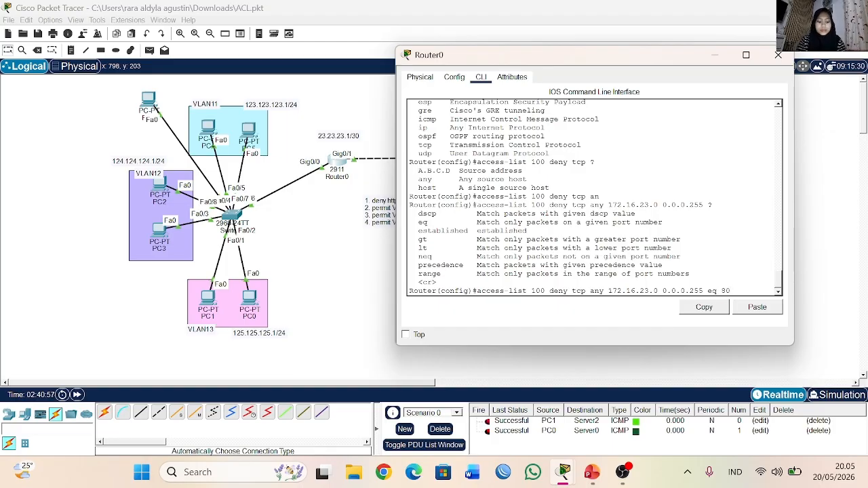
pyautogui.press('Return')
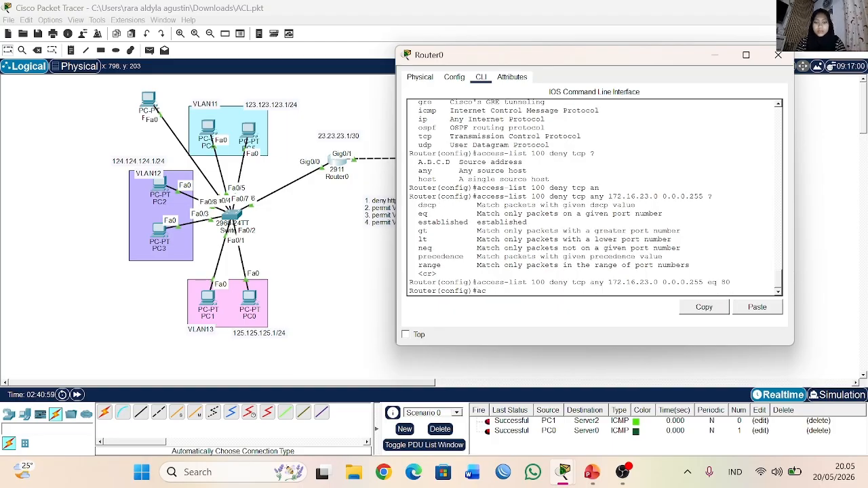
# Step: Start an ACL 100 permit rule for ip traffic from any source
pyautogui.write('c')
pyautogui.press('Tab')
pyautogui.write('100 per')
pyautogui.press('Tab')
pyautogui.write('an')
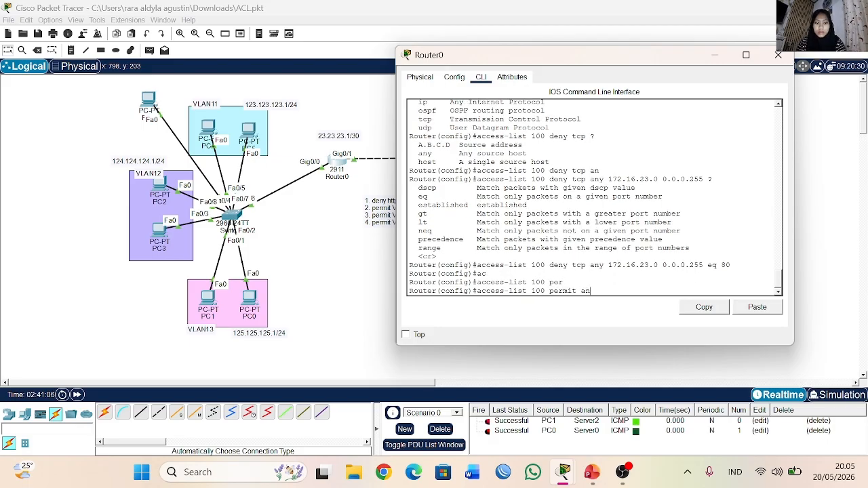
pyautogui.press('Tab')
pyautogui.press('Tab')
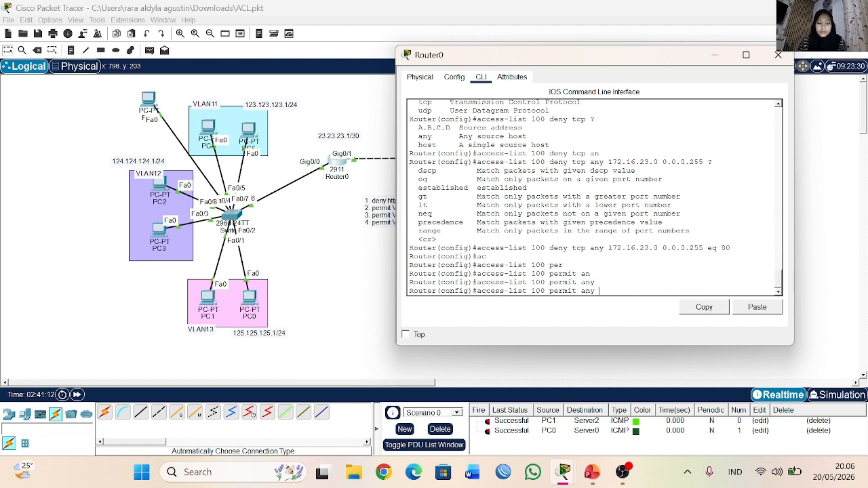
pyautogui.press('BackSpace')
pyautogui.press('BackSpace')
pyautogui.write('ip an')
pyautogui.press('Tab')
# Step: Complete the permit rule with destination host 172.16.23.4 and submit it, keeping the rules note in view
pyautogui.write('hos')
pyautogui.press('Tab')
pyautogui.write('172.')
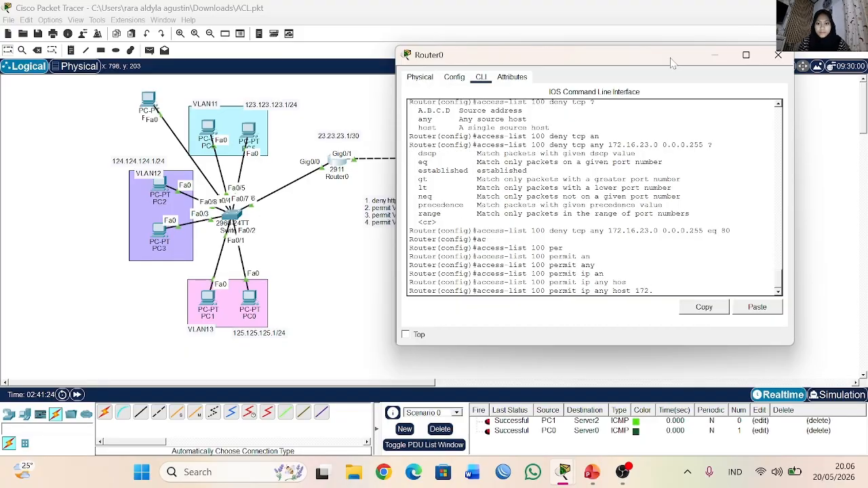
pyautogui.moveTo(674, 59); pyautogui.dragTo(759, 69)
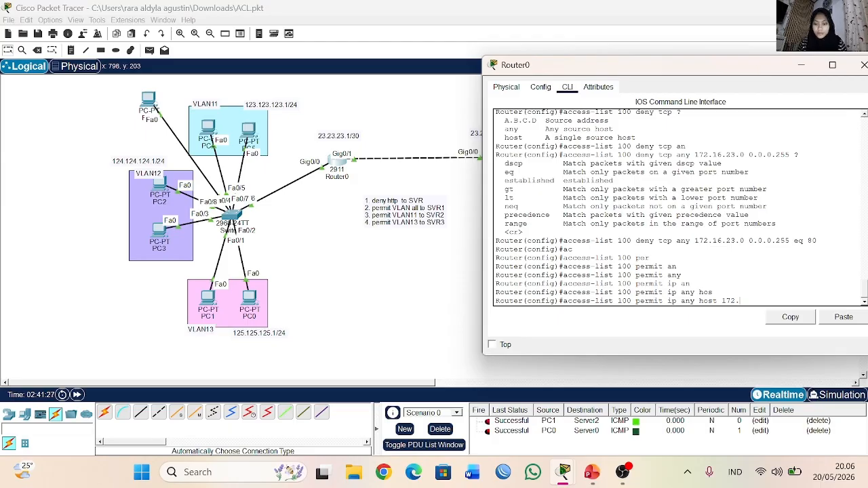
pyautogui.write('2')
pyautogui.press('BackSpace')
pyautogui.write('16.23.')
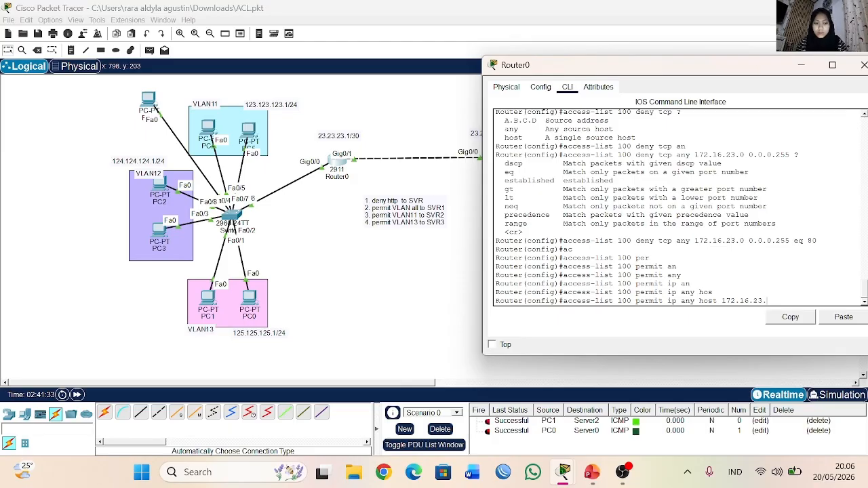
pyautogui.write('4')
pyautogui.press('Return')
# Step: Recall the last permit rule and strip it back to "access-list 100 permit ip"
pyautogui.press('Up')
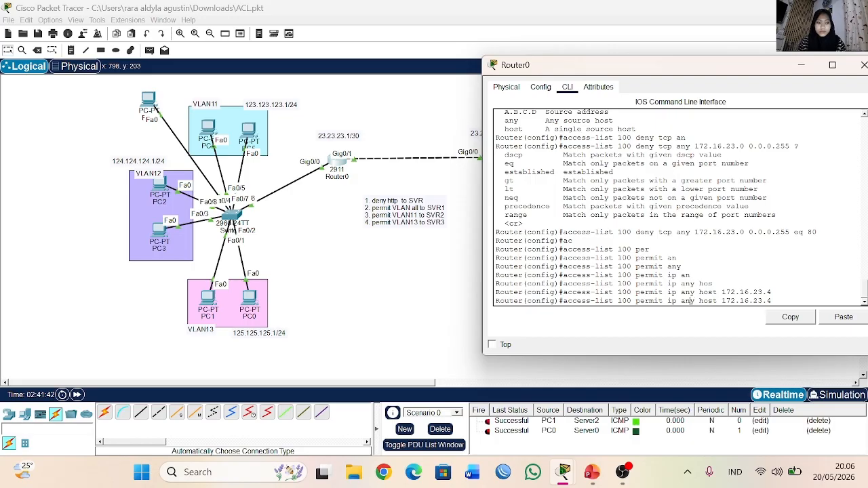
pyautogui.press('BackSpace')
pyautogui.press('BackSpace')
pyautogui.press('BackSpace')
pyautogui.press('BackSpace')
pyautogui.press('BackSpace')
pyautogui.press('BackSpace')
pyautogui.press('BackSpace')
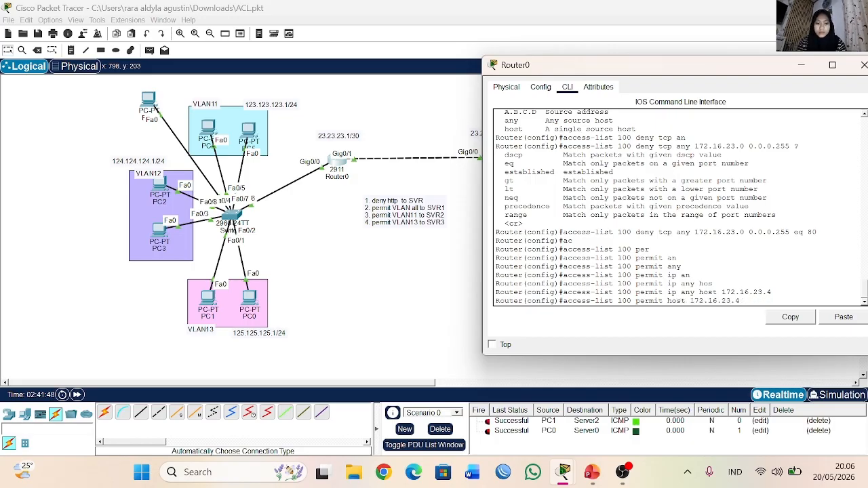
pyautogui.write('ip')
pyautogui.press('Delete')
pyautogui.press('Delete')
pyautogui.press('Delete')
pyautogui.press('Delete')
pyautogui.press('Delete')
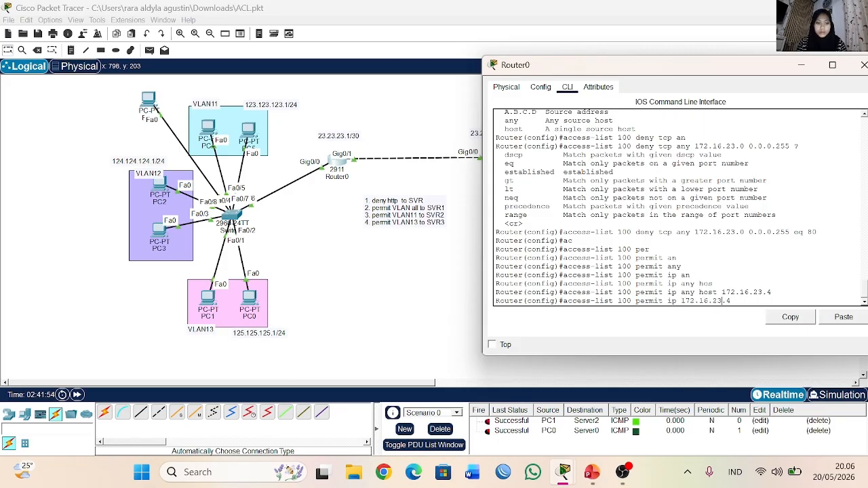
pyautogui.press('BackSpace')
pyautogui.press('BackSpace')
pyautogui.press('BackSpace')
pyautogui.press('BackSpace')
pyautogui.press('BackSpace')
pyautogui.press('BackSpace')
pyautogui.press('BackSpace')
pyautogui.press('BackSpace')
pyautogui.press('BackSpace')
pyautogui.press('BackSpace')
# Step: Set the permit rule's source to 123.123.123.0 with wildcard 0.0.0.255 and choose a host destination
pyautogui.write('123.12')
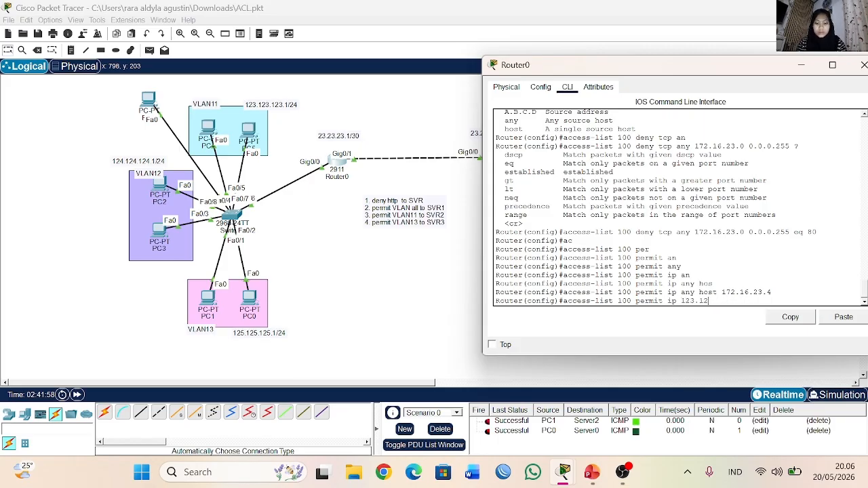
pyautogui.write('3.123.0 0.0.0.2')
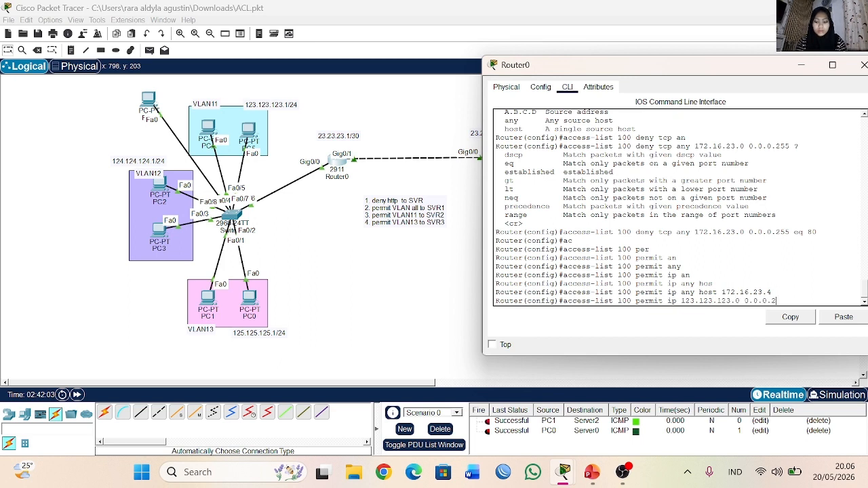
pyautogui.write('55 ho')
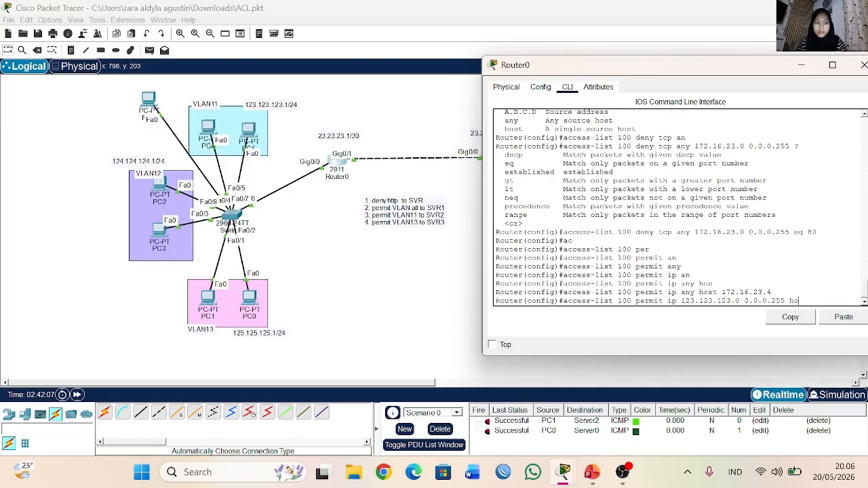
pyautogui.write('s')
pyautogui.press('Tab')
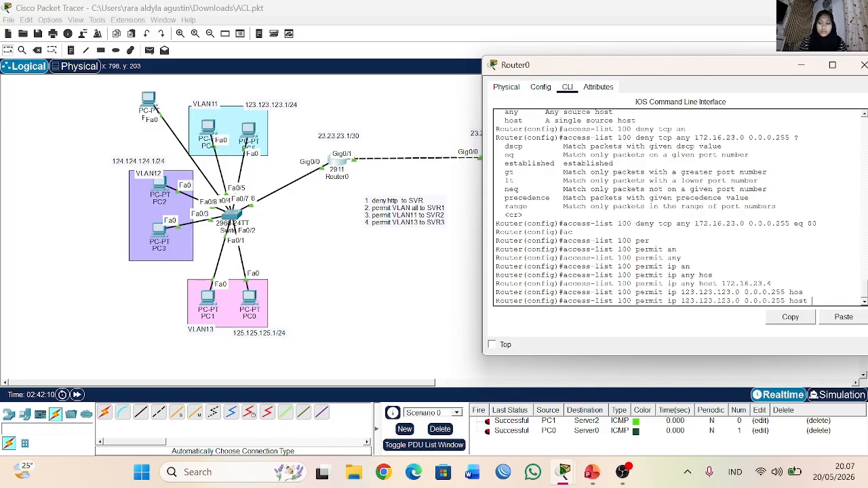
# Step: Minimize Router0's window, look up SVR2's IP configuration, and close the server's window
pyautogui.click(805, 65)
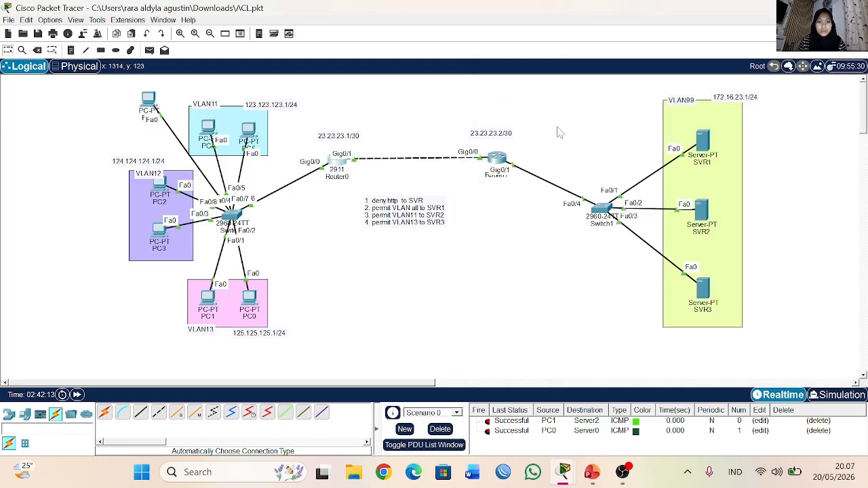
pyautogui.click(817, 175)
pyautogui.click(699, 208)
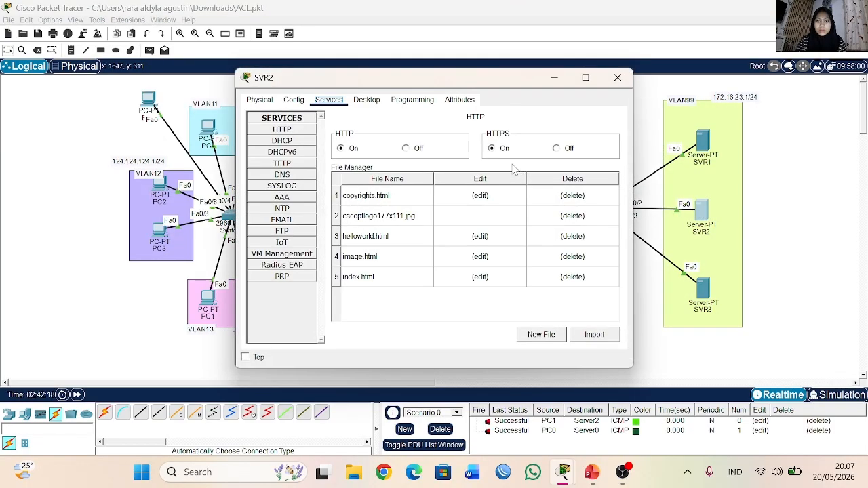
pyautogui.click(367, 100)
pyautogui.click(287, 145)
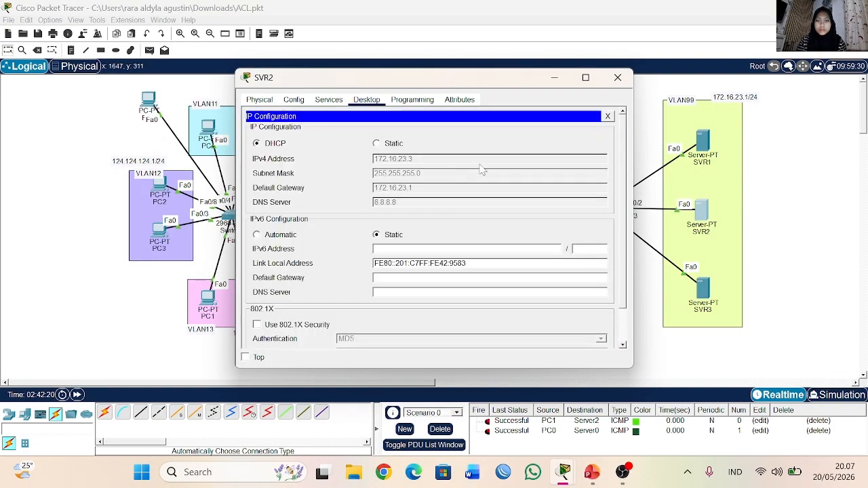
pyautogui.click(618, 77)
# Step: Return to Router0, complete the 123.123.123.0 permit rule with destination host 172.16.23.2, and submit it
pyautogui.click(332, 159)
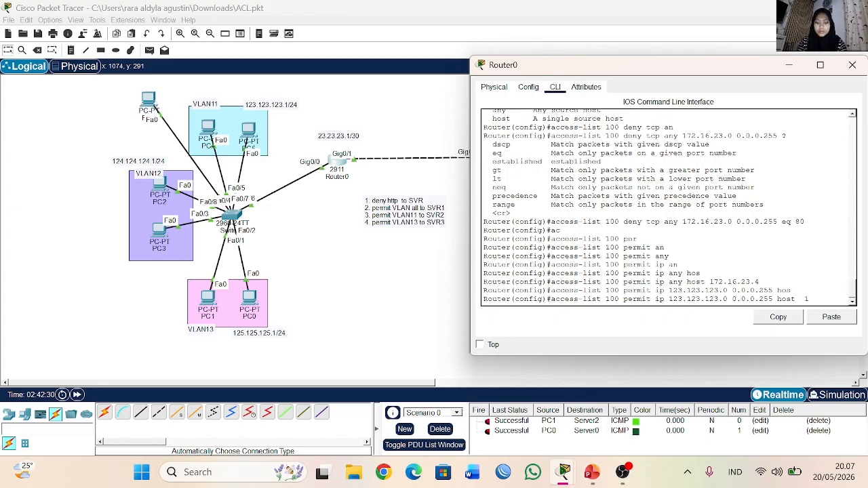
pyautogui.write('16.23.')
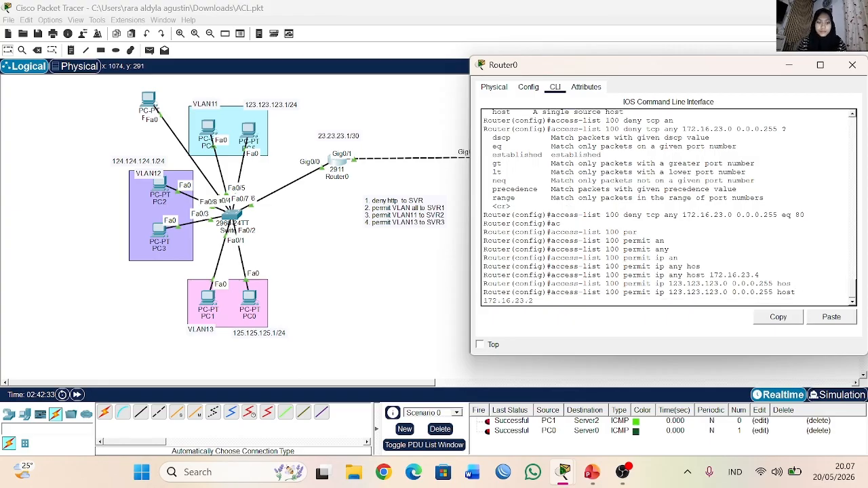
pyautogui.write('2')
pyautogui.press('Return')
# Step: Recall the last permit rule, change its source network to 125.125.125.0, and clear the destination host's last octet
pyautogui.press('Up')
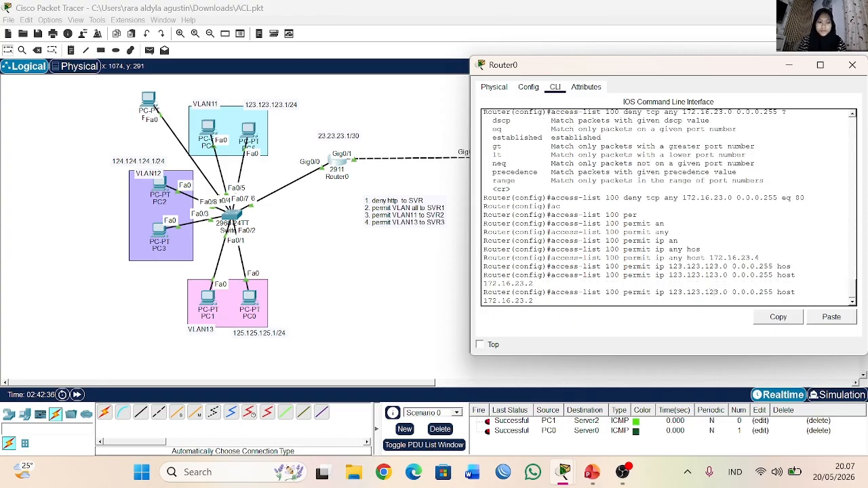
pyautogui.press('BackSpace')
pyautogui.press('BackSpace')
pyautogui.press('BackSpace')
pyautogui.press('BackSpace')
pyautogui.press('BackSpace')
pyautogui.press('BackSpace')
pyautogui.press('BackSpace')
pyautogui.press('BackSpace')
pyautogui.press('BackSpace')
pyautogui.press('BackSpace')
pyautogui.write('125.125.1.0 0.0.0.255 host')
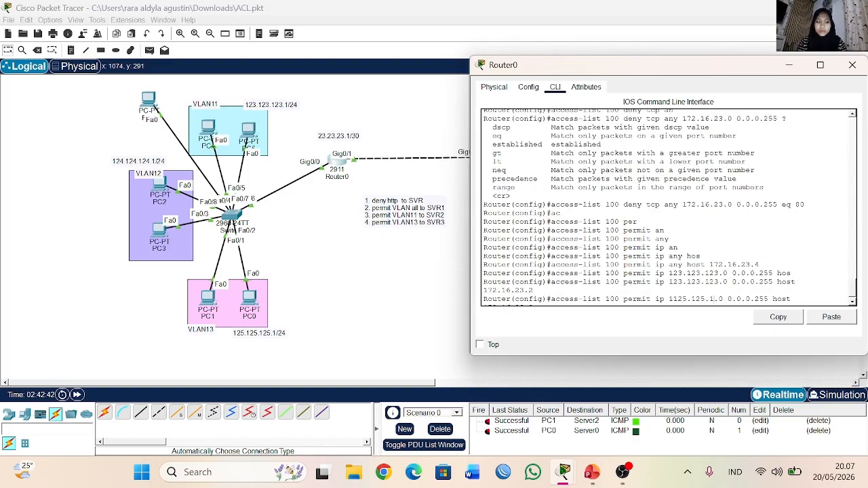
pyautogui.press('BackSpace')
pyautogui.press('BackSpace')
pyautogui.press('BackSpace')
pyautogui.press('BackSpace')
pyautogui.press('BackSpace')
pyautogui.press('BackSpace')
pyautogui.press('BackSpace')
pyautogui.press('BackSpace')
pyautogui.write('2')
pyautogui.write('5')
pyautogui.write('.125.124')
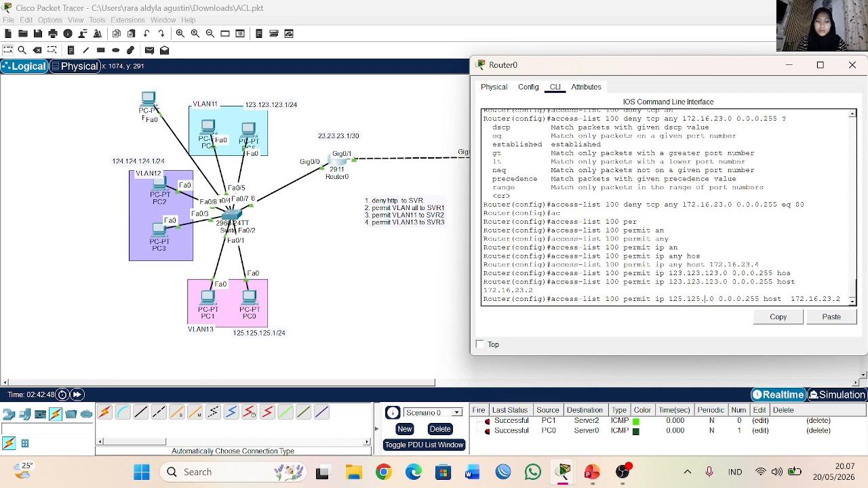
pyautogui.press('BackSpace')
pyautogui.write('5.')
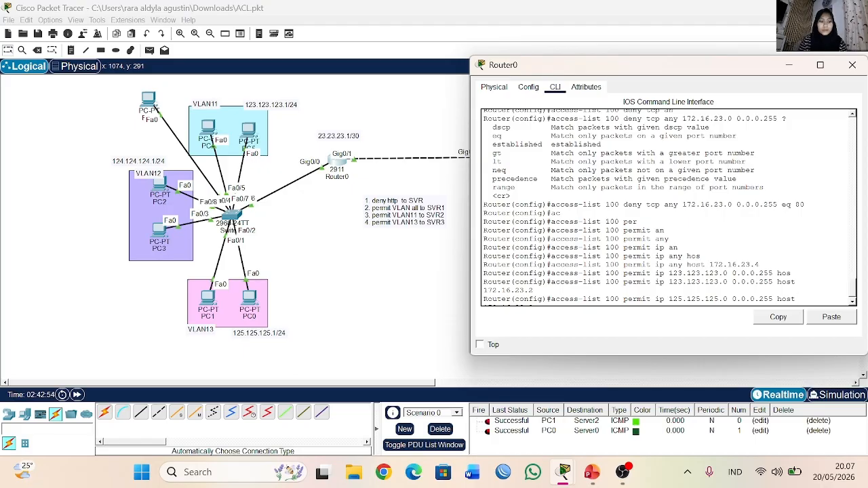
pyautogui.press('Right')
pyautogui.press('BackSpace')
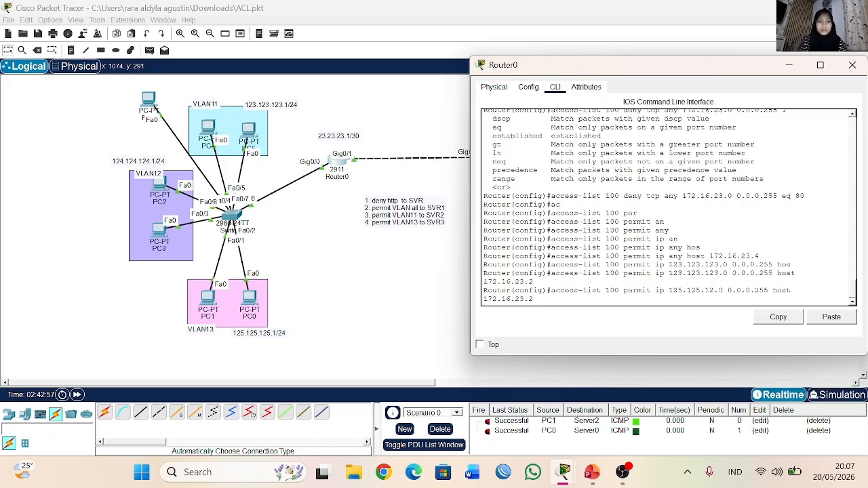
pyautogui.write('5')
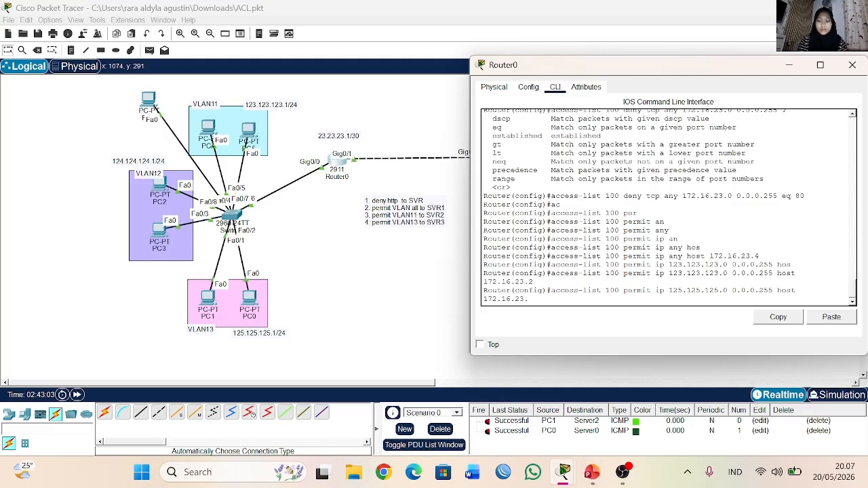
# Step: Minimize Router0's window, look up SVR3's IP configuration, and close the server's window
pyautogui.click(789, 65)
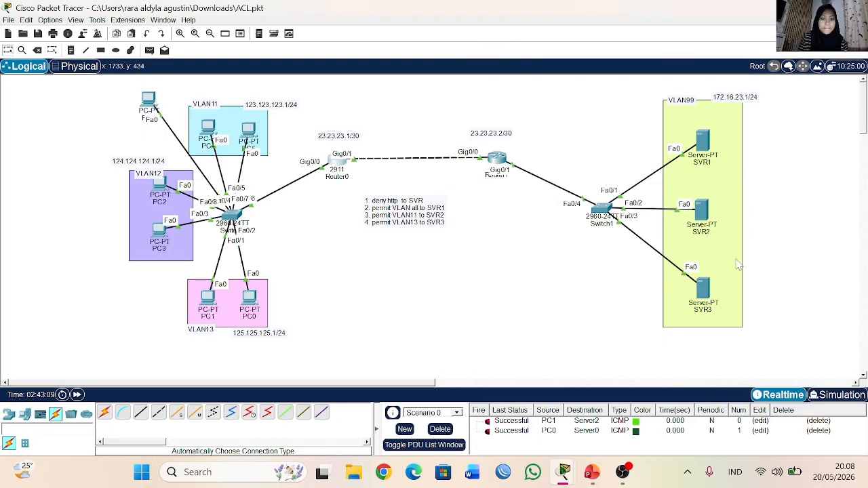
pyautogui.click(702, 291)
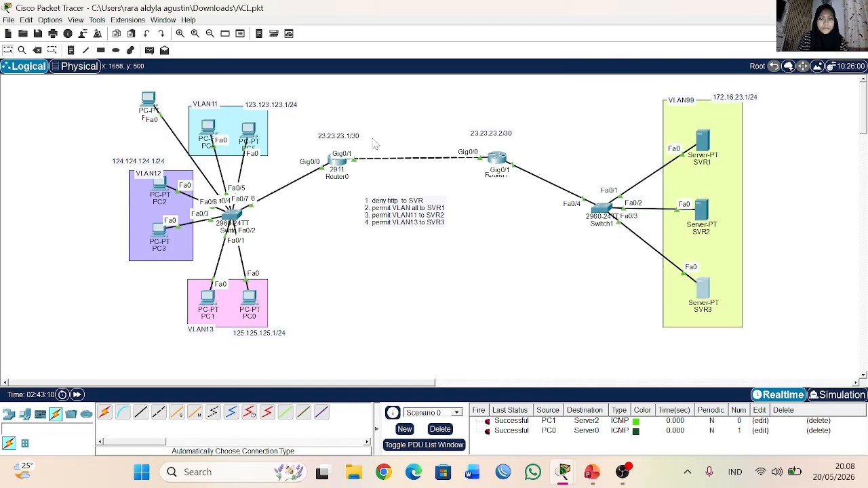
pyautogui.click(366, 100)
pyautogui.click(289, 147)
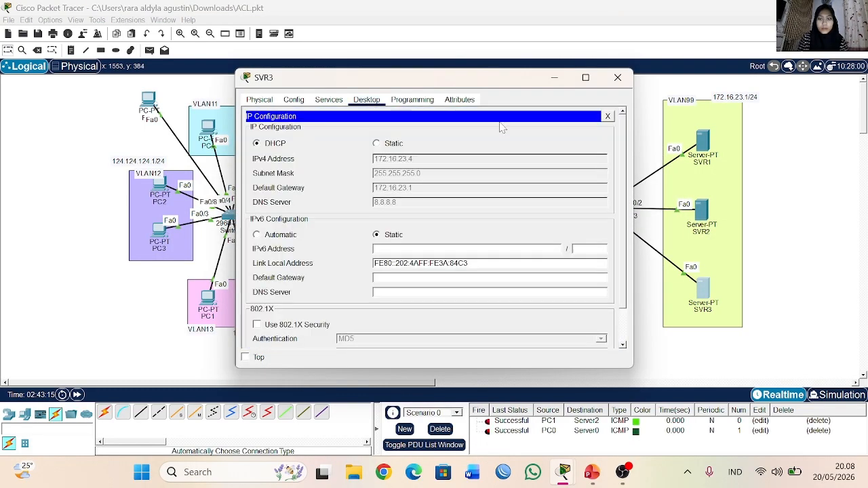
pyautogui.click(617, 78)
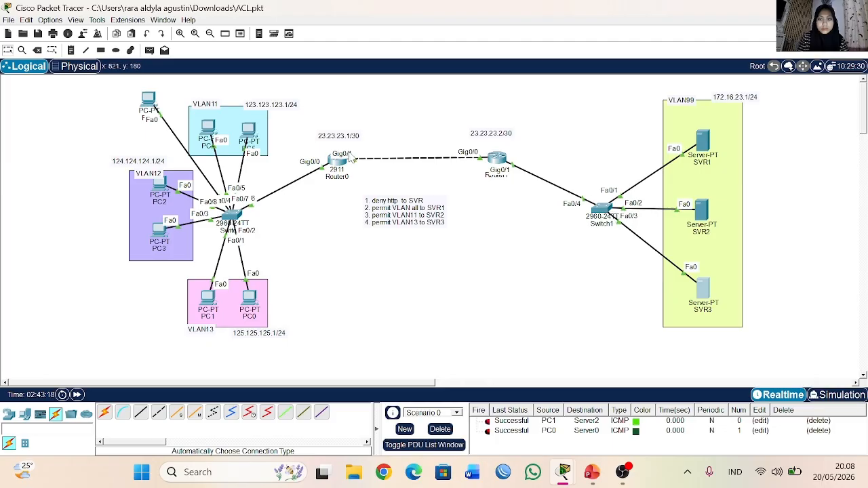
# Step: Return to Router0, submit the 125.125.125.0 permit rule with destination host 172.16.23.4, and list the access lists with "do sh acc"
pyautogui.click(327, 160)
pyautogui.click(620, 79)
pyautogui.click(336, 161)
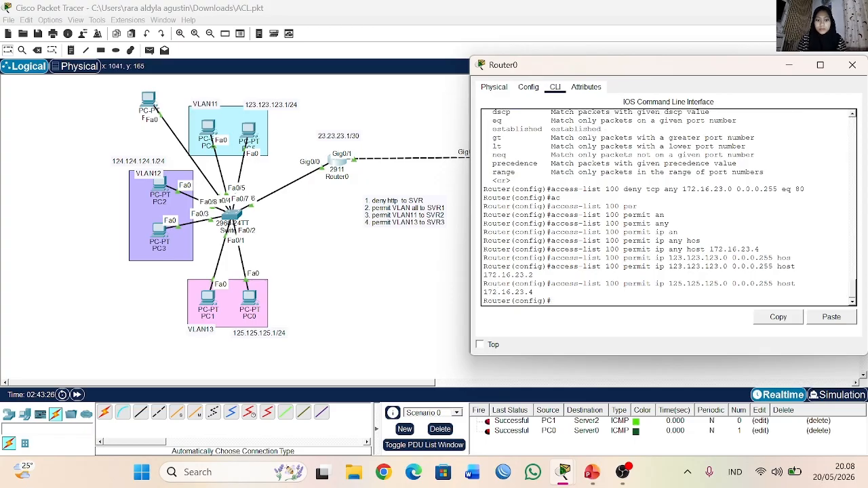
pyautogui.write('do sh acc')
pyautogui.press('Return')
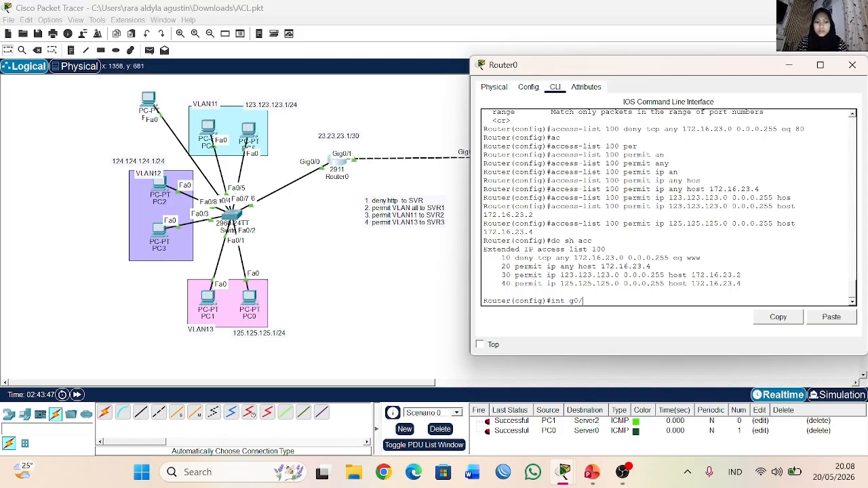
# Step: Apply access list 100 outbound on Router0's interface g0/1 with "ip access-group 100 out" and close the router's window
pyautogui.write('1\\')
pyautogui.press('Return')
pyautogui.write('int g0/1')
pyautogui.press('Return')
pyautogui.write('ip ac')
pyautogui.press('Tab')
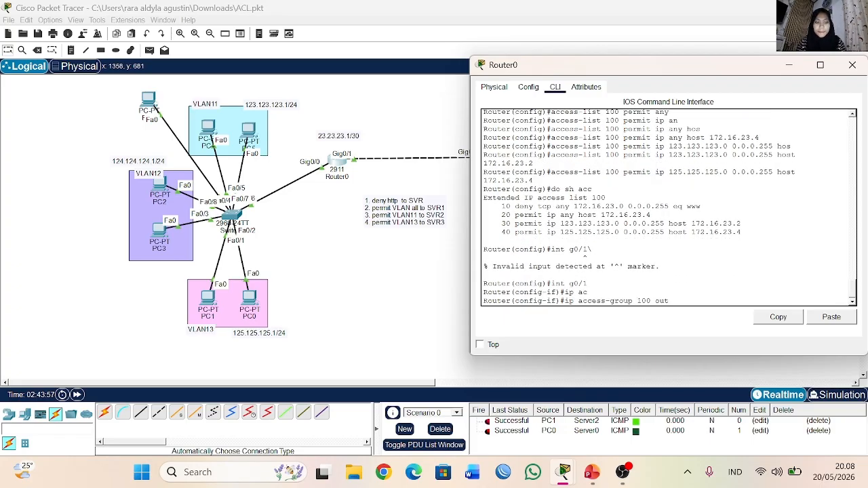
pyautogui.press('Return')
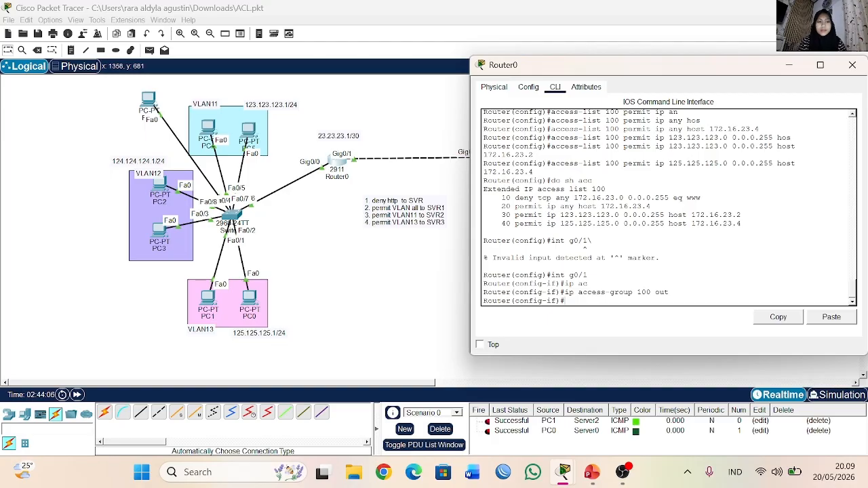
pyautogui.click(852, 65)
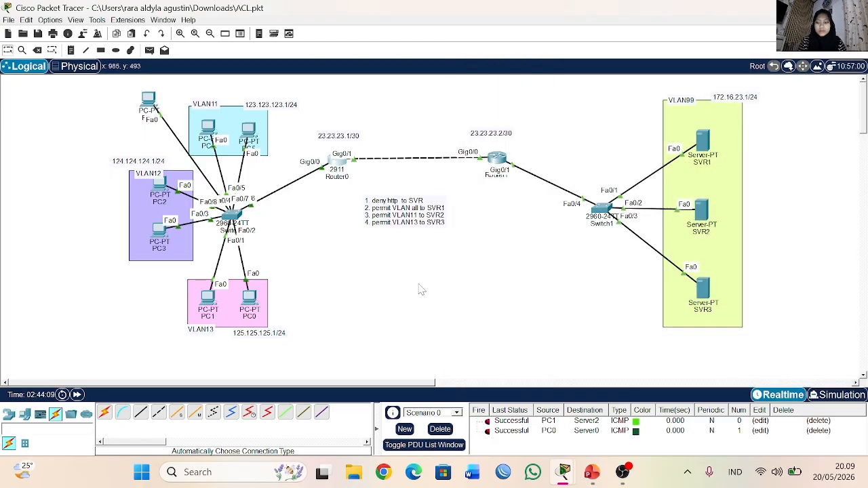
# Step: Clear the old PDU list and send a simple PDU from SVR1 to PC5
pyautogui.click(440, 429)
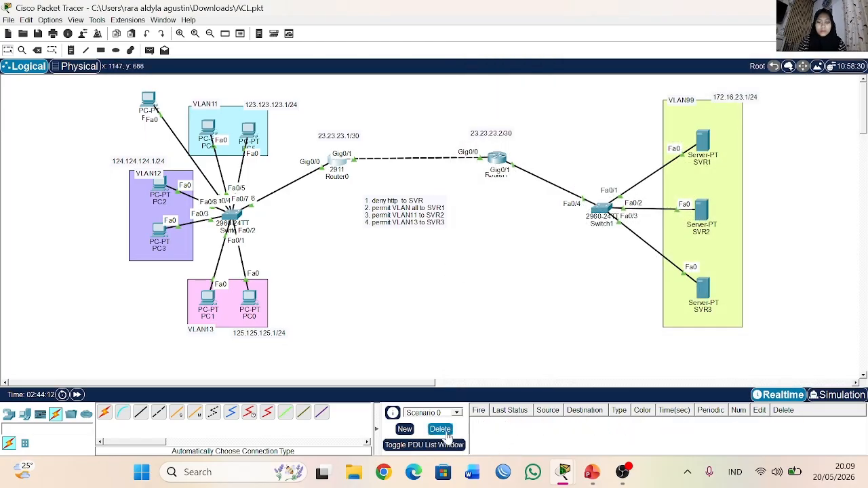
pyautogui.click(703, 144)
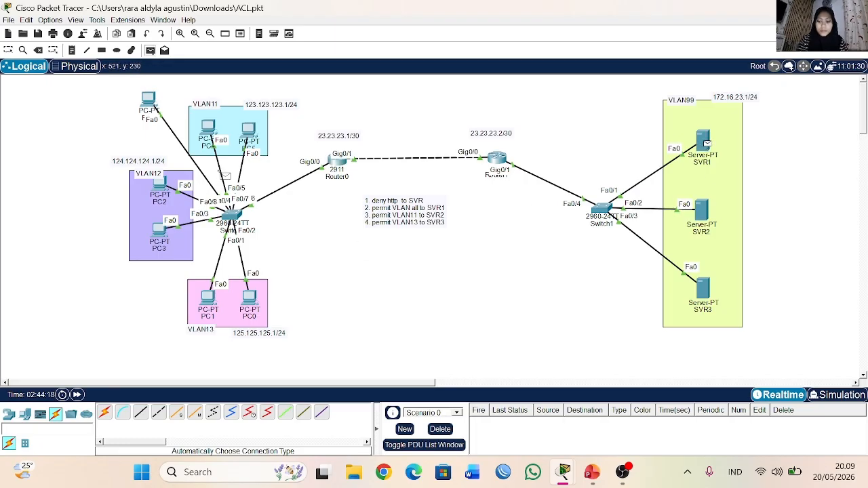
pyautogui.click(248, 130)
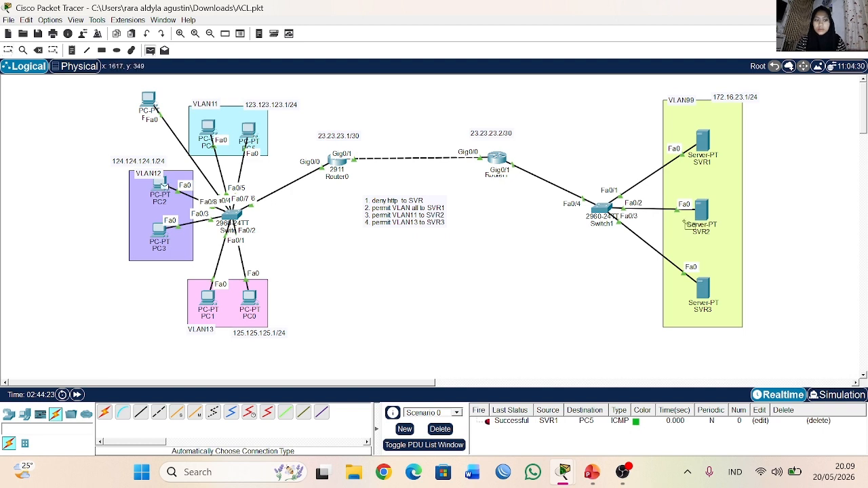
# Step: Send simple PDUs from PC2 to SVR2 and from PC3 to SVR3
pyautogui.click(703, 213)
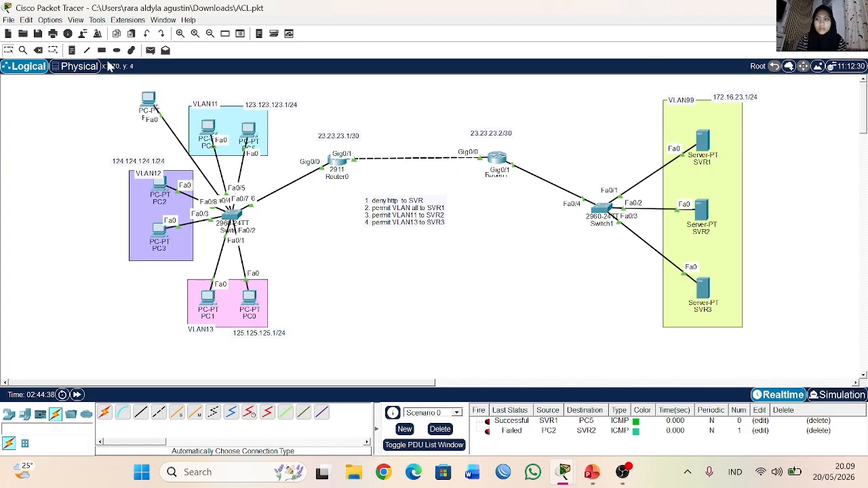
pyautogui.click(150, 50)
pyautogui.click(160, 228)
pyautogui.click(703, 288)
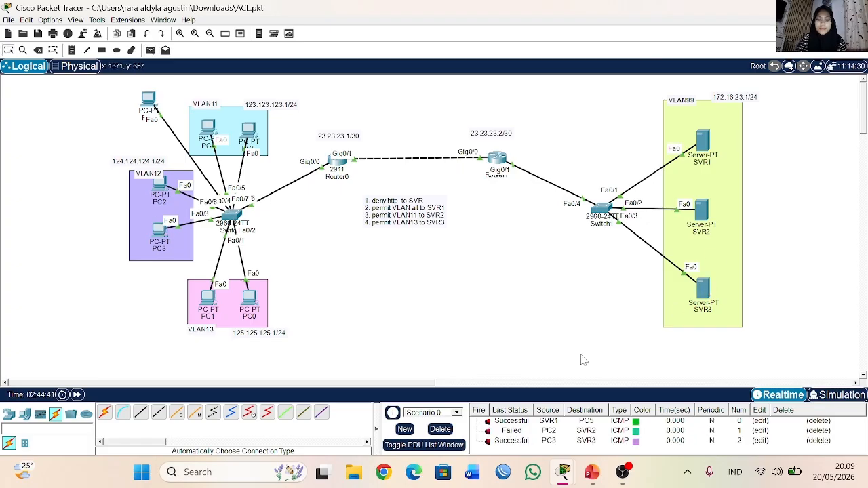
# Step: Clear the PDU test results and check Router0's ACL 100 entries in its CLI
pyautogui.click(150, 50)
pyautogui.click(440, 429)
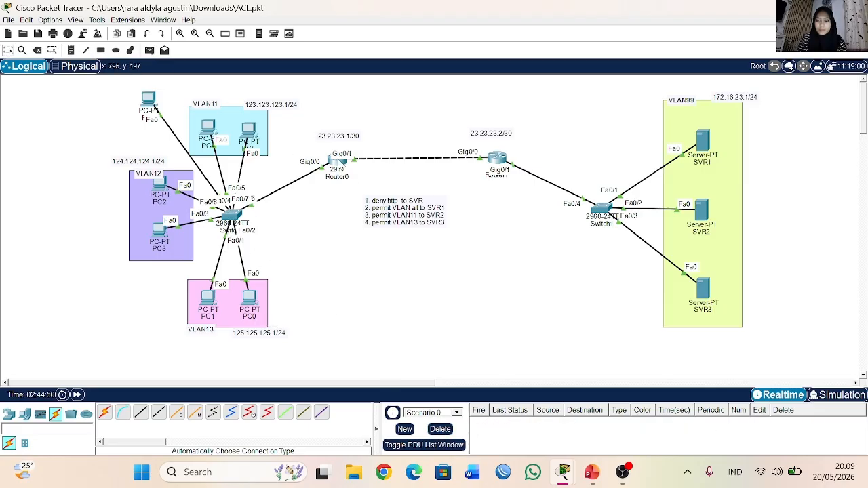
pyautogui.click(337, 170)
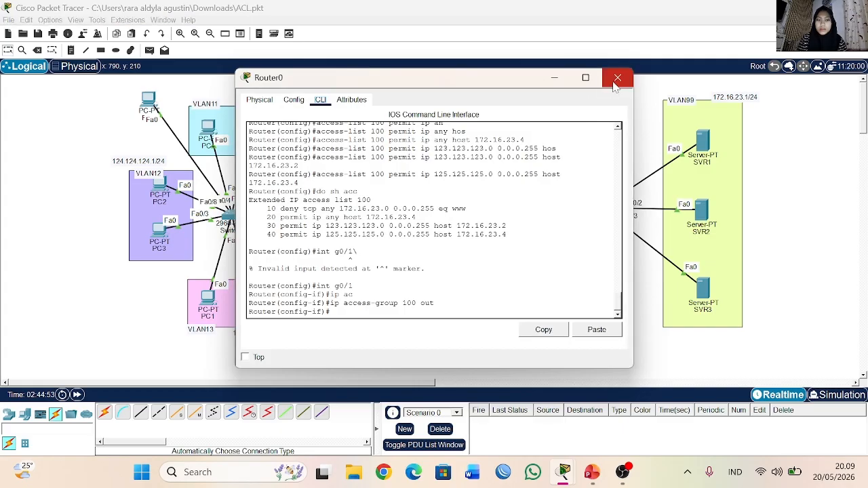
pyautogui.click(617, 76)
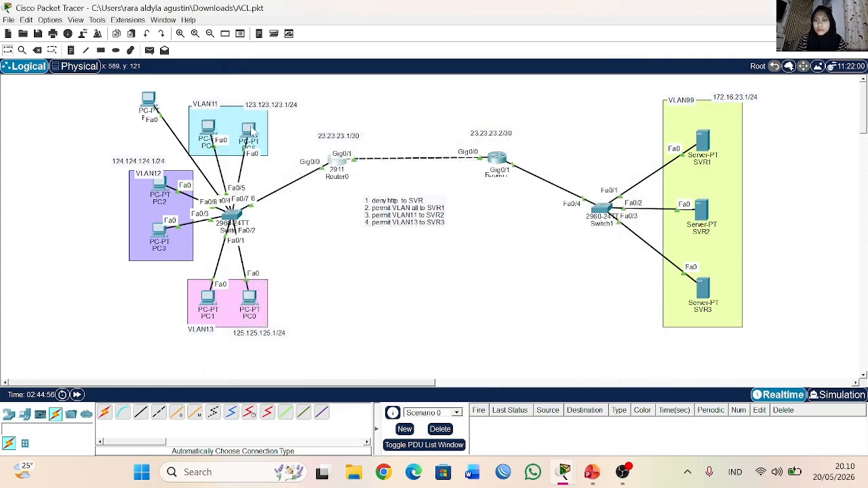
pyautogui.click(248, 131)
pyautogui.click(615, 119)
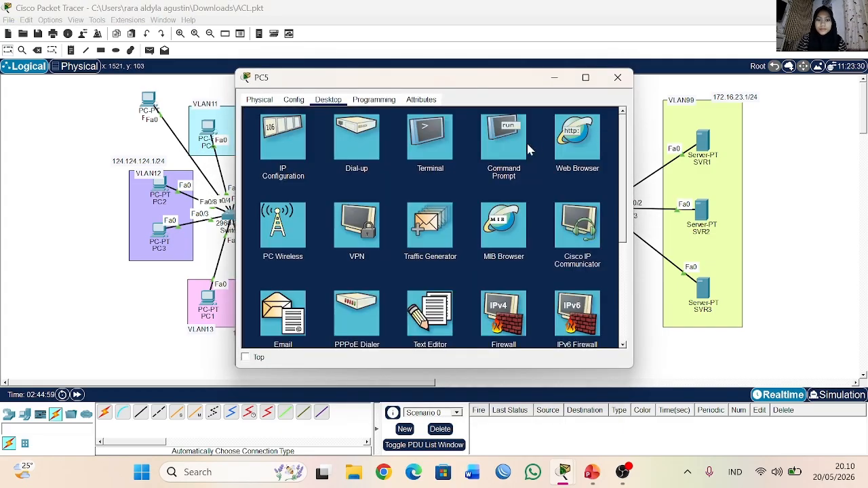
pyautogui.click(576, 138)
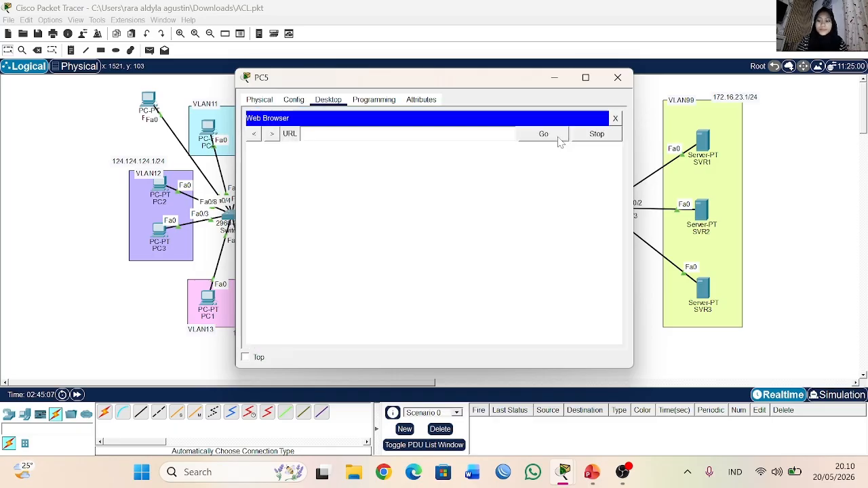
pyautogui.write('172')
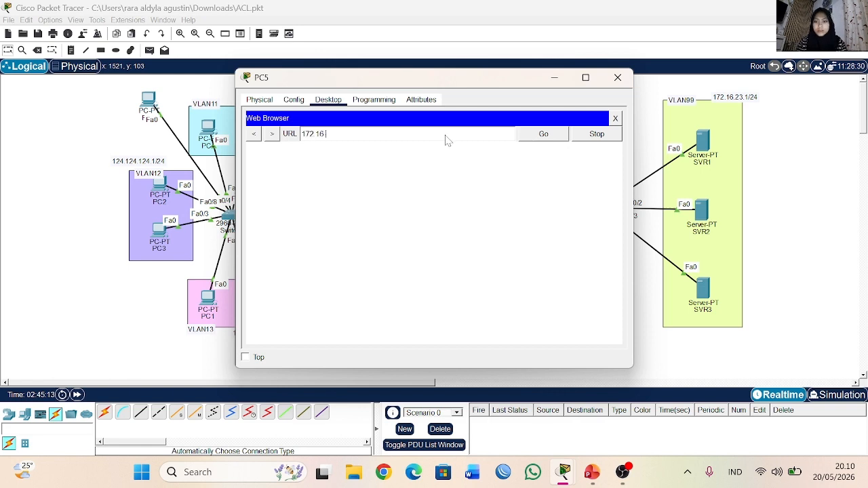
pyautogui.write('.16.23.4')
pyautogui.press('Return')
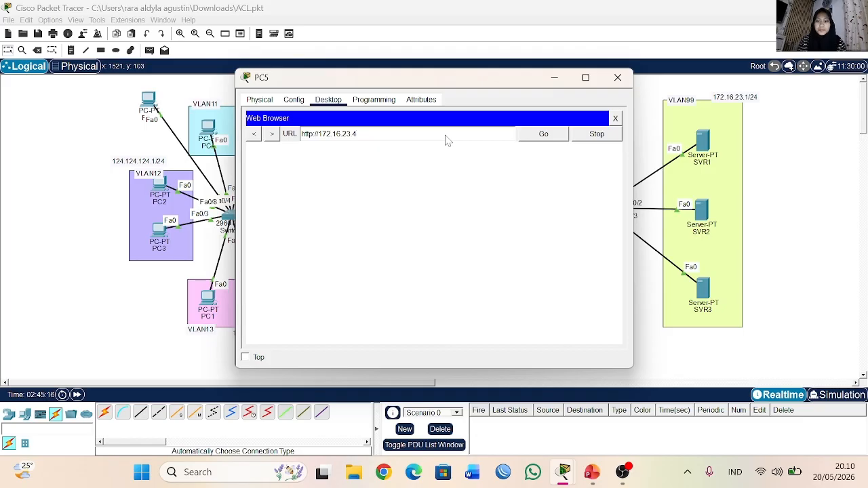
pyautogui.click(542, 138)
pyautogui.click(539, 138)
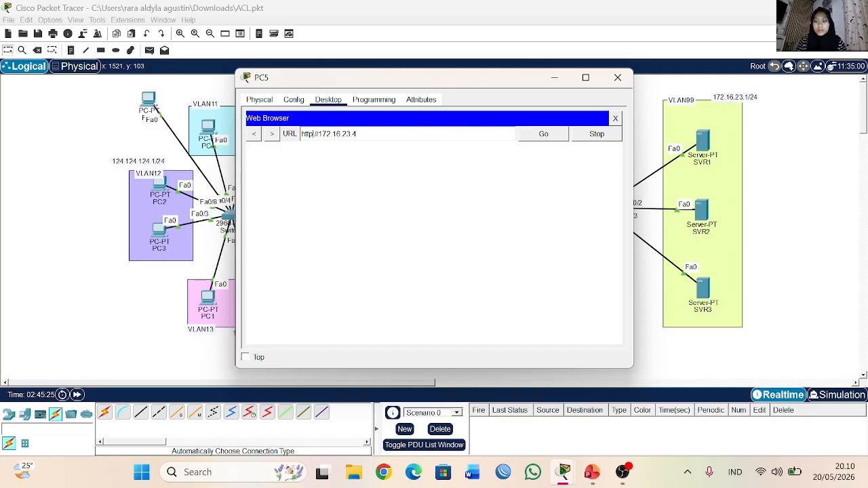
pyautogui.write('s')
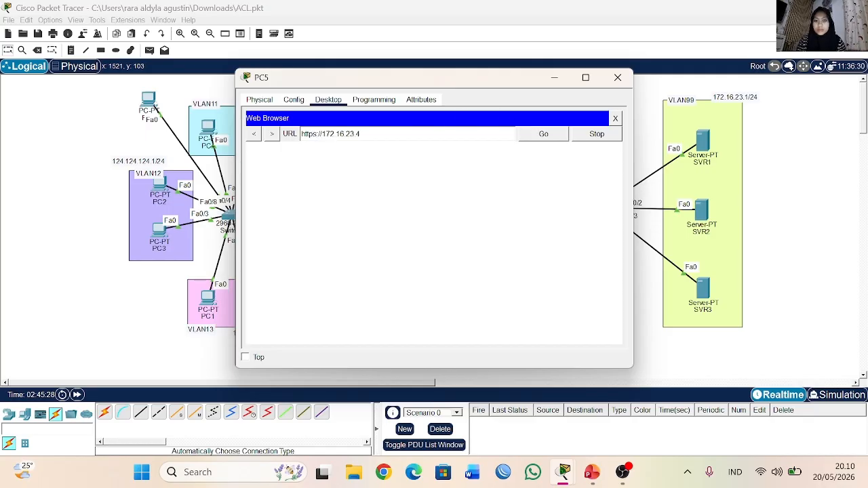
pyautogui.click(543, 141)
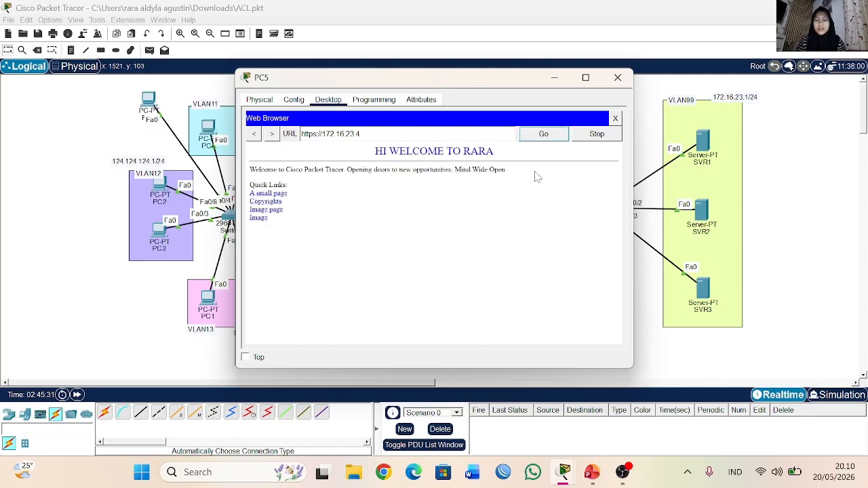
pyautogui.moveTo(372, 152); pyautogui.dragTo(541, 164)
pyautogui.click(495, 184)
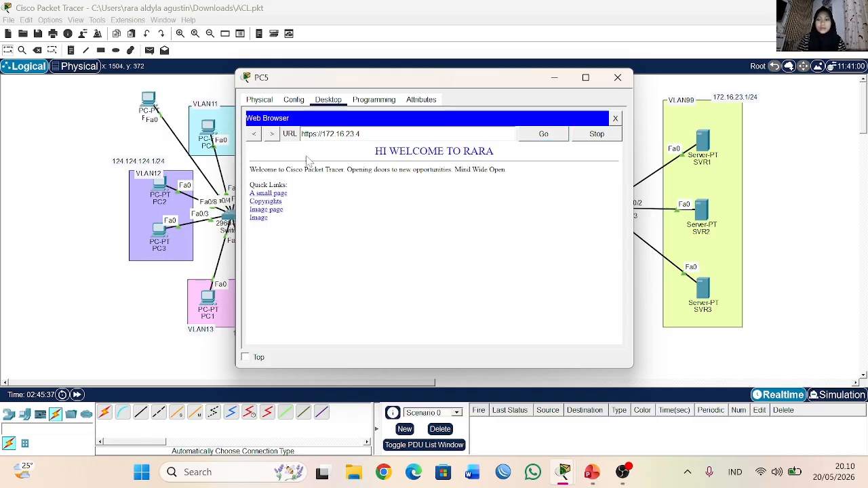
pyautogui.moveTo(302, 134); pyautogui.dragTo(363, 139)
pyautogui.click(363, 189)
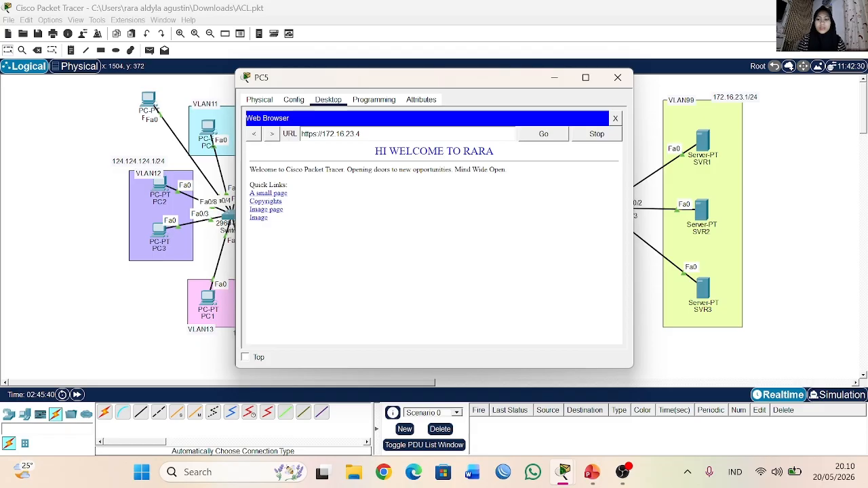
pyautogui.press('BackSpace')
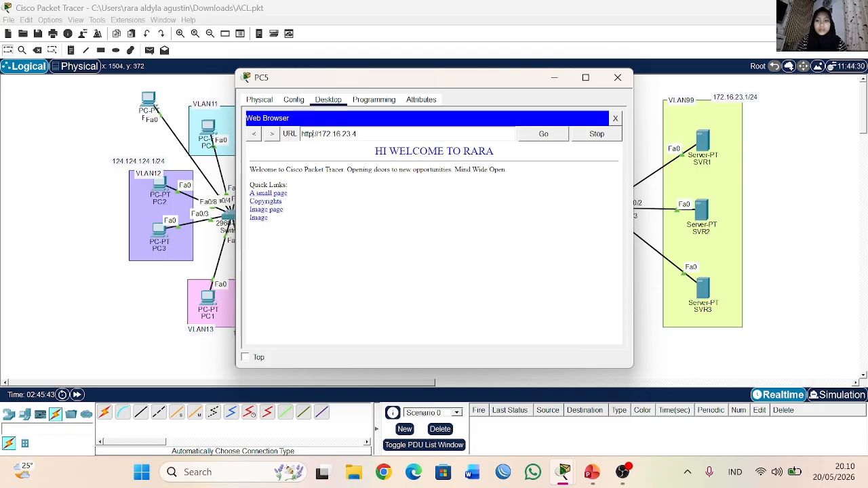
pyautogui.click(543, 134)
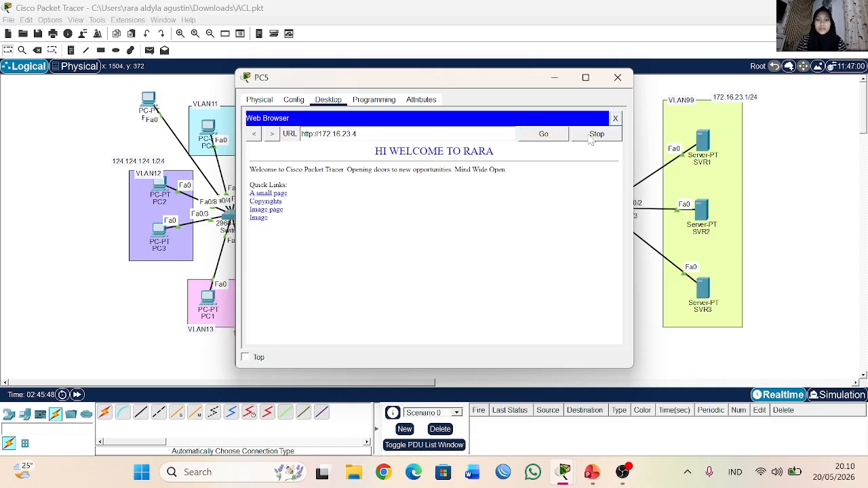
pyautogui.click(615, 118)
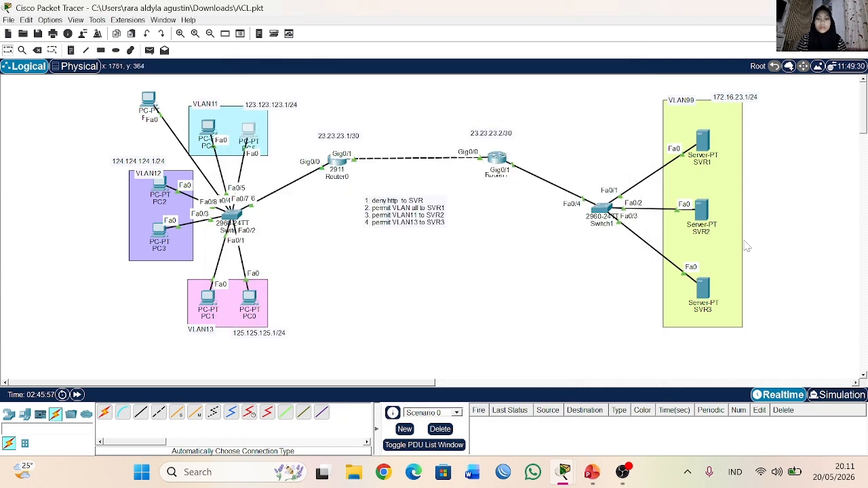
pyautogui.click(248, 133)
pyautogui.write('172.16.23.4')
pyautogui.press('Return')
pyautogui.click(543, 135)
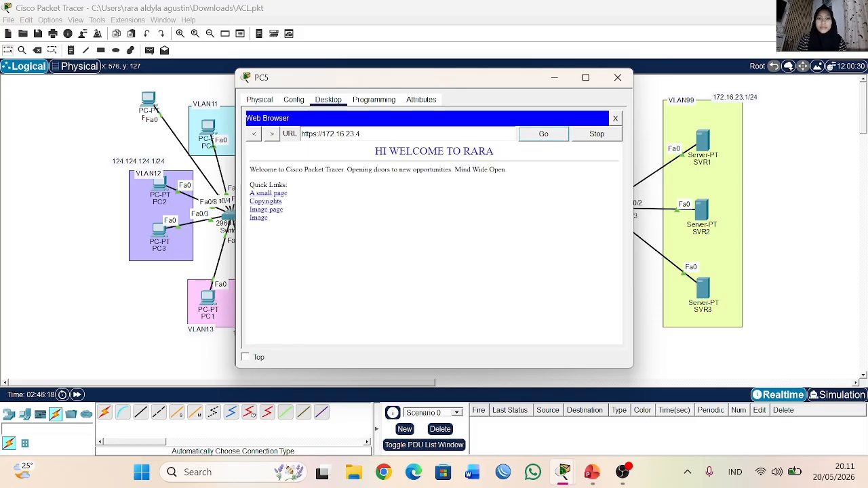
pyautogui.click(628, 84)
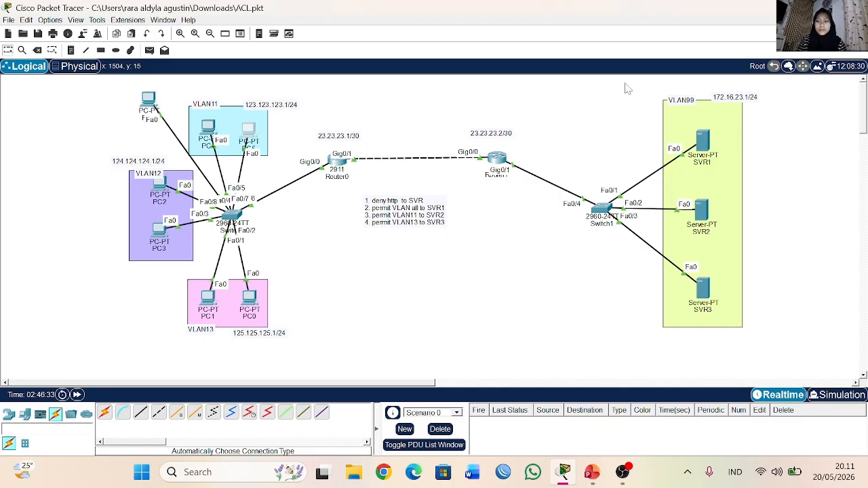
# Step: Send test PDUs from PC1 to SVR3 and from PC4 and PC0 to SVR2, clear the results, and test PC5 to SVR3
pyautogui.click(149, 50)
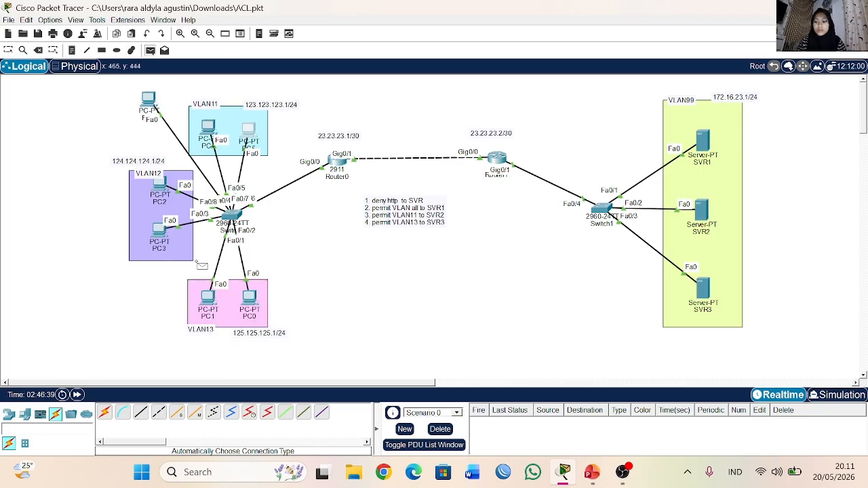
pyautogui.click(209, 297)
pyautogui.click(702, 285)
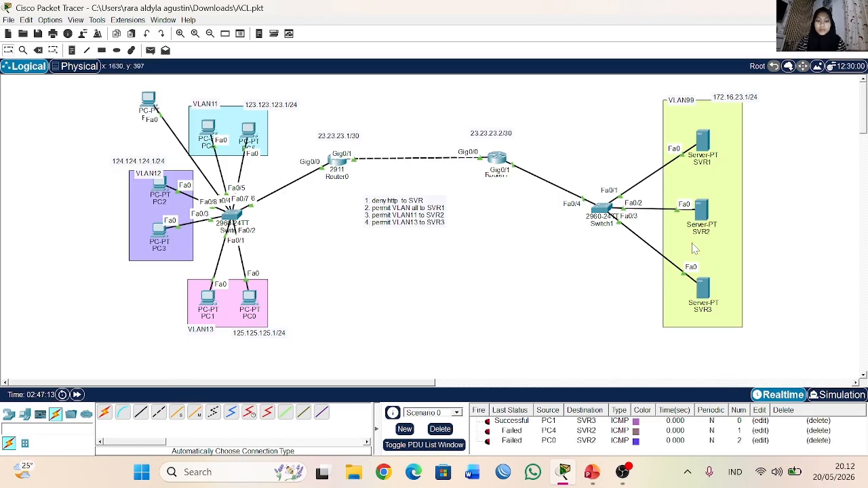
pyautogui.click(440, 429)
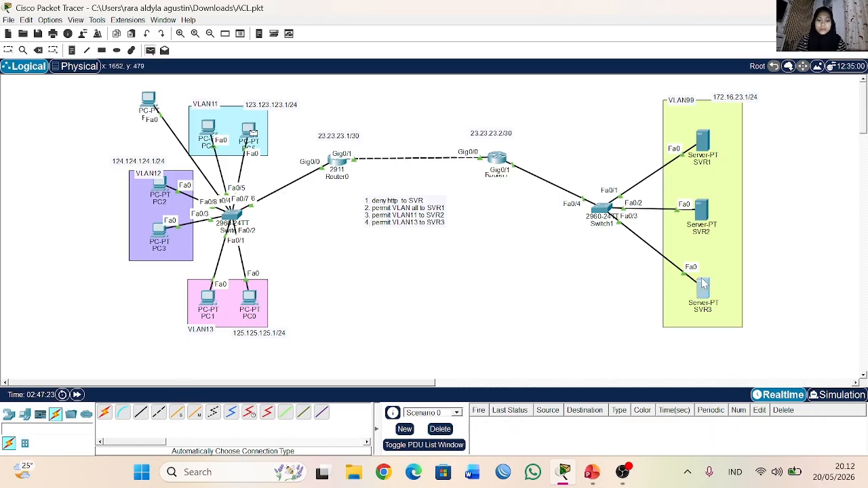
pyautogui.click(702, 288)
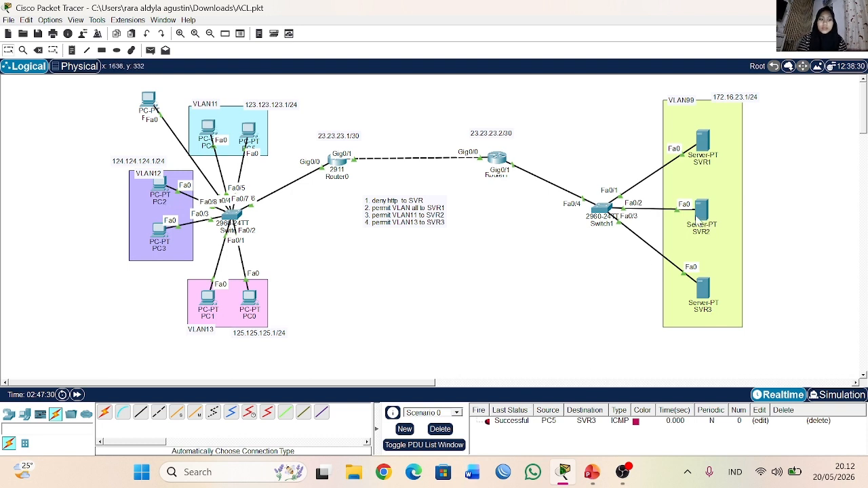
pyautogui.click(591, 472)
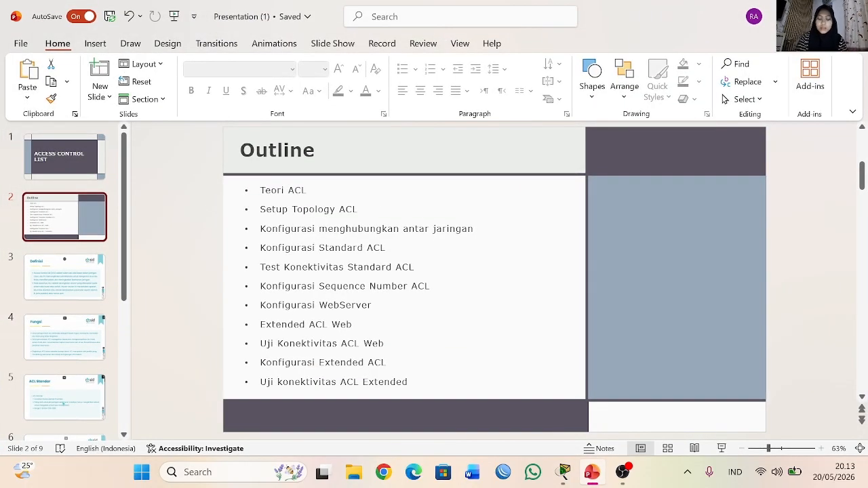
pyautogui.click(622, 472)
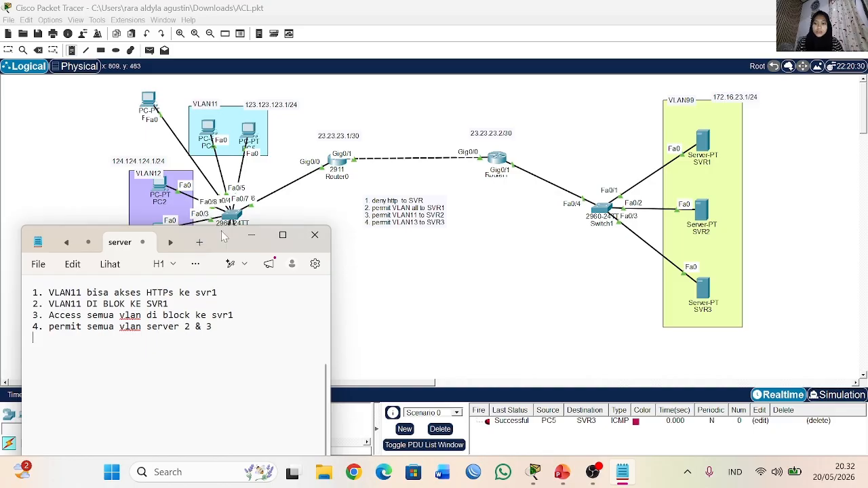
pyautogui.moveTo(224, 233); pyautogui.dragTo(220, 138)
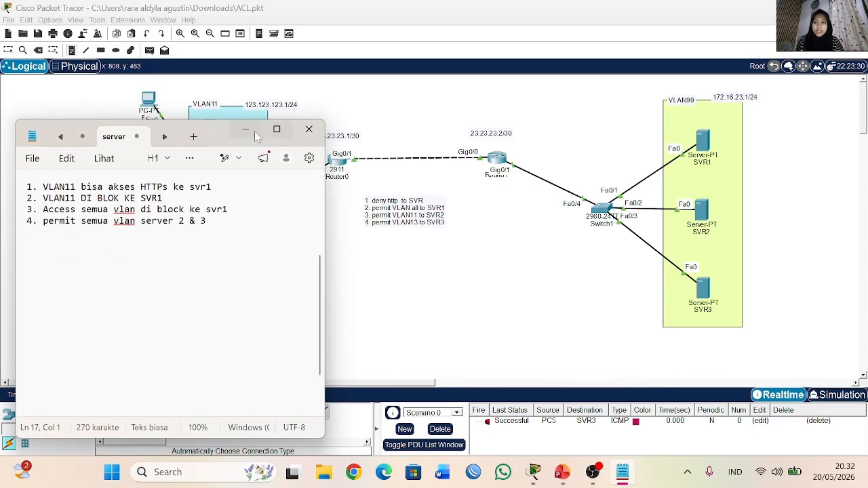
pyautogui.moveTo(20, 126); pyautogui.dragTo(19, 243)
pyautogui.moveTo(216, 260); pyautogui.dragTo(232, 130)
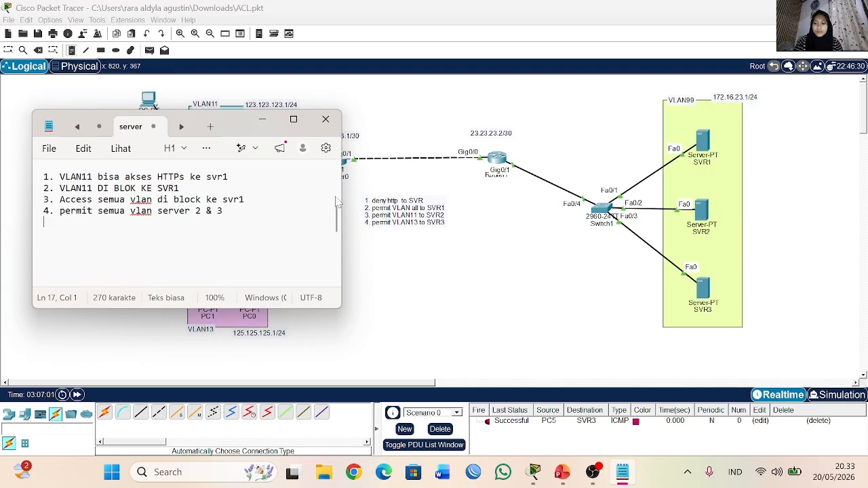
pyautogui.click(262, 120)
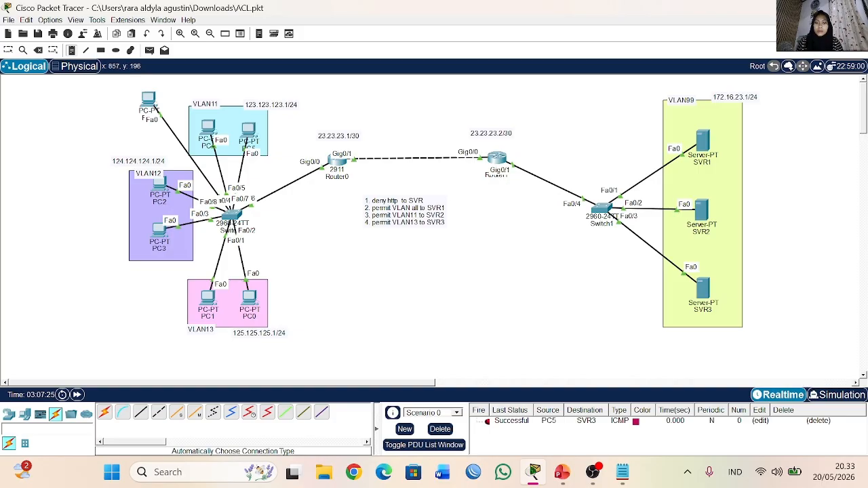
pyautogui.click(417, 171)
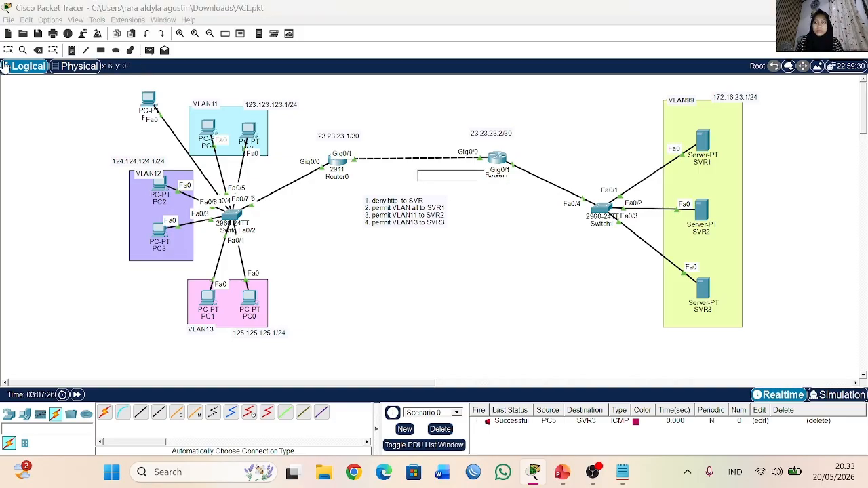
# Step: Open Router0's CLI, enter global configuration mode, and list its access lists with do sh acc
pyautogui.click(337, 165)
pyautogui.press('Return')
pyautogui.press('Return')
pyautogui.write('en')
pyautogui.press('Return')
pyautogui.write('conf t')
pyautogui.press('Return')
pyautogui.write('do sh acc')
pyautogui.press('Return')
pyautogui.moveTo(267, 270); pyautogui.dragTo(509, 296)
pyautogui.click(508, 297)
# Step: Remove ACL 100 from the outbound direction of Router0's interface g0/1 with no ip access-group 100 out
pyautogui.write('int g0.1')
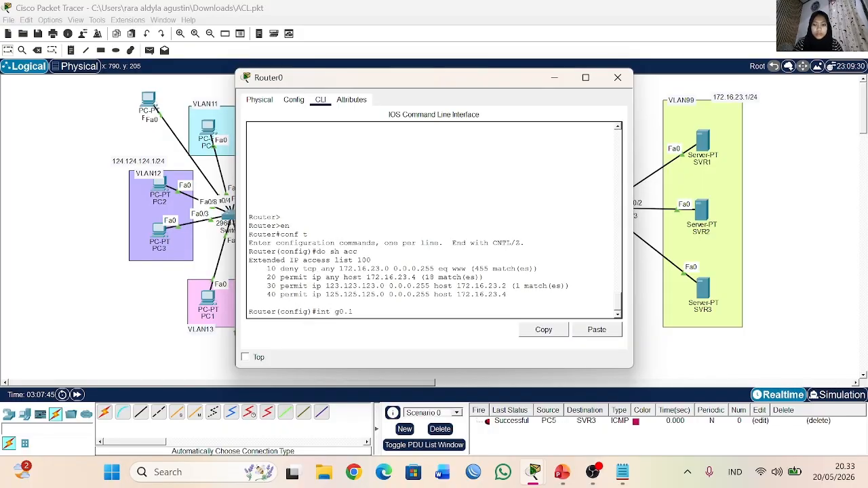
pyautogui.press('BackSpace')
pyautogui.press('BackSpace')
pyautogui.write('/1')
pyautogui.press('Return')
pyautogui.write('no i')
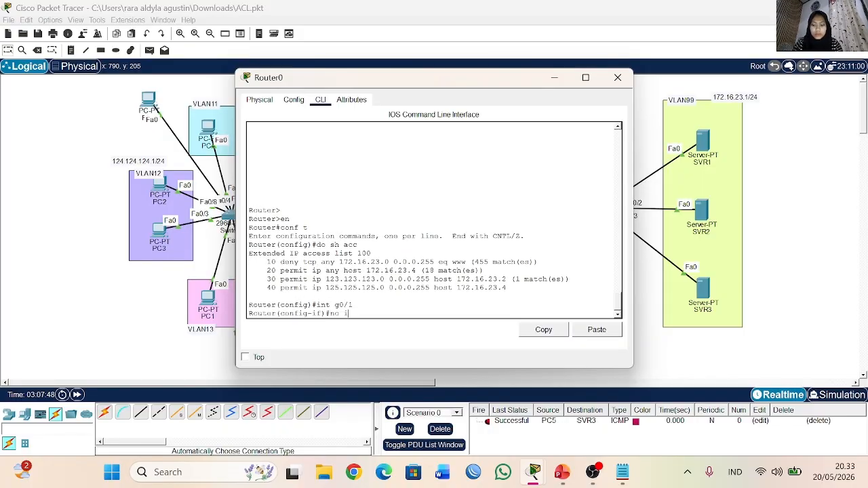
pyautogui.write('p ac')
pyautogui.press('Tab')
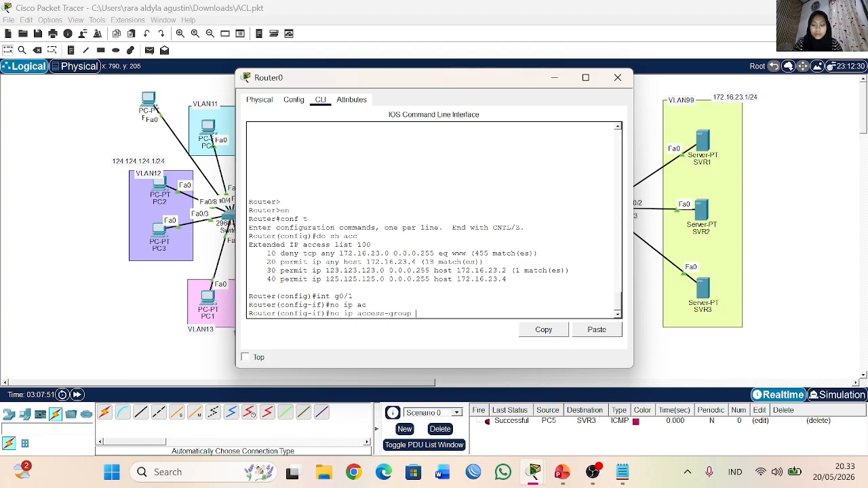
pyautogui.write('cu')
pyautogui.press('Tab')
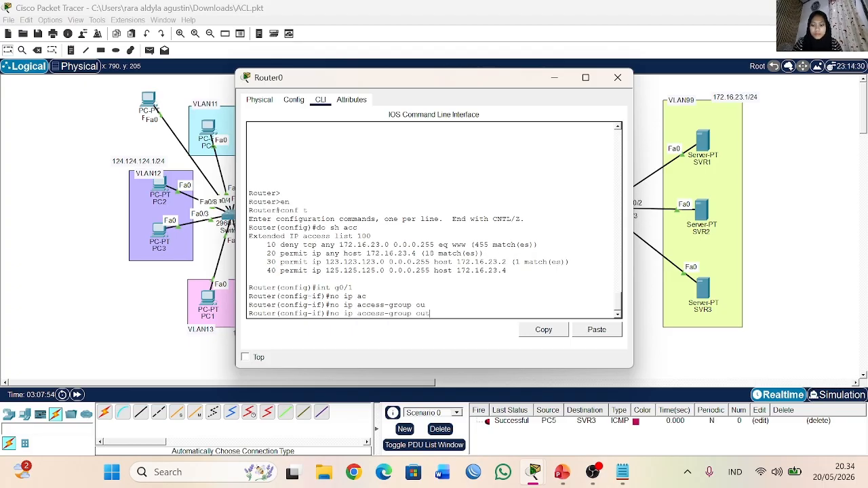
pyautogui.press('BackSpace')
pyautogui.press('BackSpace')
pyautogui.press('BackSpace')
pyautogui.write('100 out')
pyautogui.press('Tab')
pyautogui.press('Return')
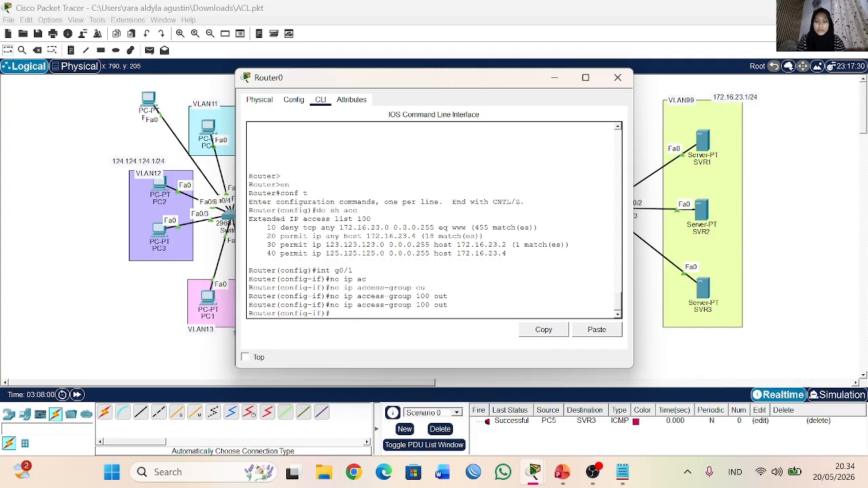
# Step: Delete access list 100 from Router0, check the access lists again, and close the router window
pyautogui.write('ex')
pyautogui.press('Return')
pyautogui.write('no ac')
pyautogui.press('Tab')
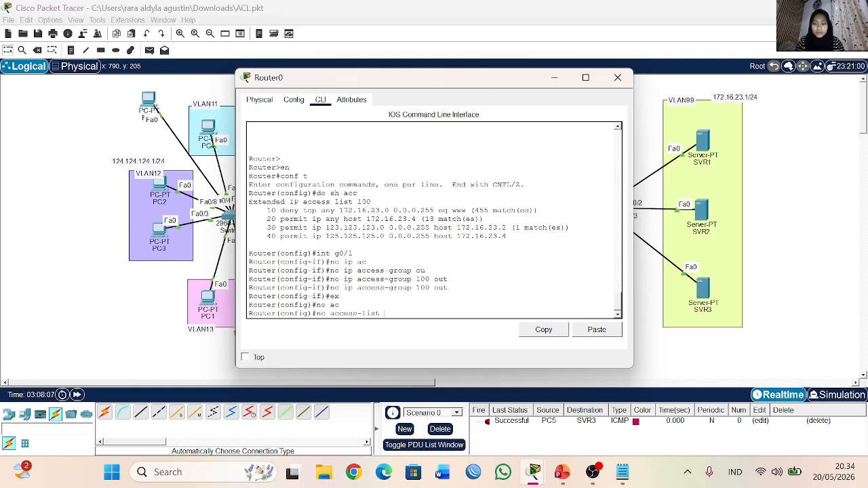
pyautogui.write('100')
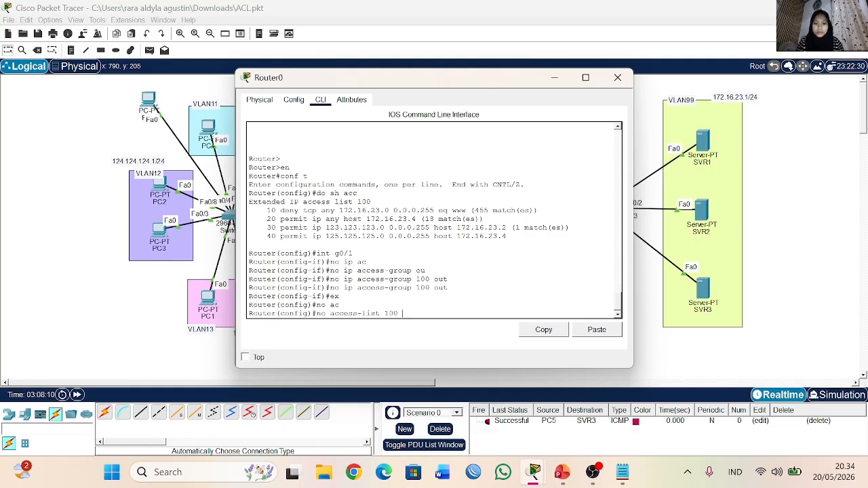
pyautogui.press('Return')
pyautogui.write('do sh acc')
pyautogui.press('Return')
pyautogui.press('Up')
pyautogui.press('Return')
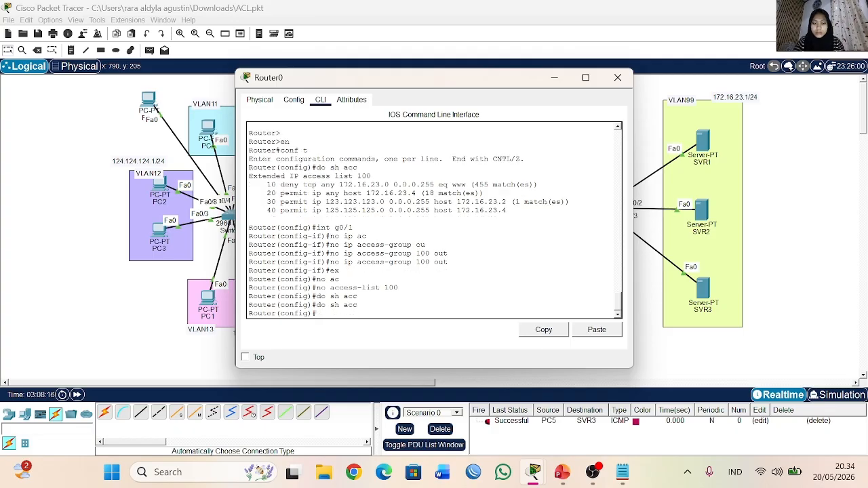
pyautogui.click(617, 77)
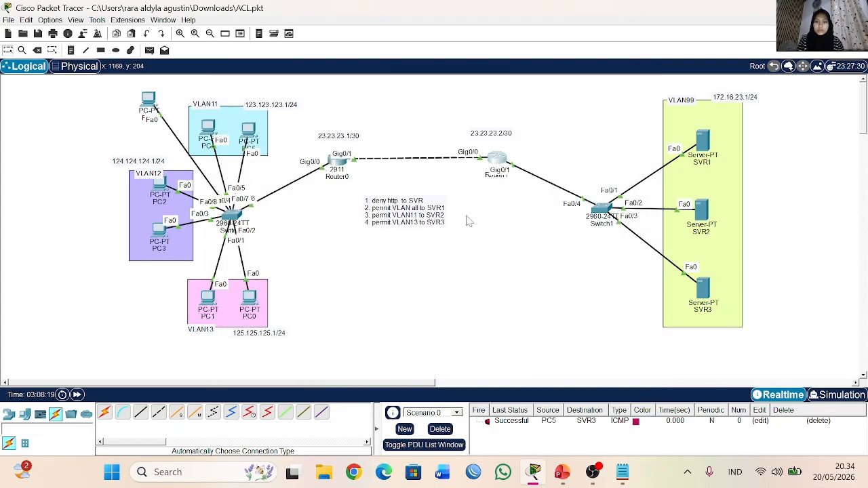
# Step: Check Router1's access lists from global configuration mode in its CLI and close the window
pyautogui.click(497, 160)
pyautogui.press('Return')
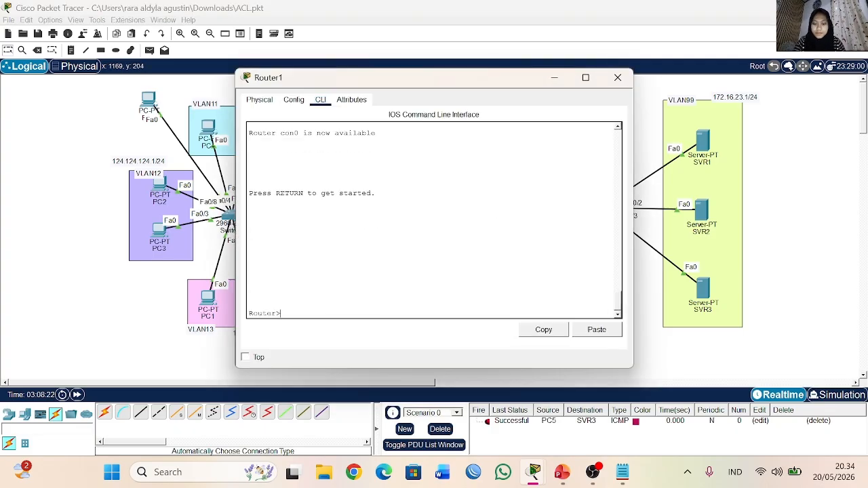
pyautogui.write('en')
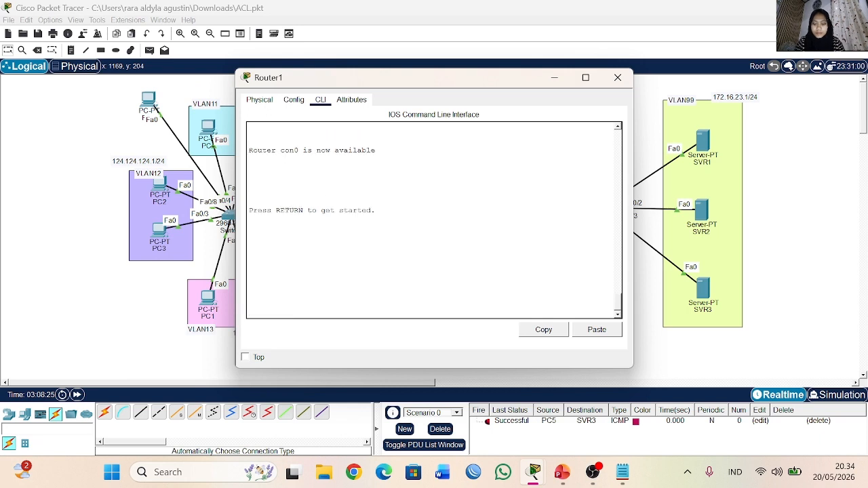
pyautogui.press('Return')
pyautogui.write('conf t')
pyautogui.press('Return')
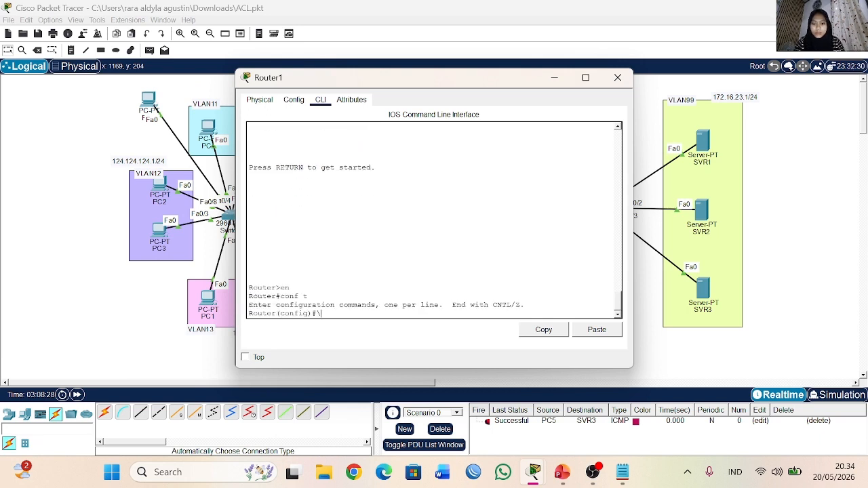
pyautogui.write('do sh acc')
pyautogui.press('Return')
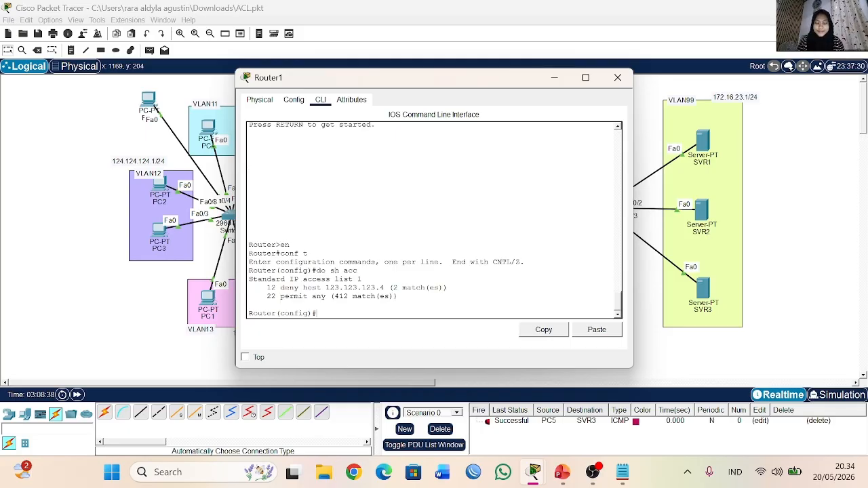
pyautogui.click(617, 77)
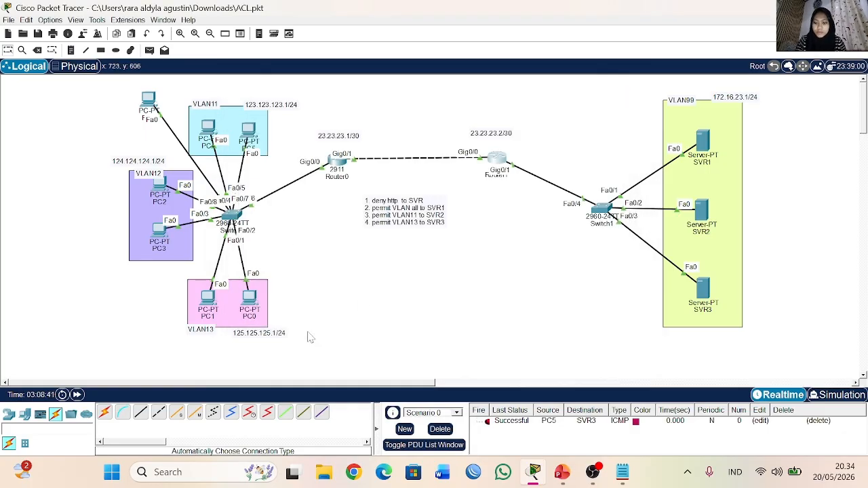
# Step: Reopen Router1's CLI, exit to privileged mode, and enter global configuration mode again
pyautogui.click(499, 163)
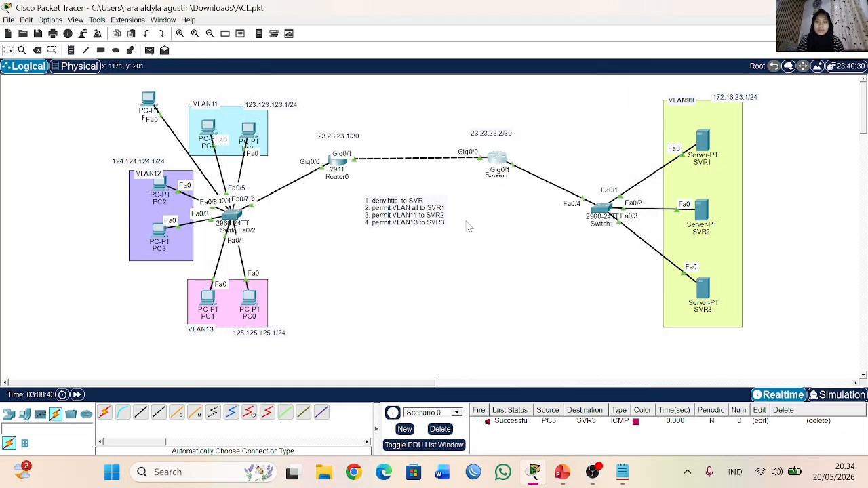
pyautogui.rightClick(320, 310)
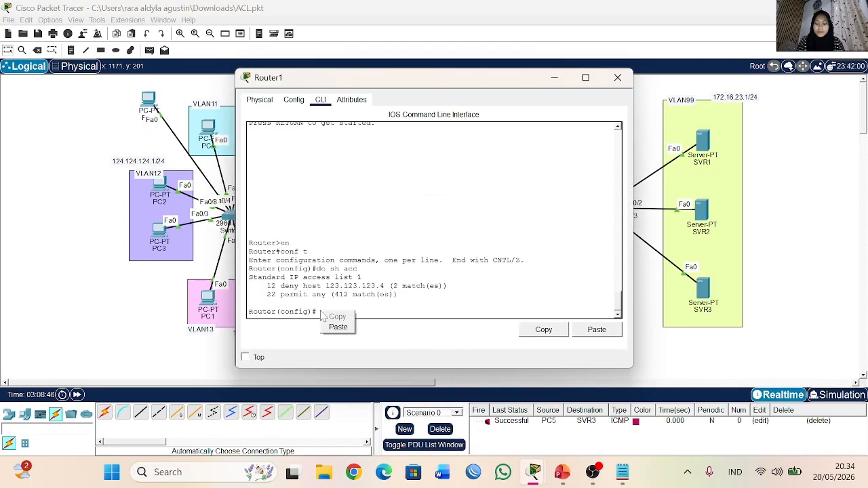
pyautogui.press('Escape')
pyautogui.write('ex')
pyautogui.press('Return')
pyautogui.press('Return')
pyautogui.write('conf t')
pyautogui.press('Return')
pyautogui.press('Return')
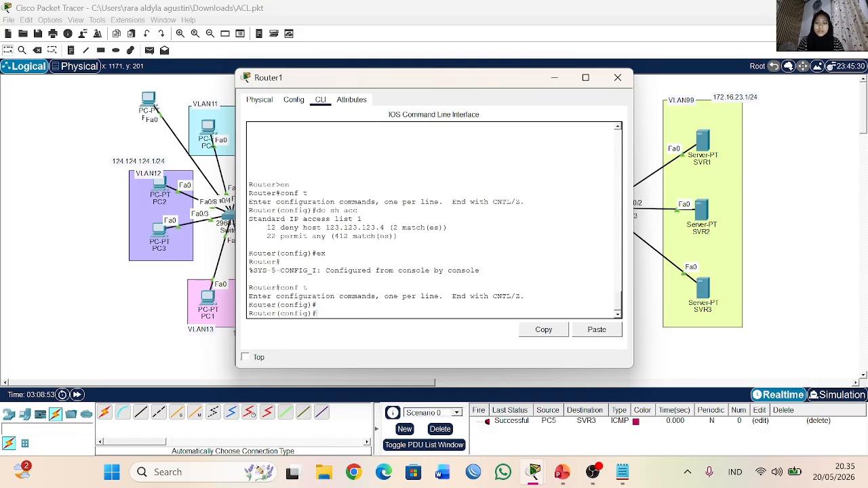
# Step: Create an extended named access list called ACL on Router1, consulting the command help for the type and name options
pyautogui.write('ip ac')
pyautogui.press('Tab')
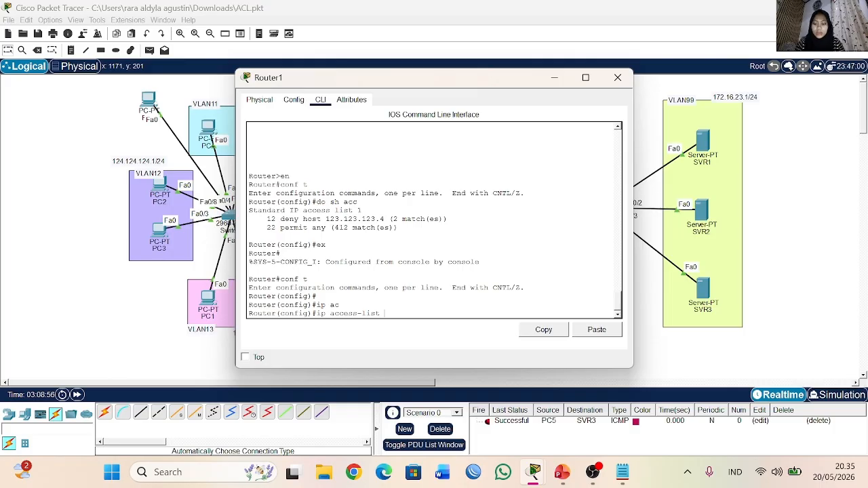
pyautogui.write('?ACL ?')
pyautogui.press('BackSpace')
pyautogui.press('BackSpace')
pyautogui.press('BackSpace')
pyautogui.press('BackSpace')
pyautogui.write('ex')
pyautogui.press('Tab')
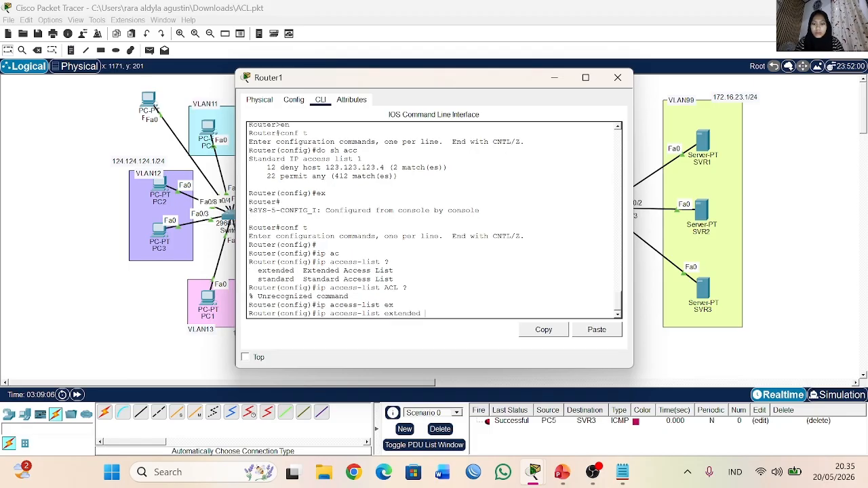
pyautogui.write('?')
pyautogui.write('ACL')
pyautogui.press('Return')
# Step: Begin a deny TCP rule in the ACL for source network 123.123.123.0 with wildcard 0.0.0.255, consulting the source and destination help
pyautogui.write('de')
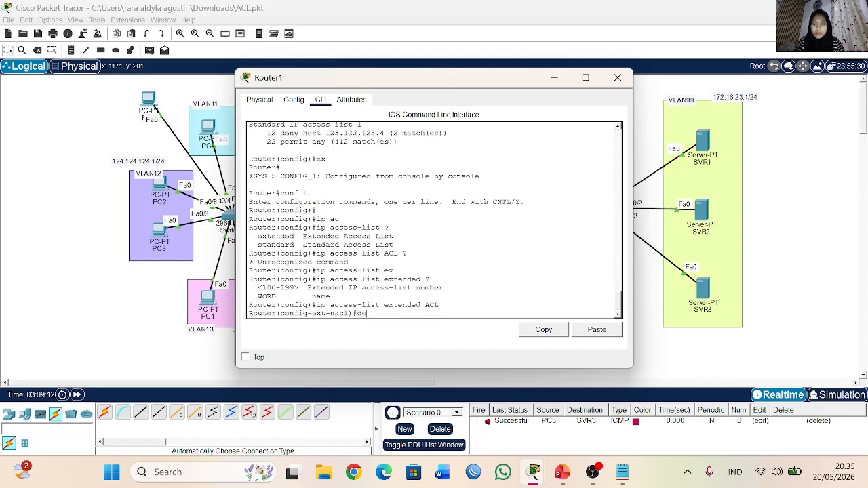
pyautogui.press('Tab')
pyautogui.write('n')
pyautogui.press('Tab')
pyautogui.write('tcp')
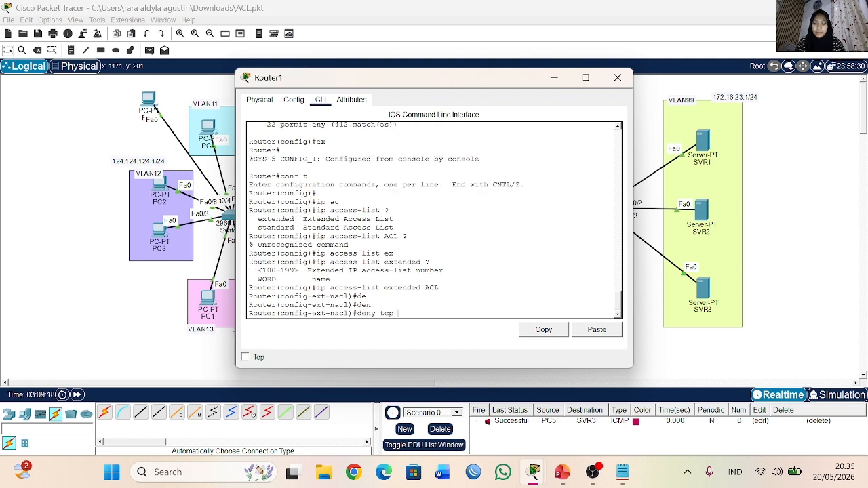
pyautogui.write(' ?')
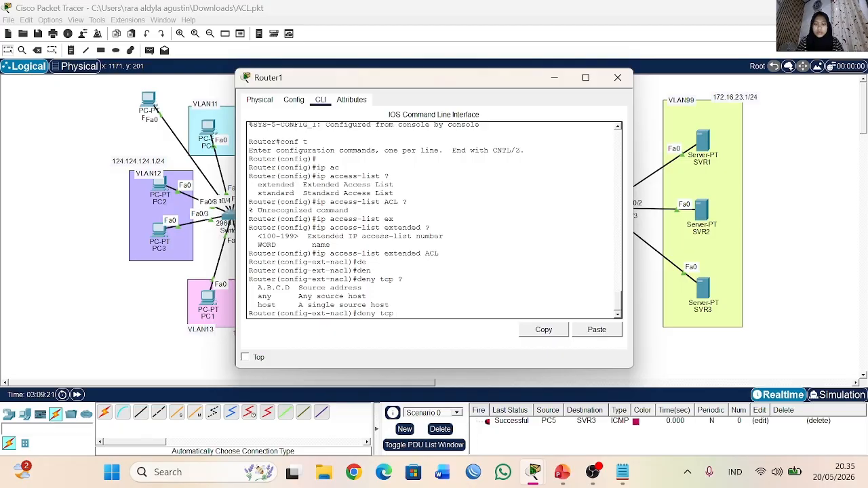
pyautogui.write('123.123.123.0 0.0.0.255 ?')
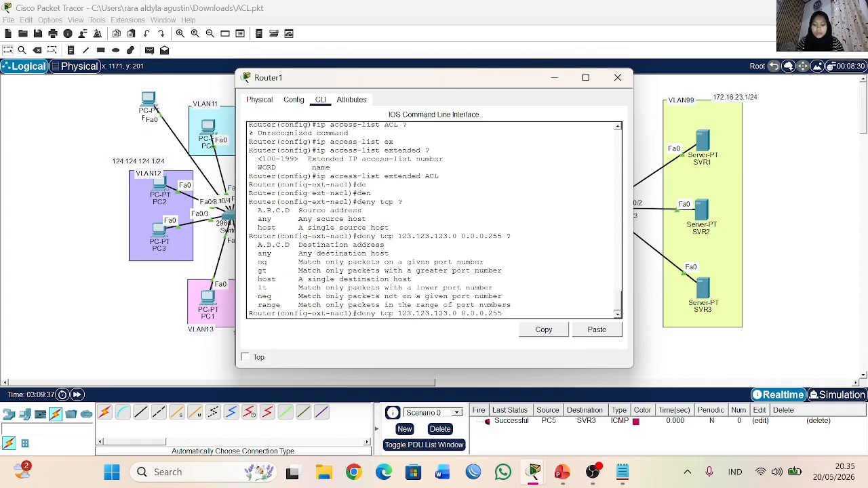
pyautogui.write(' hos')
# Step: Complete the deny TCP rule with destination host 172.16.23.4 and port eq 443, consulting the port-matching help, and submit it
pyautogui.press('Tab')
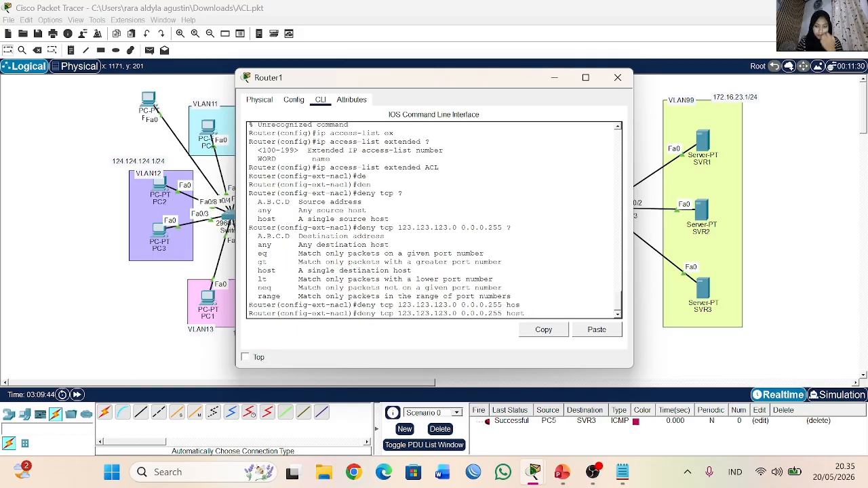
pyautogui.write('172.16.23.4')
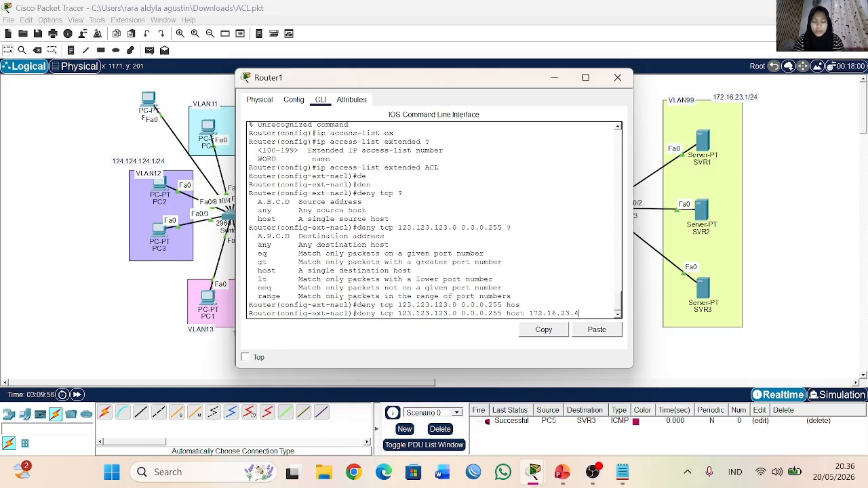
pyautogui.write('? ?')
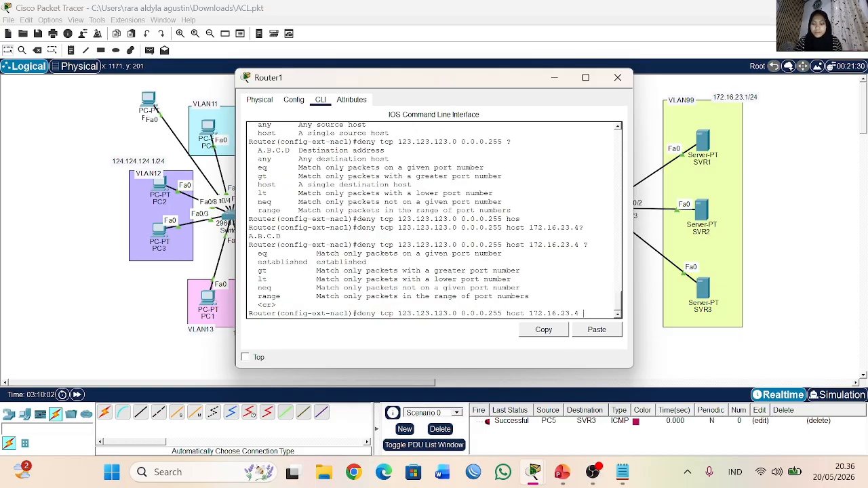
pyautogui.write('e')
pyautogui.press('Tab')
pyautogui.write('q')
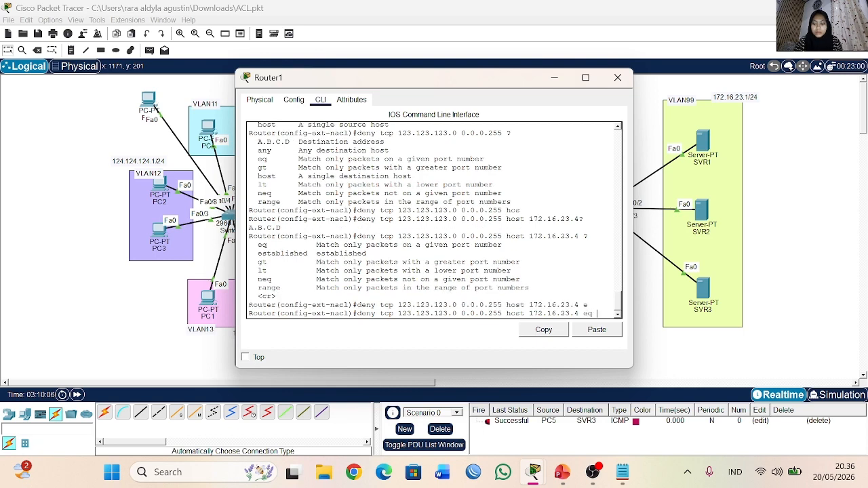
pyautogui.write(' 443')
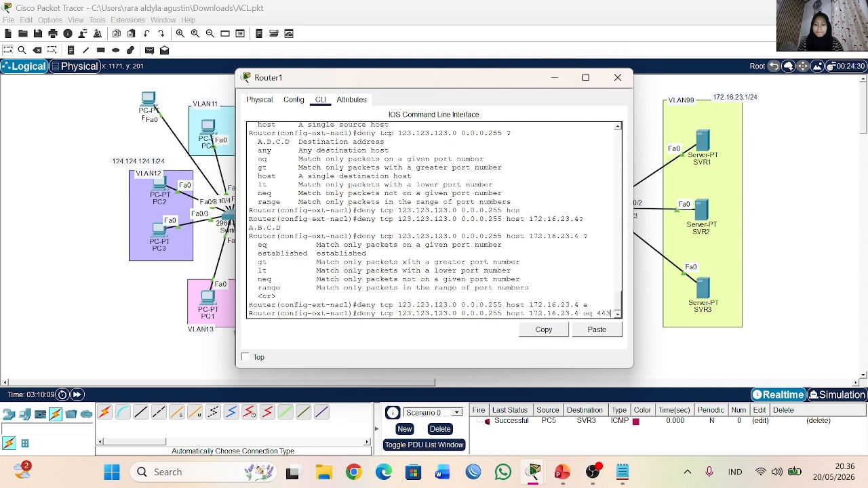
pyautogui.press('Return')
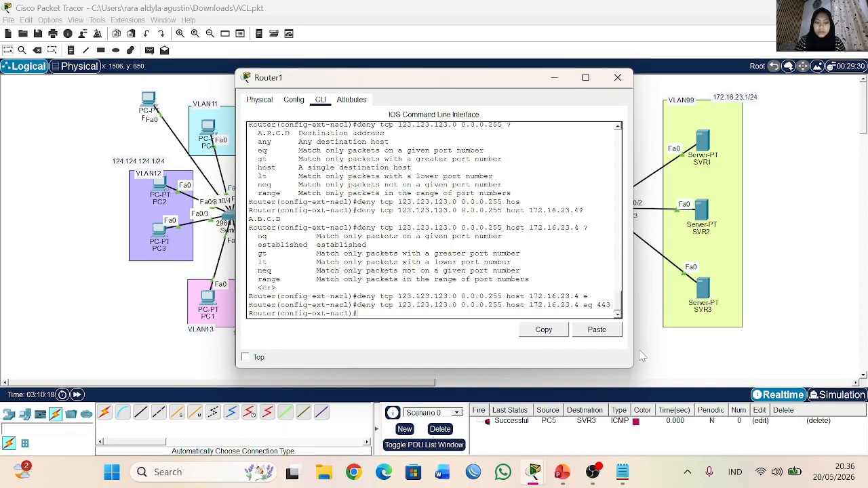
# Step: Widen the Router1 window and add a rule denying IP traffic from any source to host 172.16.23.4, consulting the destination help
pyautogui.moveTo(633, 352); pyautogui.dragTo(694, 354)
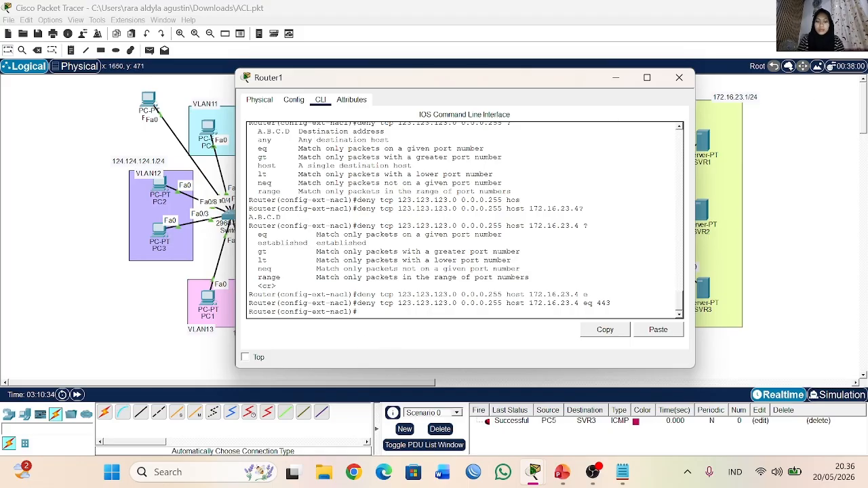
pyautogui.write('de')
pyautogui.press('Tab')
pyautogui.write('n')
pyautogui.press('Tab')
pyautogui.write('ip')
pyautogui.press('Tab')
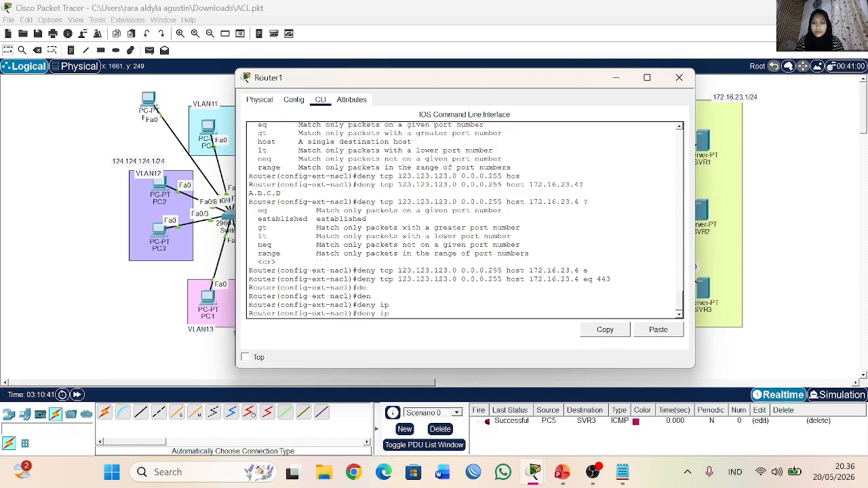
pyautogui.write('an')
pyautogui.press('Tab')
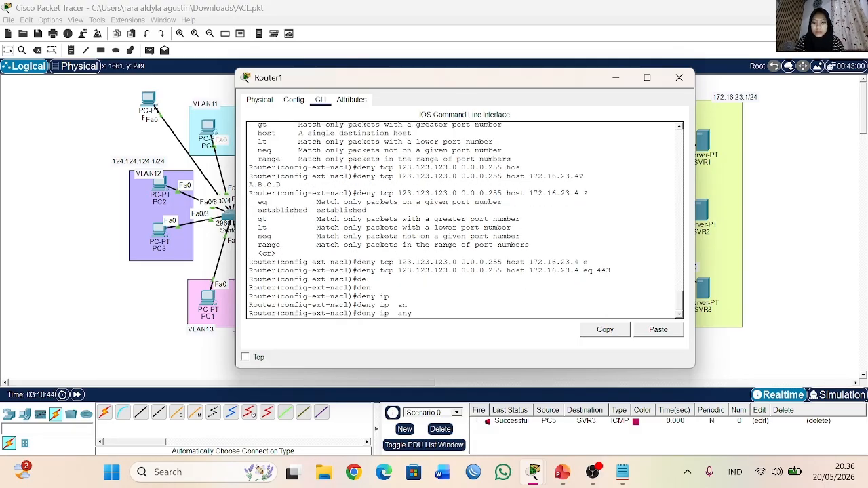
pyautogui.write('?hos')
pyautogui.press('Tab')
pyautogui.write('172.16')
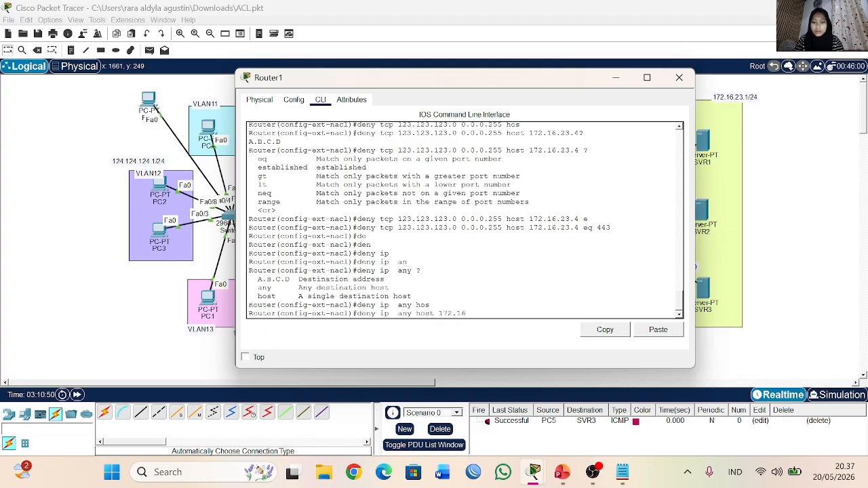
pyautogui.write('.23.4')
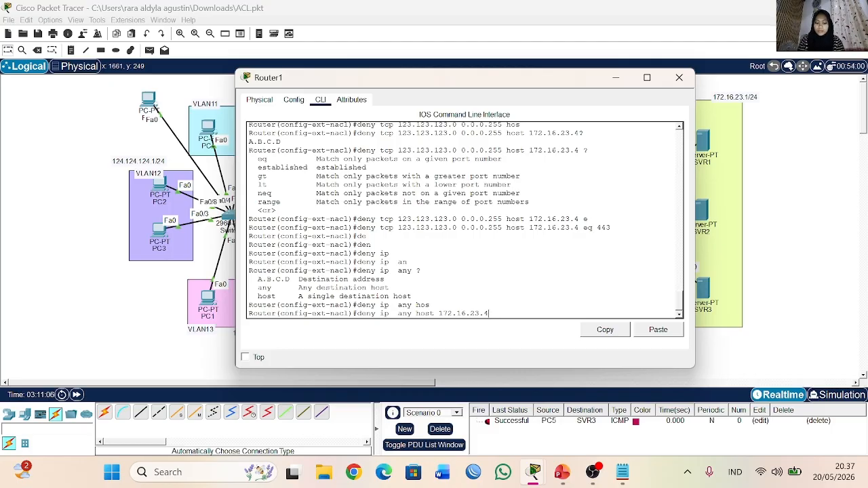
pyautogui.press('Return')
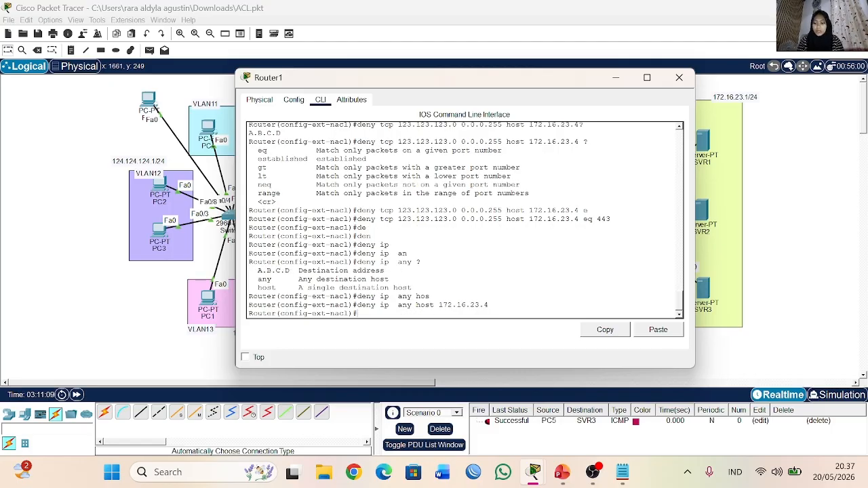
# Step: Add a permit rule to the ACL for IP traffic from any source to any destination
pyautogui.write('per')
pyautogui.press('Tab')
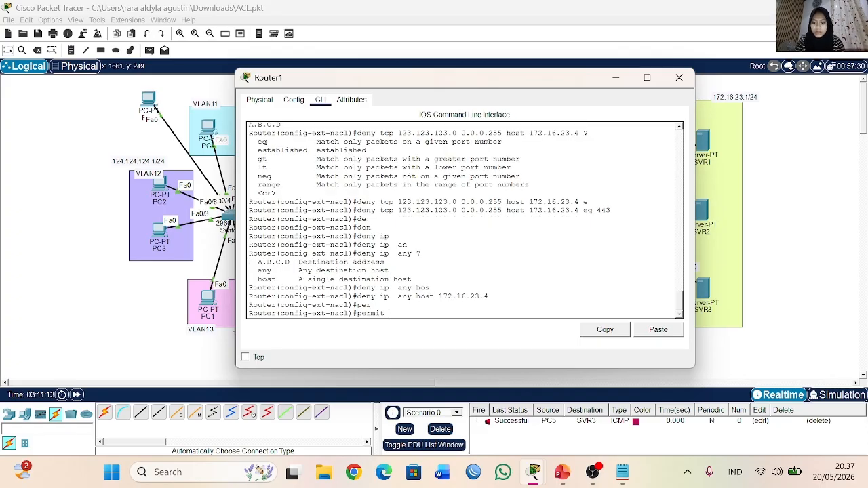
pyautogui.write('ip any')
pyautogui.press('Tab')
pyautogui.write('a')
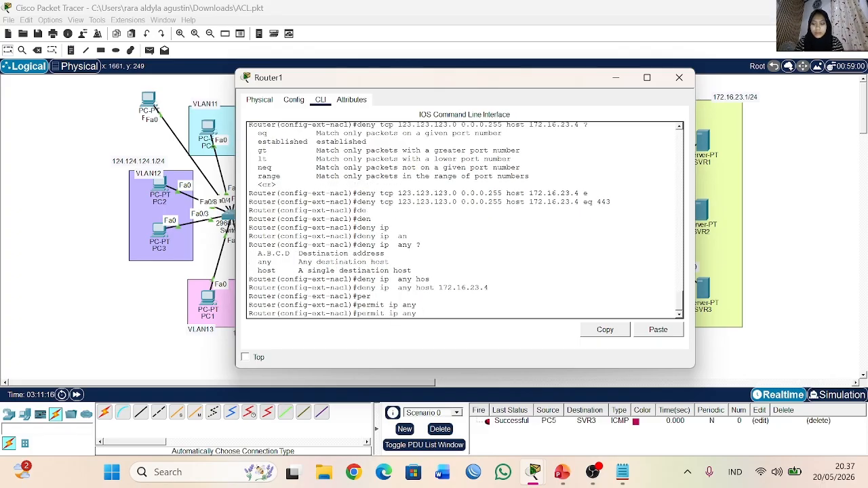
pyautogui.press('Tab')
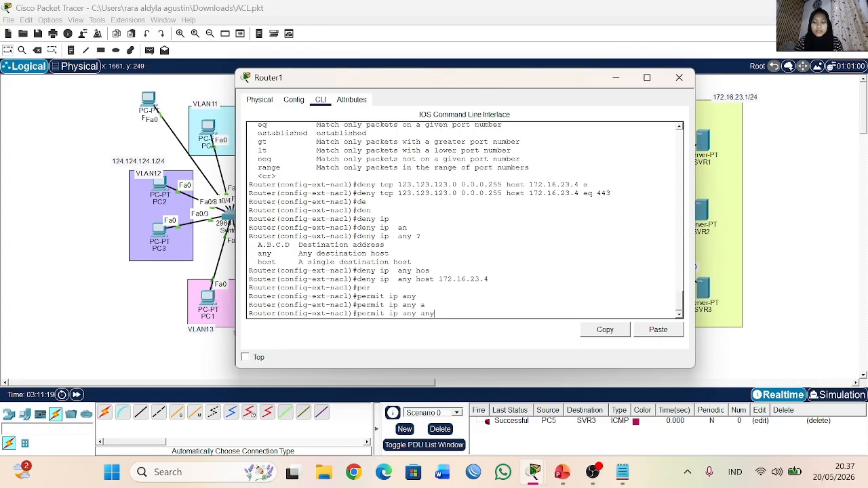
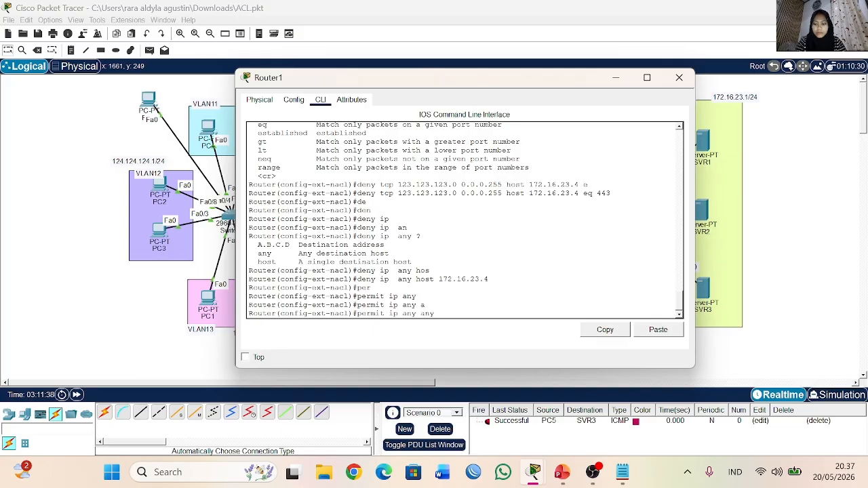
# Step: Submit the permit IP any any rule and list the router's access lists with do sh acc
pyautogui.press('Return')
pyautogui.write('d')
pyautogui.write('acc')
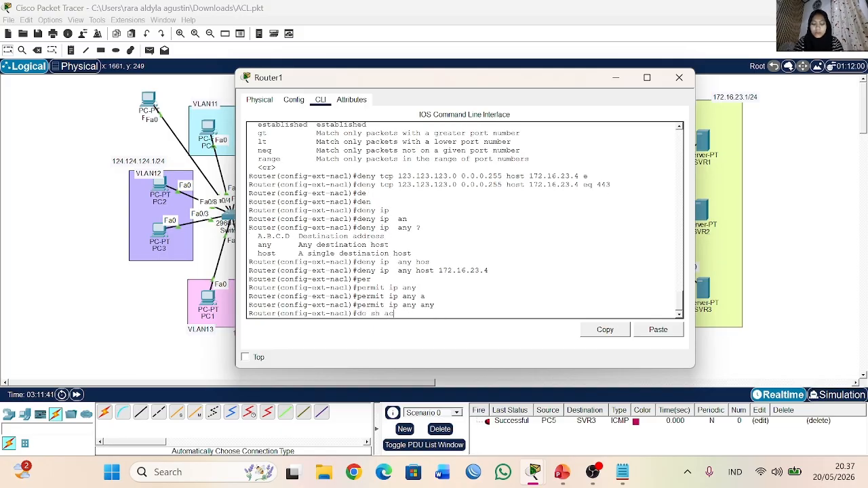
pyautogui.press('Return')
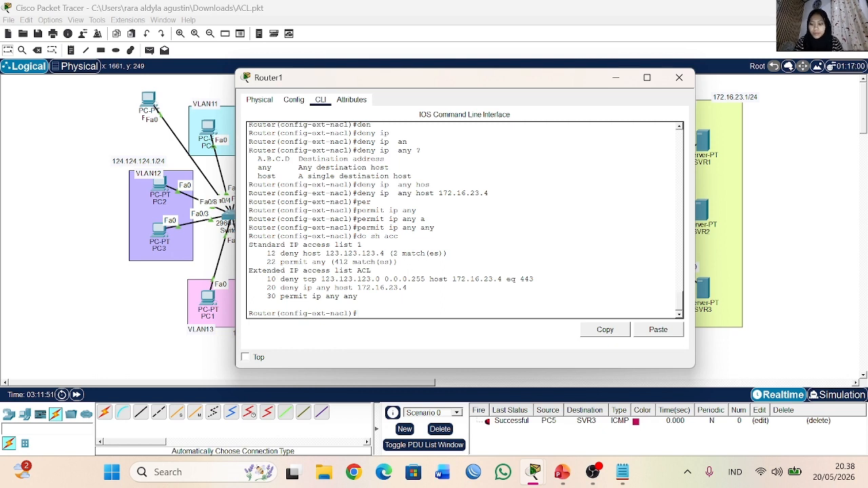
# Step: Leave the named ACL's configuration mode, remove standard access list 1 from Router1, and close the router window
pyautogui.write('ex')
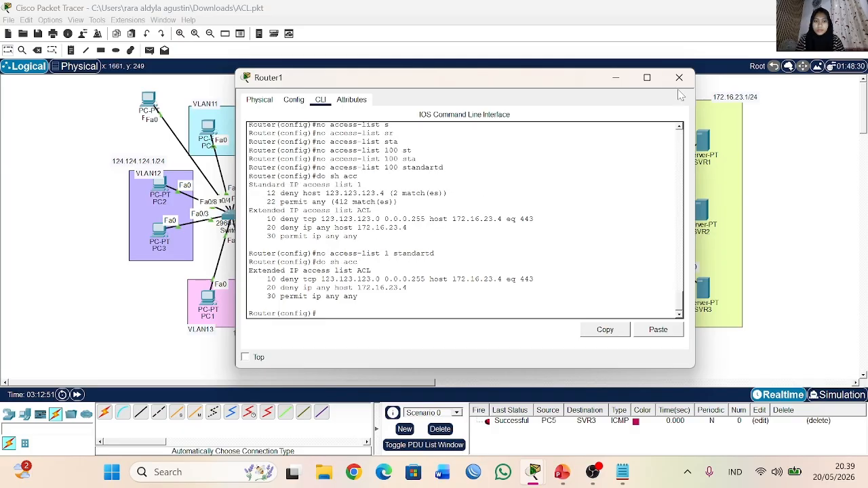
pyautogui.click(679, 78)
# Step: Switch to PowerPoint to view the Outline slide of the Access Control List presentation, and return to Packet Tracer
pyautogui.click(561, 473)
pyautogui.click(64, 217)
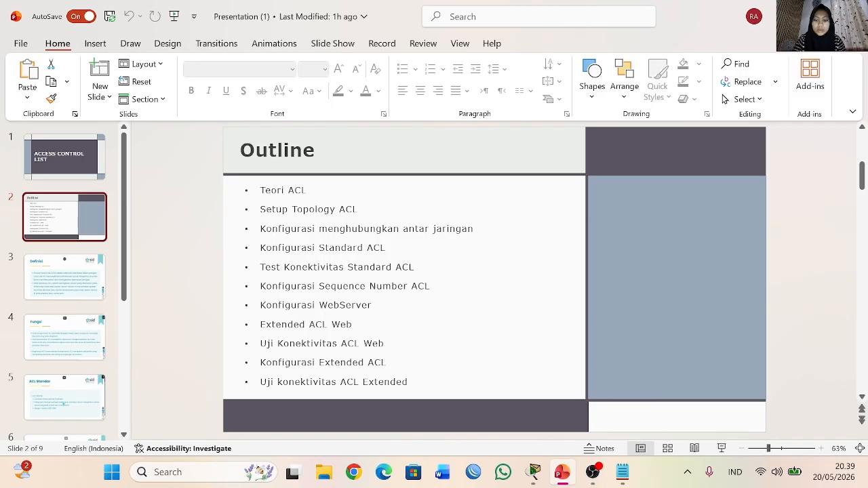
pyautogui.click(592, 472)
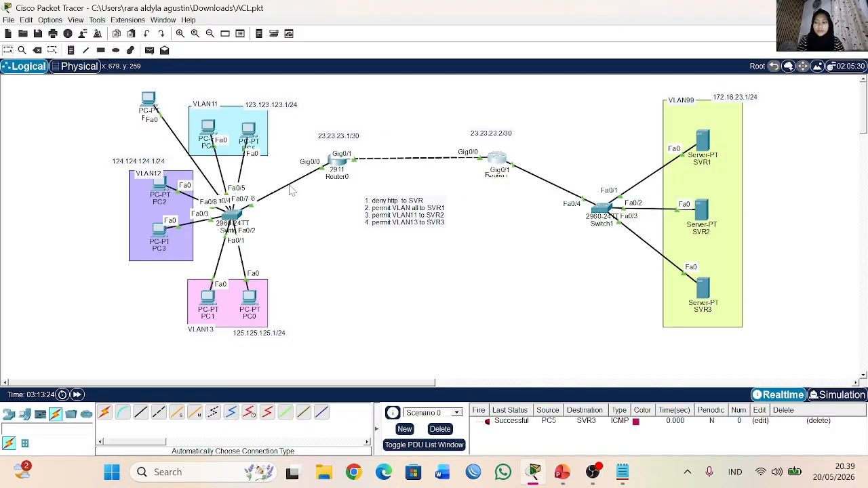
# Step: Send a simple PDU from PC5 to SVR1 and delete the scenario's PDU entries
pyautogui.click(150, 50)
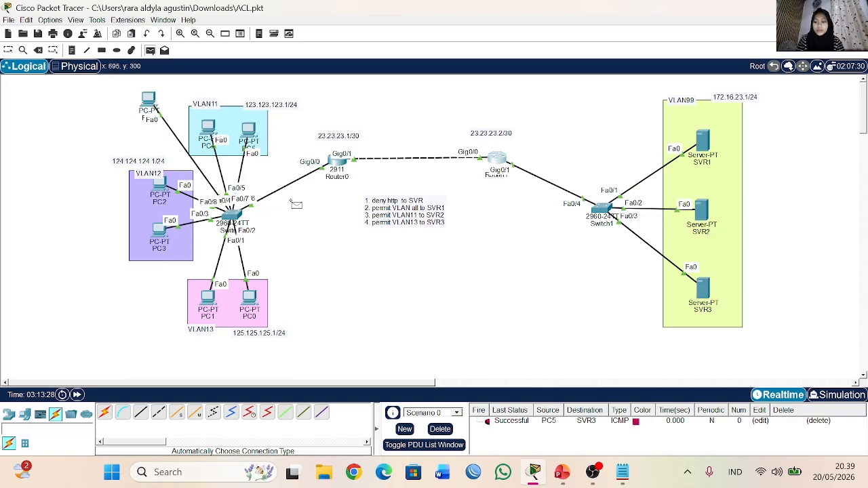
pyautogui.click(248, 130)
pyautogui.click(701, 141)
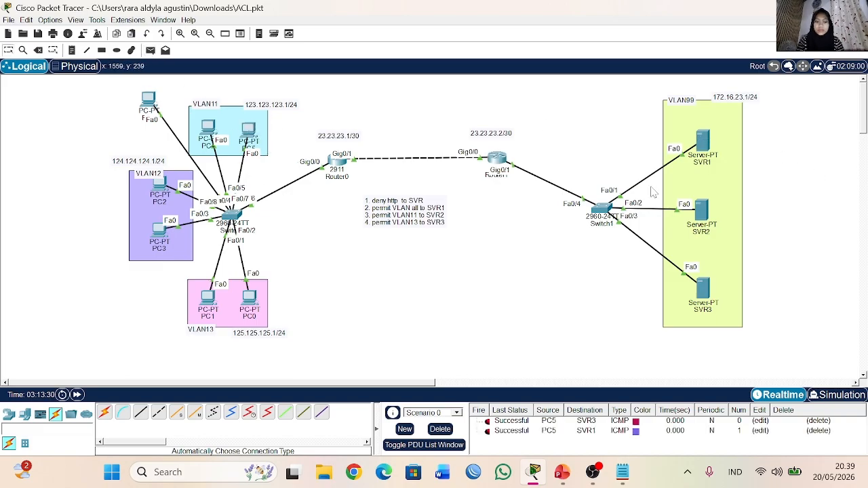
pyautogui.click(440, 429)
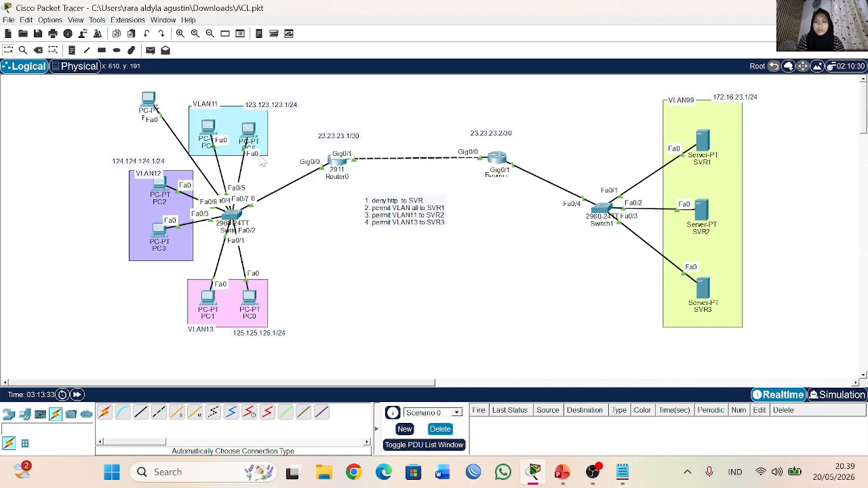
pyautogui.click(248, 132)
pyautogui.click(517, 138)
pyautogui.write('ping')
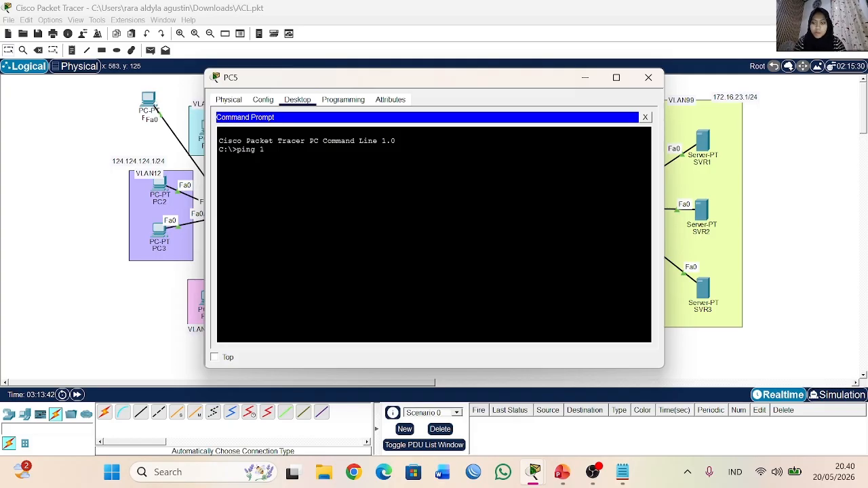
pyautogui.click(648, 77)
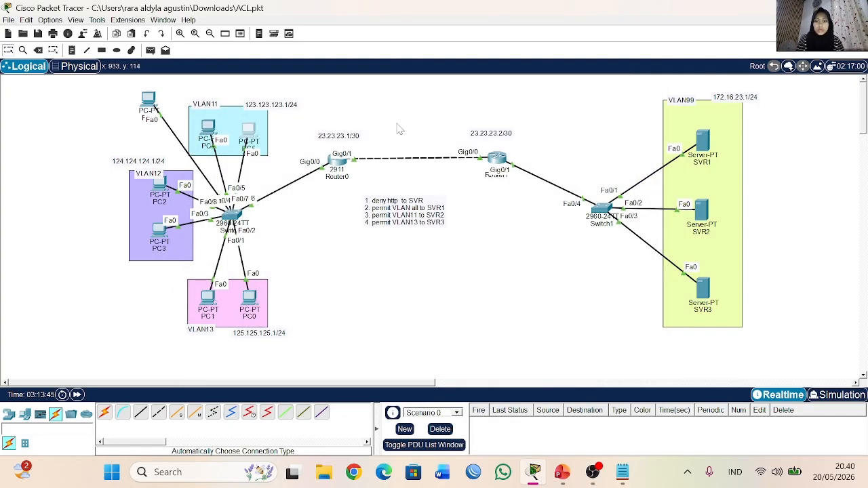
# Step: On Router1, apply the access list ACL inbound to interface g0/0 with ip access-group
pyautogui.click(495, 161)
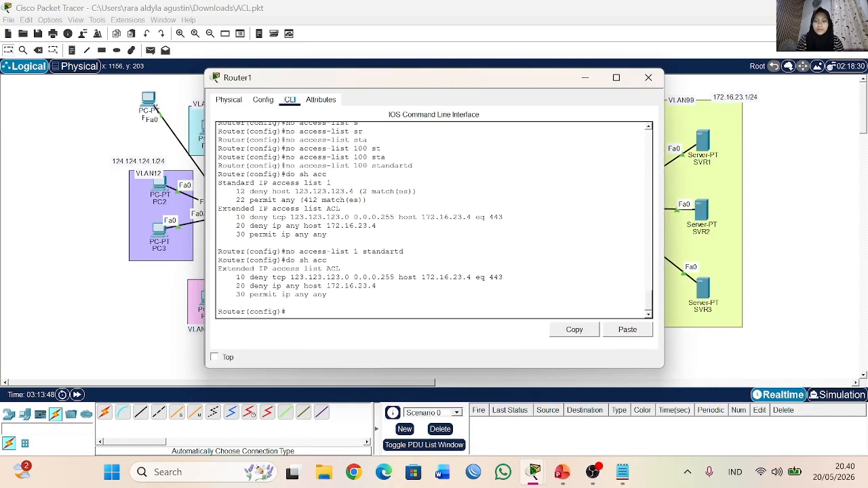
pyautogui.write('int g0/0')
pyautogui.press('Return')
pyautogui.write('ip ac')
pyautogui.press('Tab')
pyautogui.write('ce')
pyautogui.press('Tab')
pyautogui.write('in')
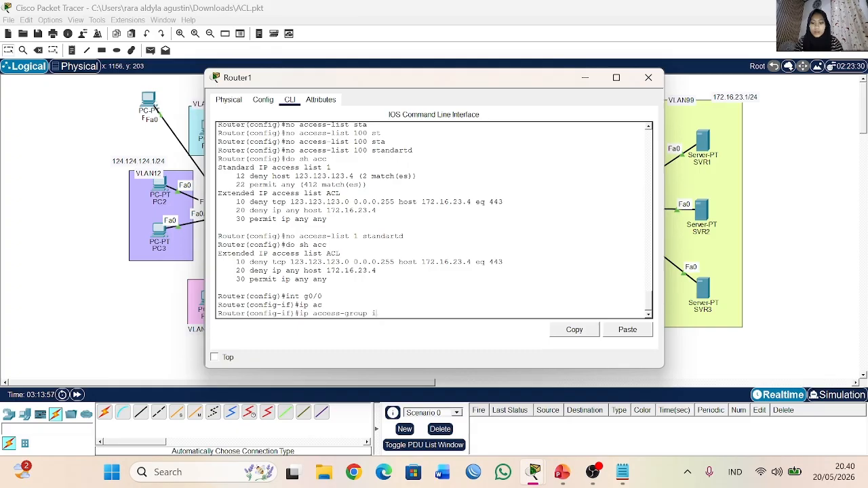
pyautogui.write('1')
pyautogui.write('ACL in')
pyautogui.press('Return')
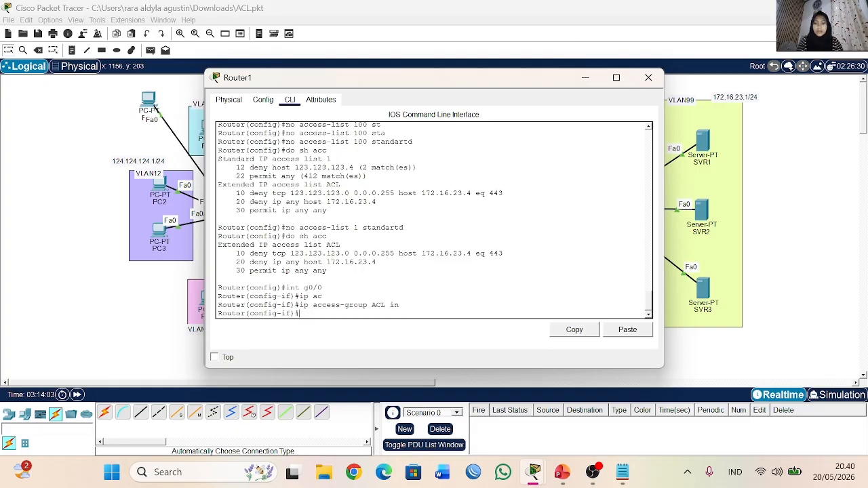
# Step: Close Router1, ping 172.16.23.4 from PC5's Command Prompt, and close the PC5 window
pyautogui.click(648, 77)
pyautogui.click(252, 132)
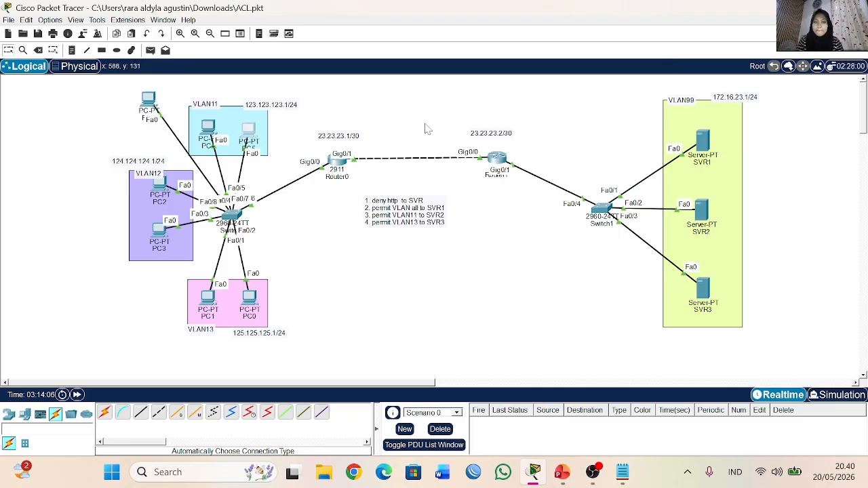
pyautogui.click(517, 138)
pyautogui.write('17')
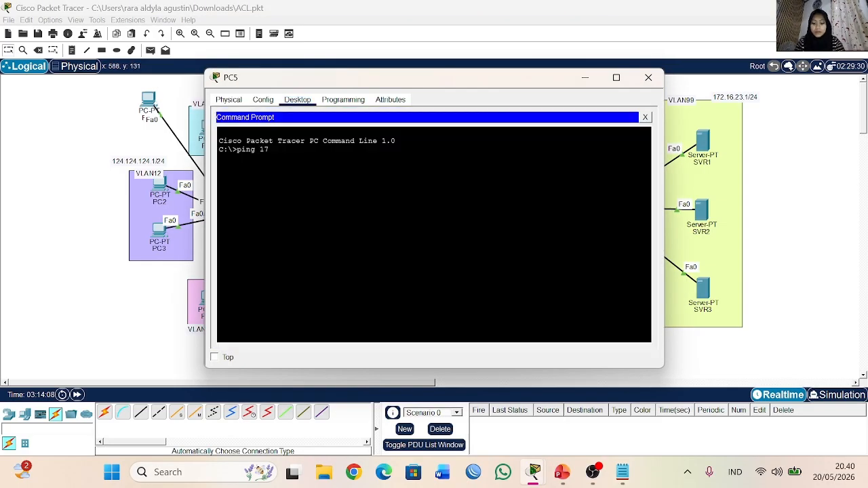
pyautogui.write('2.16.23.4')
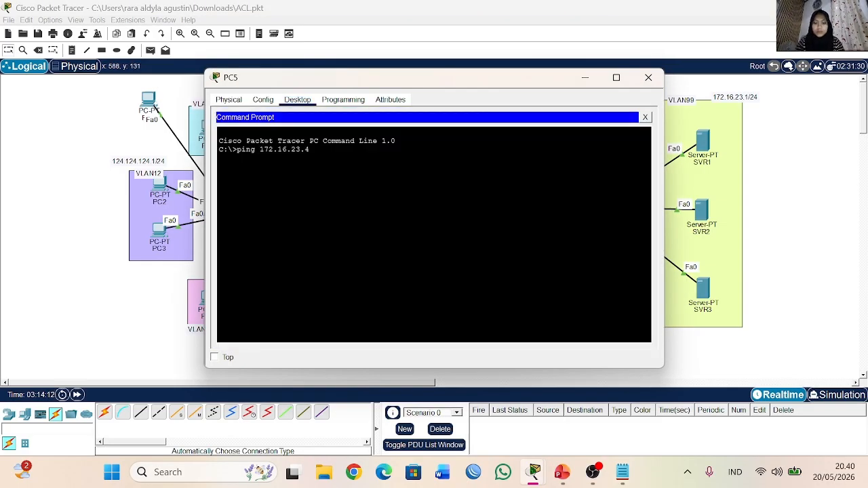
pyautogui.press('Return')
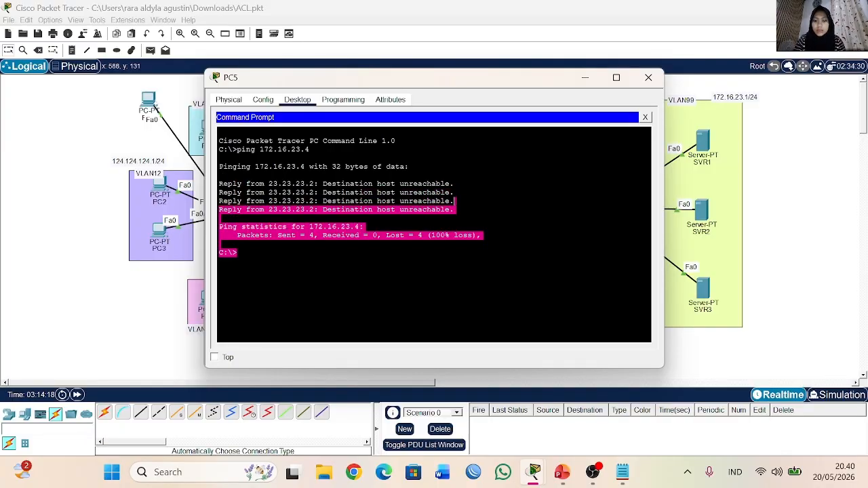
pyautogui.click(648, 77)
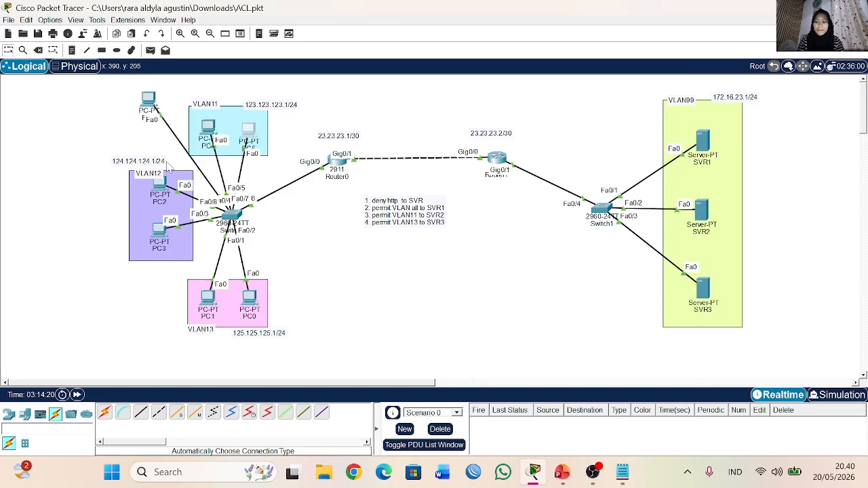
pyautogui.click(248, 130)
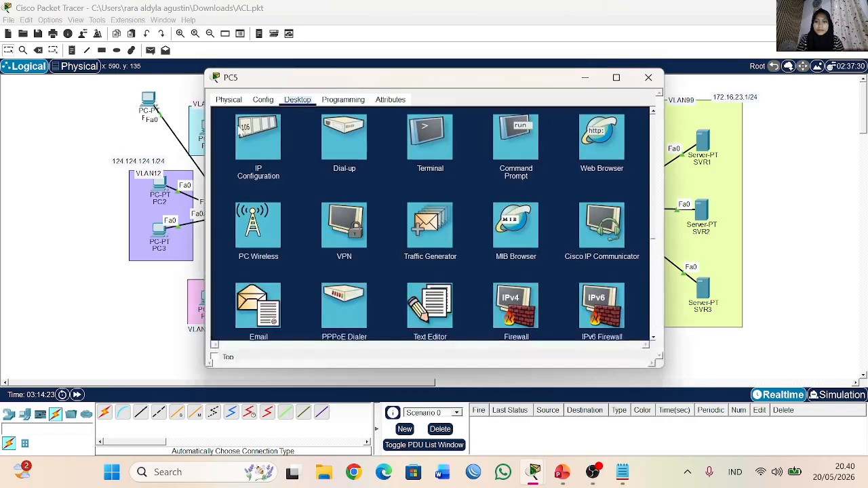
pyautogui.click(605, 148)
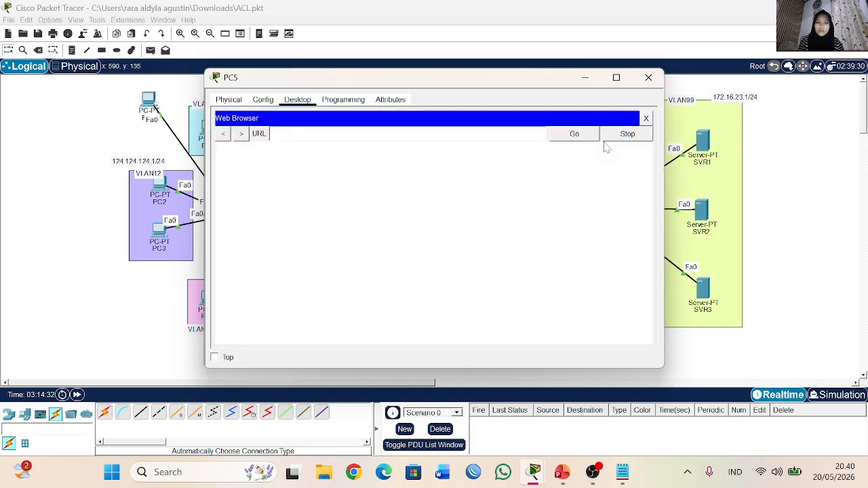
pyautogui.write('172.16')
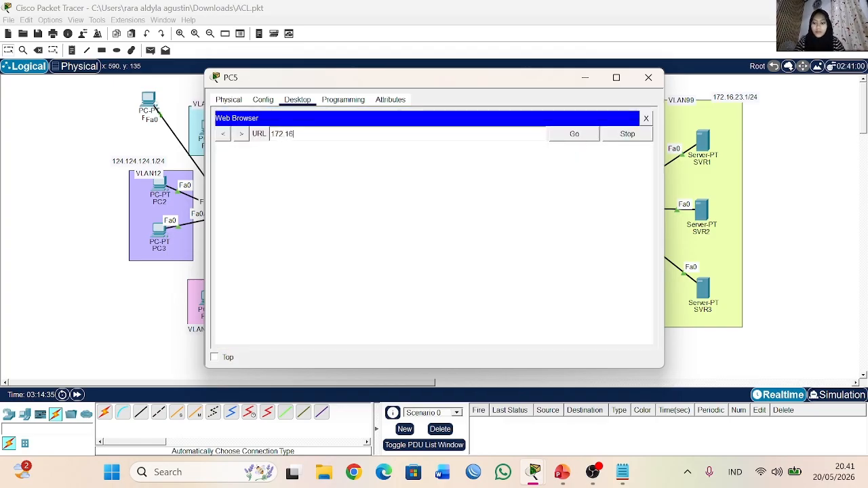
pyautogui.press('BackSpace')
pyautogui.press('BackSpace')
pyautogui.press('BackSpace')
pyautogui.press('BackSpace')
pyautogui.press('BackSpace')
pyautogui.press('BackSpace')
pyautogui.write('https')
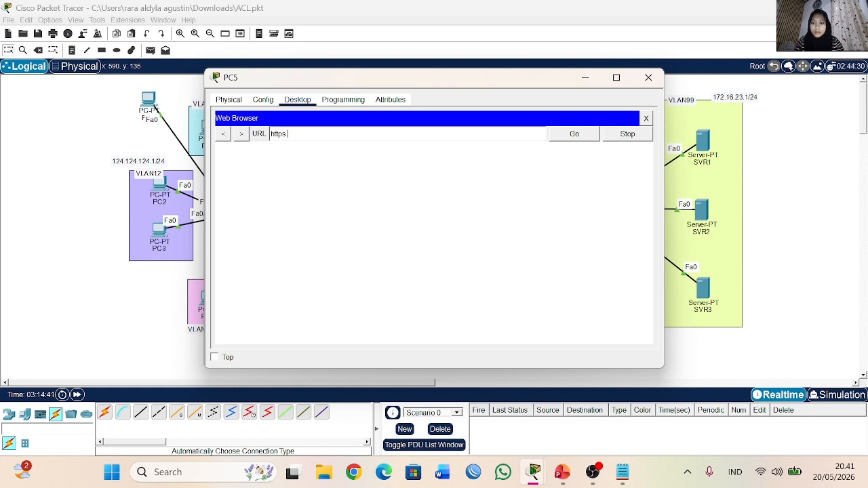
pyautogui.write('://172.16')
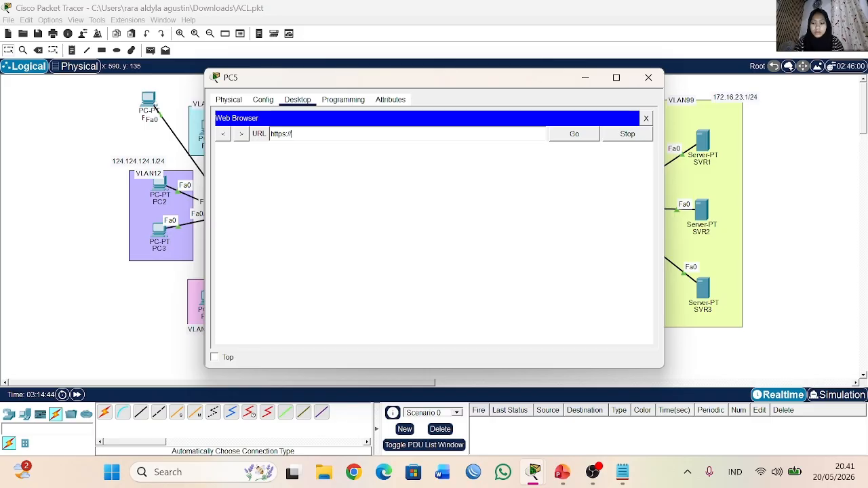
pyautogui.write('.23.4')
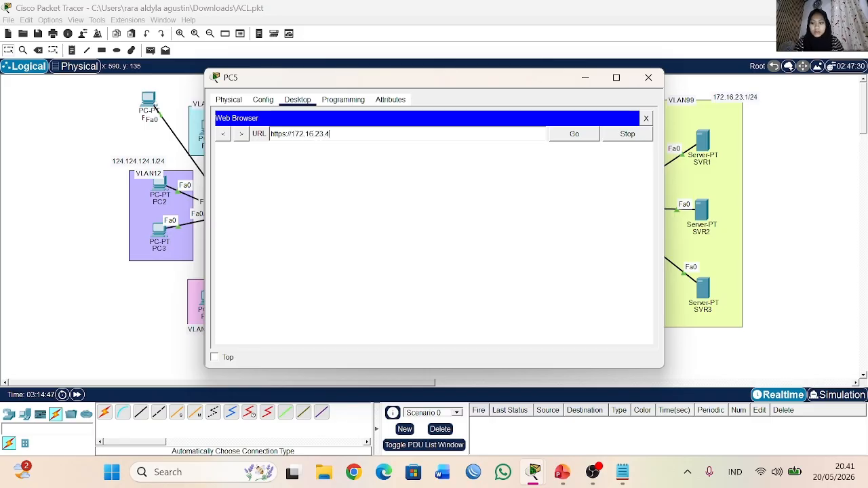
pyautogui.click(570, 139)
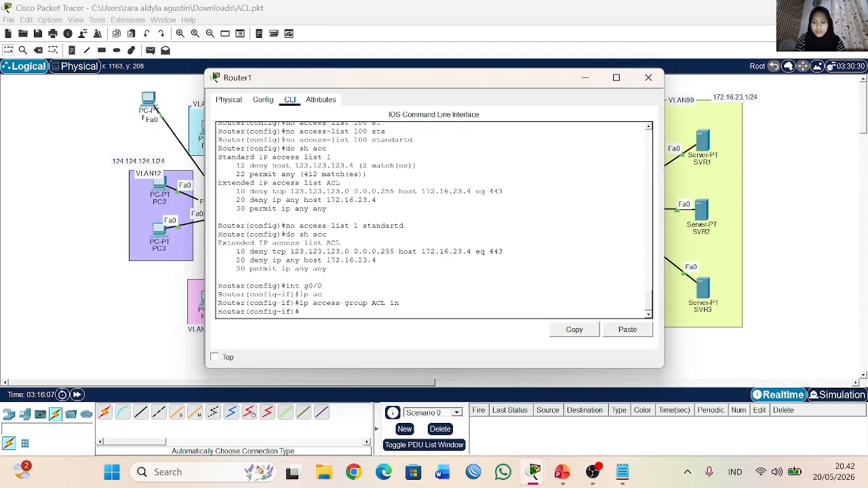
pyautogui.write('ip')
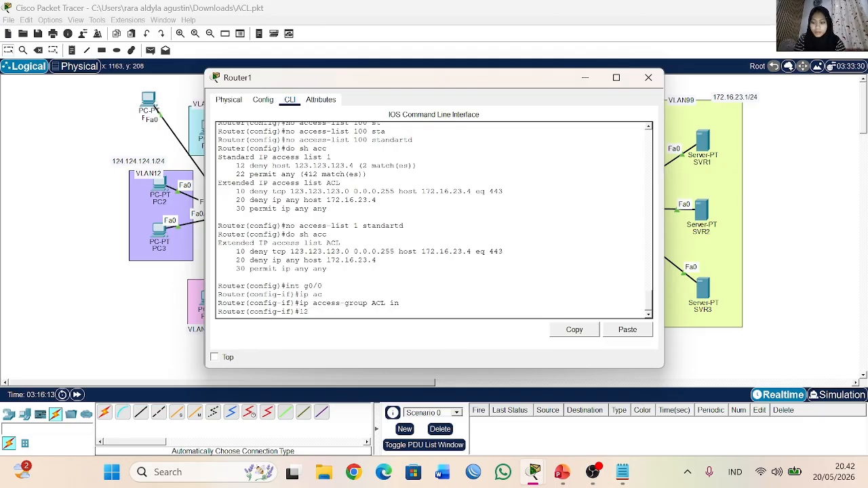
pyautogui.write(' a')
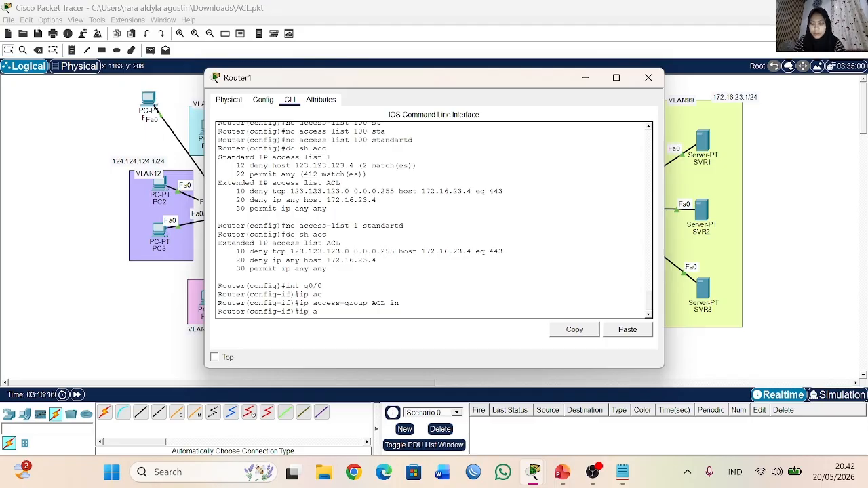
pyautogui.write('c')
pyautogui.press('Tab')
pyautogui.press('BackSpace')
pyautogui.press('BackSpace')
pyautogui.press('BackSpace')
pyautogui.press('BackSpace')
pyautogui.press('BackSpace')
pyautogui.press('BackSpace')
pyautogui.press('BackSpace')
pyautogui.press('BackSpace')
pyautogui.press('BackSpace')
pyautogui.press('BackSpace')
pyautogui.press('BackSpace')
pyautogui.press('BackSpace')
pyautogui.press('BackSpace')
pyautogui.press('BackSpace')
pyautogui.press('BackSpace')
pyautogui.press('BackSpace')
# Step: Exit Router1's interface mode and enter the configuration of the extended IP access list named ACL
pyautogui.write('ip ac')
pyautogui.press('Tab')
pyautogui.press('BackSpace')
pyautogui.press('BackSpace')
pyautogui.press('BackSpace')
pyautogui.press('BackSpace')
pyautogui.press('BackSpace')
pyautogui.press('BackSpace')
pyautogui.press('BackSpace')
pyautogui.press('BackSpace')
pyautogui.press('BackSpace')
pyautogui.press('BackSpace')
pyautogui.press('BackSpace')
pyautogui.press('BackSpace')
pyautogui.press('BackSpace')
pyautogui.press('BackSpace')
pyautogui.press('BackSpace')
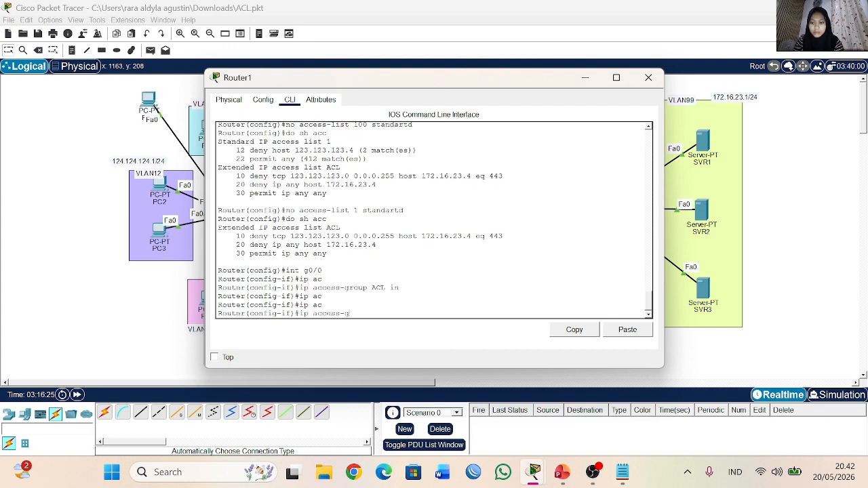
pyautogui.write('ex')
pyautogui.press('Return')
pyautogui.write('ip ac')
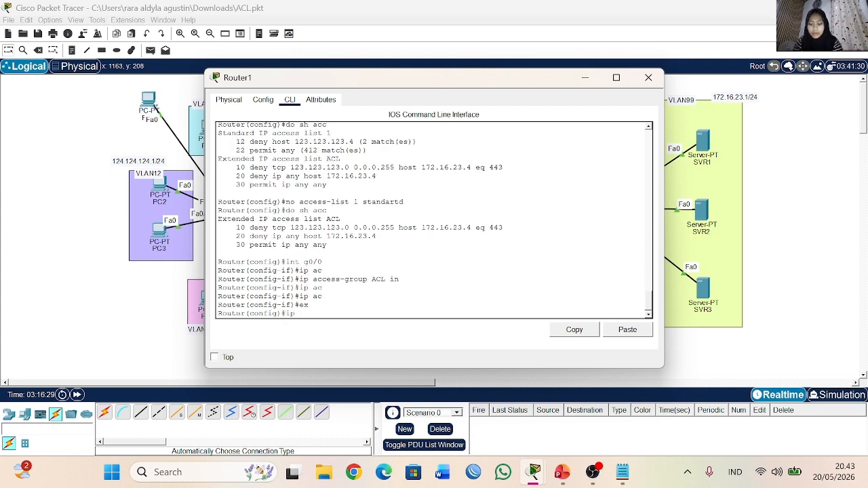
pyautogui.press('Tab')
pyautogui.write('et')
pyautogui.press('Tab')
pyautogui.write('ex')
pyautogui.press('Tab')
pyautogui.write('ACL')
pyautogui.press('Return')
# Step: Try to add rule 12 permitting TCP from 123.123.123.0 with wildcard 0.0.0.0 to 172.16.23.2
pyautogui.write('12 per')
pyautogui.press('Tab')
pyautogui.write('tc')
pyautogui.press('Tab')
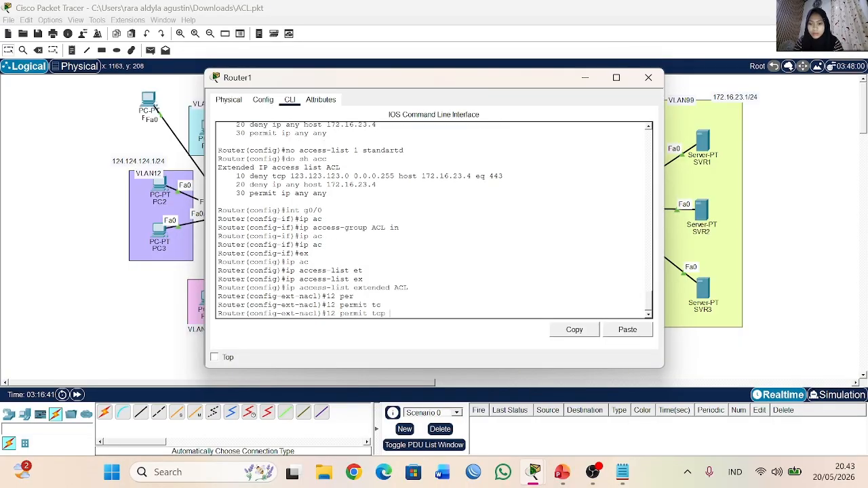
pyautogui.write('123.123.123.0 0.0.0.0')
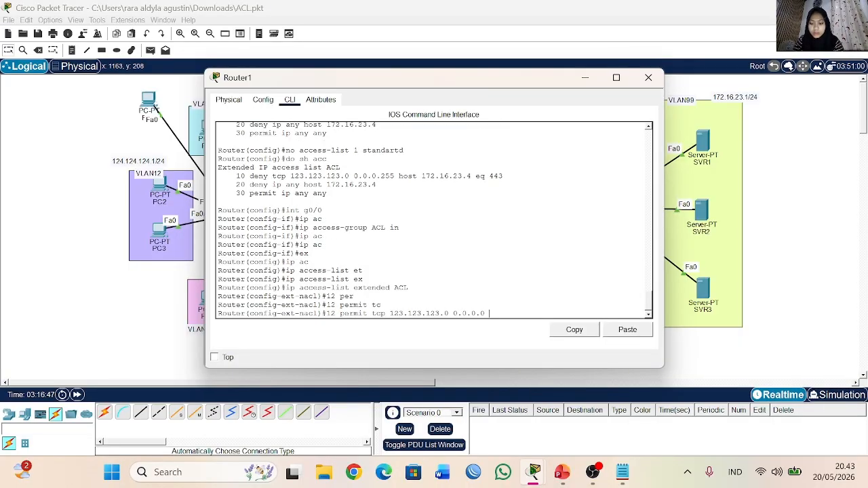
pyautogui.write(' 172.16.23.2')
pyautogui.press('Return')
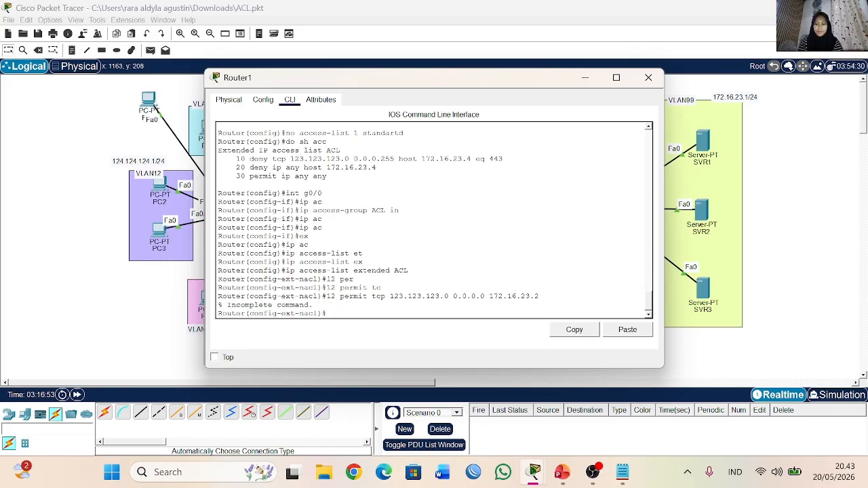
# Step: Try to add rule 12 permitting TCP from 123.123.123.0 with wildcard 0.0.0.0 to 172.16.23.2 on port 443
pyautogui.press('Up')
pyautogui.write('e')
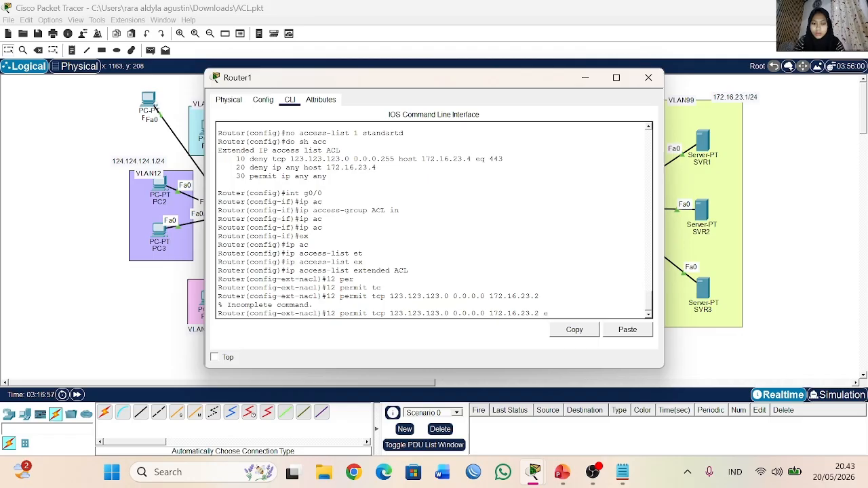
pyautogui.press('Tab')
pyautogui.write('443')
pyautogui.press('Return')
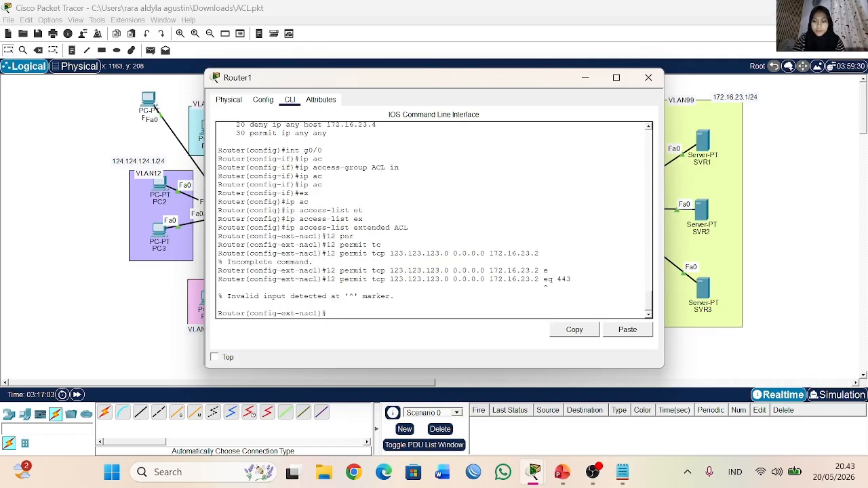
# Step: Retry rule 12 for 172.16.23.2 port 443 with the source wildcard changed to 0.0.0.255
pyautogui.press('Up')
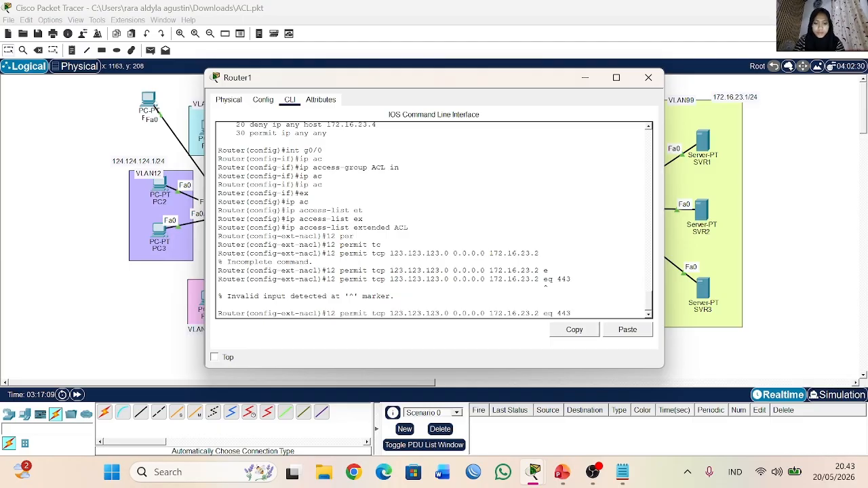
pyautogui.press('Left')
pyautogui.press('Left')
pyautogui.press('Left')
pyautogui.press('Left')
pyautogui.press('Left')
pyautogui.press('Left')
pyautogui.press('Left')
pyautogui.press('Left')
pyautogui.press('Left')
pyautogui.press('Left')
pyautogui.press('Left')
pyautogui.press('Left')
pyautogui.press('Left')
pyautogui.press('Left')
pyautogui.press('Left')
pyautogui.press('Left')
pyautogui.press('Left')
pyautogui.press('Left')
pyautogui.press('Left')
pyautogui.press('BackSpace')
pyautogui.write('255')
pyautogui.press('Return')
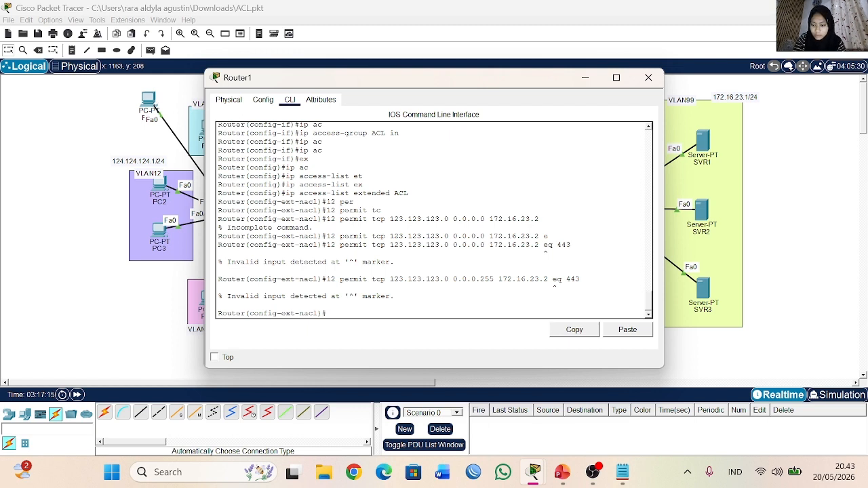
# Step: Add rule 12 permitting TCP from 123.123.123.0 0.0.0.255 to host 172.16.23.2 eq 443, and close Router1
pyautogui.press('Up')
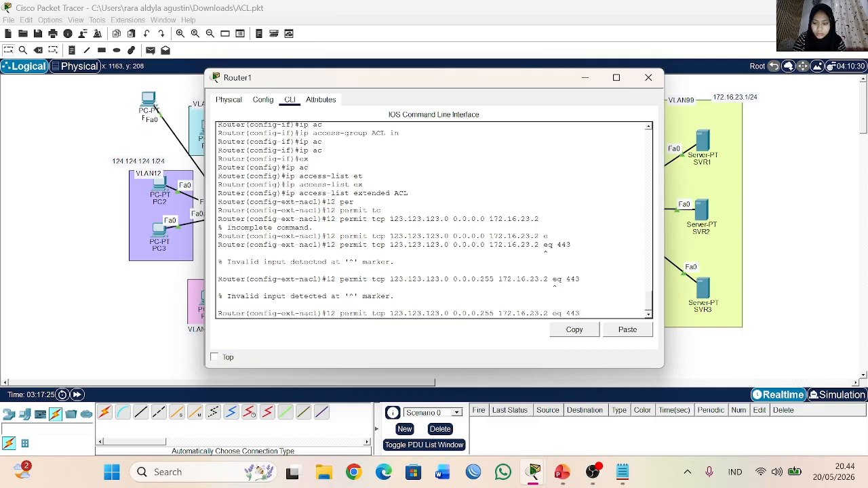
pyautogui.write('host')
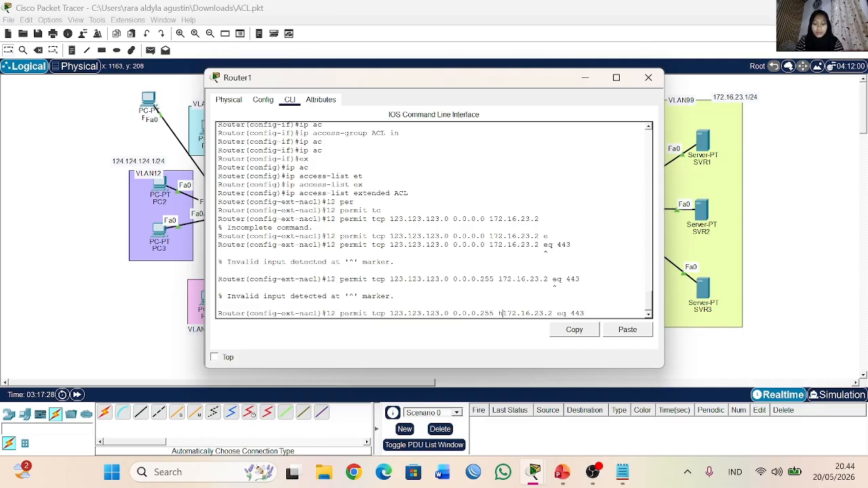
pyautogui.press('Return')
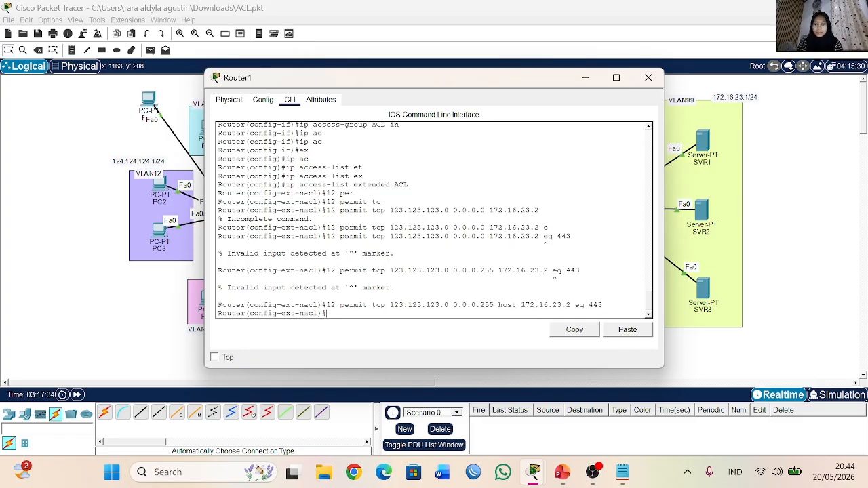
pyautogui.click(648, 77)
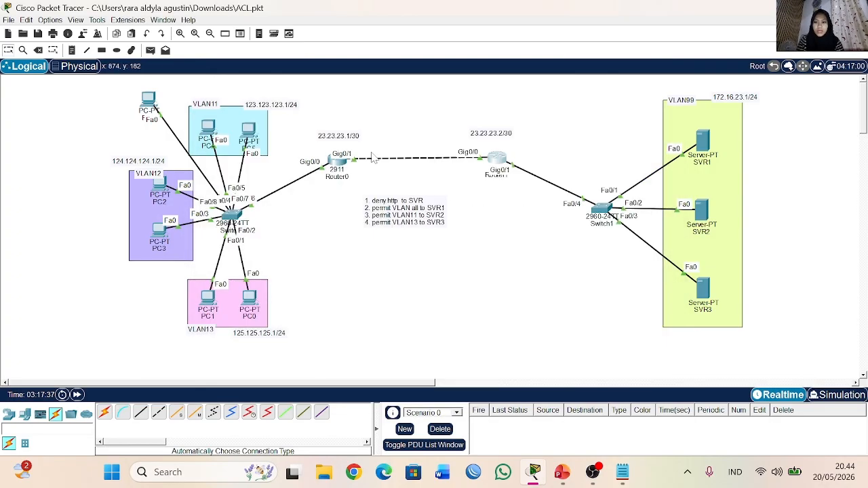
pyautogui.click(249, 136)
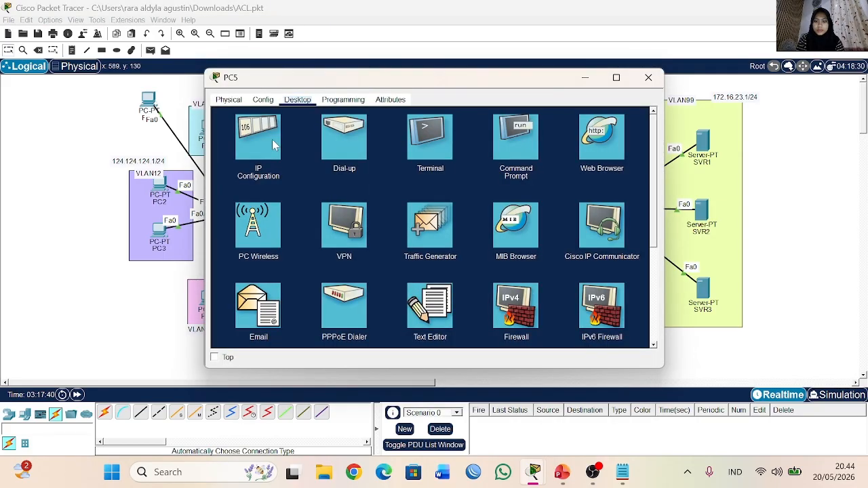
pyautogui.click(614, 155)
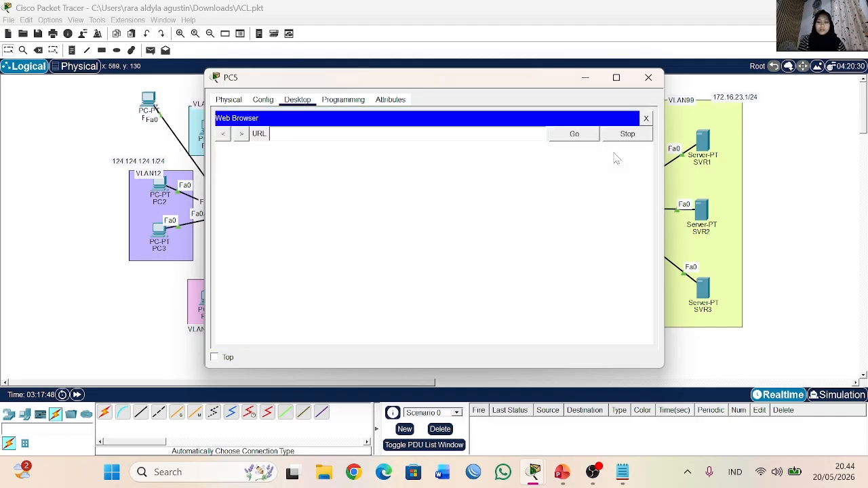
pyautogui.write('htts')
pyautogui.press('BackSpace')
pyautogui.write('ps ')
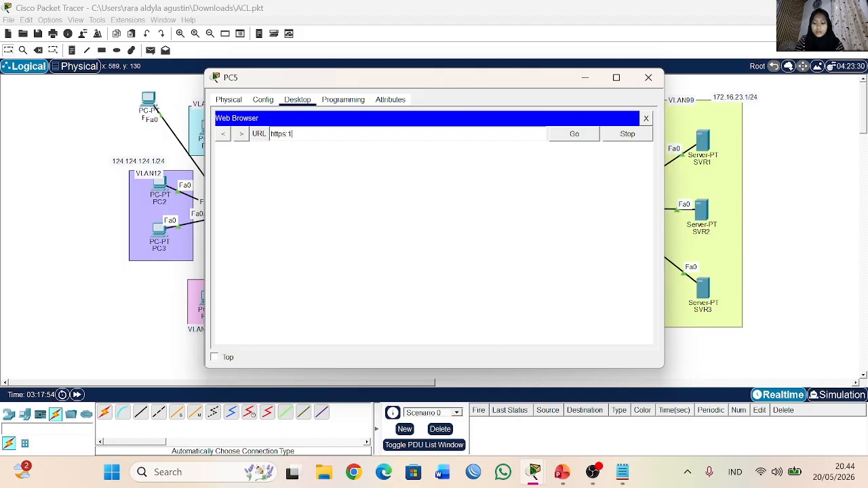
pyautogui.write('//172.16.23.2')
pyautogui.click(575, 133)
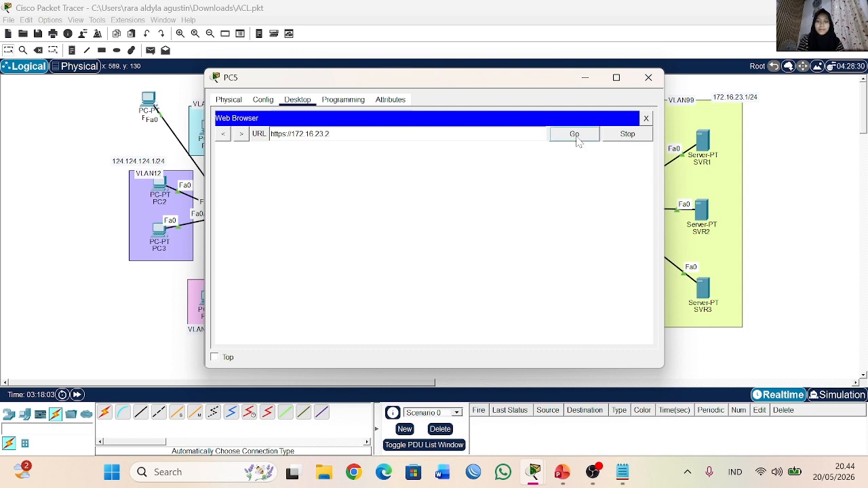
pyautogui.moveTo(375, 150); pyautogui.dragTo(479, 151)
pyautogui.click(584, 77)
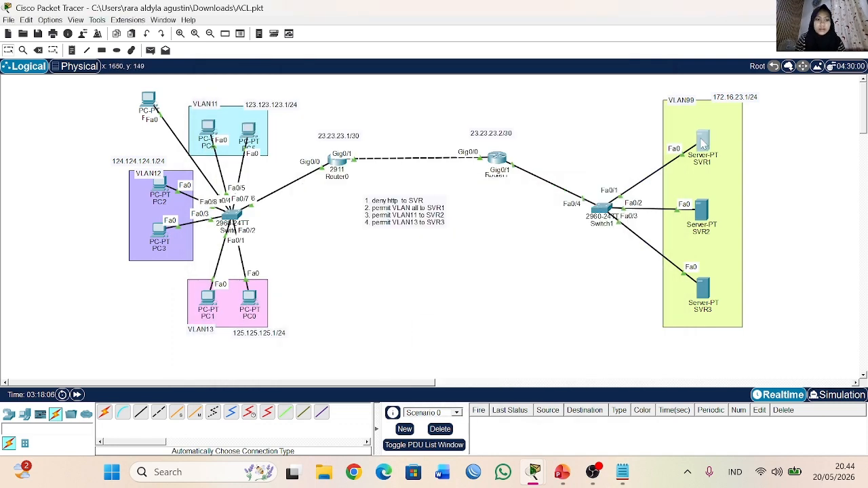
# Step: Check SVR1's IP Configuration and close the server window
pyautogui.click(703, 140)
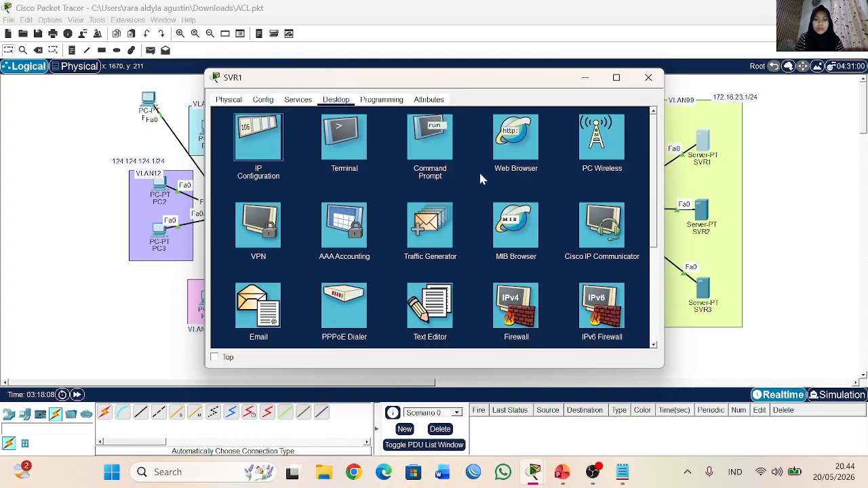
pyautogui.click(258, 135)
pyautogui.click(649, 78)
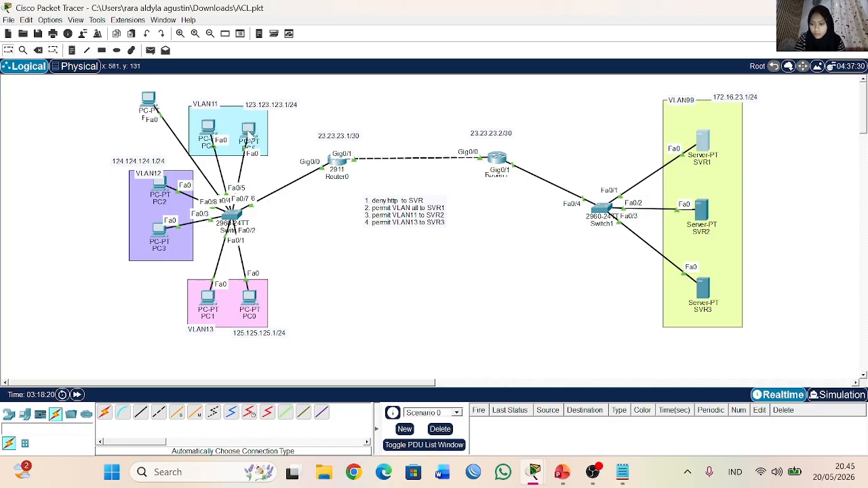
# Step: Ping 172.16.23.2 from PC5's Command Prompt, interrupt the ping, and close the PC5 window
pyautogui.moveTo(248, 138)
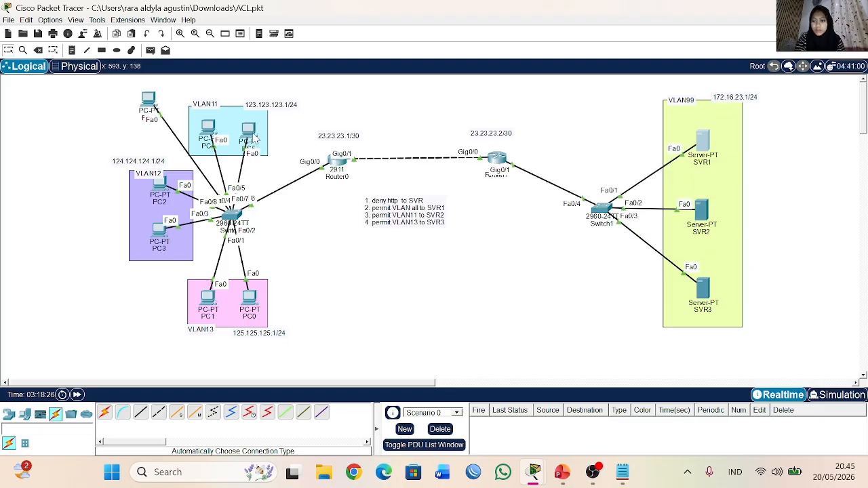
pyautogui.click(248, 136)
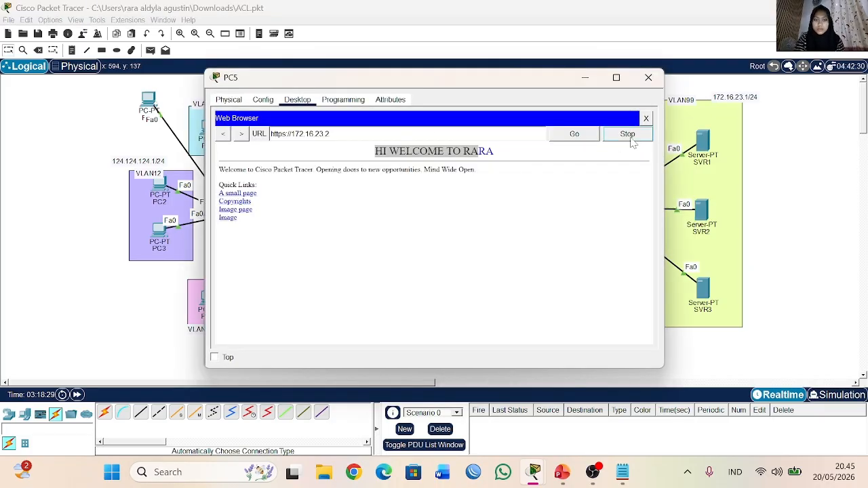
pyautogui.click(645, 119)
pyautogui.click(521, 155)
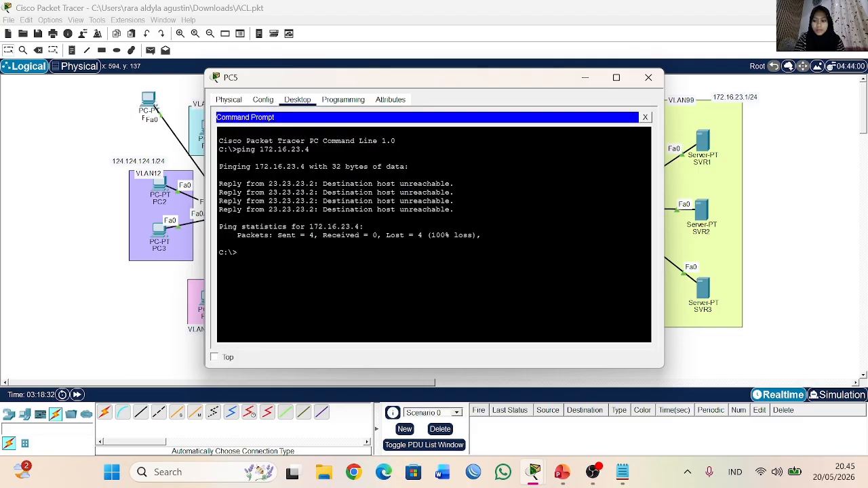
pyautogui.write('ping 172.16.23.2')
pyautogui.press('Return')
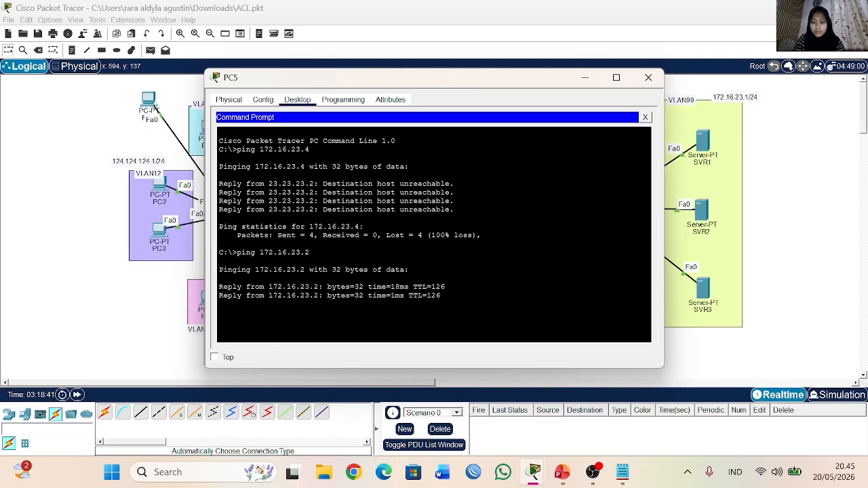
pyautogui.hotkey('ctrl', 'c')
pyautogui.press('Up')
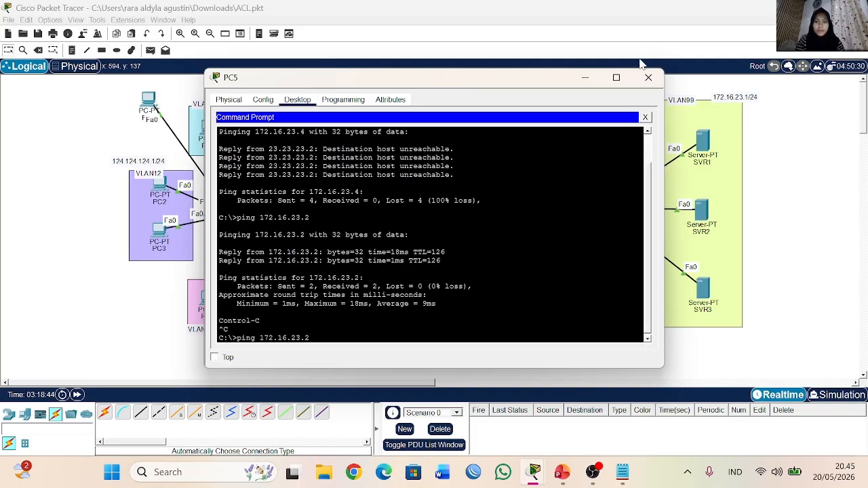
pyautogui.click(645, 117)
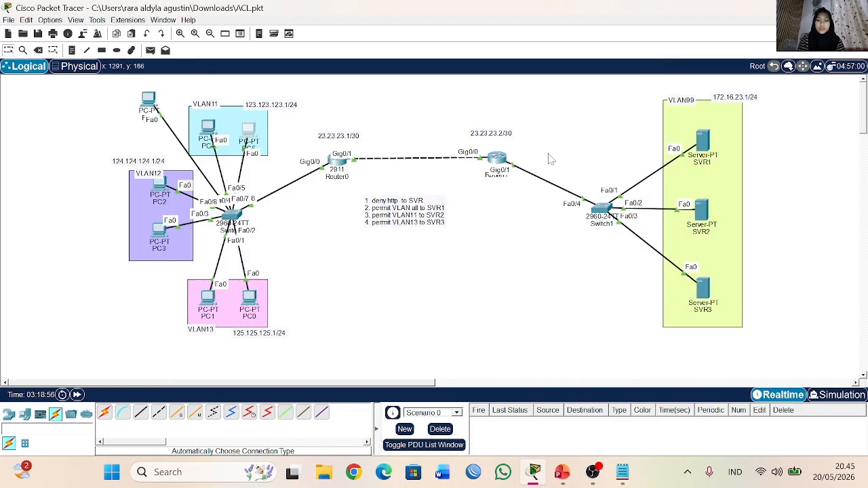
# Step: Move the four-line ACL rules note lower on the canvas, and review the VLAN11 rules for SVR1 in Notepad
pyautogui.moveTo(409, 230); pyautogui.dragTo(362, 271)
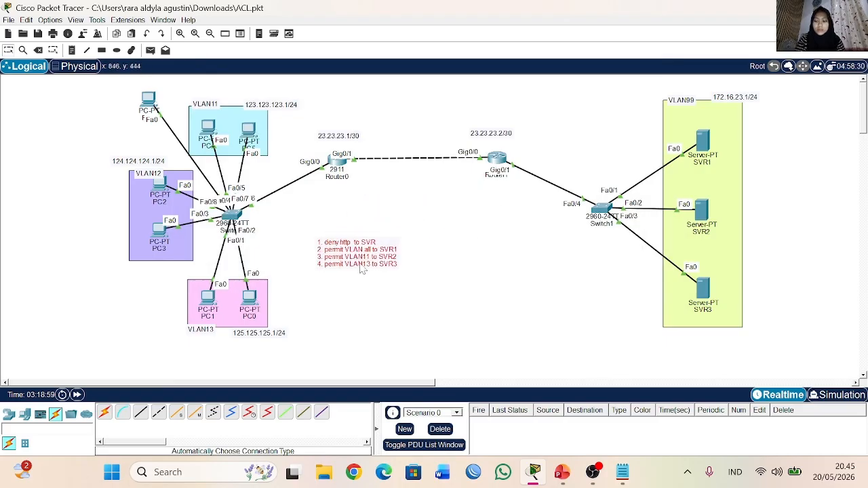
pyautogui.click(622, 471)
pyautogui.moveTo(60, 177); pyautogui.dragTo(44, 199)
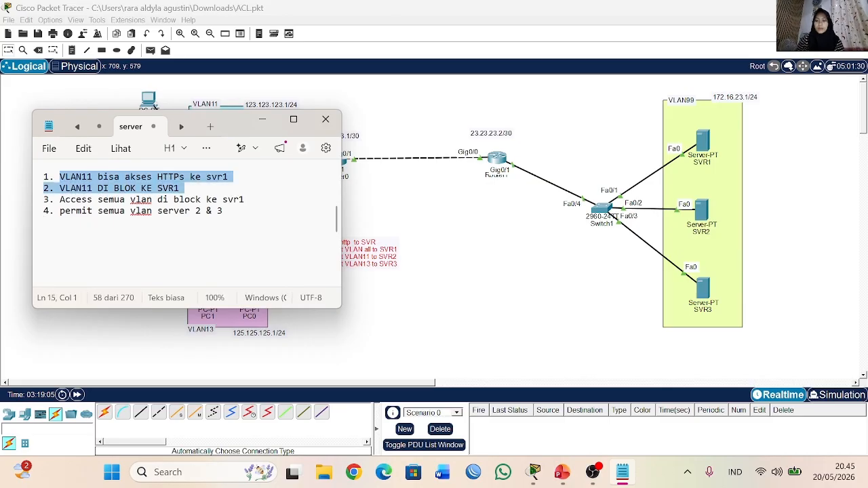
pyautogui.hotkey('ctrl', 'End')
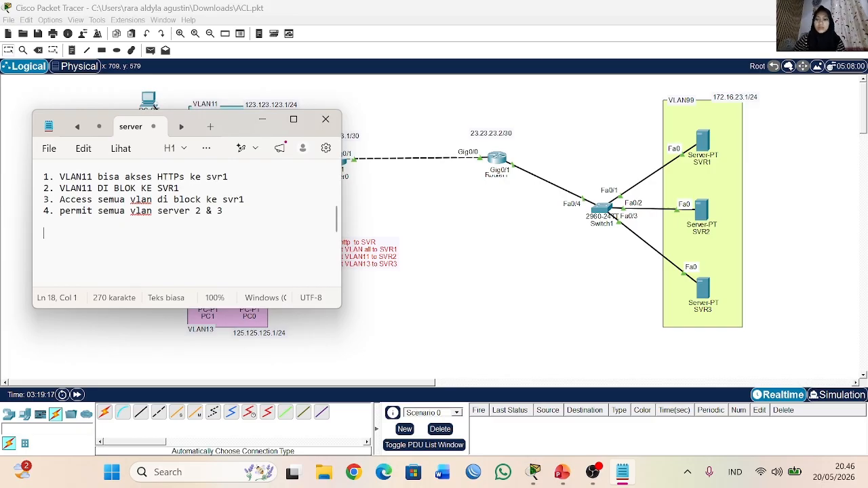
pyautogui.click(325, 119)
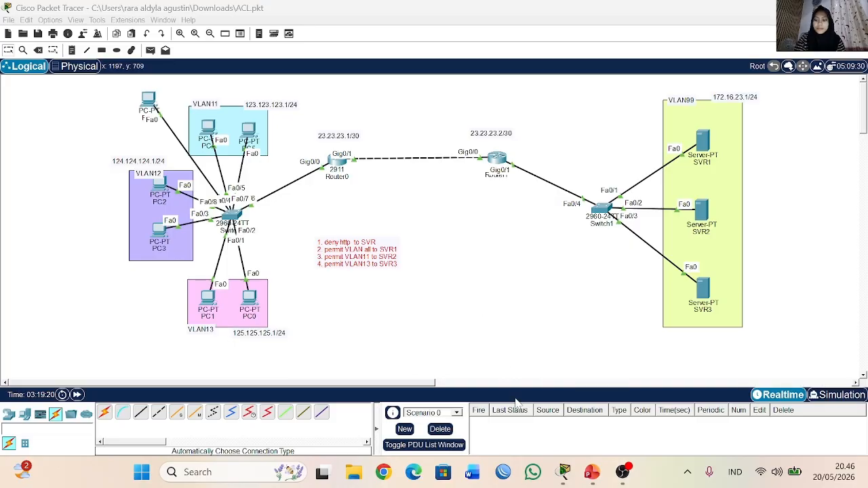
# Step: Switch to the PowerPoint presentation and show the closing THANK YOU slide
pyautogui.click(591, 472)
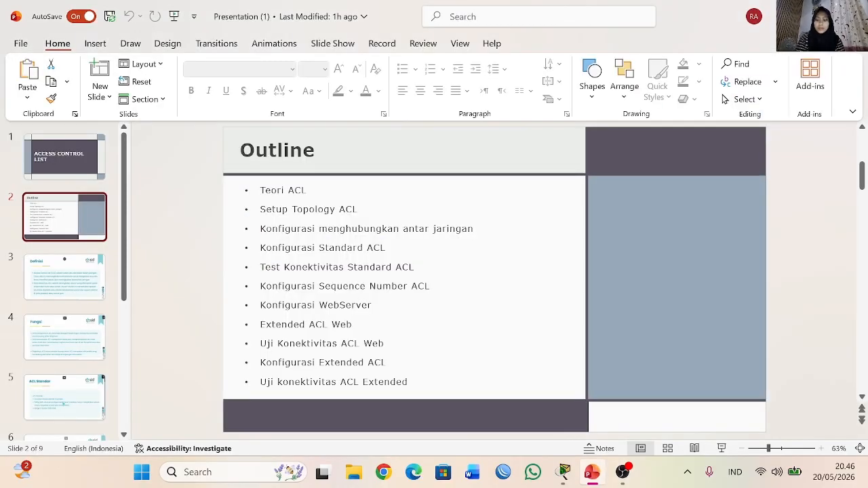
pyautogui.scroll(-5, 81, 356)
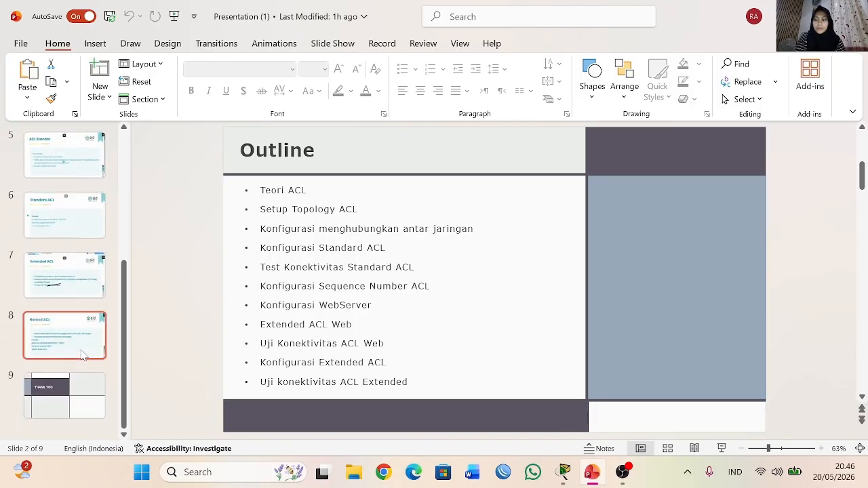
pyautogui.click(38, 400)
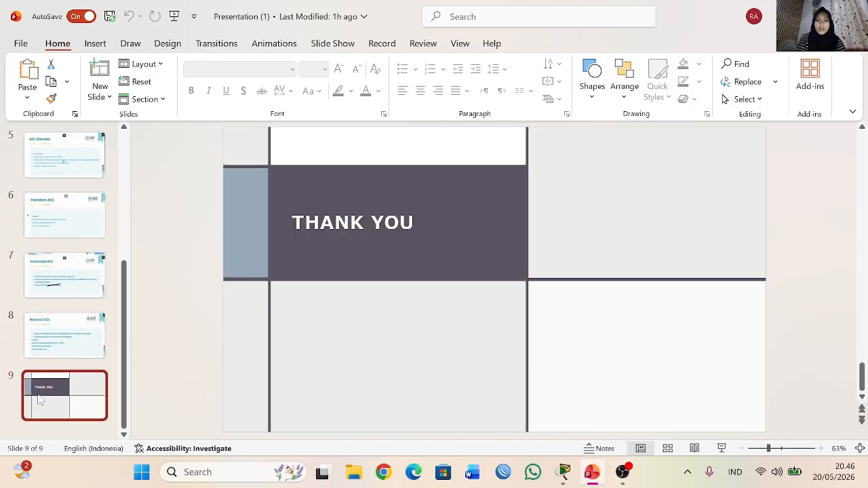